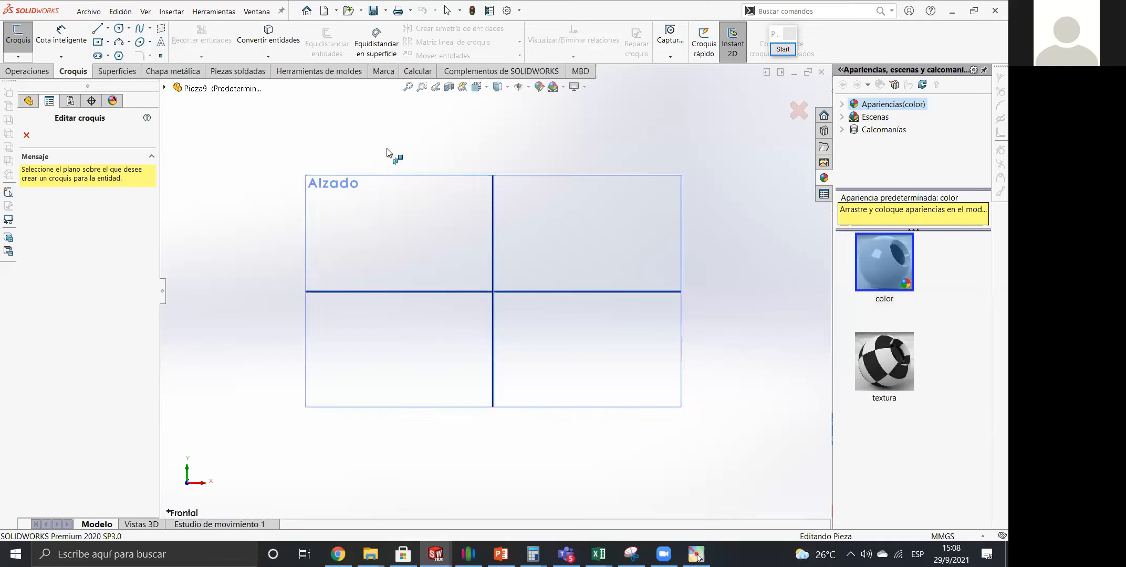
Start a sketch on the Alzado plane and draw a slanted line about 48 mm long upward from the origin.
{"action": "left_click", "coordinate": [384, 217]}
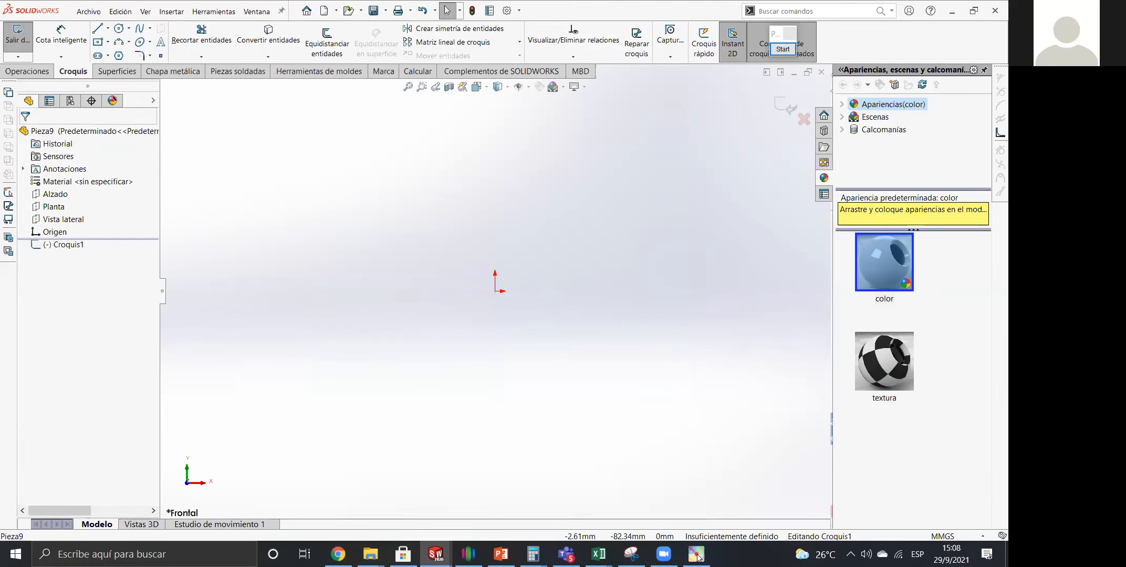
{"action": "key", "text": "alt+Tab"}
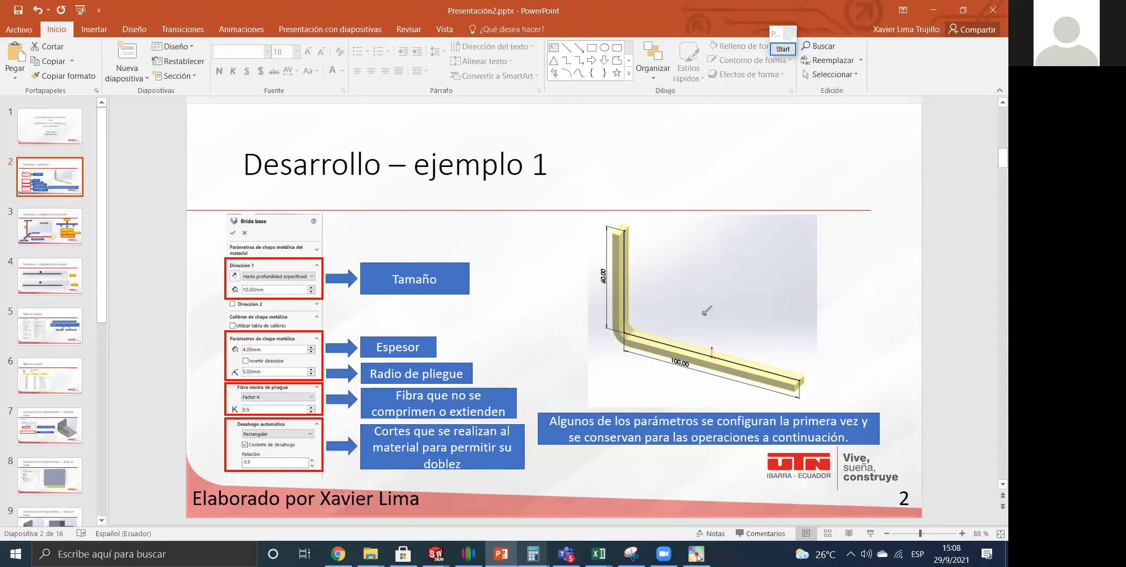
{"action": "left_click", "coordinate": [512, 495]}
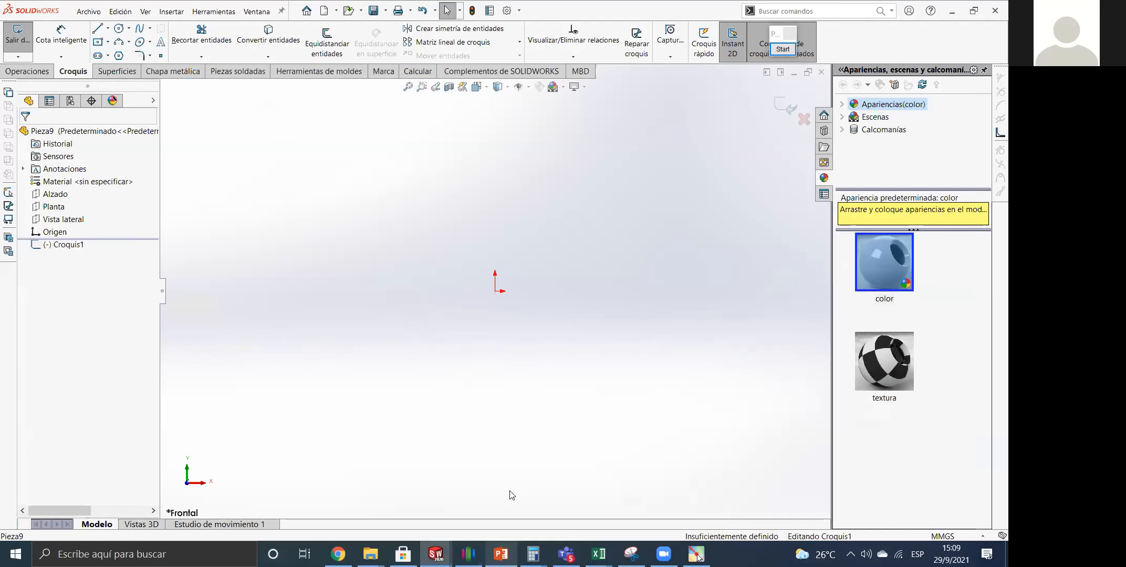
{"action": "key", "text": "l"}
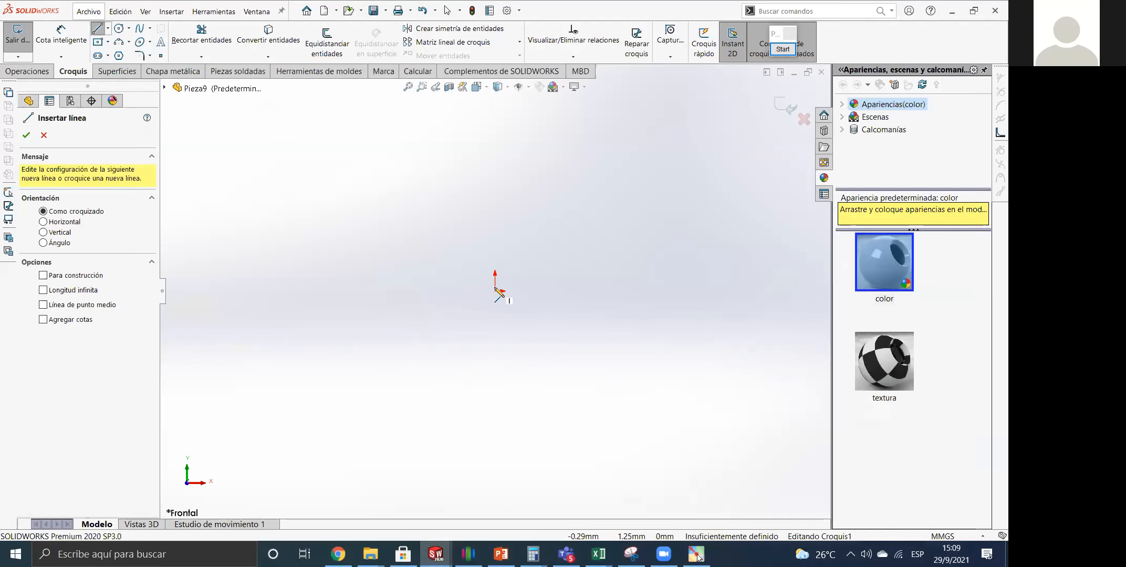
{"action": "left_click", "coordinate": [496, 291]}
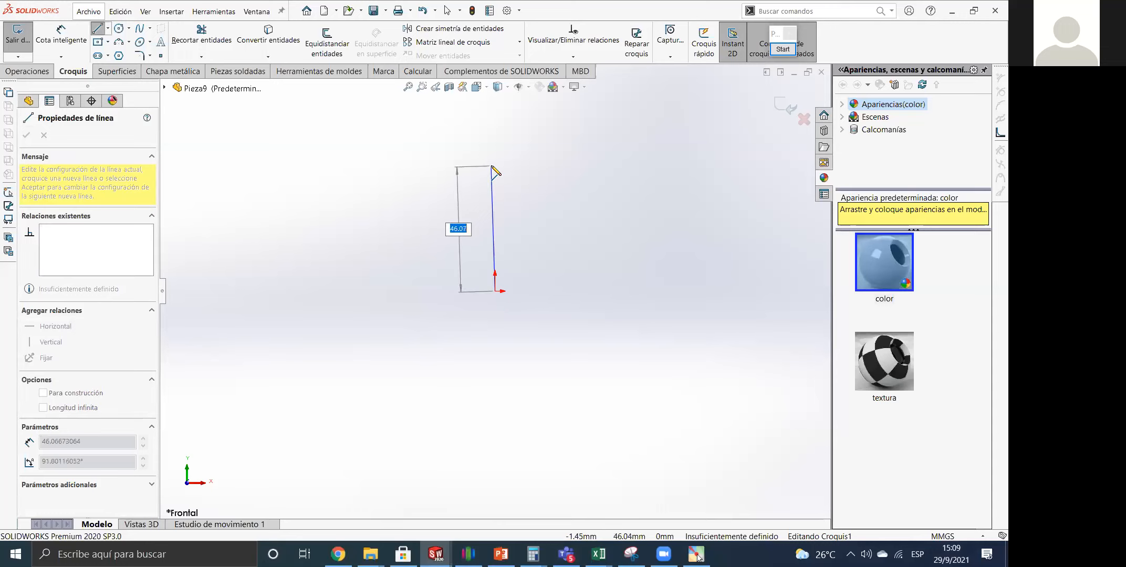
{"action": "left_click", "coordinate": [472, 161]}
{"action": "key", "text": "Escape"}
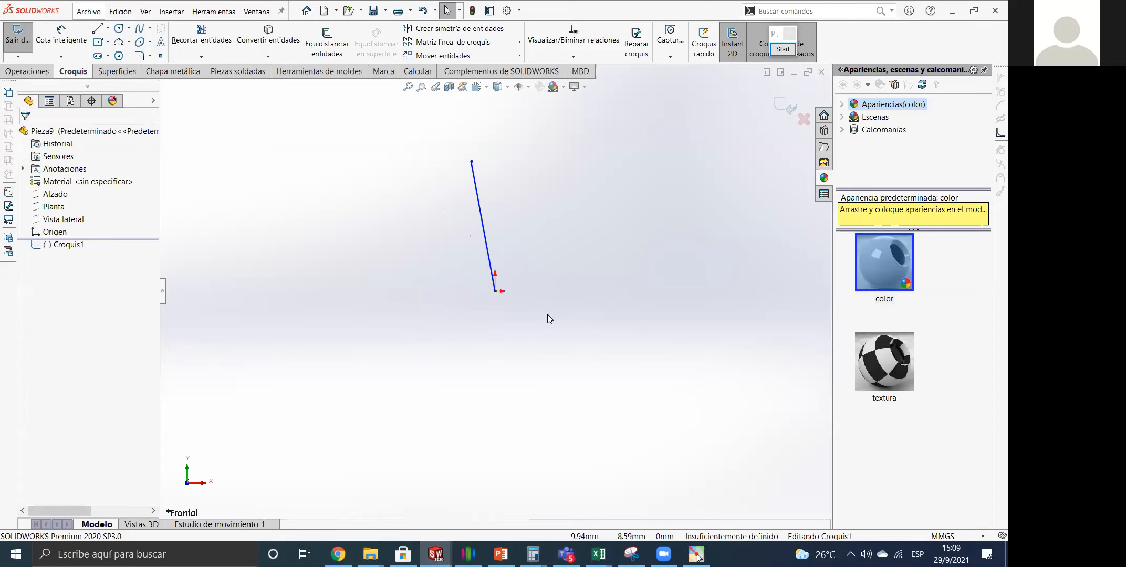
Draw a horizontal line about 75 mm long ending at the origin.
{"action": "key", "text": "l"}
{"action": "left_click", "coordinate": [700, 292]}
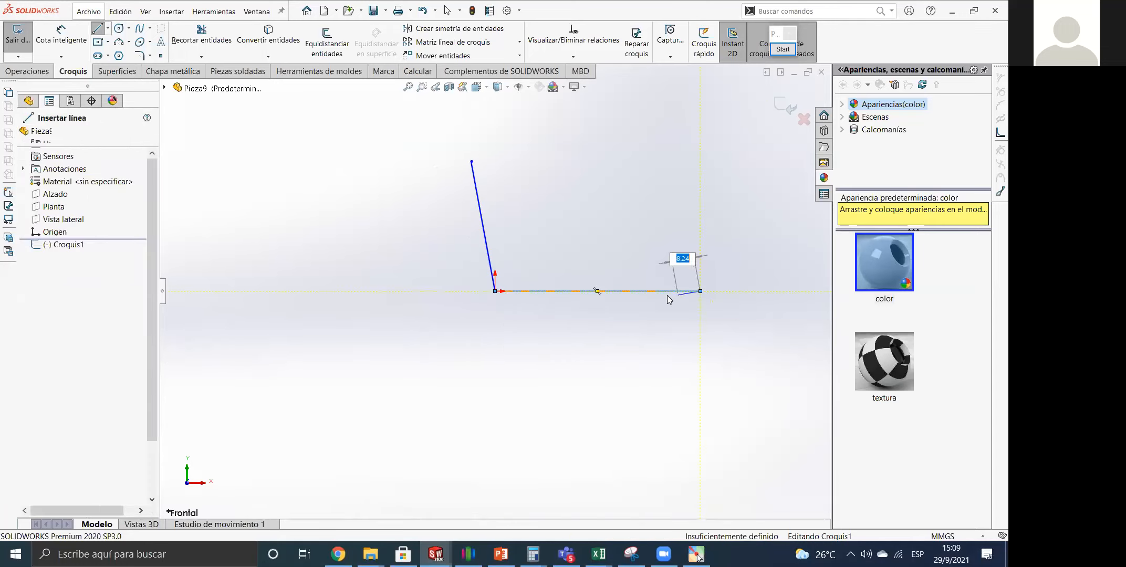
{"action": "key", "text": "Escape"}
Apply a Vertical relation to the slanted line that rises from the origin.
{"action": "left_click", "coordinate": [665, 293]}
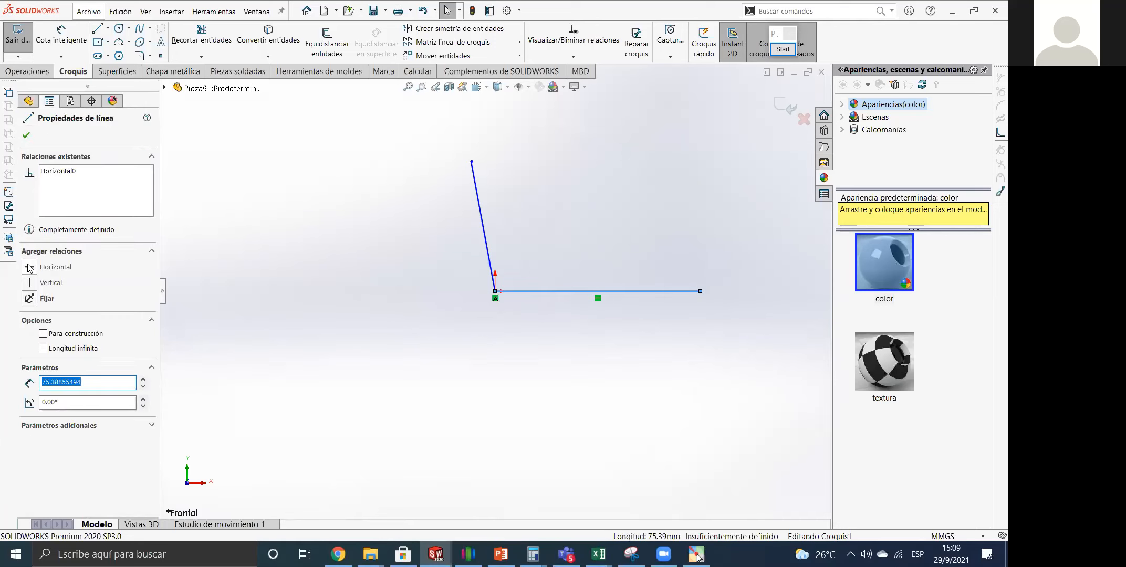
{"action": "left_click", "coordinate": [475, 236]}
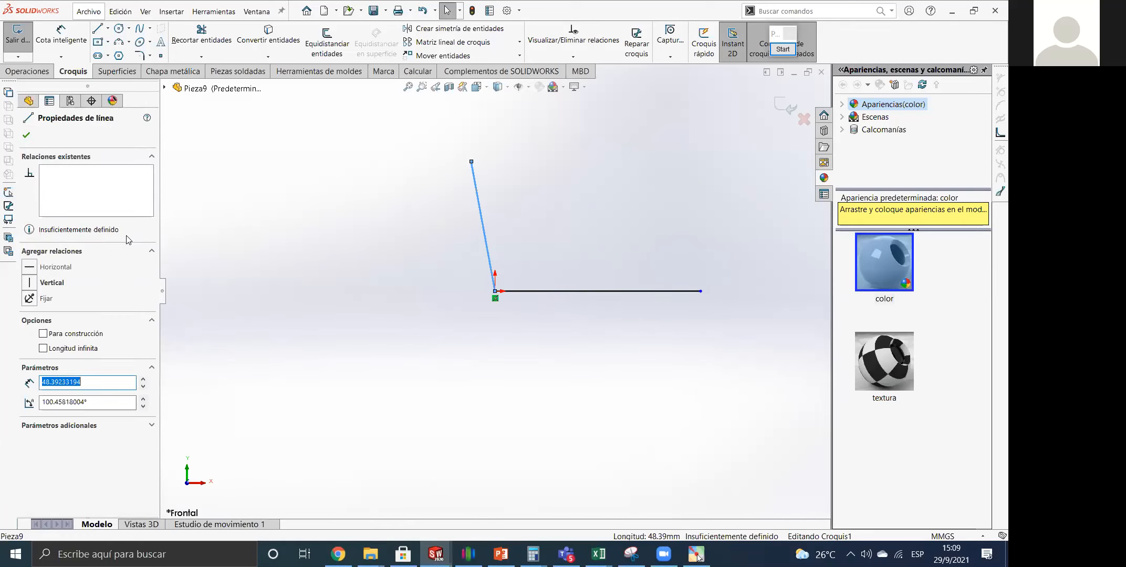
{"action": "left_click", "coordinate": [29, 283]}
{"action": "left_click", "coordinate": [372, 186]}
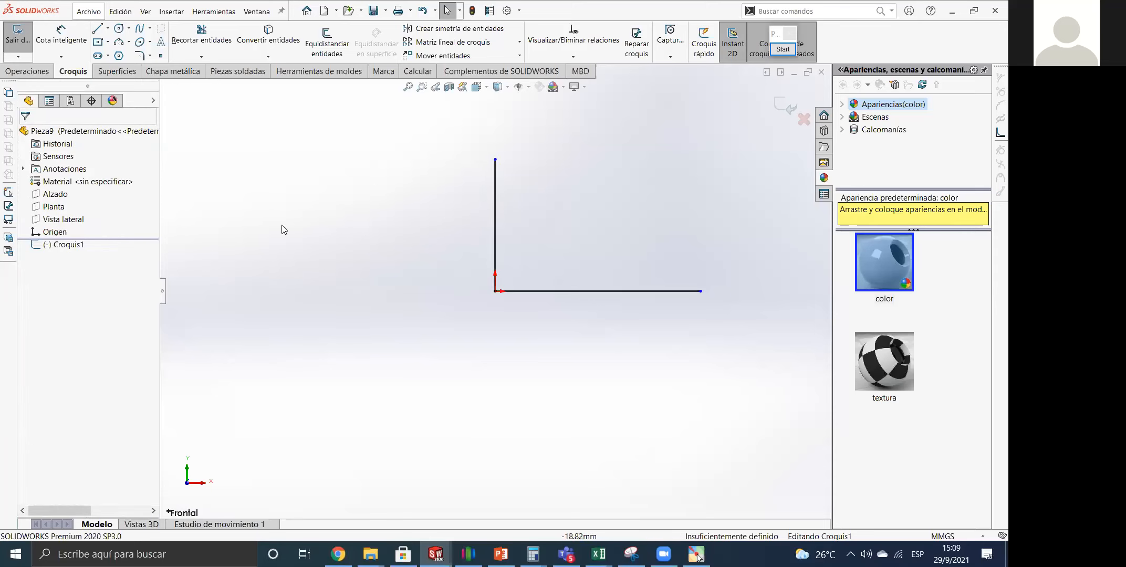
Dimension the vertical line with Smart Dimension and set its length to 60 mm.
{"action": "left_click", "coordinate": [61, 37]}
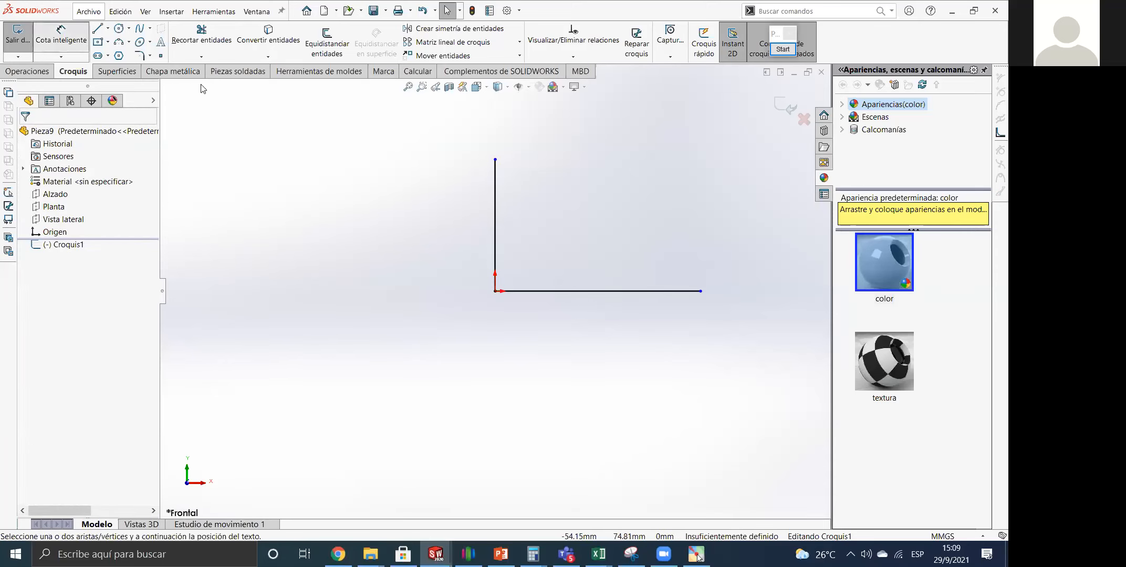
{"action": "left_click", "coordinate": [494, 232]}
{"action": "left_click", "coordinate": [469, 230]}
{"action": "type", "text": "100"}
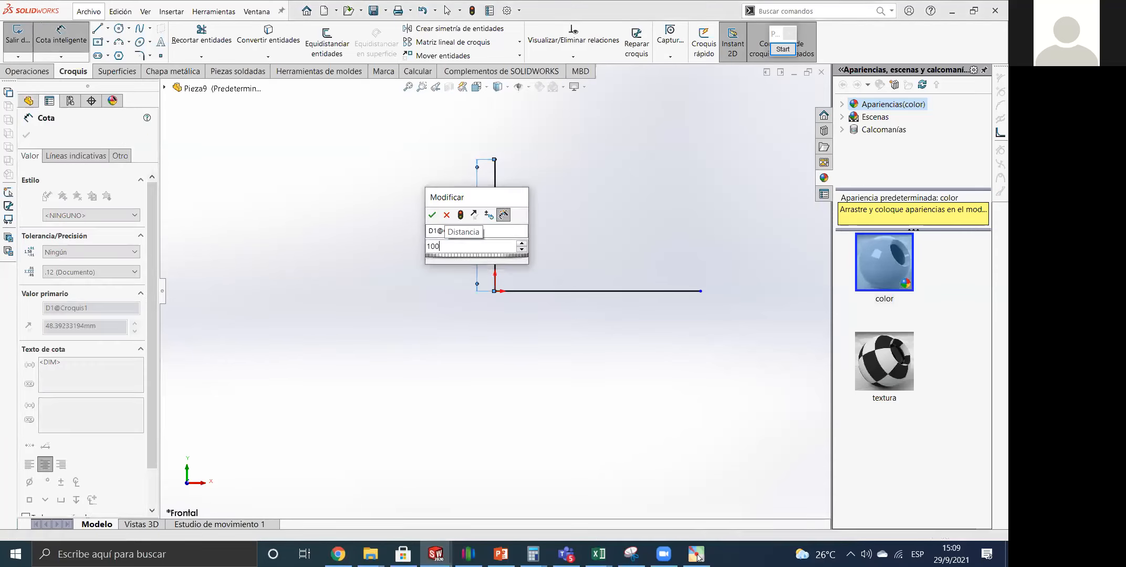
{"action": "key", "text": "Return"}
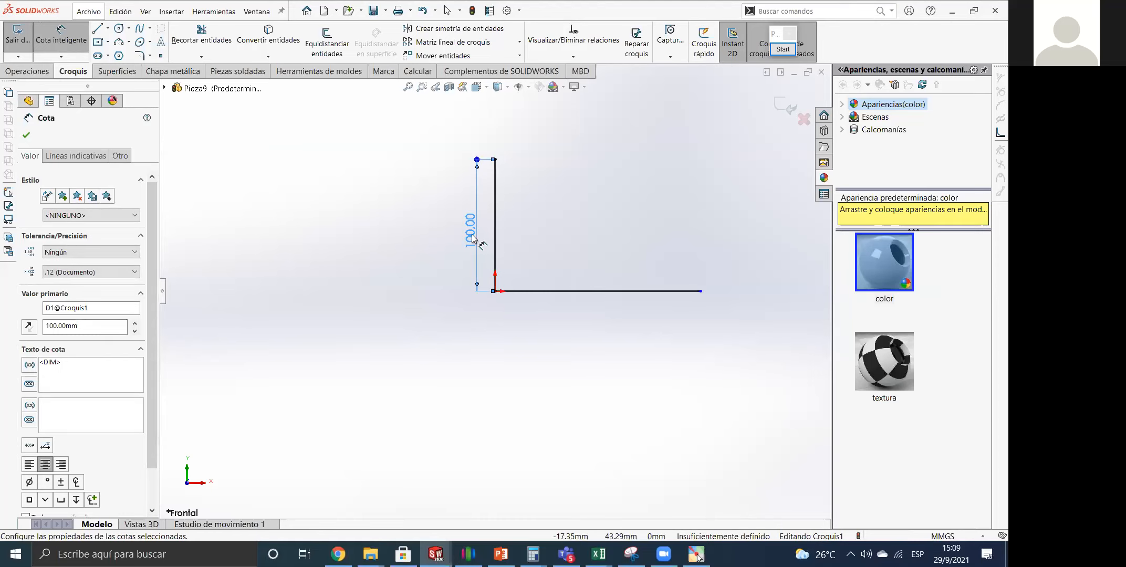
{"action": "double_click", "coordinate": [471, 234]}
{"action": "type", "text": "60"}
{"action": "key", "text": "Return"}
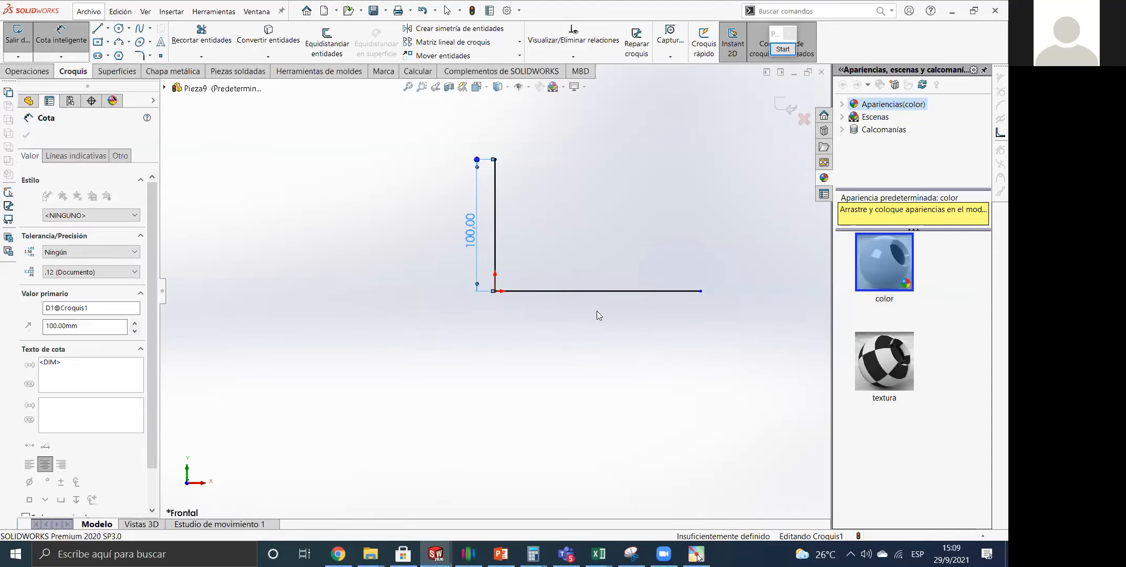
Dimension the horizontal line at 100 mm and exit the sketch.
{"action": "left_click", "coordinate": [597, 293]}
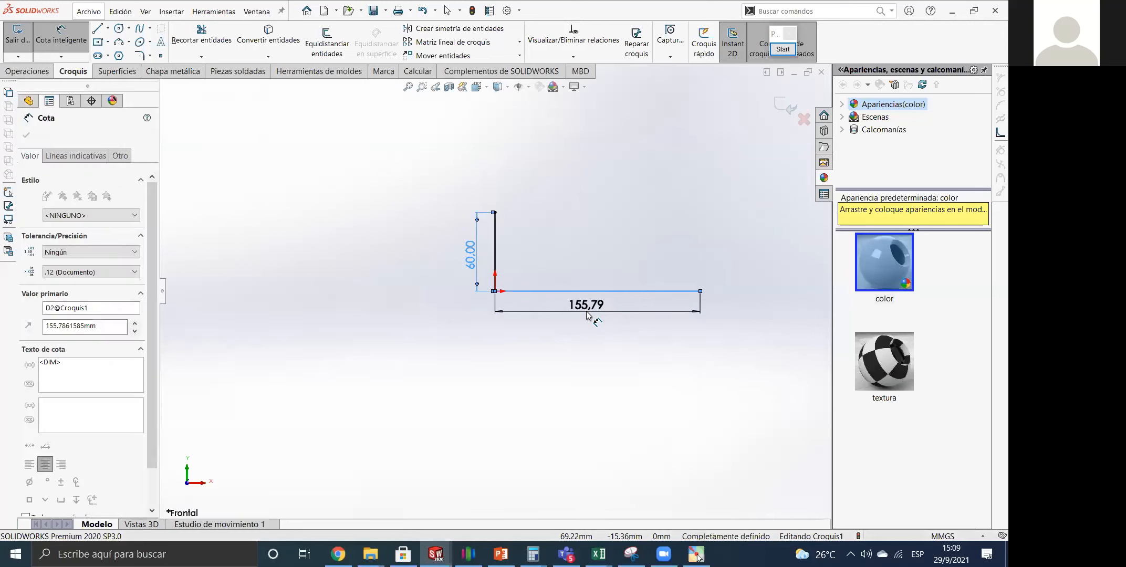
{"action": "left_click", "coordinate": [587, 312]}
{"action": "type", "text": "100"}
{"action": "key", "text": "Return"}
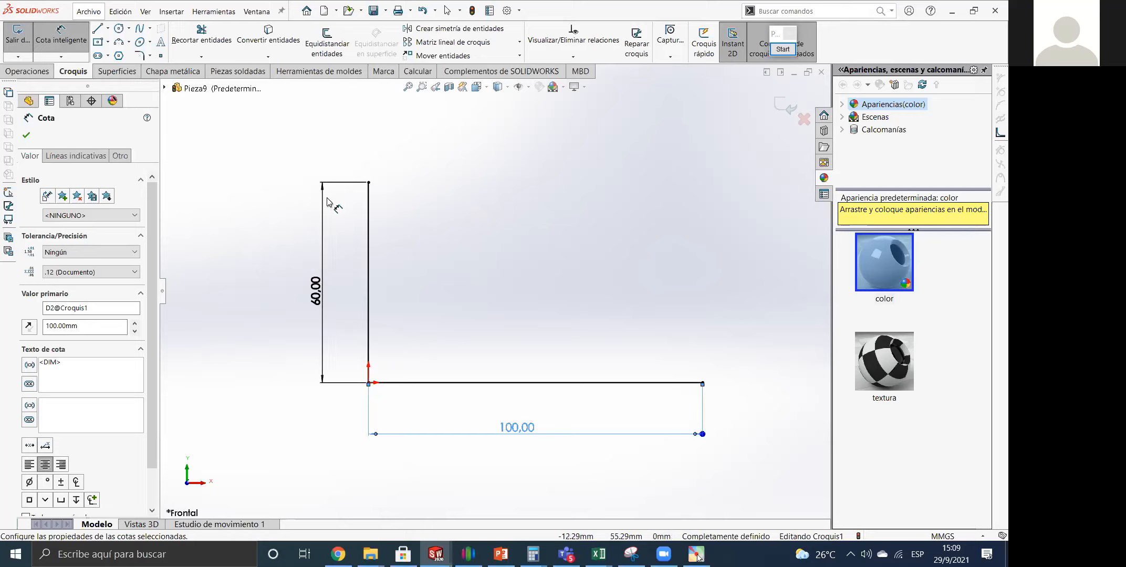
{"action": "left_click", "coordinate": [451, 243]}
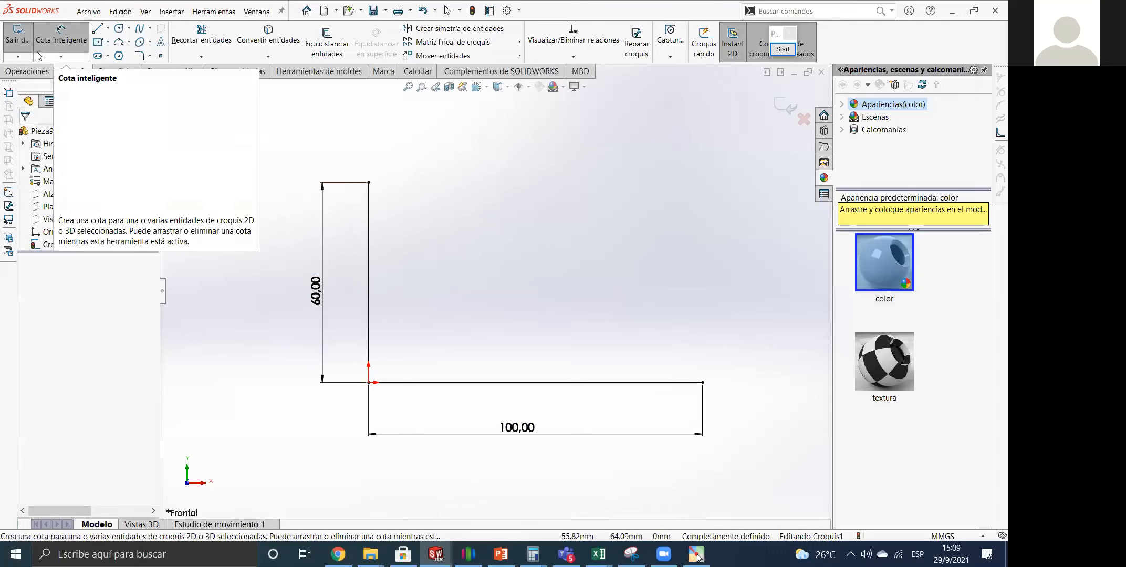
{"action": "left_click", "coordinate": [18, 36]}
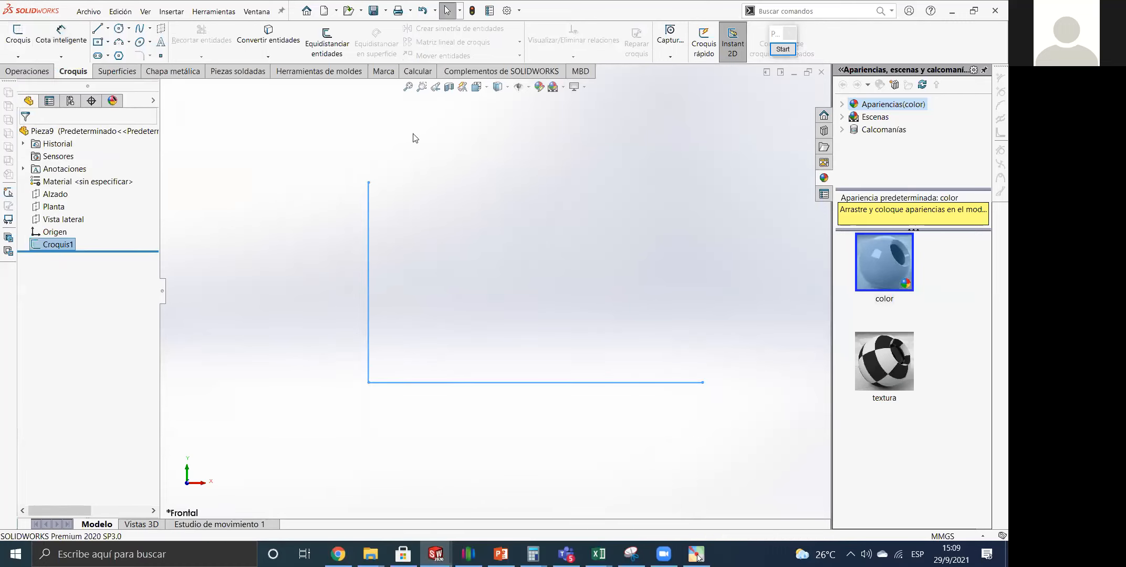
{"action": "left_click", "coordinate": [782, 49]}
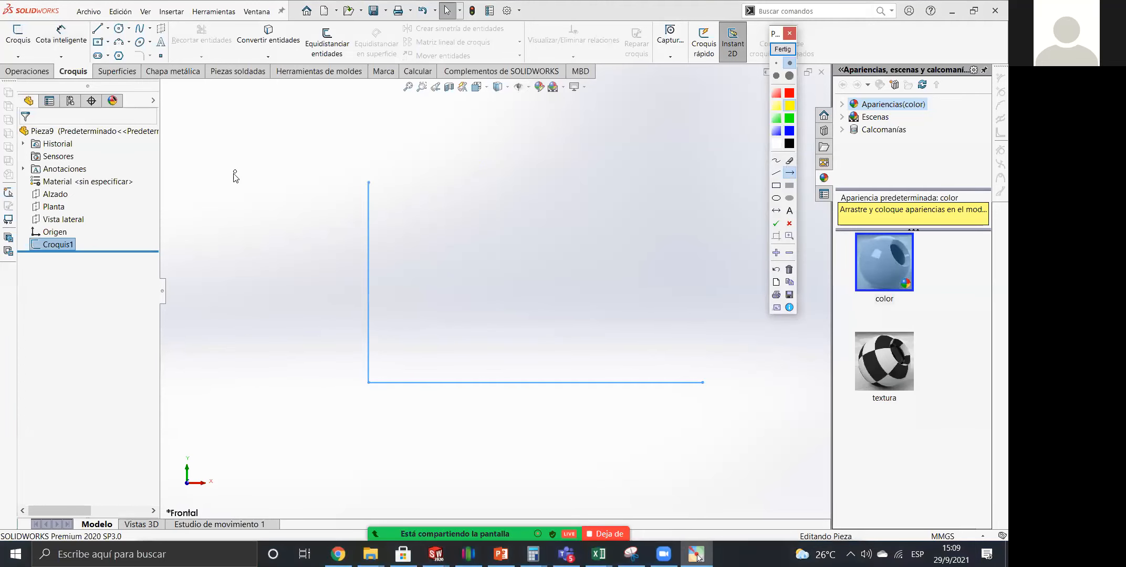
{"action": "left_click_drag", "start_coordinate": [235, 176], "coordinate": [178, 84]}
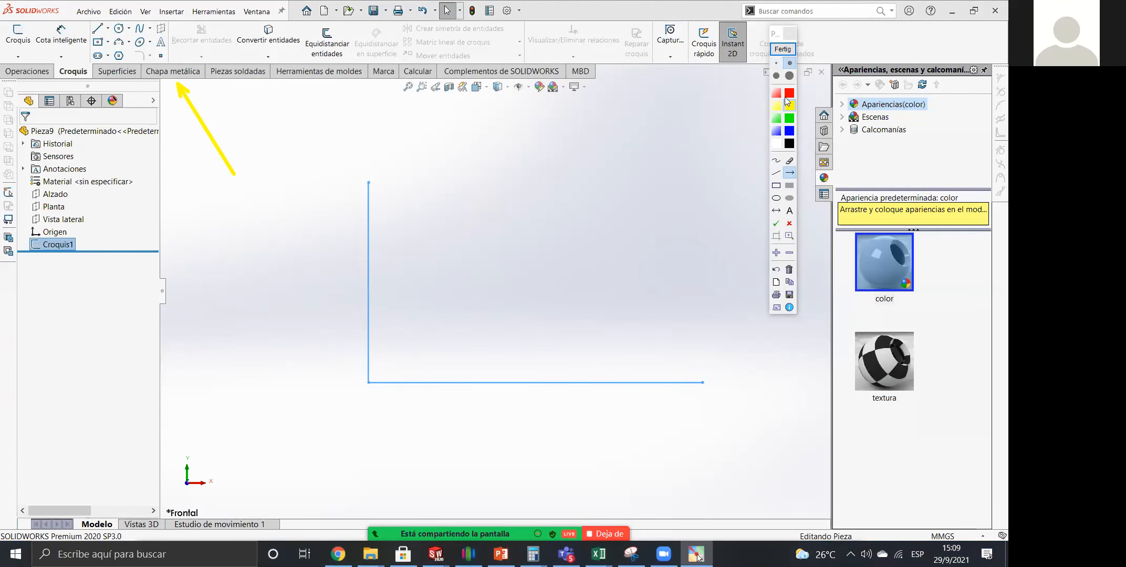
{"action": "left_click_drag", "start_coordinate": [170, 165], "coordinate": [168, 83]}
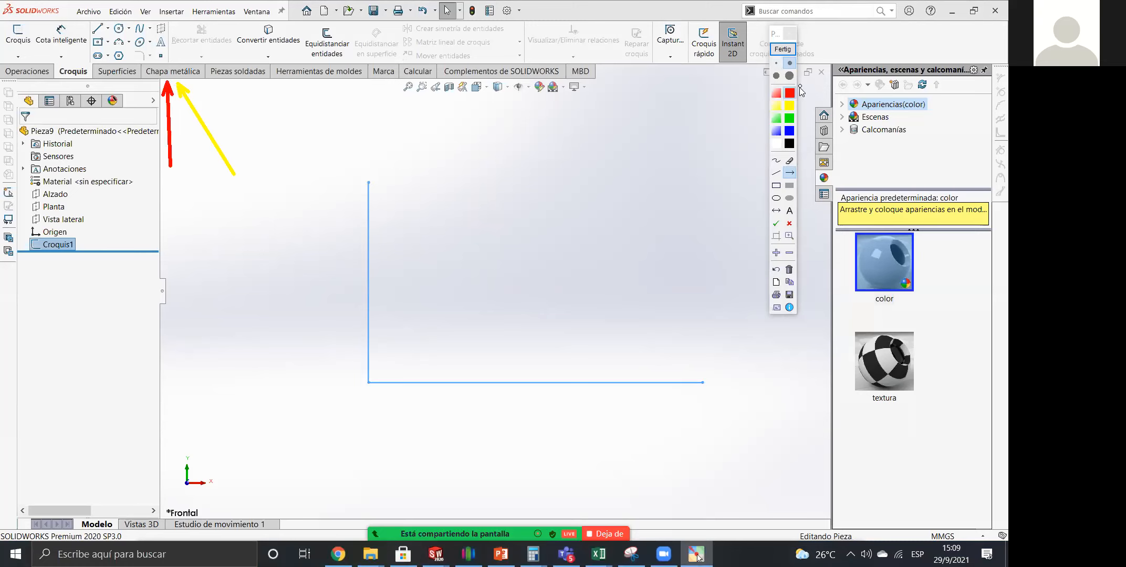
{"action": "left_click", "coordinate": [783, 49]}
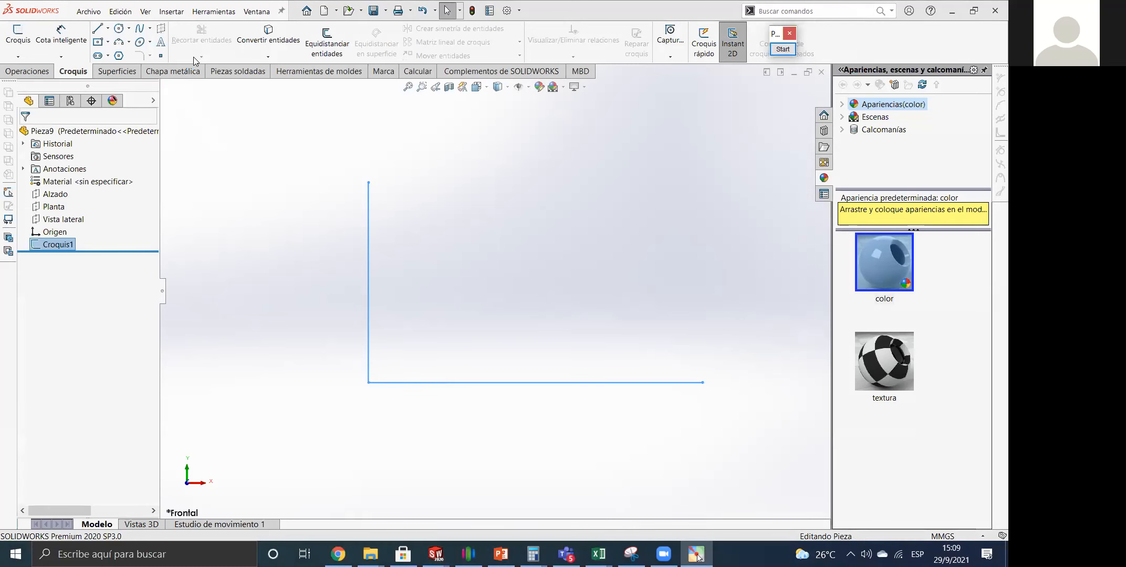
{"action": "right_click", "coordinate": [188, 72]}
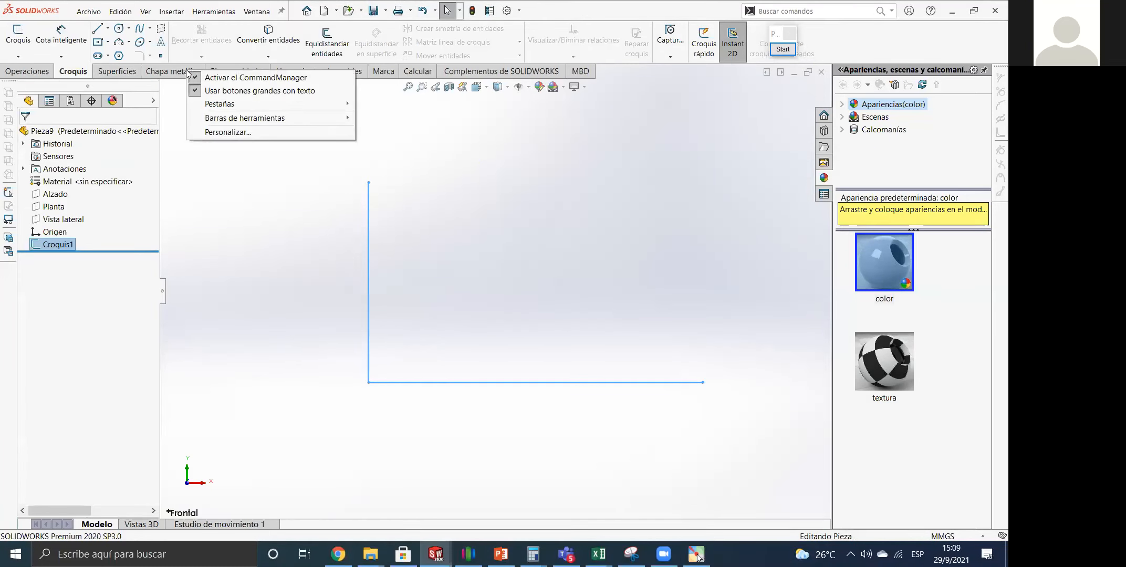
{"action": "mouse_move", "coordinate": [263, 104]}
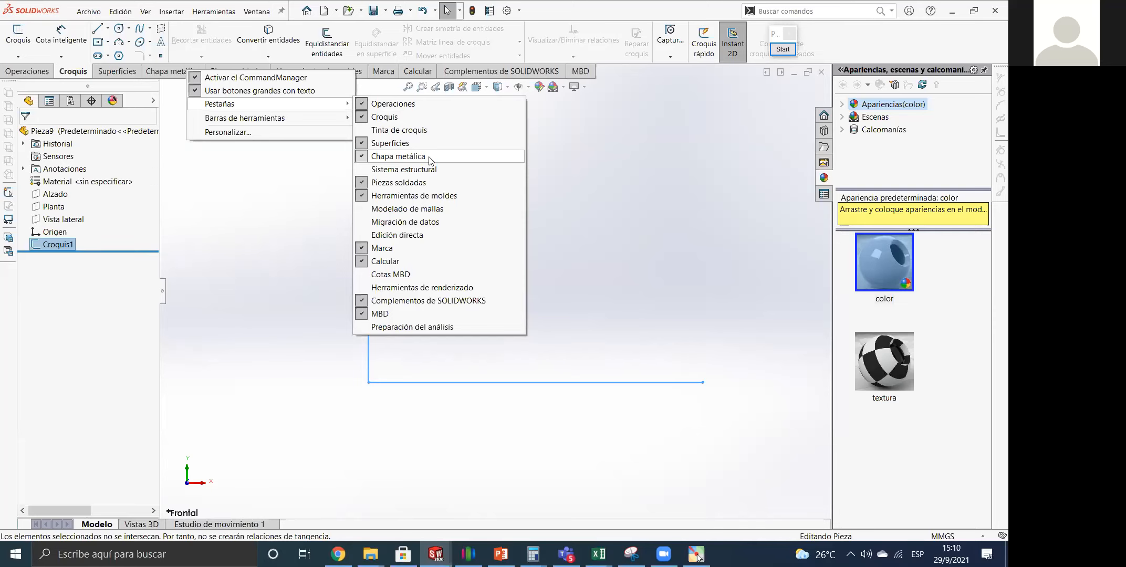
{"action": "left_click", "coordinate": [254, 220]}
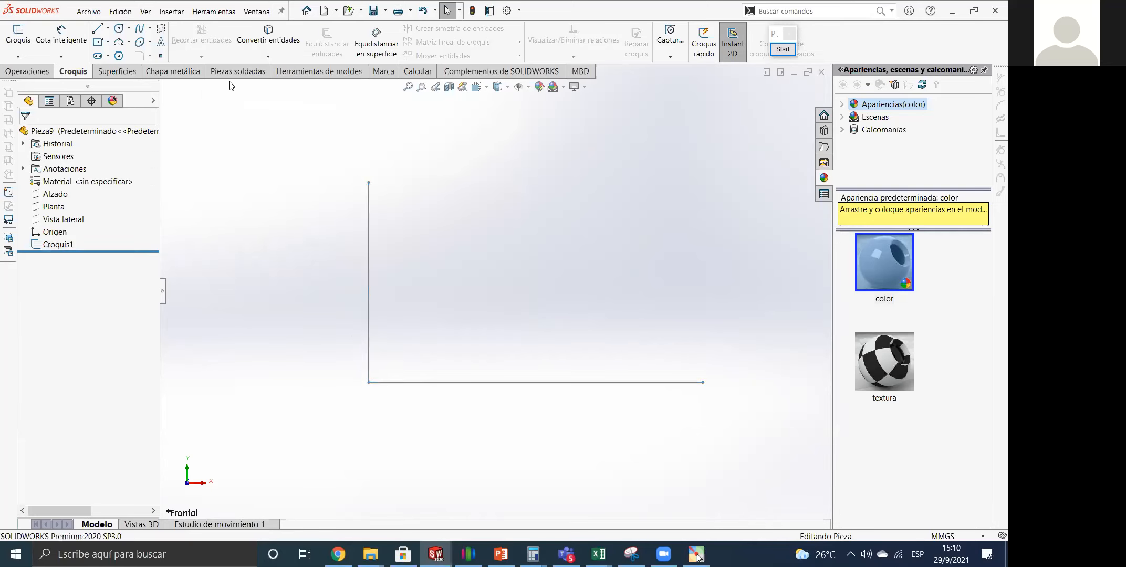
{"action": "left_click", "coordinate": [783, 49]}
{"action": "left_click_drag", "start_coordinate": [220, 175], "coordinate": [181, 84]}
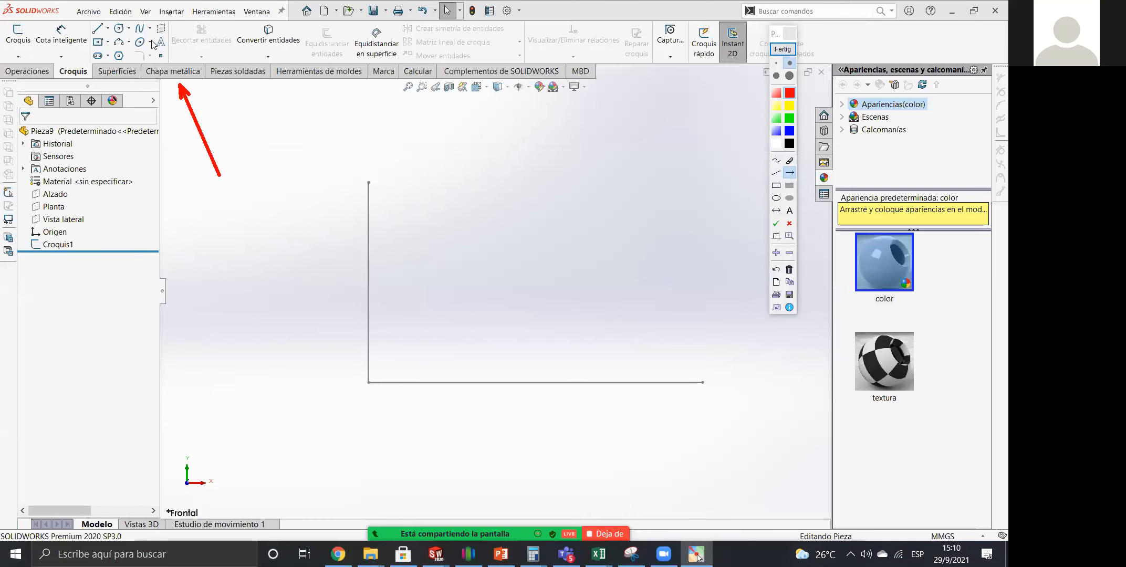
{"action": "left_click", "coordinate": [781, 50]}
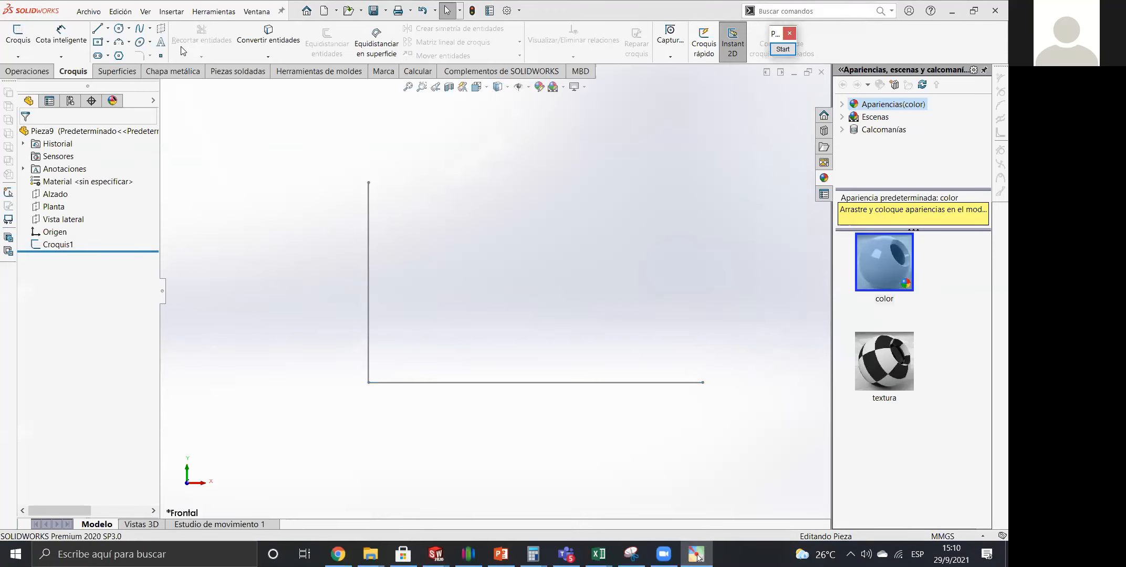
Start the sheet metal Base Flange (Brida base) command on the L-shaped sketch.
{"action": "left_click", "coordinate": [172, 71]}
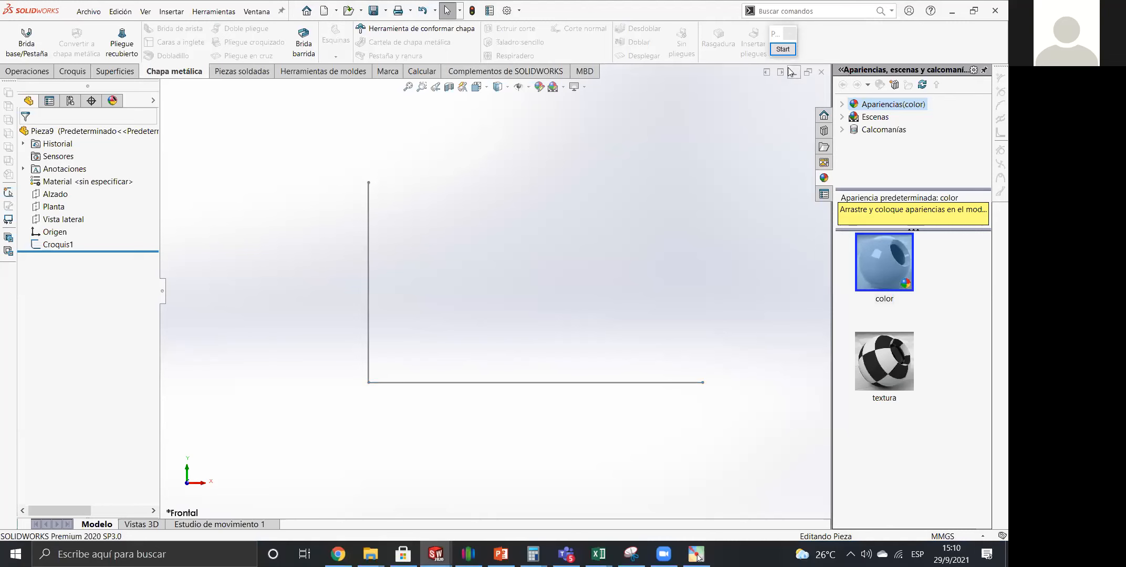
{"action": "left_click", "coordinate": [782, 49]}
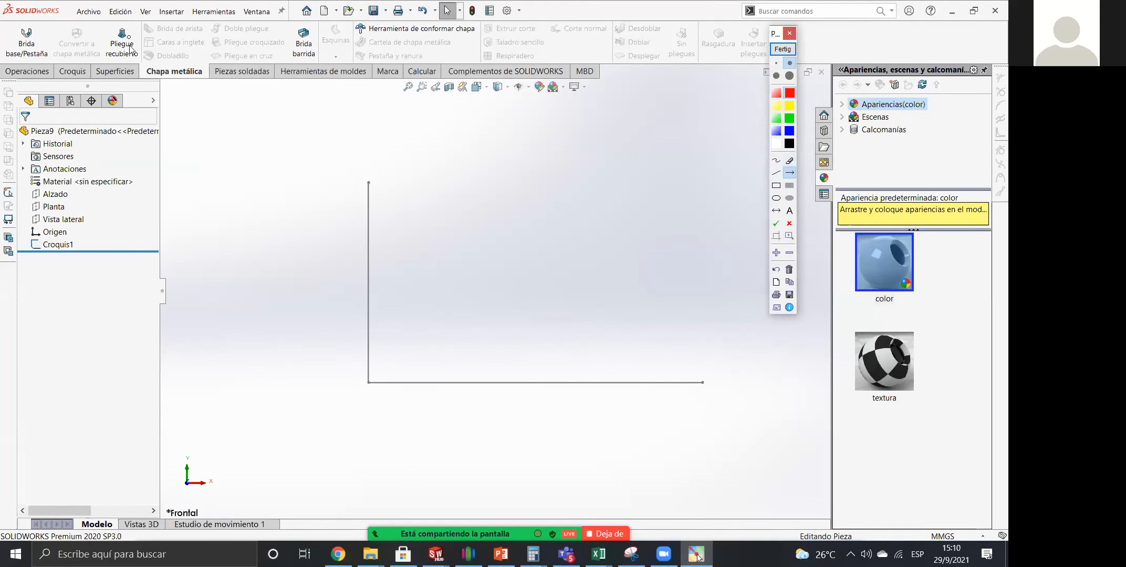
{"action": "mouse_move", "coordinate": [93, 130]}
{"action": "left_mouse_down"}
{"action": "mouse_move", "coordinate": [24, 72]}
{"action": "mouse_move", "coordinate": [31, 59]}
{"action": "left_mouse_up"}
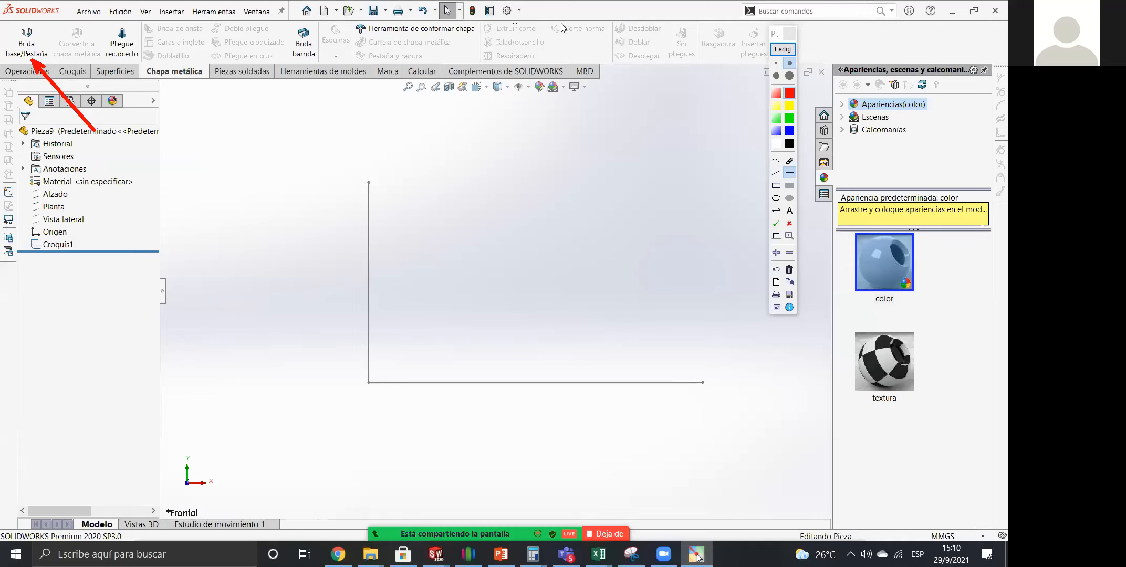
{"action": "left_click", "coordinate": [782, 49]}
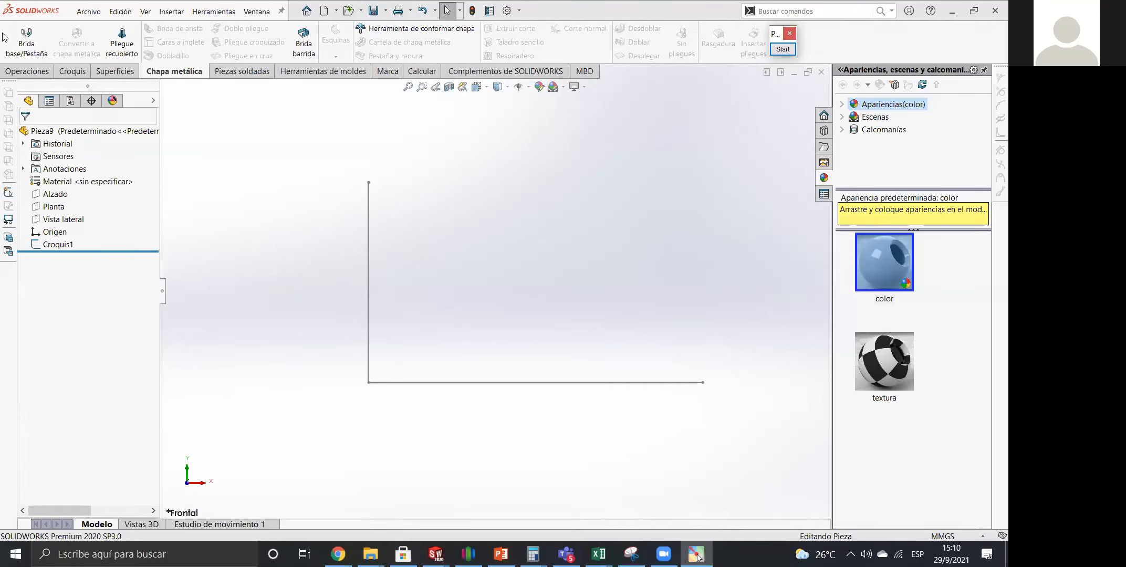
{"action": "left_click", "coordinate": [26, 38]}
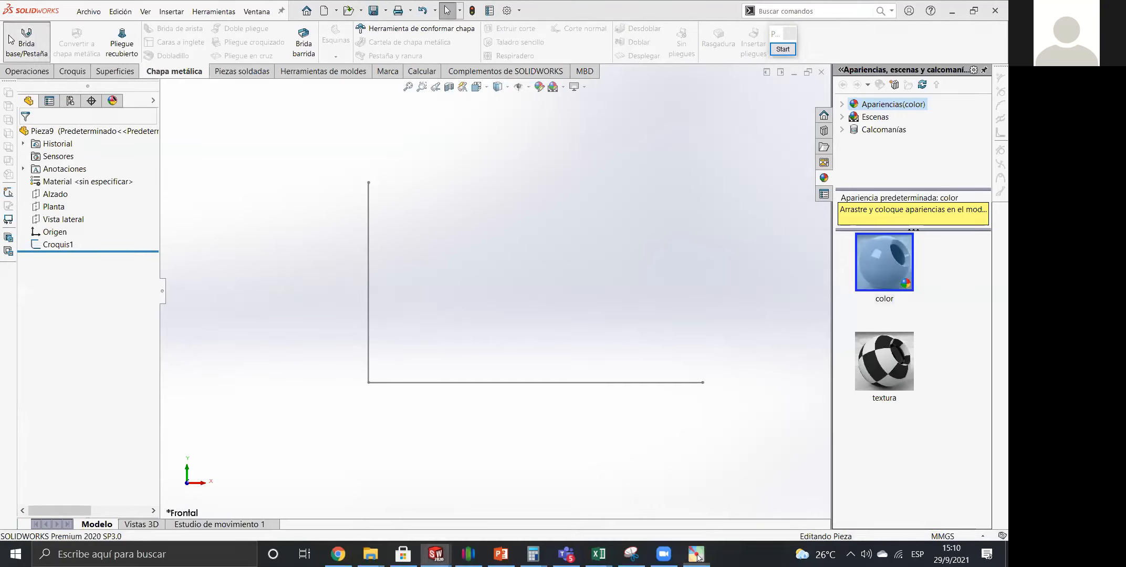
{"action": "left_click", "coordinate": [369, 226]}
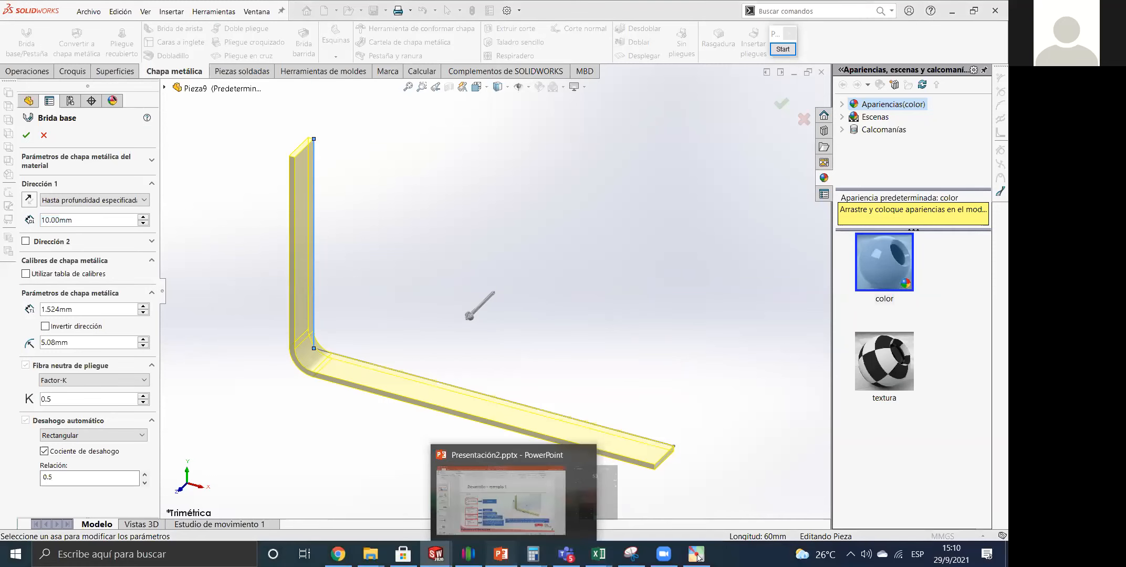
Switch to the PowerPoint presentation and review the base flange parameters on the "Desarrollo – ejemplo 1" slide.
{"action": "left_click", "coordinate": [500, 554]}
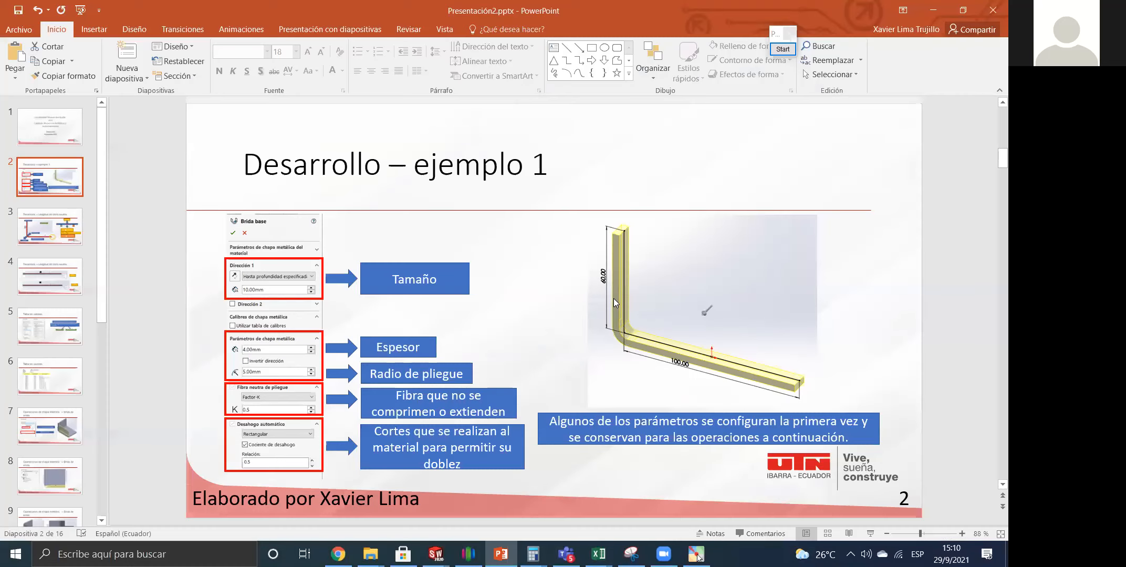
{"action": "left_click", "coordinate": [50, 226]}
{"action": "left_click", "coordinate": [65, 188]}
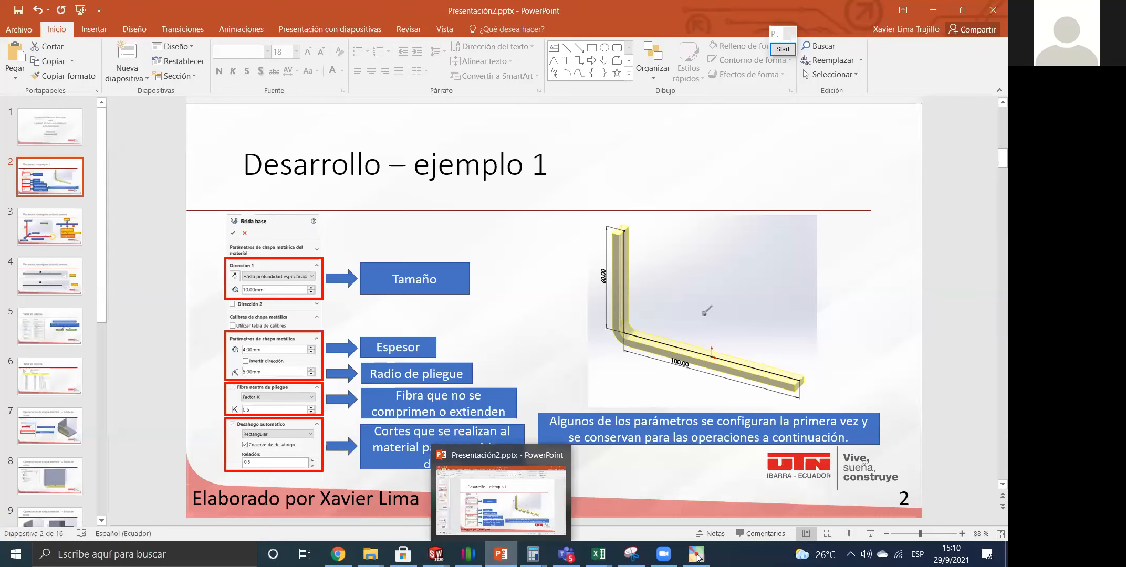
Switch back to SOLIDWORKS and create the base flange with a depth of 50 mm.
{"action": "left_click", "coordinate": [500, 554]}
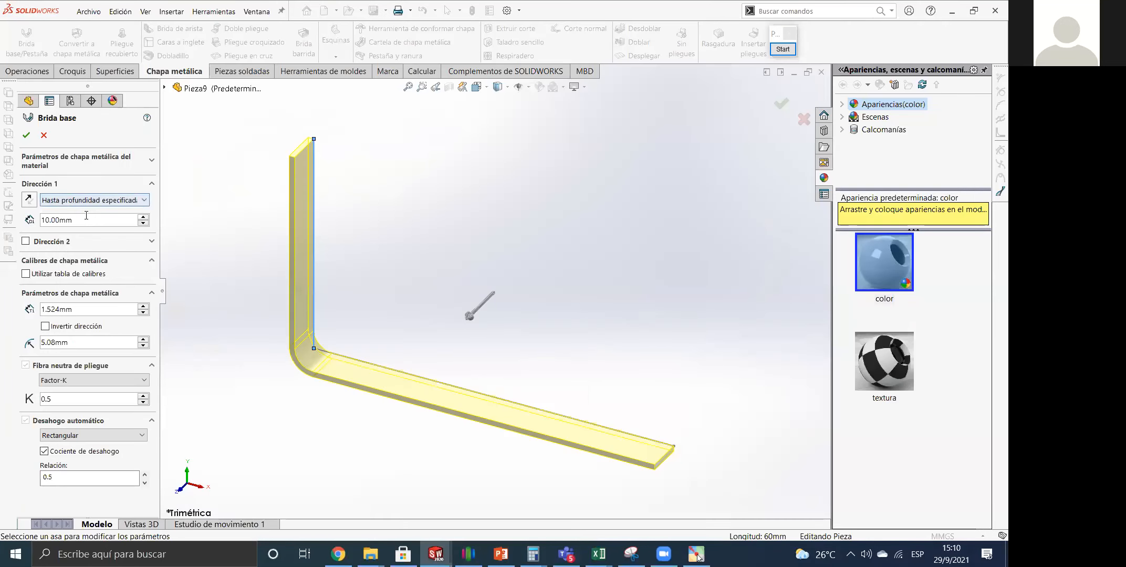
{"action": "double_click", "coordinate": [86, 217]}
{"action": "type", "text": "50"}
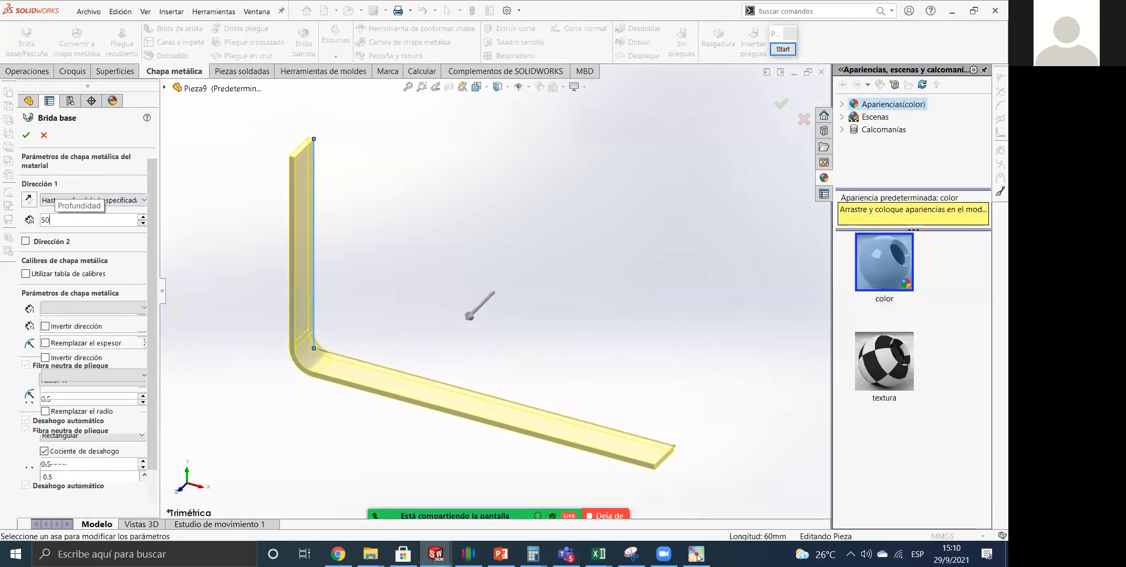
{"action": "key", "text": "Return"}
{"action": "key", "text": "Return"}
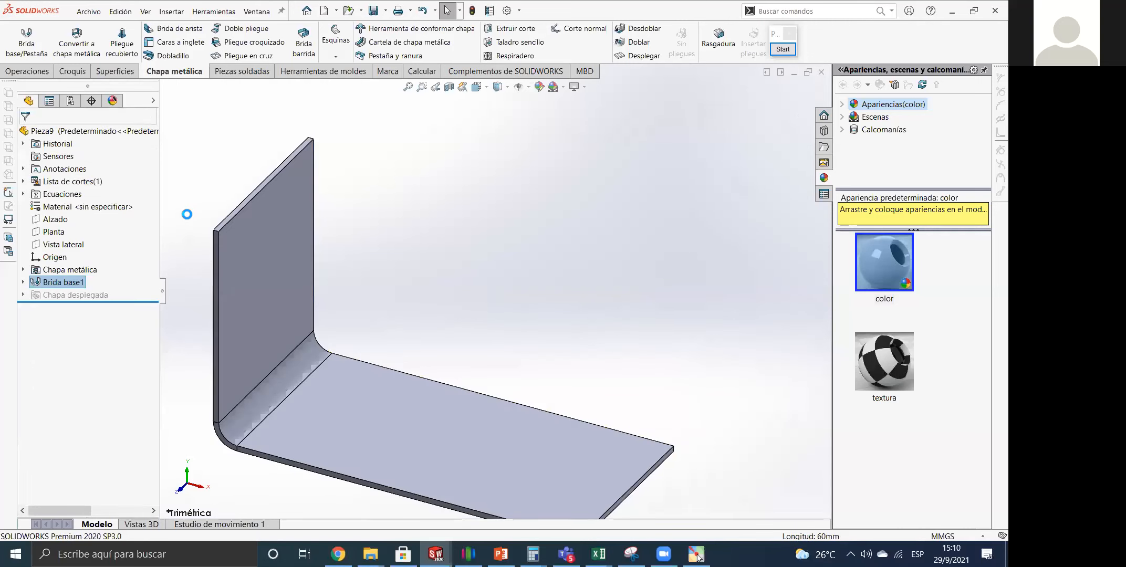
Undo the base flange, leaving only the L-shaped sketch.
{"action": "left_click", "coordinate": [51, 282]}
{"action": "right_click", "coordinate": [51, 281]}
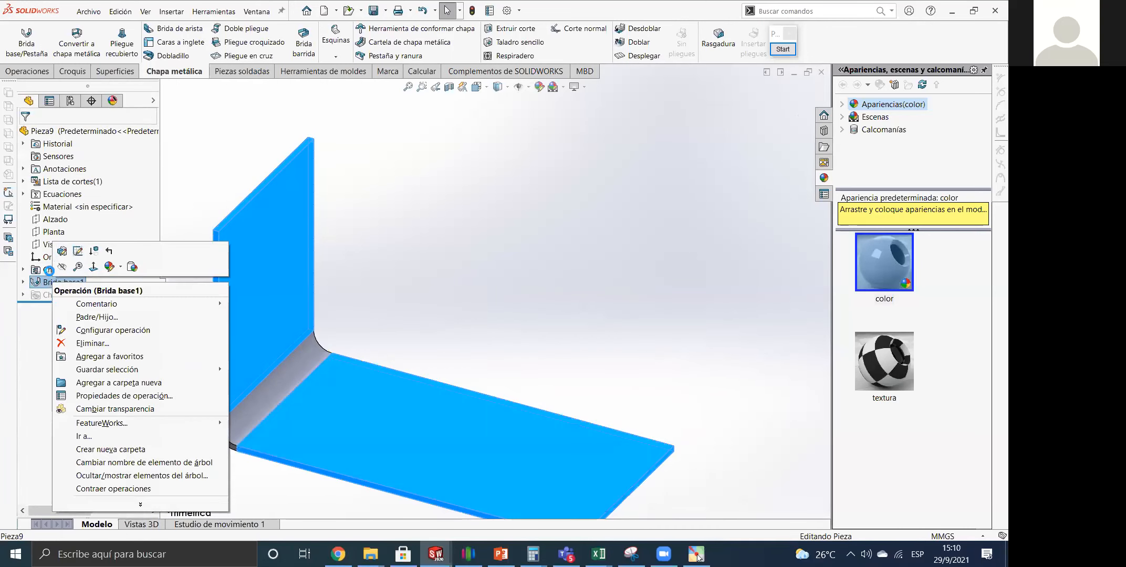
{"action": "left_click", "coordinate": [214, 159]}
{"action": "key", "text": "ctrl+z"}
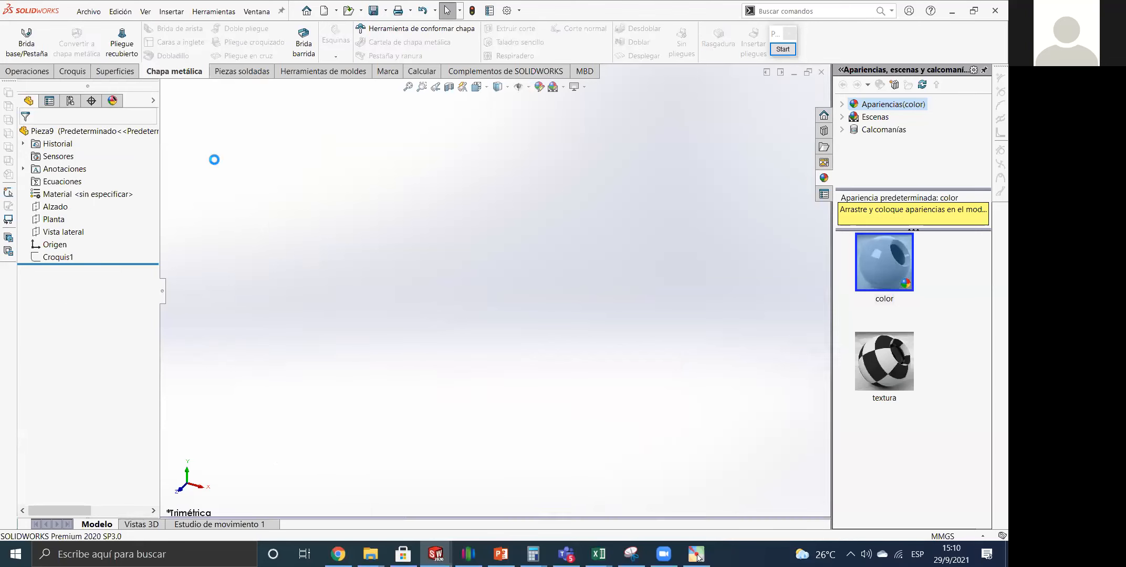
Start a new base flange on the L-shaped sketch and set its depth to 50 mm.
{"action": "left_click", "coordinate": [103, 258]}
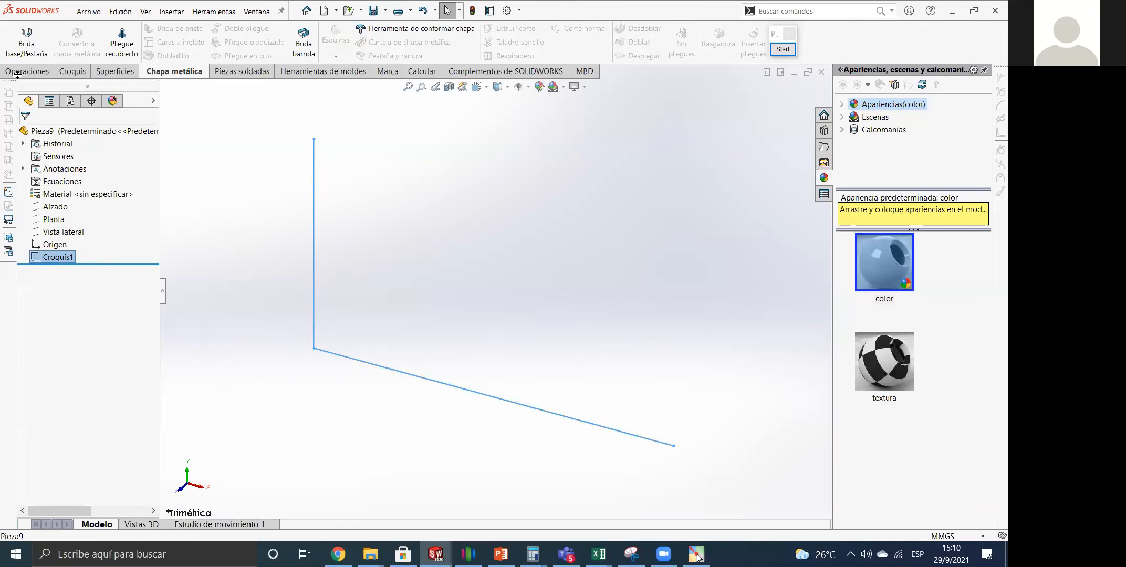
{"action": "left_click", "coordinate": [17, 46]}
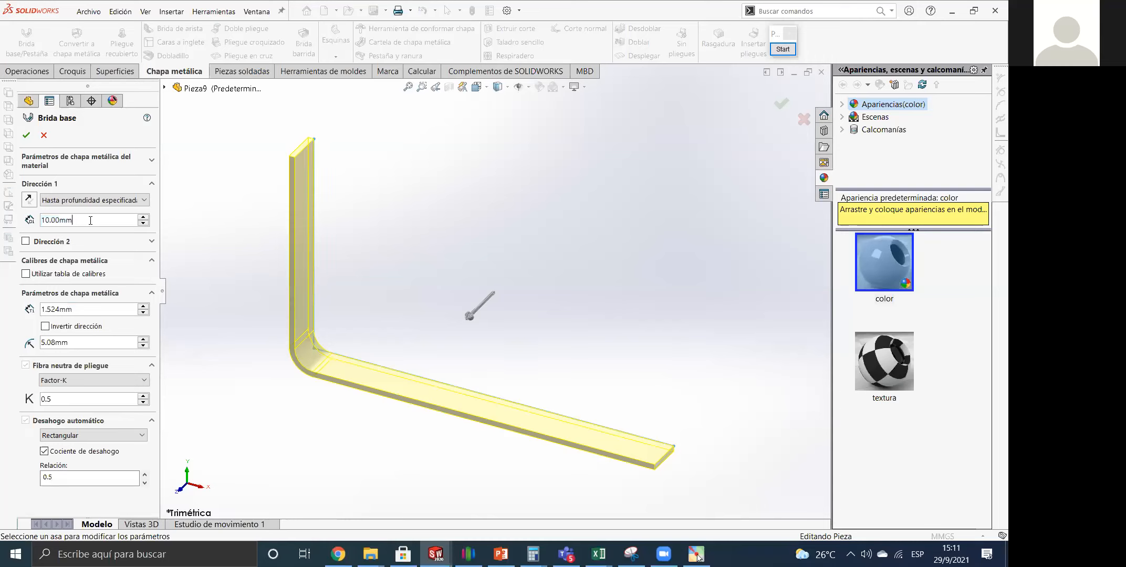
{"action": "type", "text": "50"}
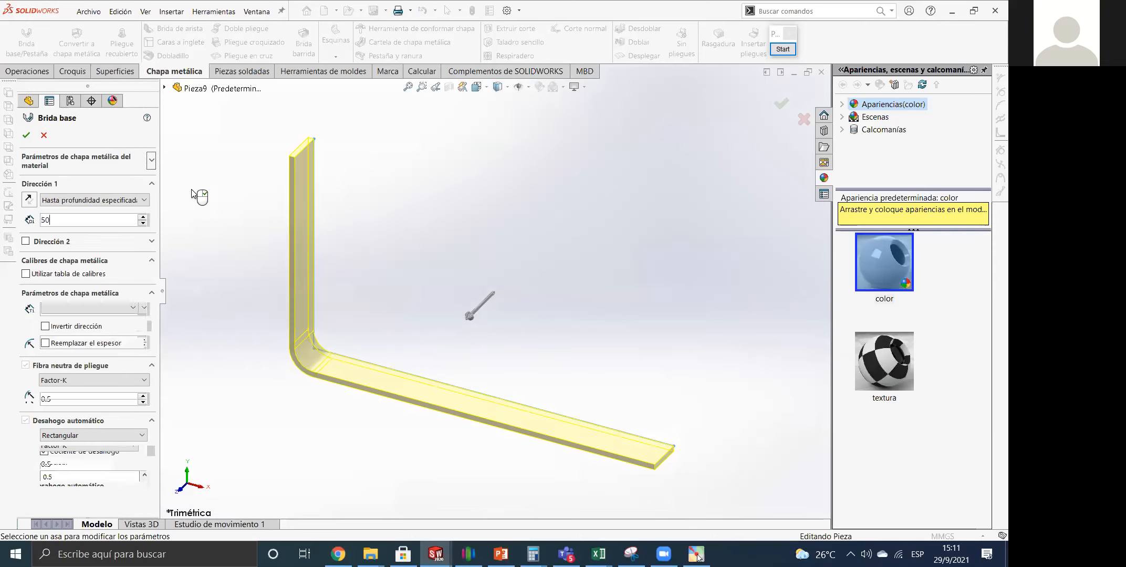
{"action": "key", "text": "Return"}
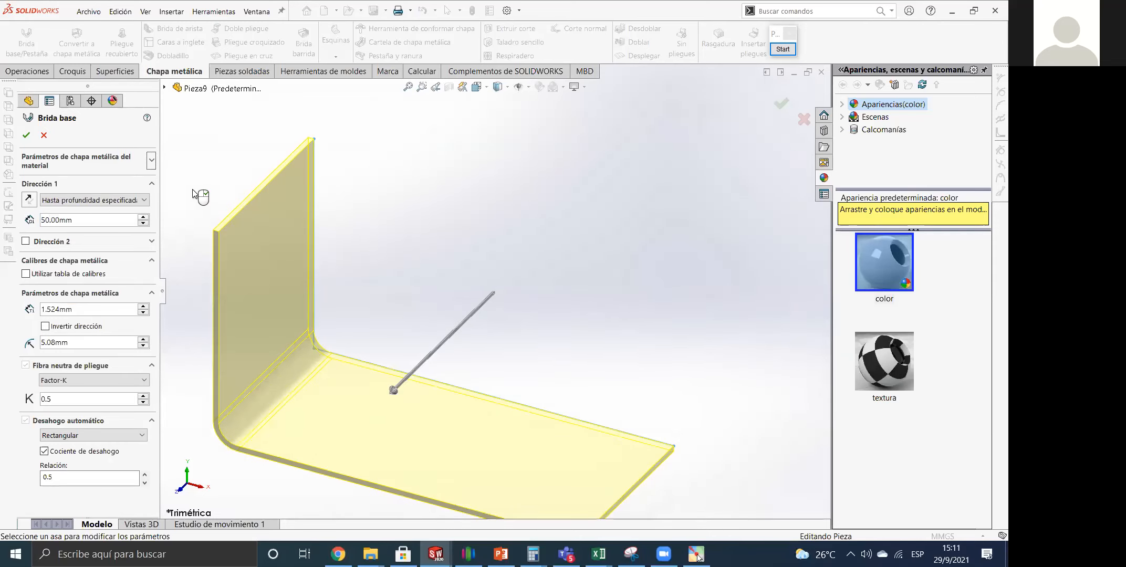
Change the base flange's Direction 1 end condition to mid plane (Plano medio).
{"action": "scroll", "coordinate": [420, 341], "scroll_direction": "up", "scroll_amount": 3}
{"action": "scroll", "coordinate": [434, 351], "scroll_direction": "down", "scroll_amount": 2}
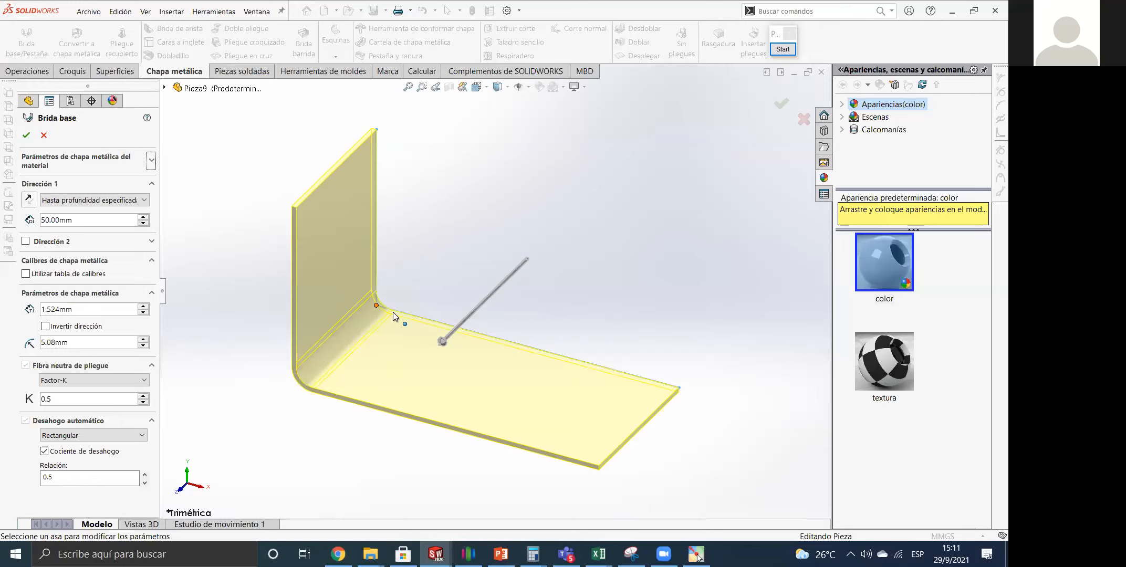
{"action": "left_click", "coordinate": [80, 201]}
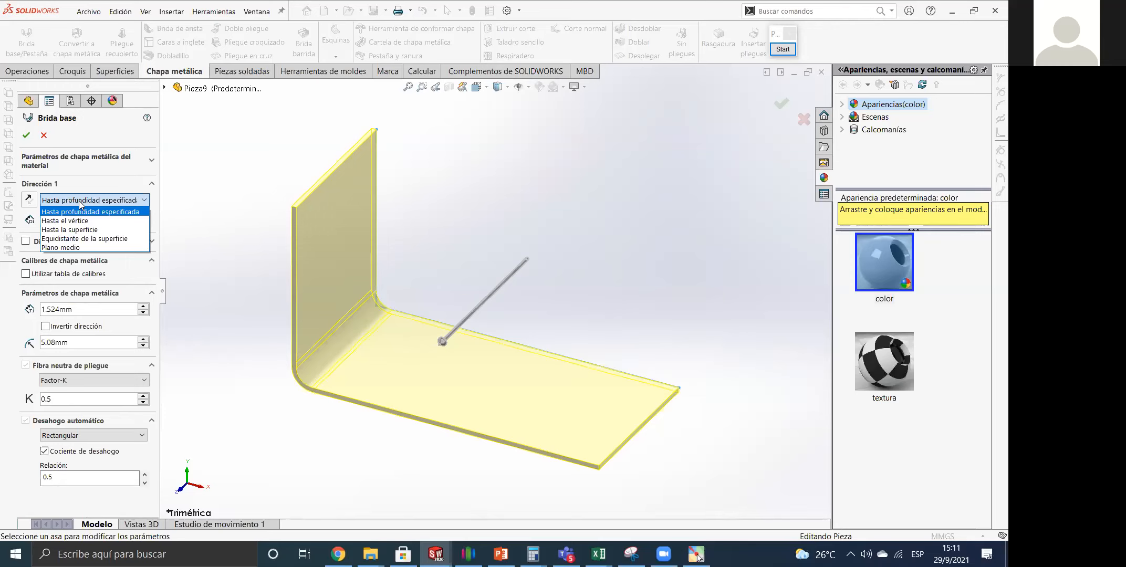
{"action": "left_click", "coordinate": [112, 212]}
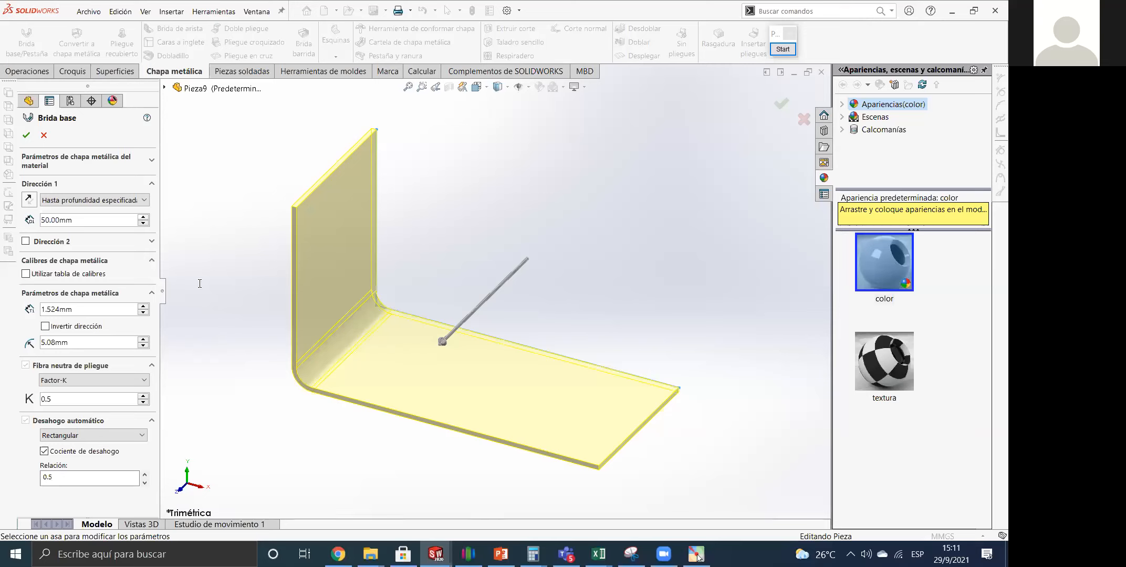
{"action": "left_click", "coordinate": [29, 200]}
{"action": "left_click", "coordinate": [100, 200]}
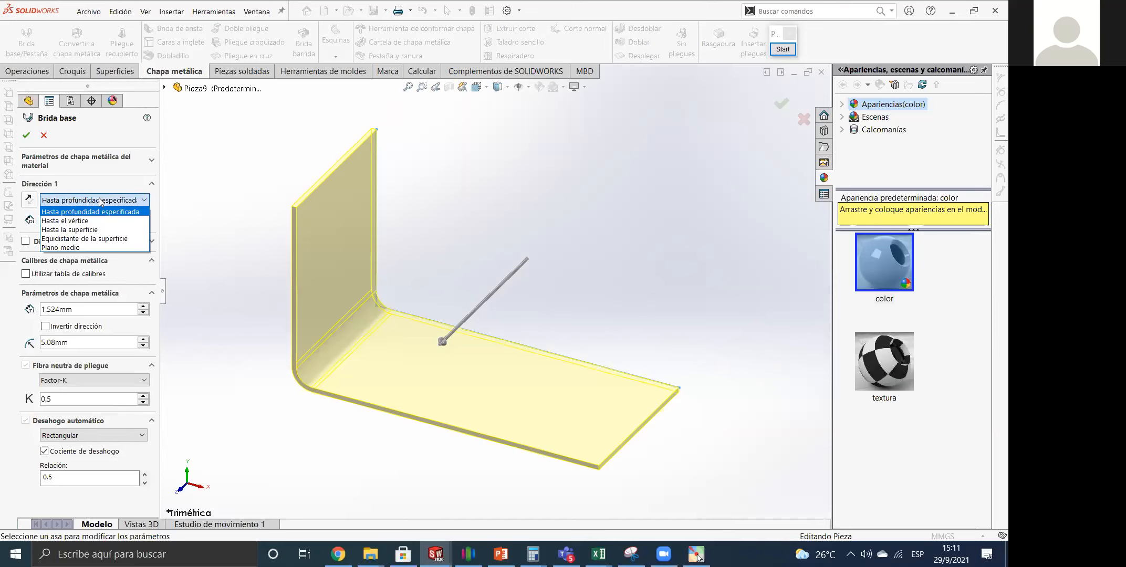
{"action": "left_click", "coordinate": [60, 247]}
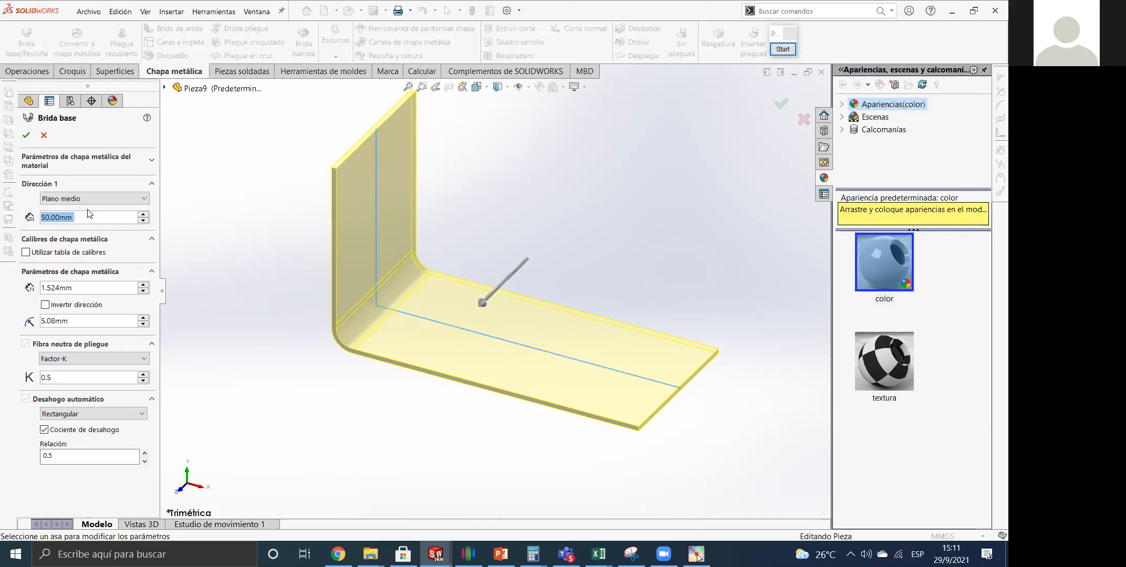
Mark the gauge table option, thickness and bend radius settings and the matching model areas with red arrows, and finish annotating.
{"action": "left_click", "coordinate": [782, 49]}
{"action": "left_click_drag", "start_coordinate": [229, 187], "coordinate": [111, 255]}
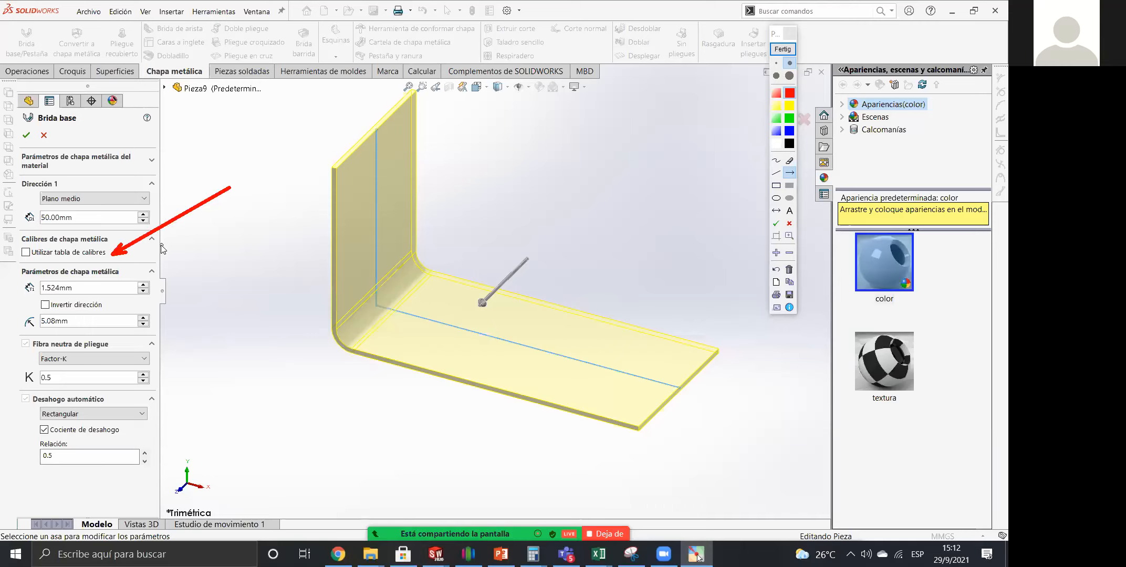
{"action": "left_click", "coordinate": [790, 171]}
{"action": "left_click_drag", "start_coordinate": [250, 360], "coordinate": [154, 290]}
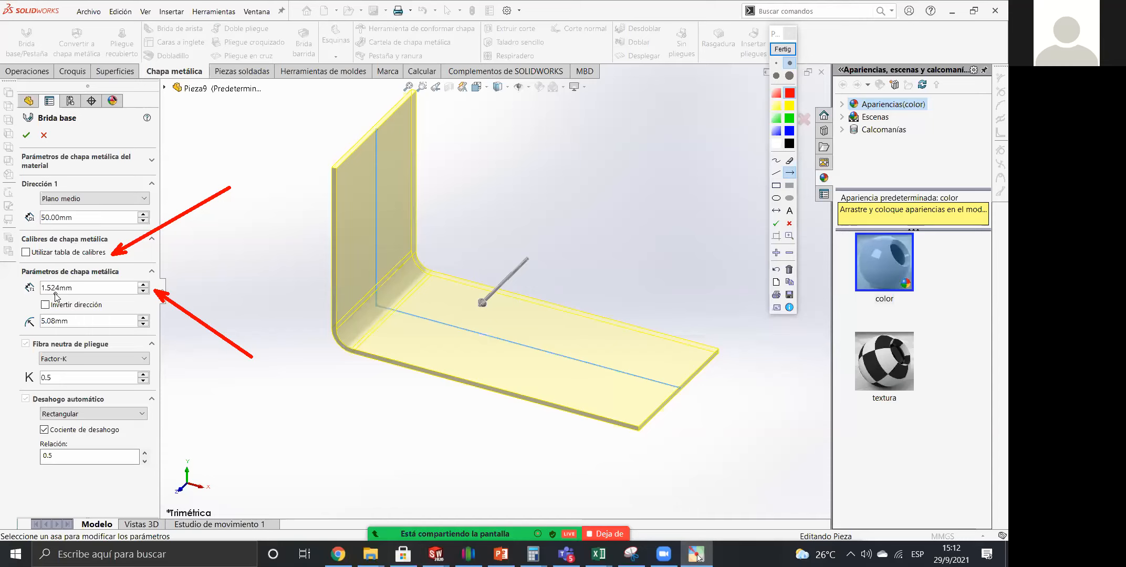
{"action": "mouse_move", "coordinate": [532, 146]}
{"action": "left_mouse_down"}
{"action": "mouse_move", "coordinate": [445, 183]}
{"action": "mouse_move", "coordinate": [394, 182]}
{"action": "mouse_move", "coordinate": [360, 146]}
{"action": "left_mouse_up"}
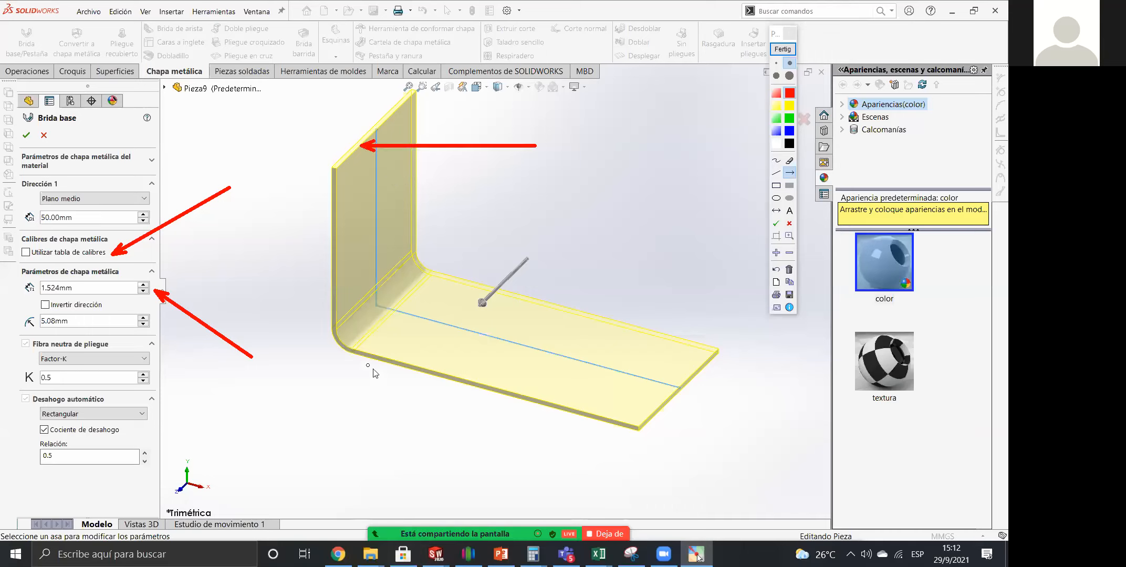
{"action": "left_click_drag", "start_coordinate": [2, 355], "coordinate": [28, 326]}
{"action": "left_click_drag", "start_coordinate": [273, 398], "coordinate": [370, 308]}
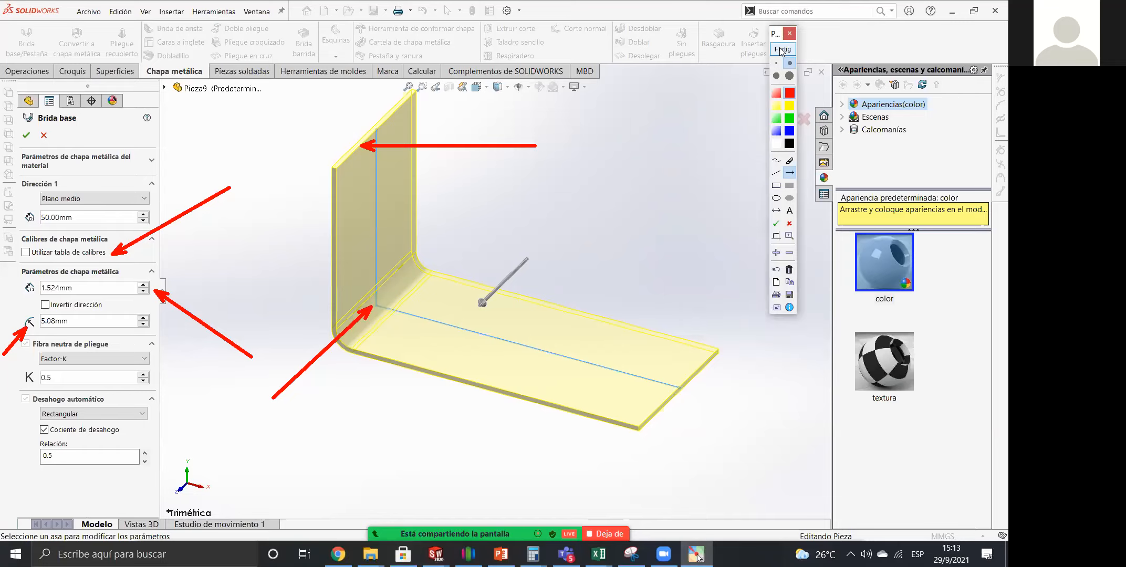
{"action": "left_click", "coordinate": [781, 49]}
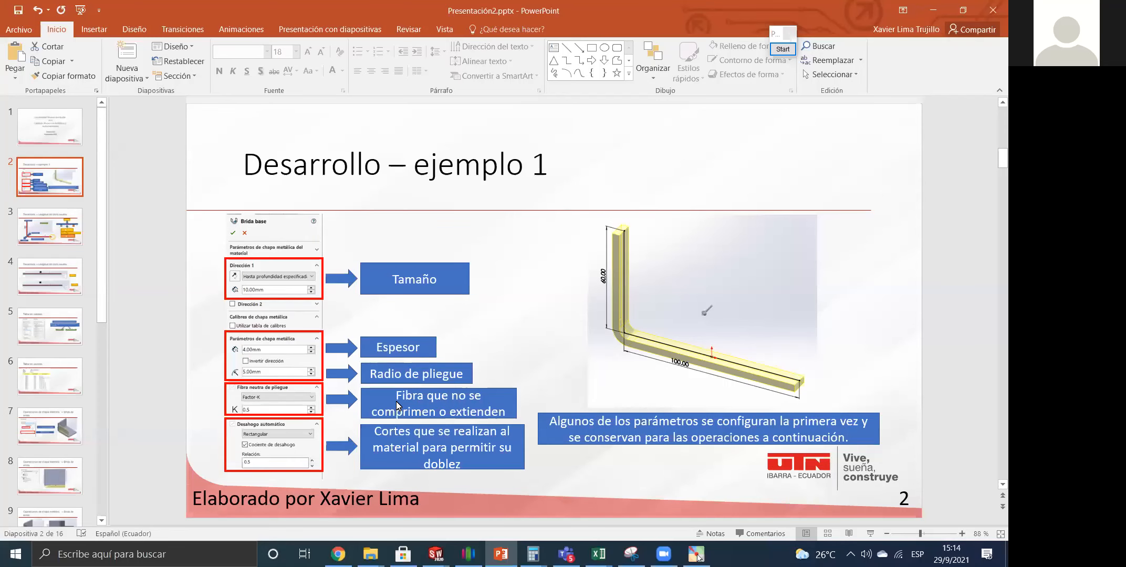
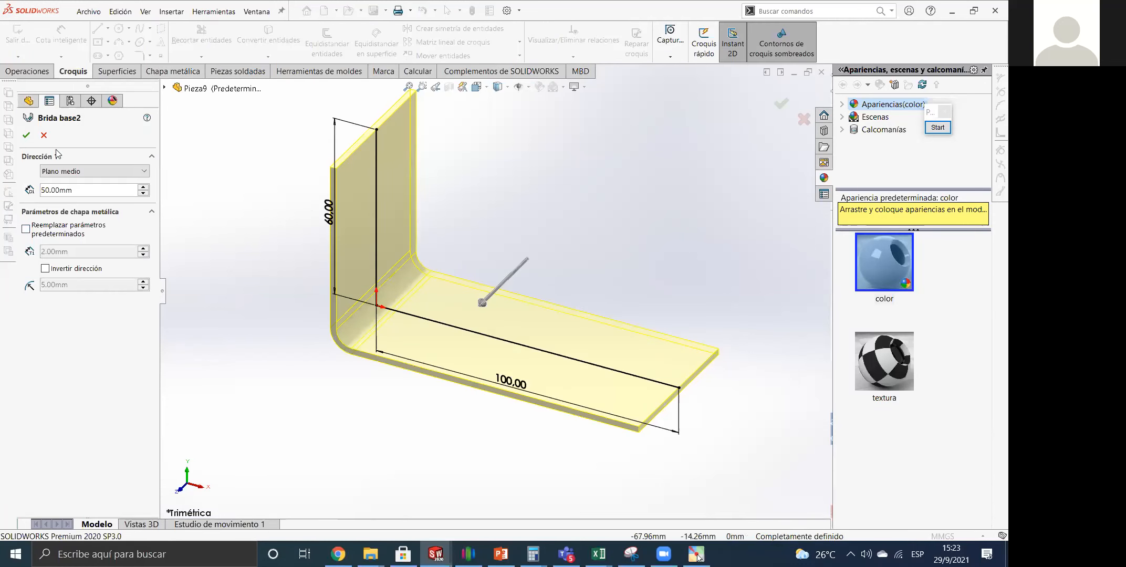
Reopen the Brida base2 feature, review its direction and sheet metal parameters, and close it.
{"action": "left_click", "coordinate": [45, 137]}
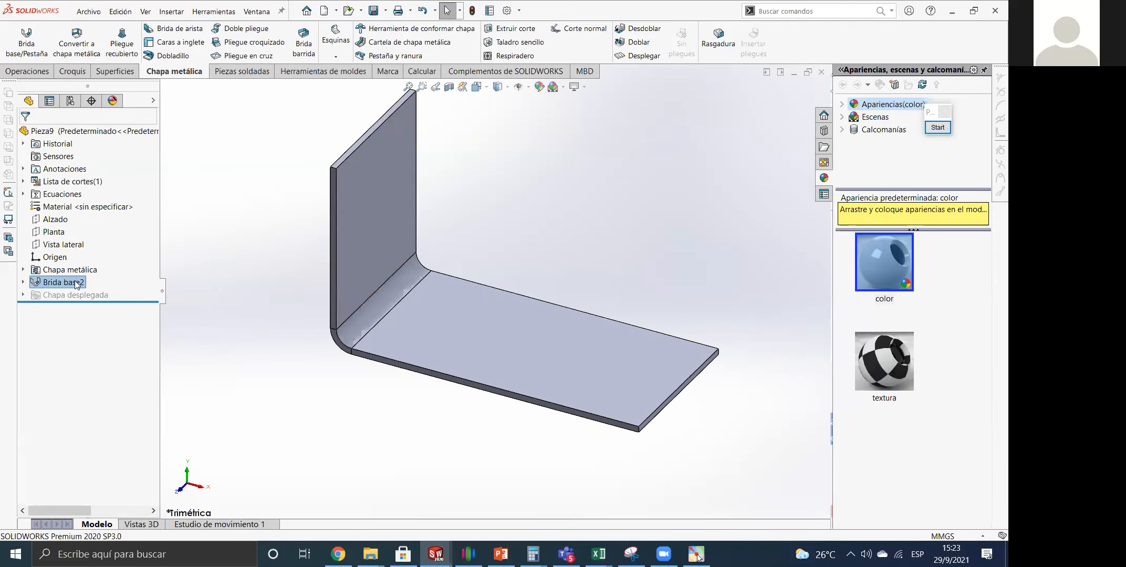
{"action": "right_click", "coordinate": [77, 282]}
{"action": "left_click", "coordinate": [225, 183]}
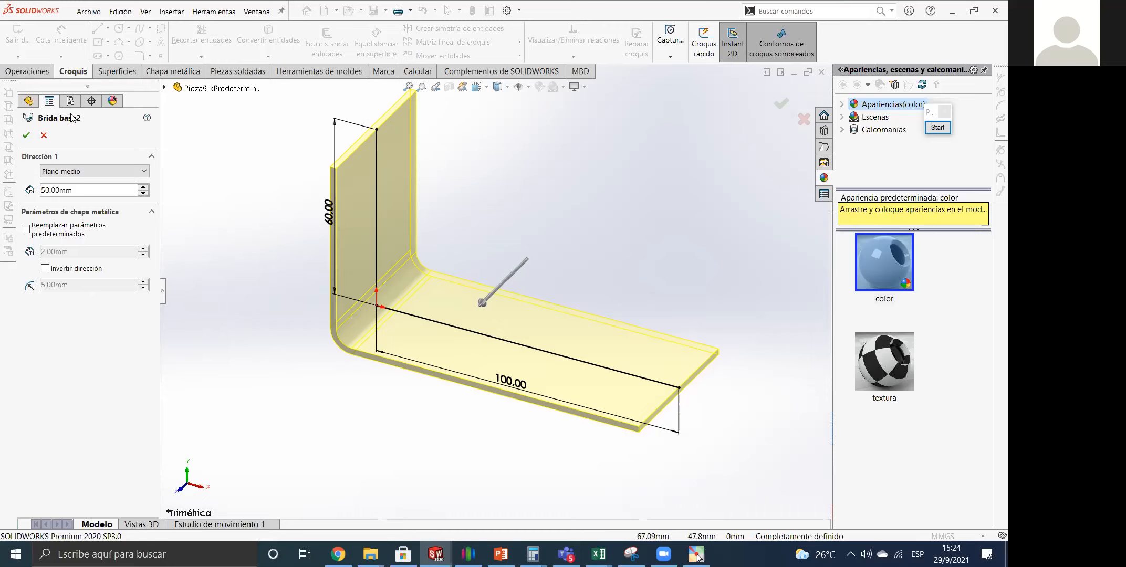
{"action": "left_click", "coordinate": [31, 136]}
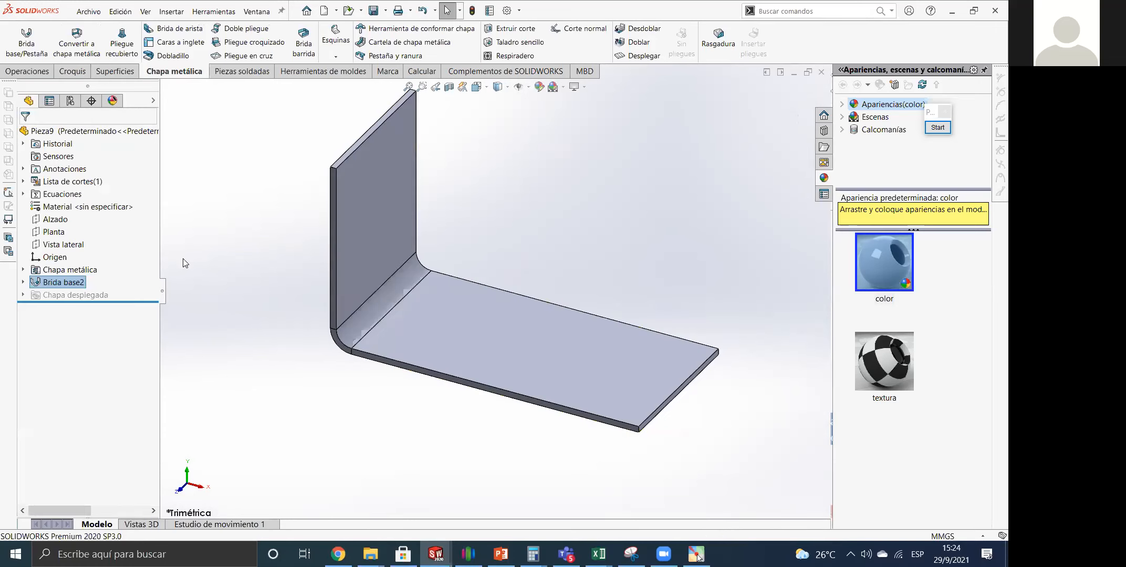
Edit the Chapa metálica feature and set its bend K-factor to 0.1.
{"action": "left_click", "coordinate": [82, 272]}
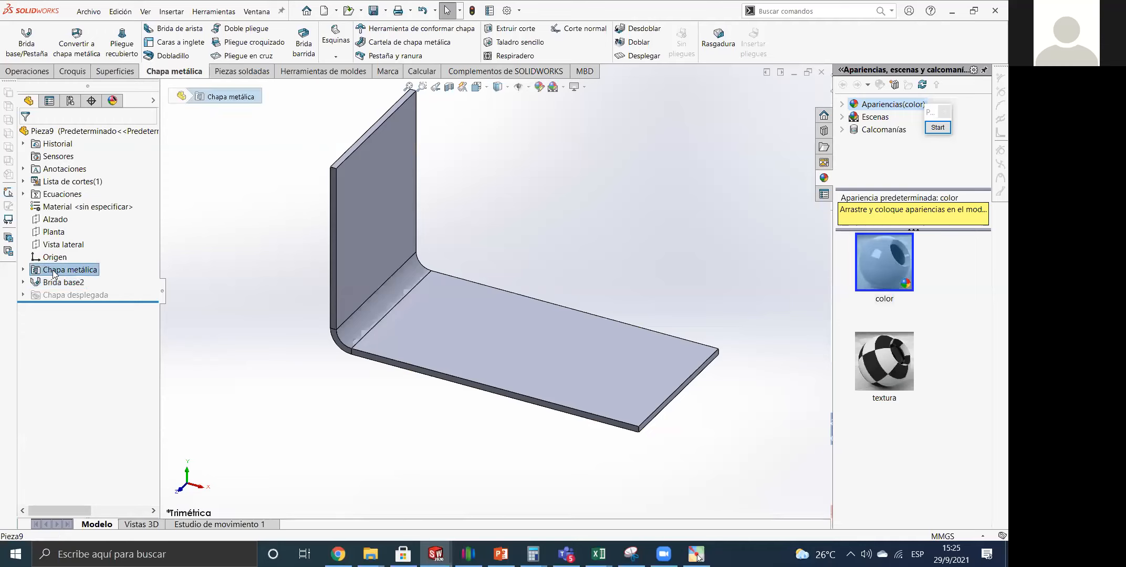
{"action": "right_click", "coordinate": [60, 266]}
{"action": "left_click", "coordinate": [63, 239]}
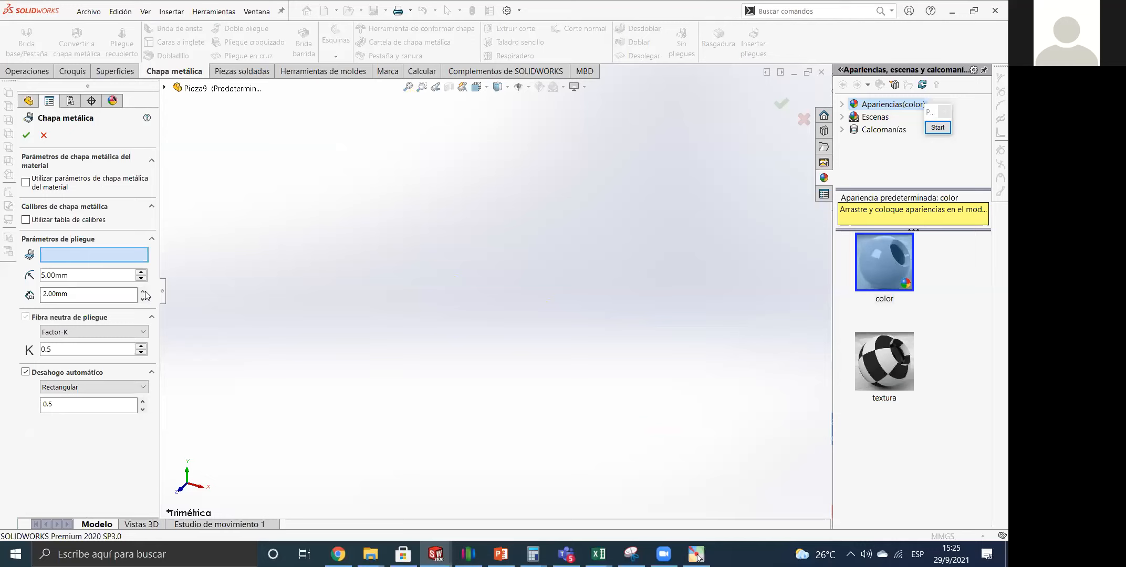
{"action": "double_click", "coordinate": [77, 276]}
{"action": "left_click", "coordinate": [78, 295]}
{"action": "double_click", "coordinate": [78, 295]}
{"action": "left_click_drag", "start_coordinate": [83, 351], "coordinate": [4, 348]}
{"action": "type", "text": "0.1"}
{"action": "left_click", "coordinate": [25, 134]}
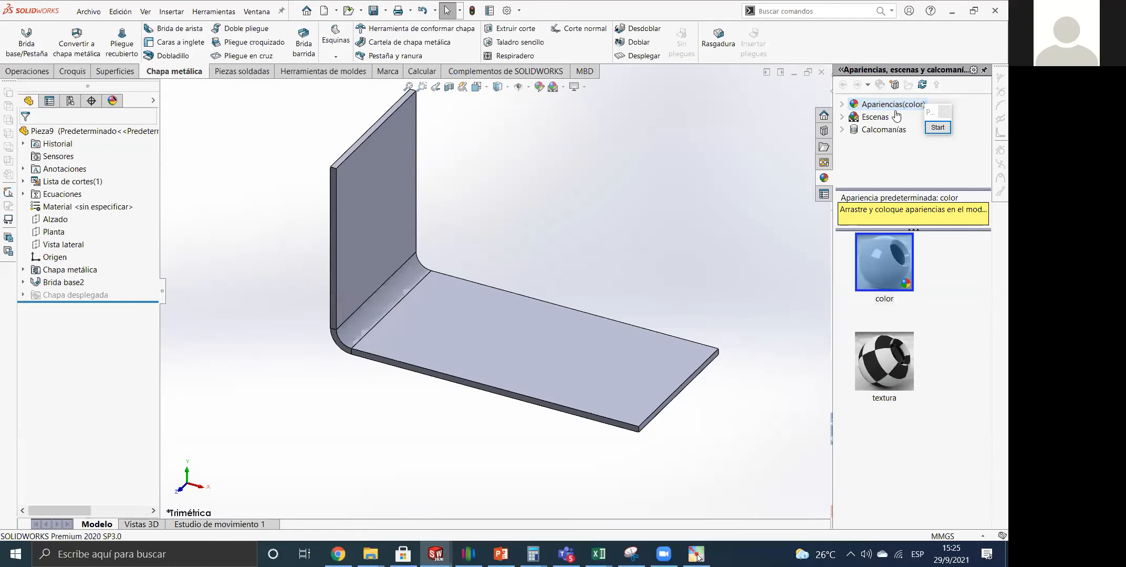
Flatten the L-shaped sheet metal part with Desplegar.
{"action": "left_click", "coordinate": [938, 129]}
{"action": "mouse_move", "coordinate": [669, 199]}
{"action": "left_mouse_down"}
{"action": "mouse_move", "coordinate": [636, 64]}
{"action": "mouse_move", "coordinate": [631, 93]}
{"action": "mouse_move", "coordinate": [675, 94]}
{"action": "left_mouse_up"}
{"action": "left_click", "coordinate": [937, 127]}
{"action": "left_click", "coordinate": [641, 56]}
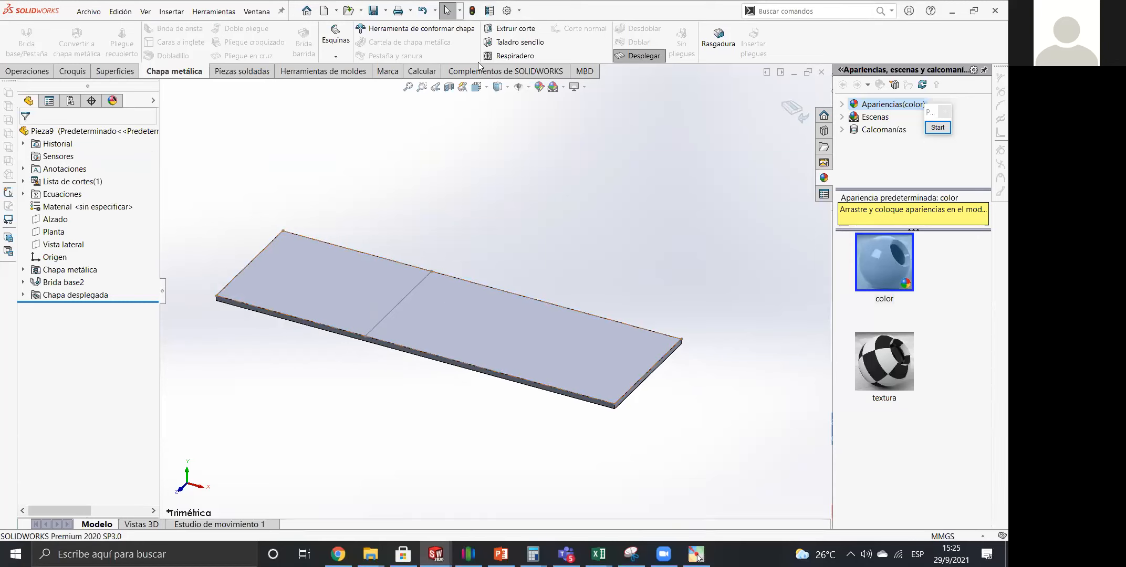
Measure the distance between the two short end edges of the flat pattern.
{"action": "left_click", "coordinate": [422, 71]}
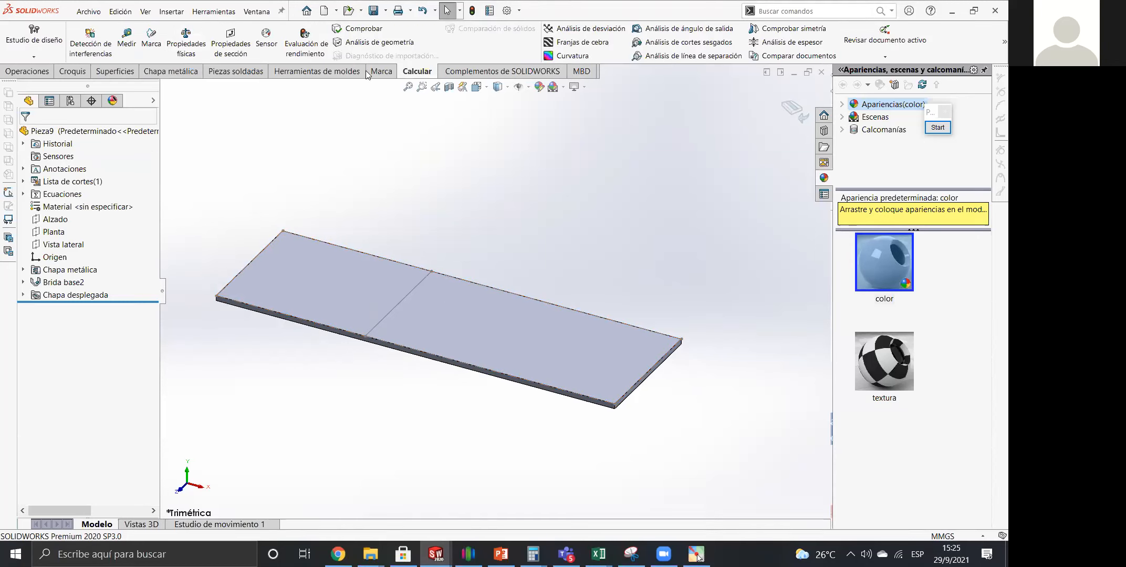
{"action": "left_click", "coordinate": [126, 39]}
{"action": "left_click", "coordinate": [234, 278]}
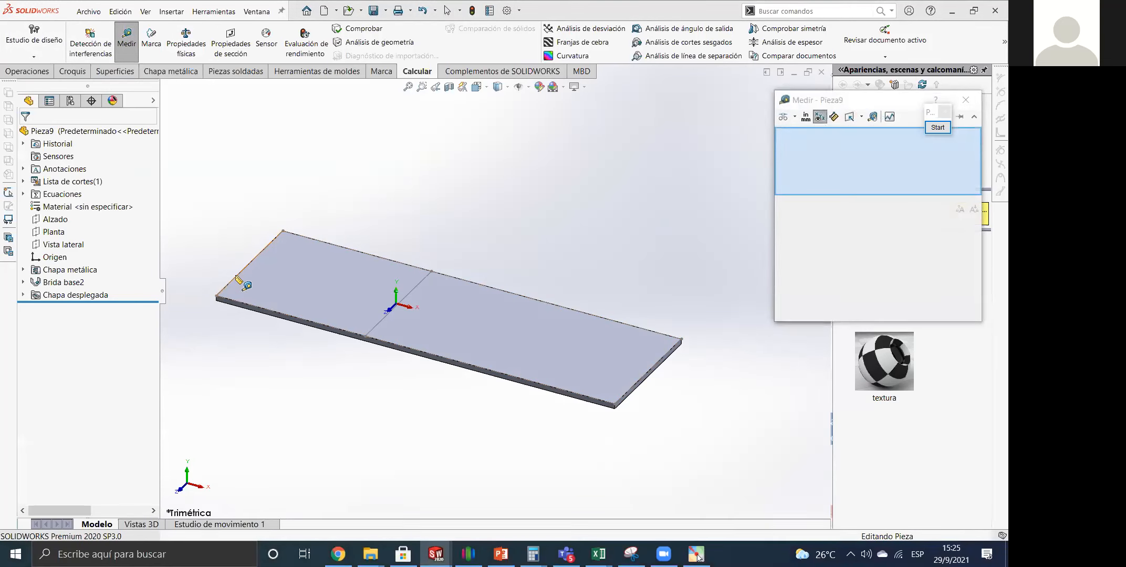
{"action": "left_click", "coordinate": [639, 386]}
{"action": "left_click_drag", "start_coordinate": [463, 447], "coordinate": [512, 245]}
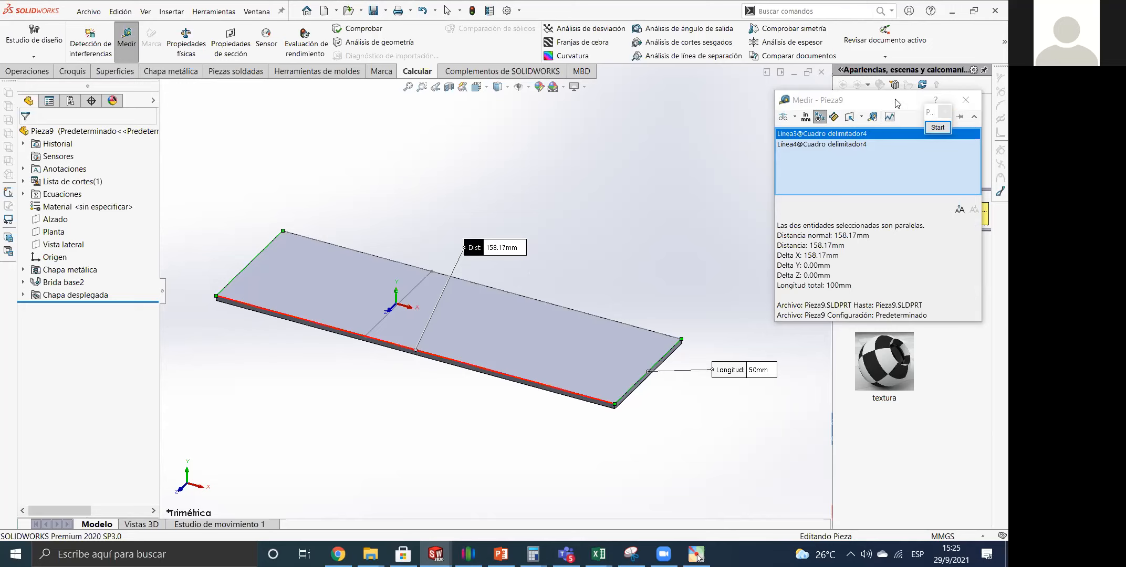
{"action": "left_click", "coordinate": [979, 104]}
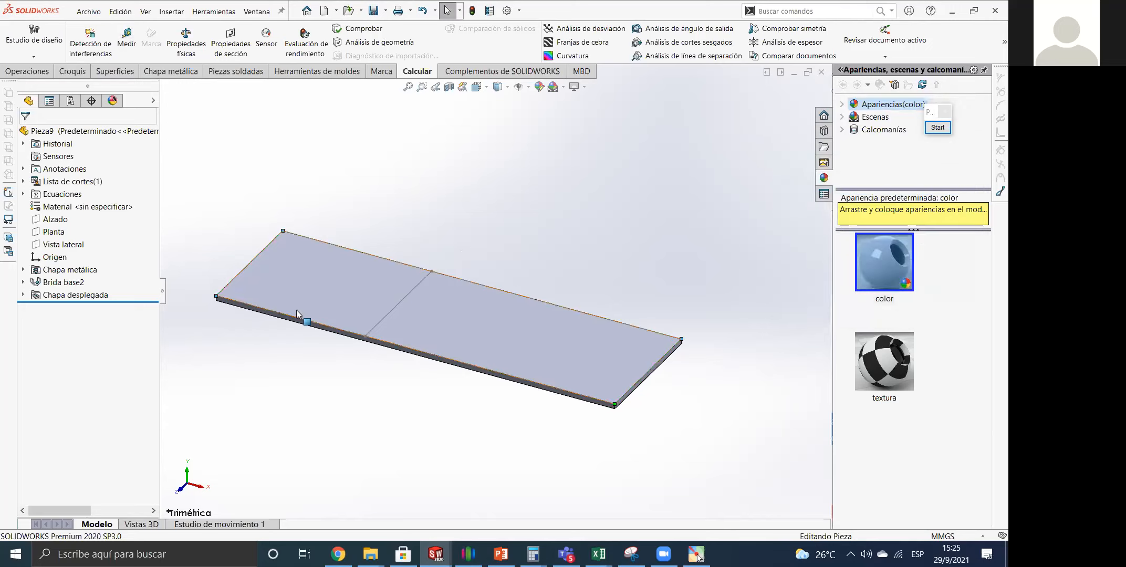
Return the flattened part to its folded L shape.
{"action": "left_click", "coordinate": [42, 296]}
{"action": "right_click", "coordinate": [42, 296]}
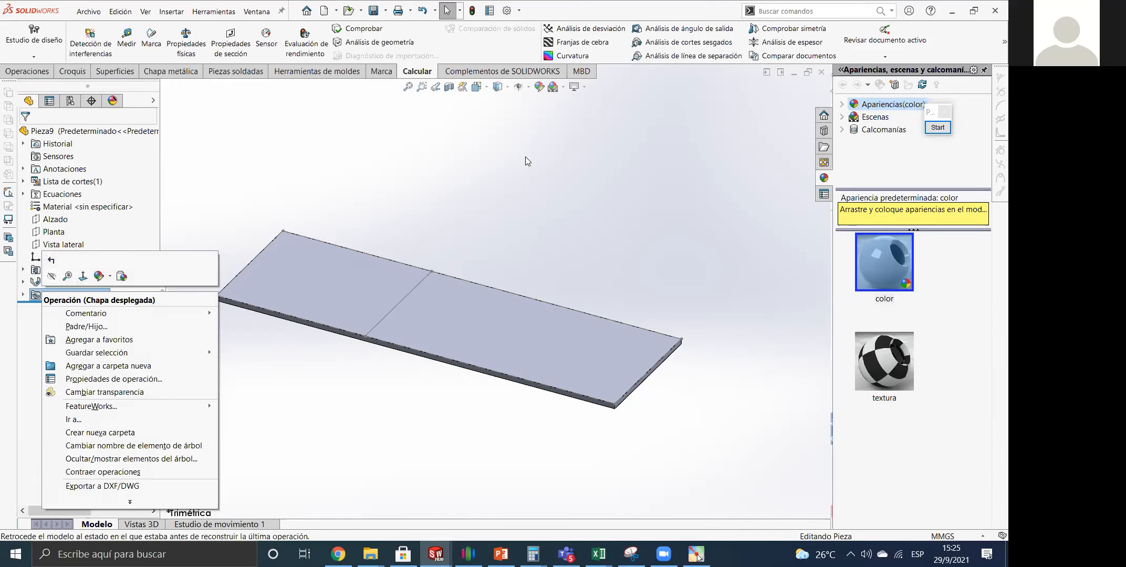
{"action": "key", "text": "Escape"}
{"action": "left_click", "coordinate": [170, 72]}
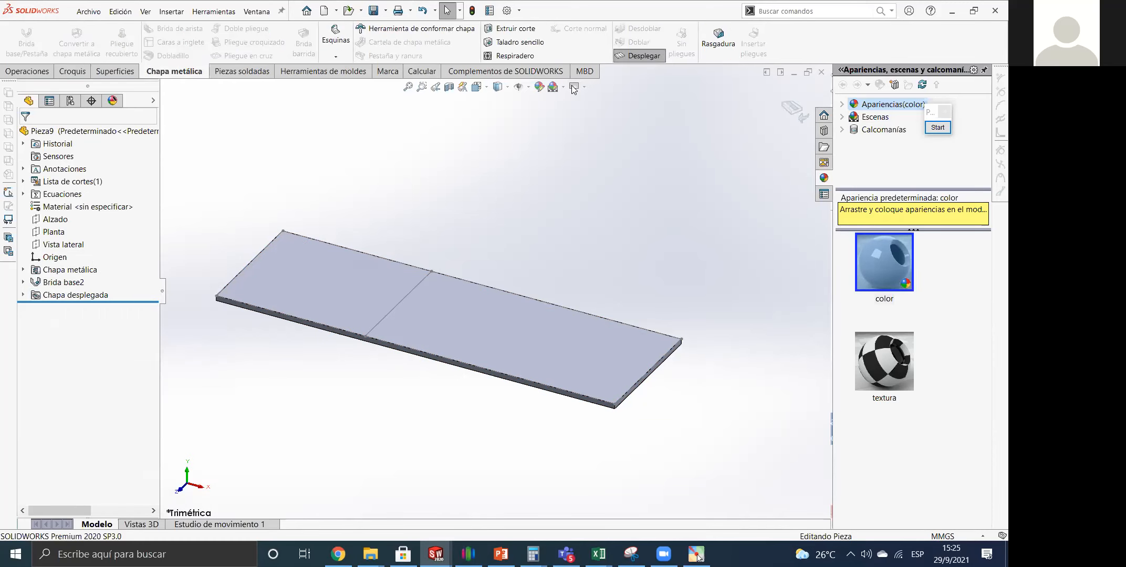
{"action": "left_click", "coordinate": [629, 56]}
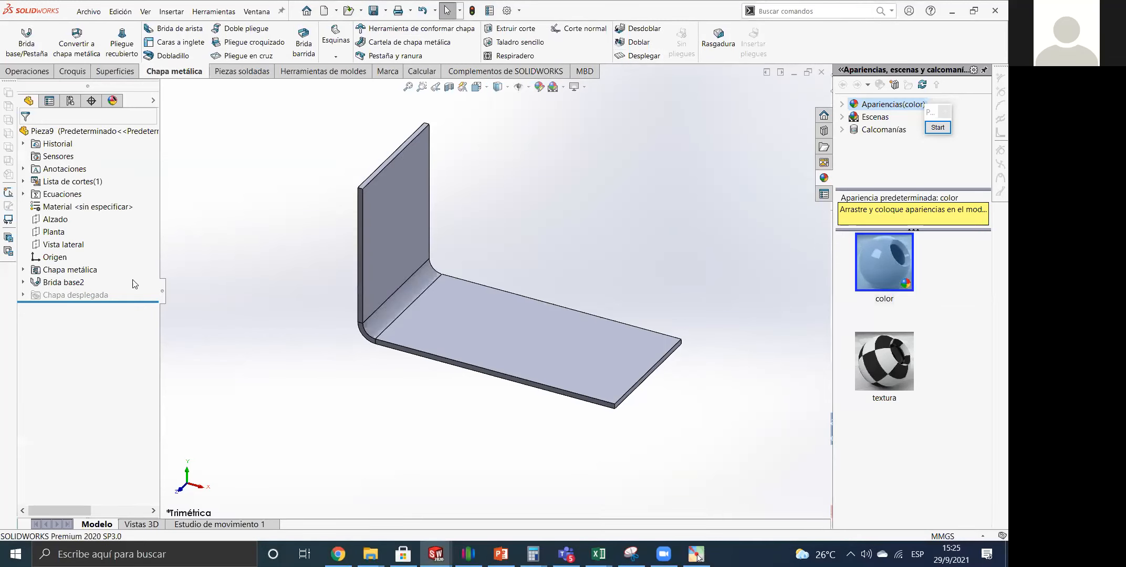
Edit the Chapa metálica feature and set its bend K-factor to 1.
{"action": "right_click", "coordinate": [42, 270]}
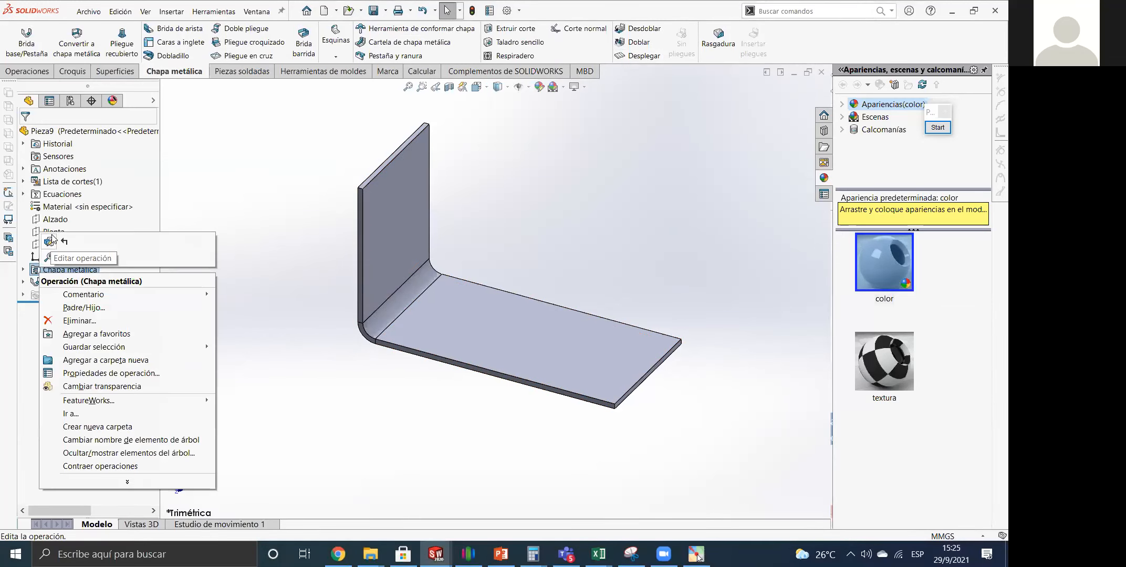
{"action": "left_click", "coordinate": [51, 241]}
{"action": "left_click_drag", "start_coordinate": [75, 349], "coordinate": [20, 356]}
{"action": "type", "text": "1"}
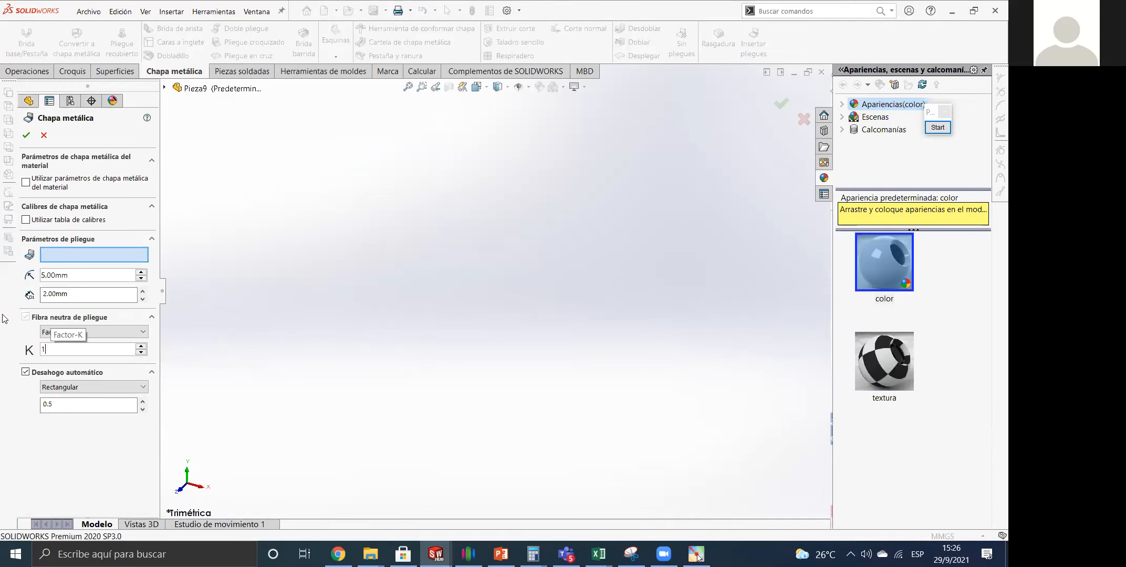
{"action": "left_click", "coordinate": [26, 135]}
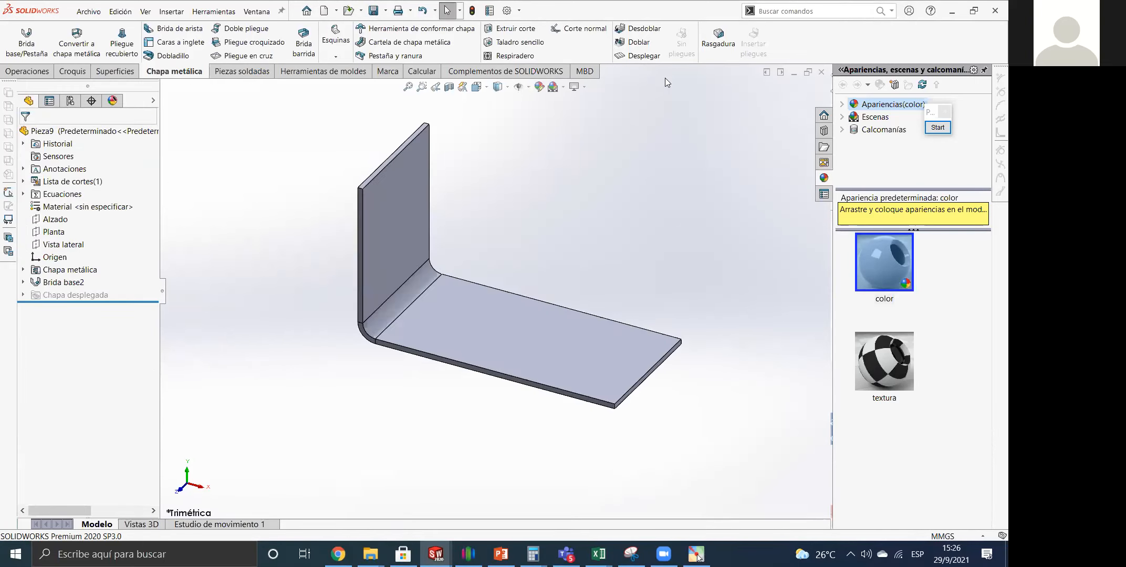
Flatten the L-shaped part with Desplegar and measure the distance between the flat pattern's two short end edges.
{"action": "left_click", "coordinate": [645, 55]}
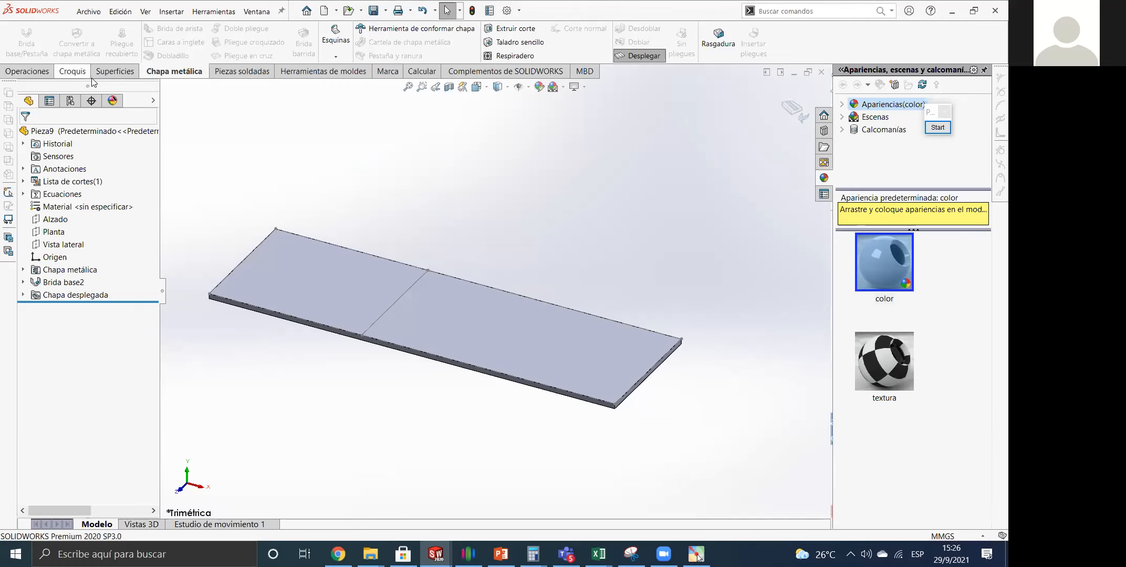
{"action": "left_click", "coordinate": [421, 71]}
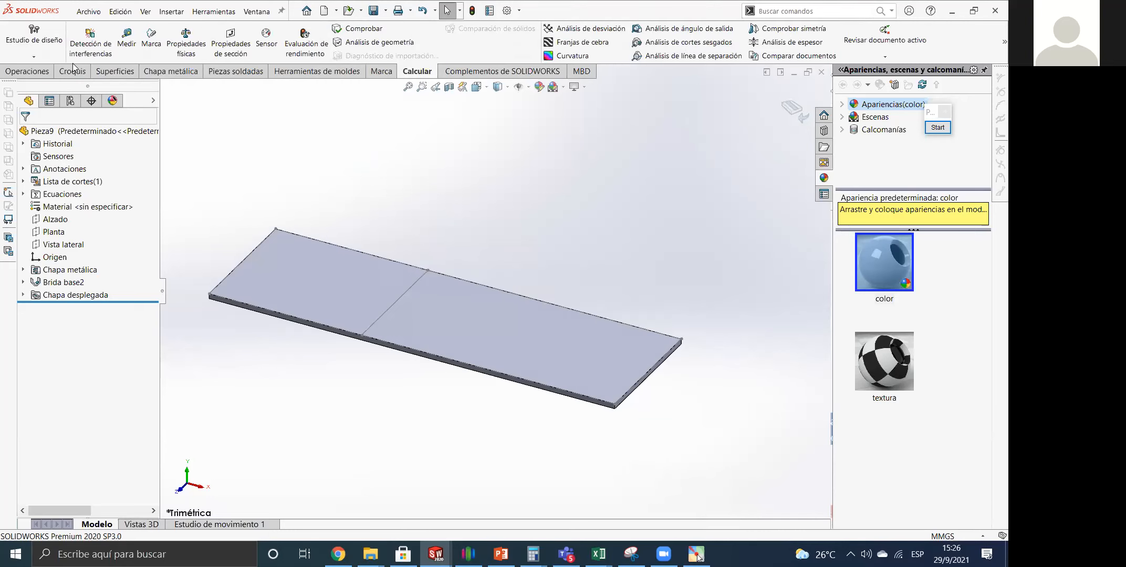
{"action": "left_click", "coordinate": [242, 261]}
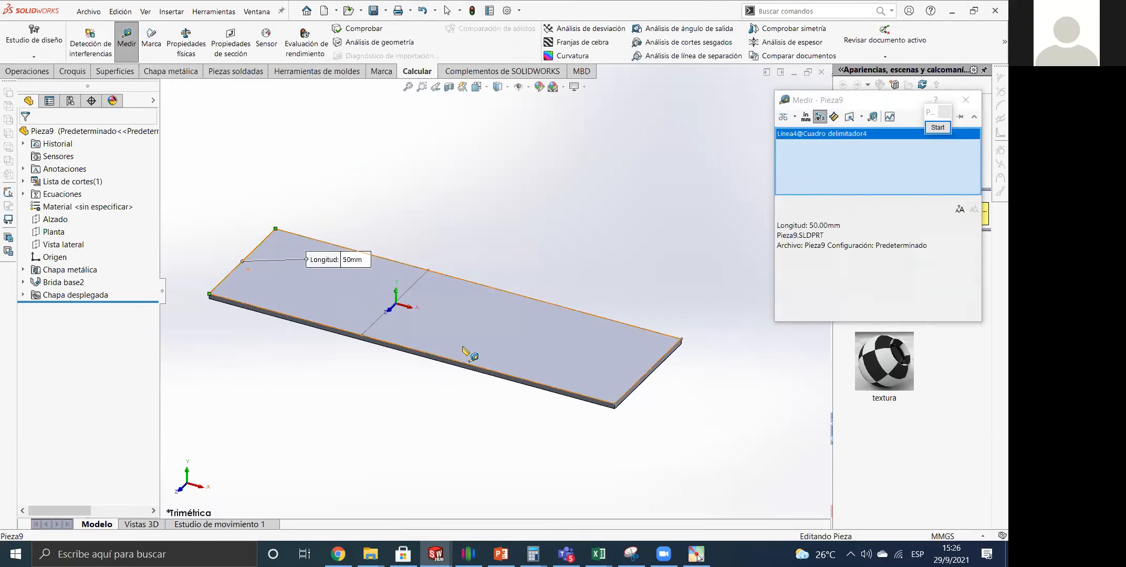
{"action": "left_click", "coordinate": [632, 392]}
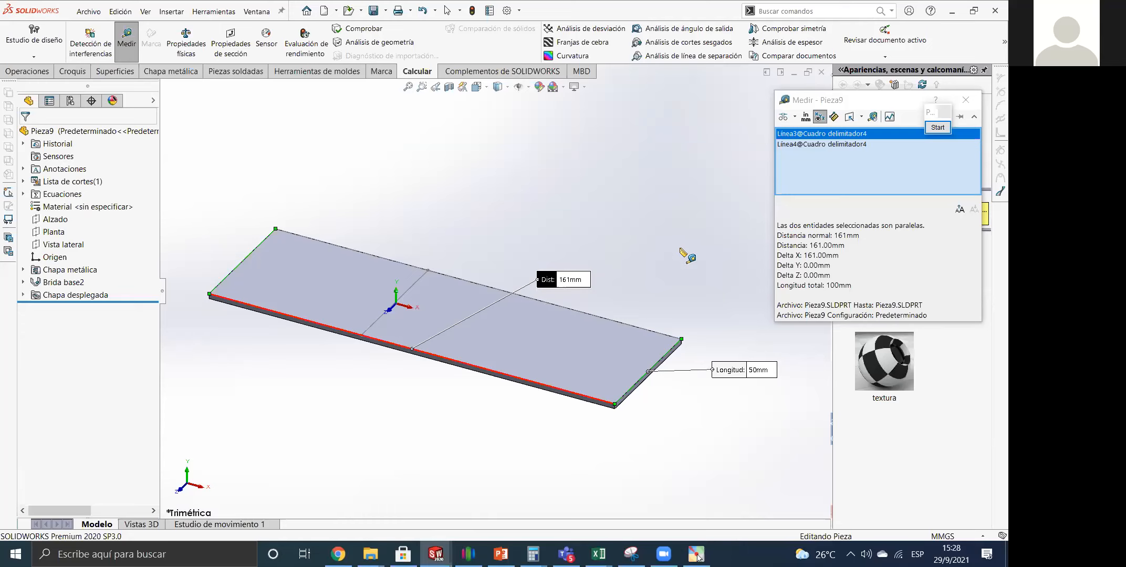
{"action": "left_click", "coordinate": [636, 211]}
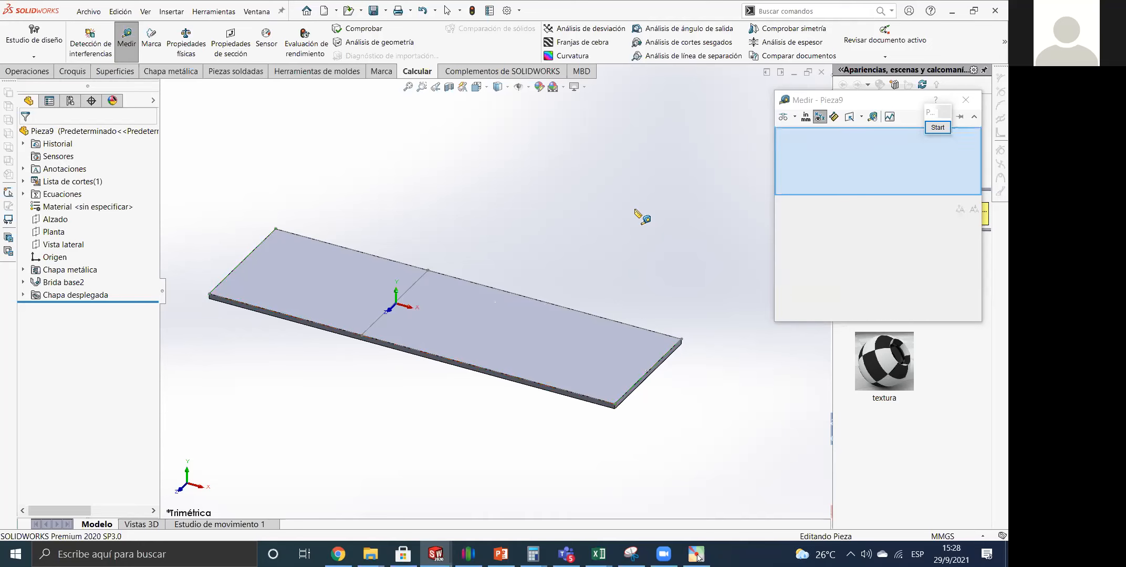
Review the Chapa metálica feature's bend parameters without changing them, and switch to the PowerPoint slide "Desarrollo – ejemplo 1".
{"action": "right_click", "coordinate": [41, 271]}
{"action": "left_click", "coordinate": [23, 270]}
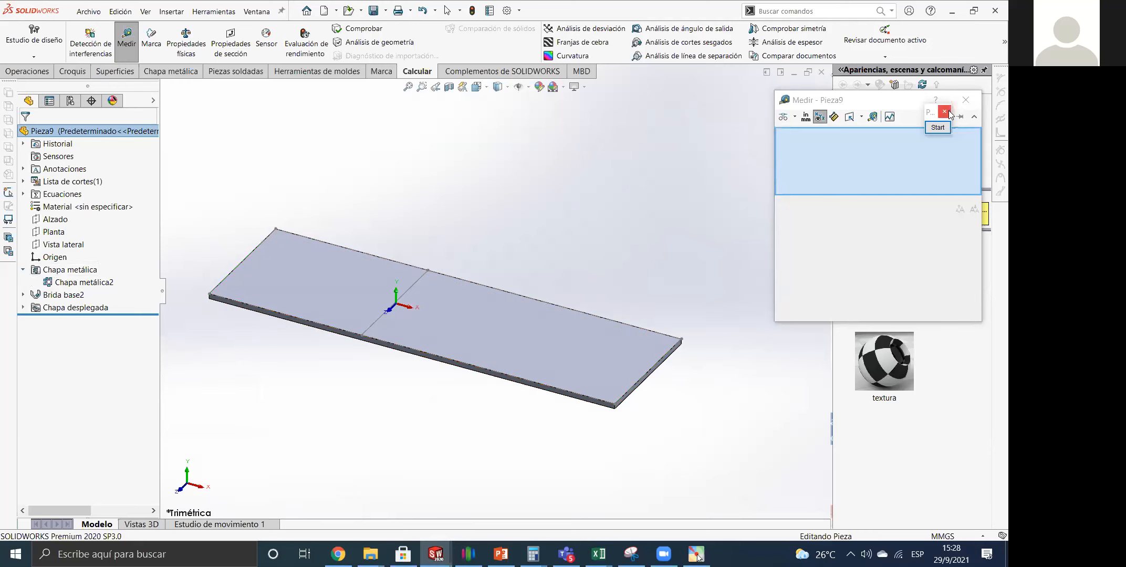
{"action": "left_click", "coordinate": [975, 100]}
{"action": "right_click", "coordinate": [57, 270]}
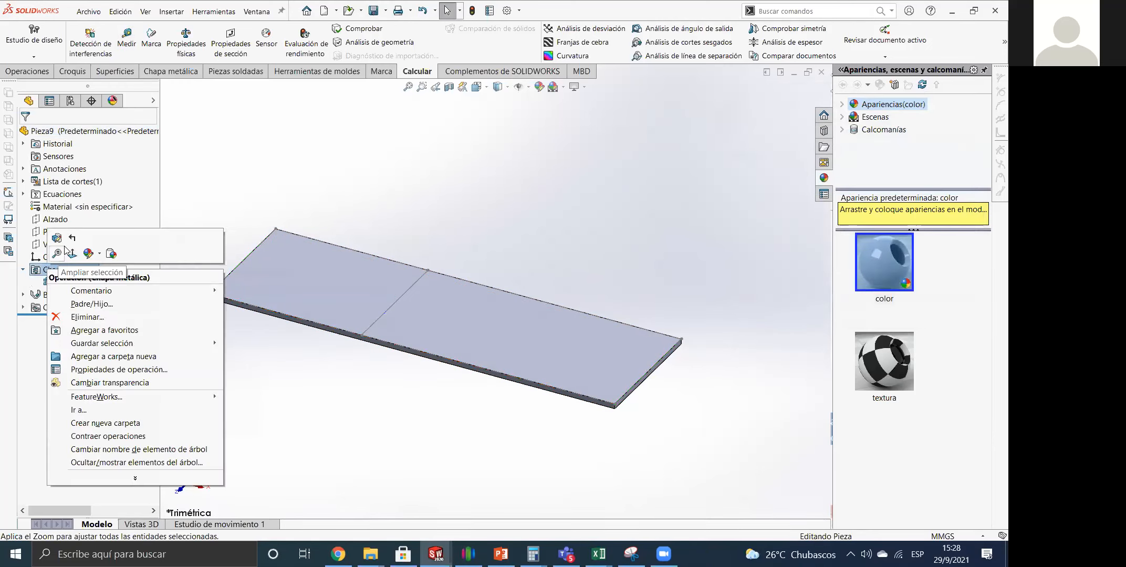
{"action": "left_click", "coordinate": [57, 238]}
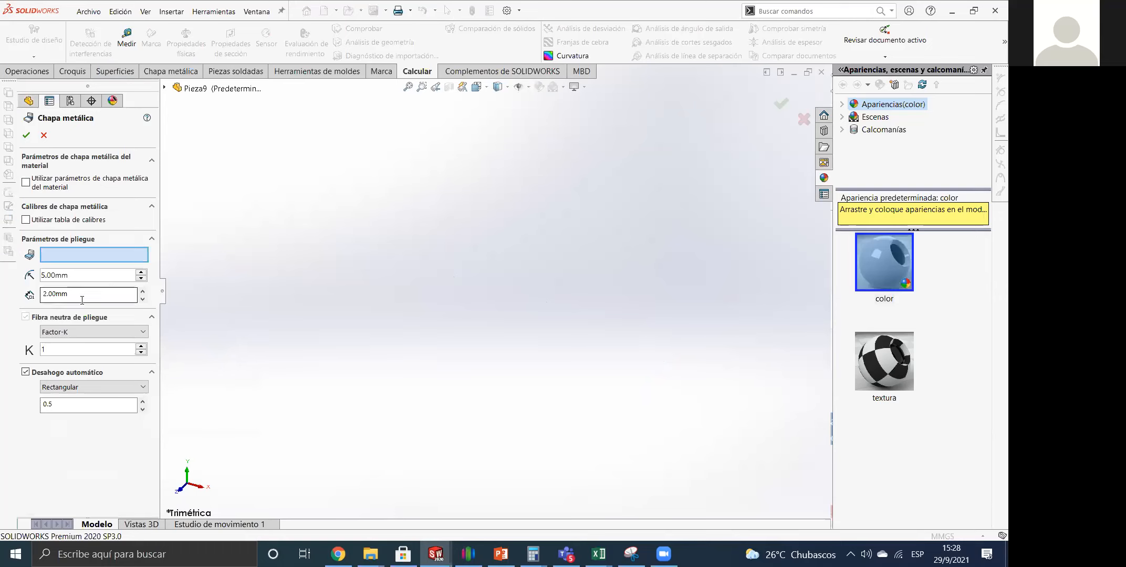
{"action": "left_click", "coordinate": [52, 135]}
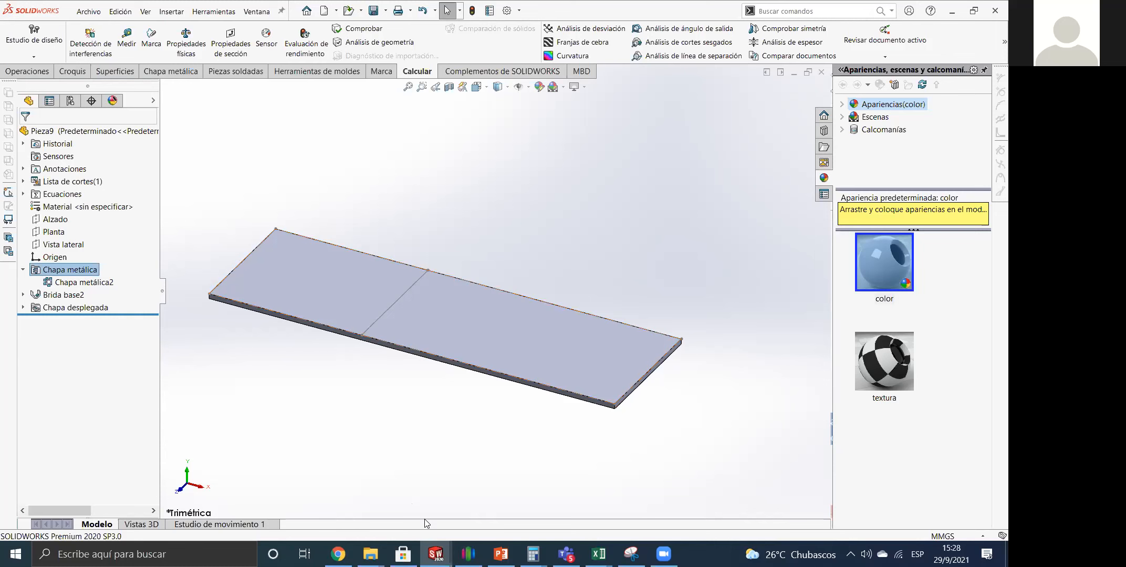
{"action": "key", "text": "alt+Tab"}
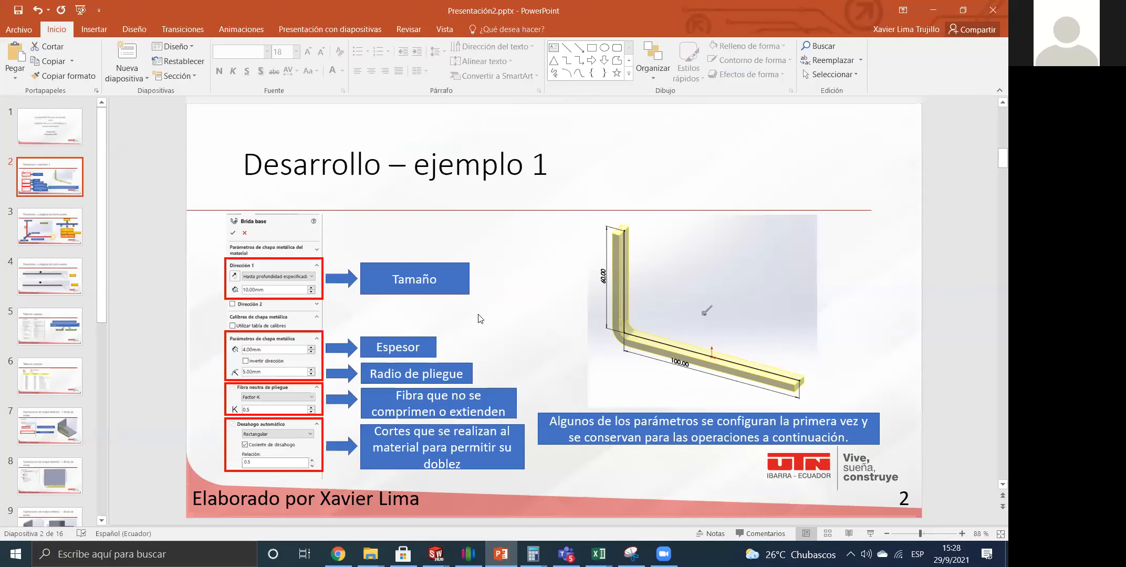
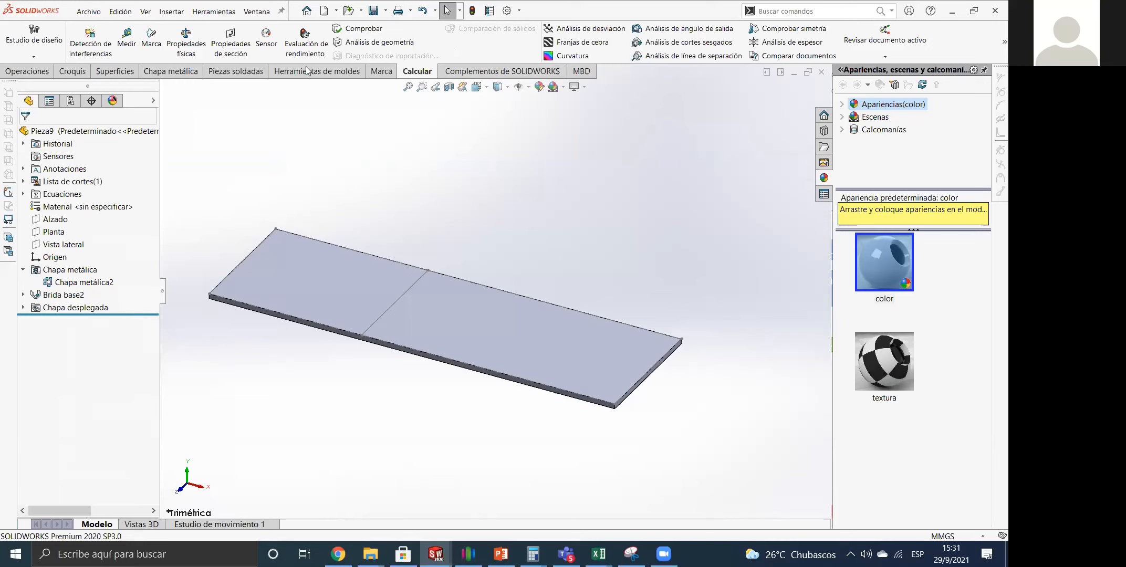
Fold the flattened part back with Desplegar and open the Chapa metálica feature for editing.
{"action": "left_click", "coordinate": [172, 71]}
{"action": "left_click", "coordinate": [625, 55]}
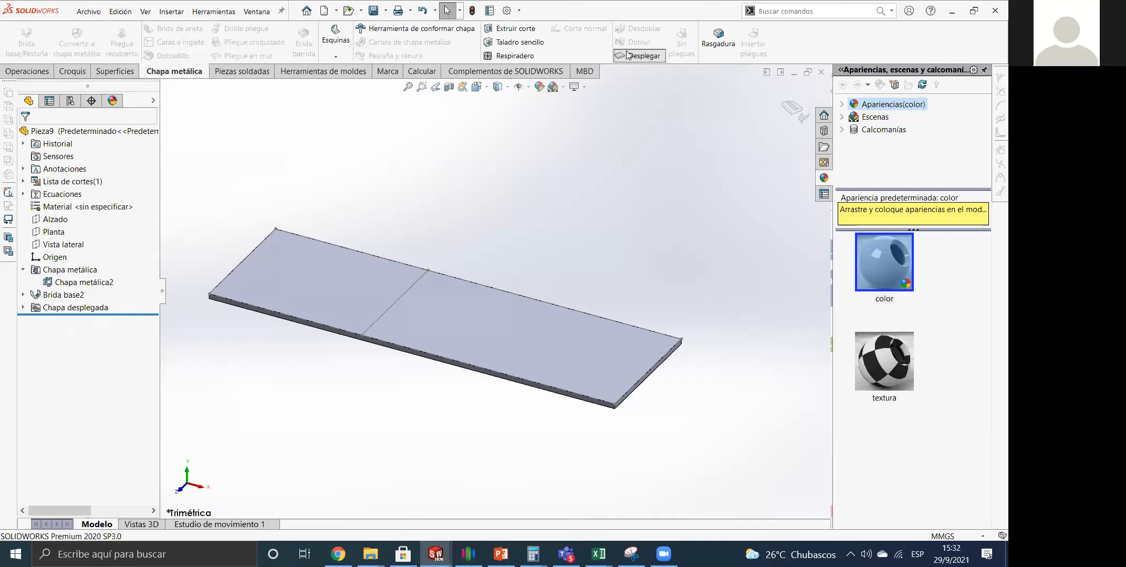
{"action": "right_click", "coordinate": [63, 269]}
{"action": "left_click", "coordinate": [72, 234]}
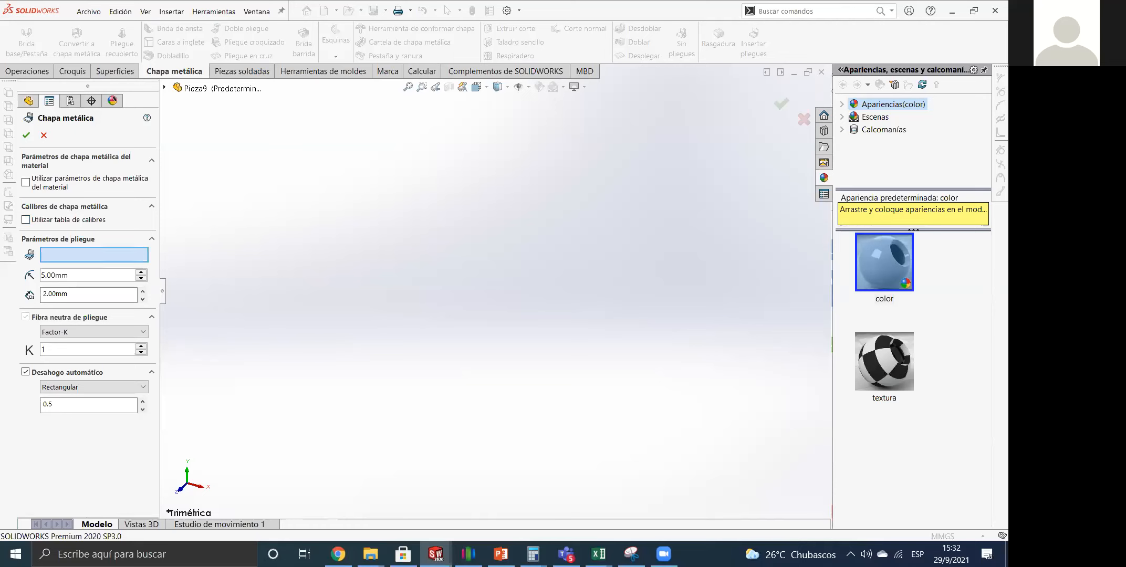
Switch to File Explorer, run Pointofix.exe from the "poin" search results in Descargas, and minimize the Explorer window.
{"action": "left_click", "coordinate": [370, 554]}
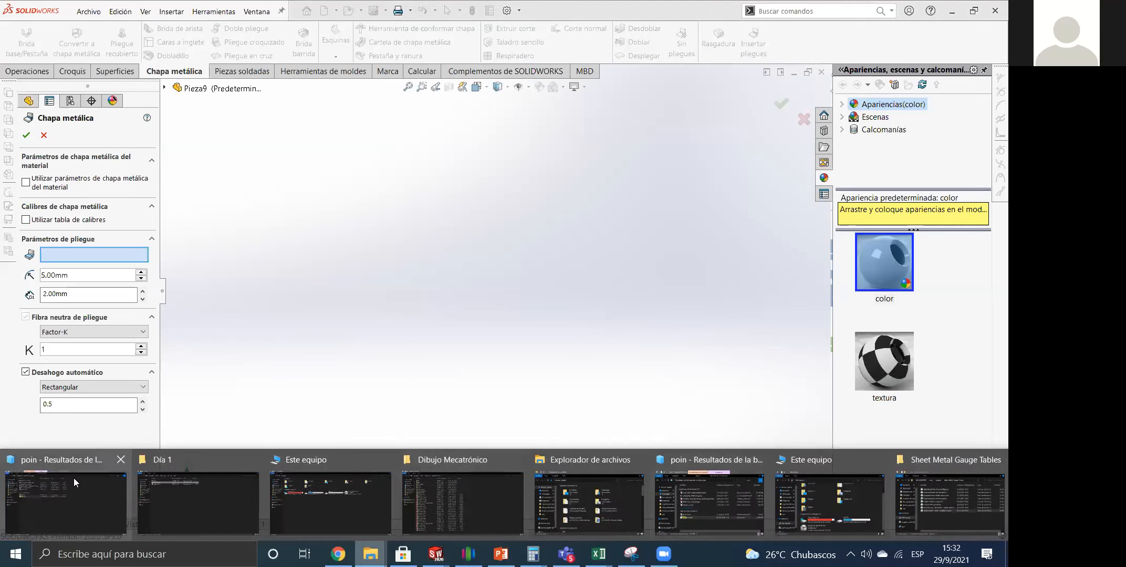
{"action": "left_click", "coordinate": [691, 496]}
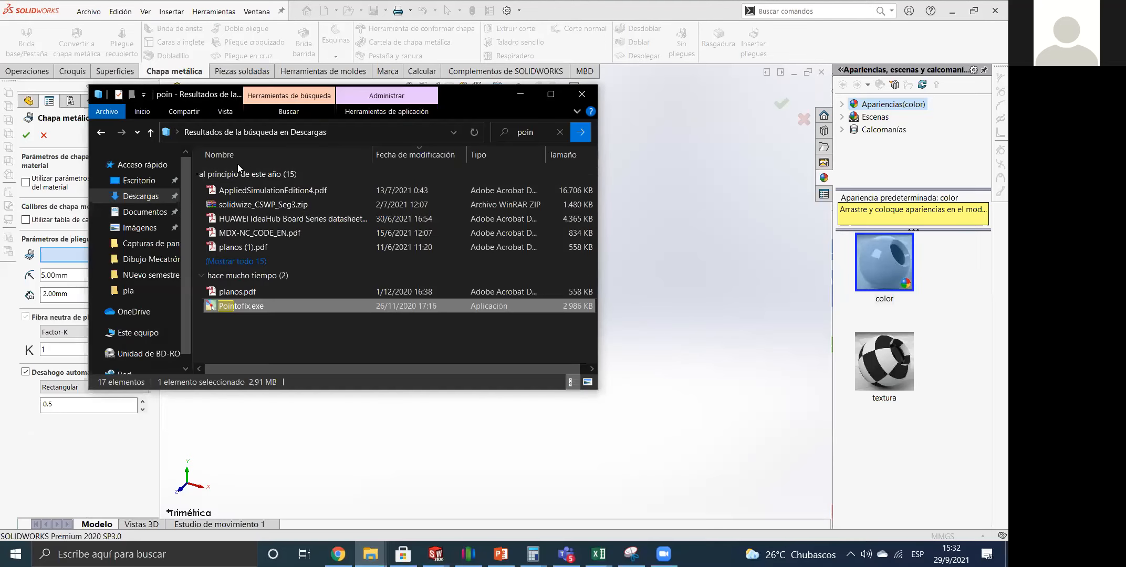
{"action": "double_click", "coordinate": [248, 306]}
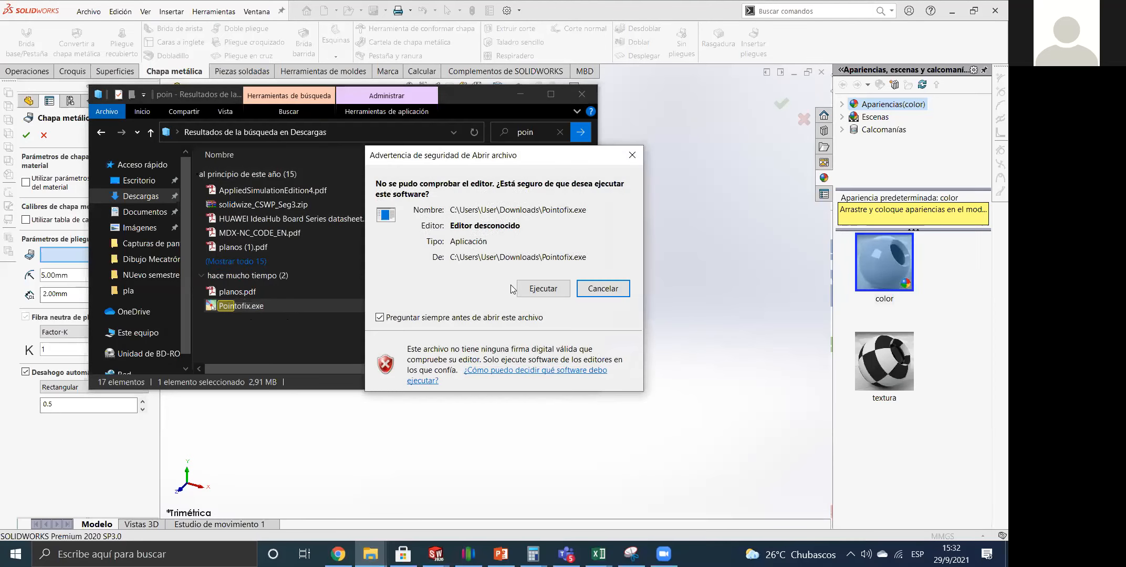
{"action": "left_click", "coordinate": [520, 95]}
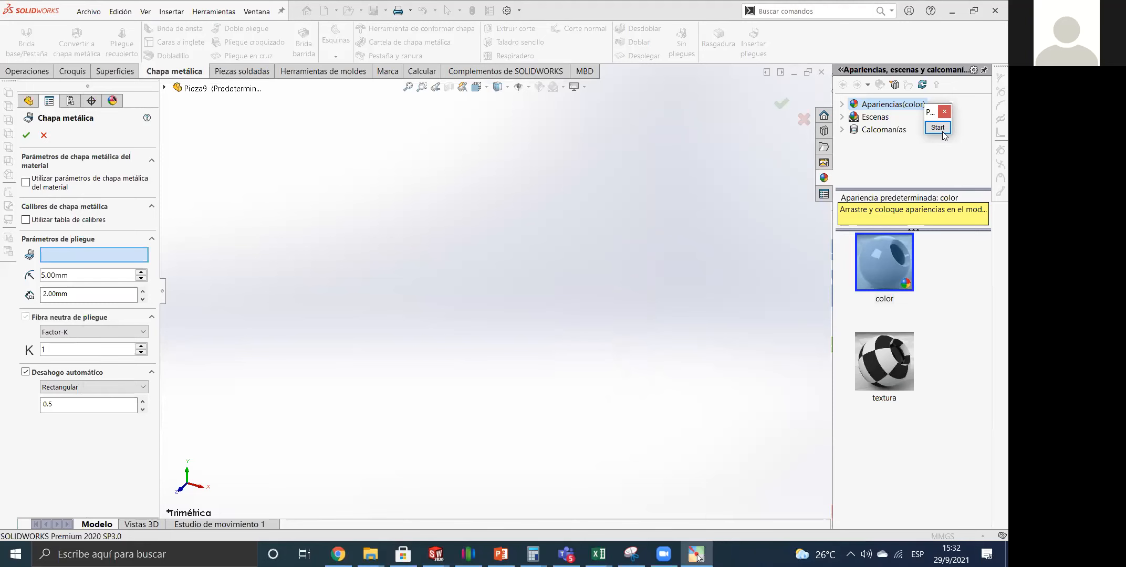
Annotate the screen with a black arrow pointing at the Utilizar tabla de calibres option and end the annotation.
{"action": "left_click", "coordinate": [939, 129]}
{"action": "mouse_move", "coordinate": [265, 172]}
{"action": "left_mouse_down"}
{"action": "mouse_move", "coordinate": [131, 226]}
{"action": "mouse_move", "coordinate": [110, 220]}
{"action": "mouse_move", "coordinate": [161, 234]}
{"action": "left_mouse_up"}
{"action": "left_click", "coordinate": [937, 127]}
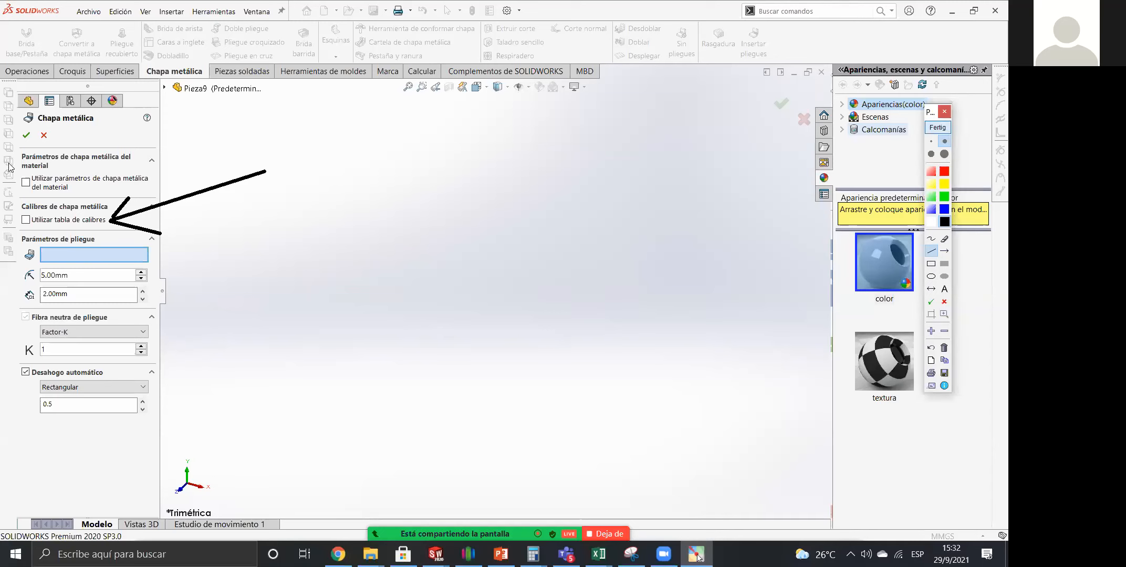
Enable Utilizar tabla de calibres and browse for the gauge table folder in Archivos de programa on drive C:.
{"action": "left_click", "coordinate": [26, 219]}
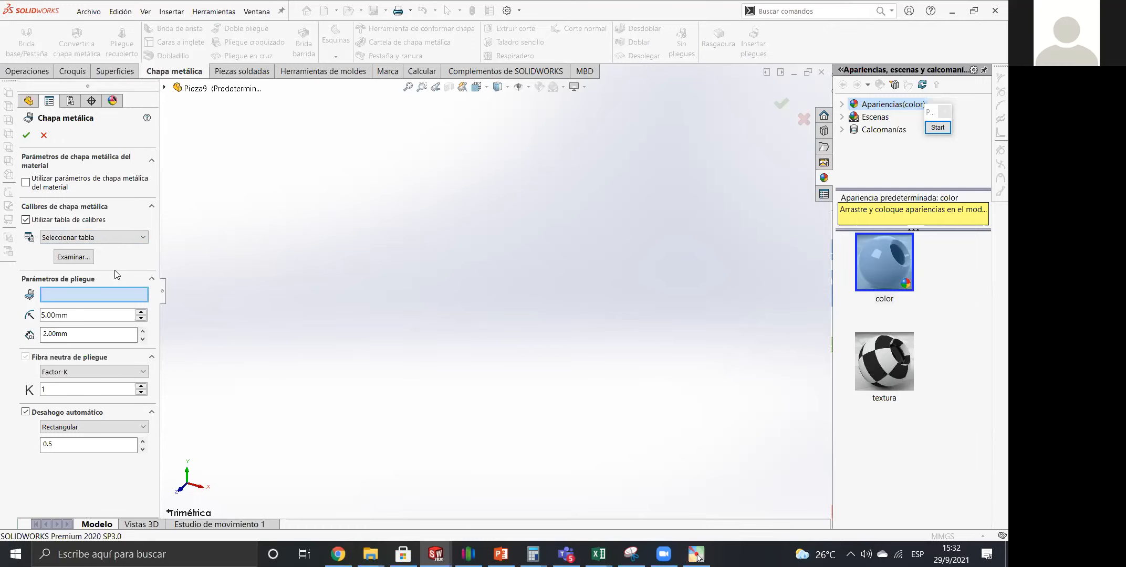
{"action": "left_click", "coordinate": [72, 256]}
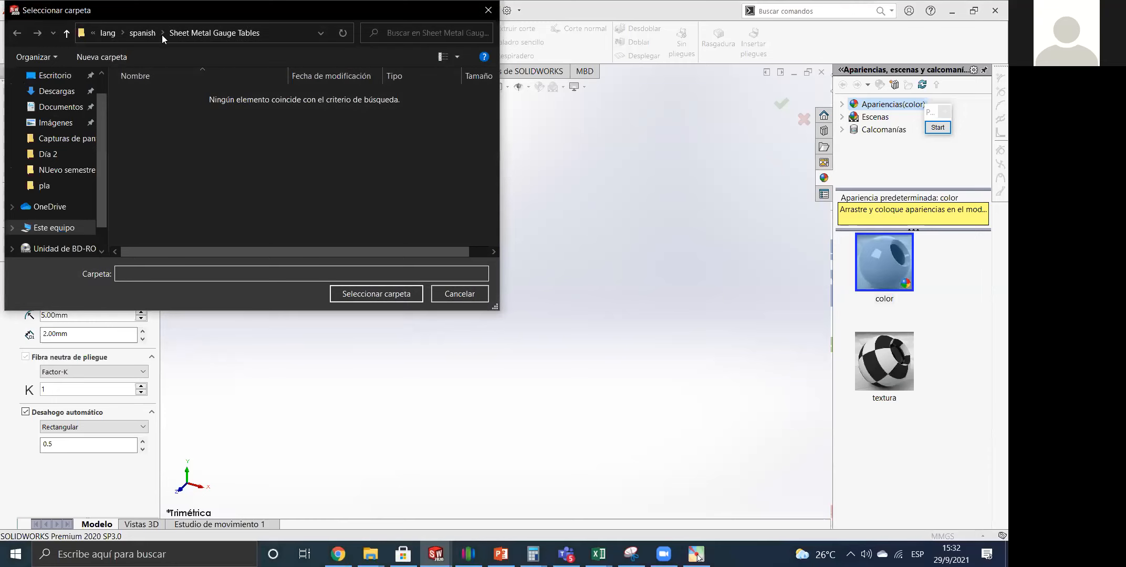
{"action": "scroll", "coordinate": [55, 232], "scroll_direction": "down", "scroll_amount": 1}
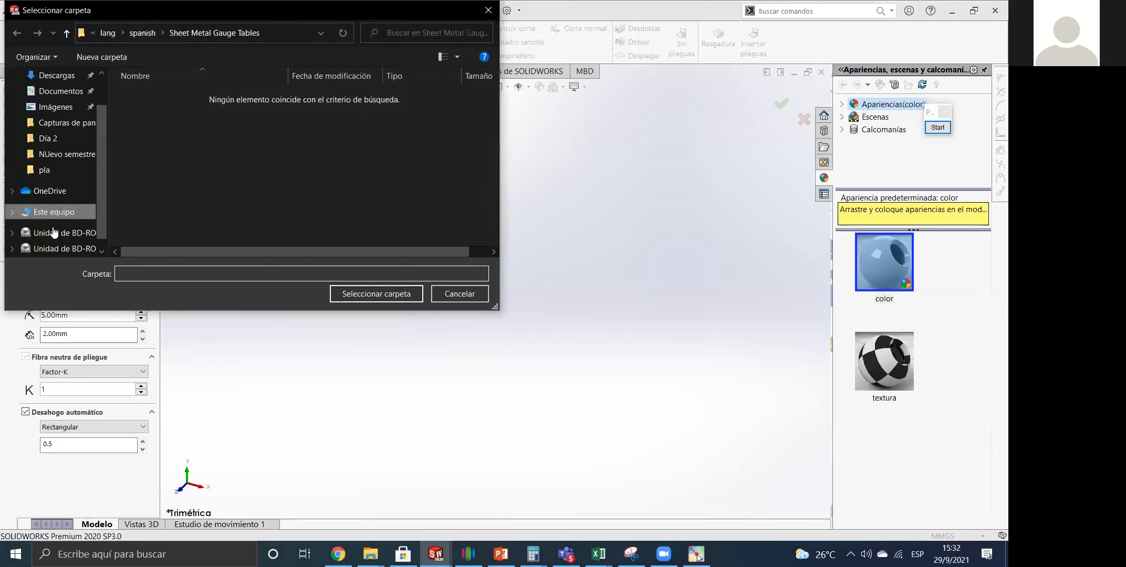
{"action": "scroll", "coordinate": [57, 225], "scroll_direction": "down", "scroll_amount": 1}
{"action": "left_click", "coordinate": [62, 202]}
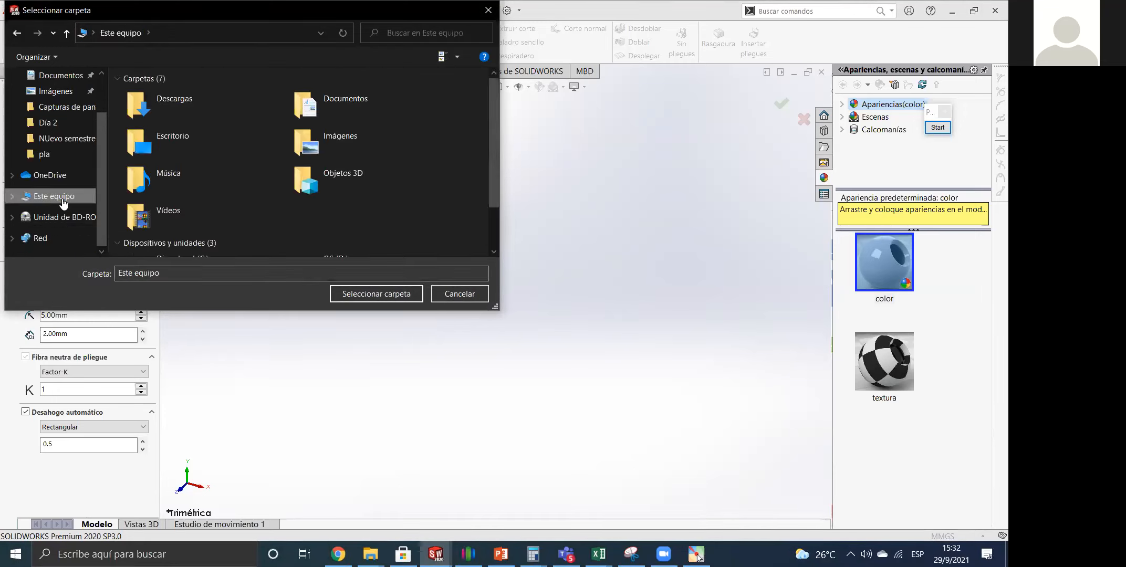
{"action": "scroll", "coordinate": [296, 204], "scroll_direction": "down", "scroll_amount": 2}
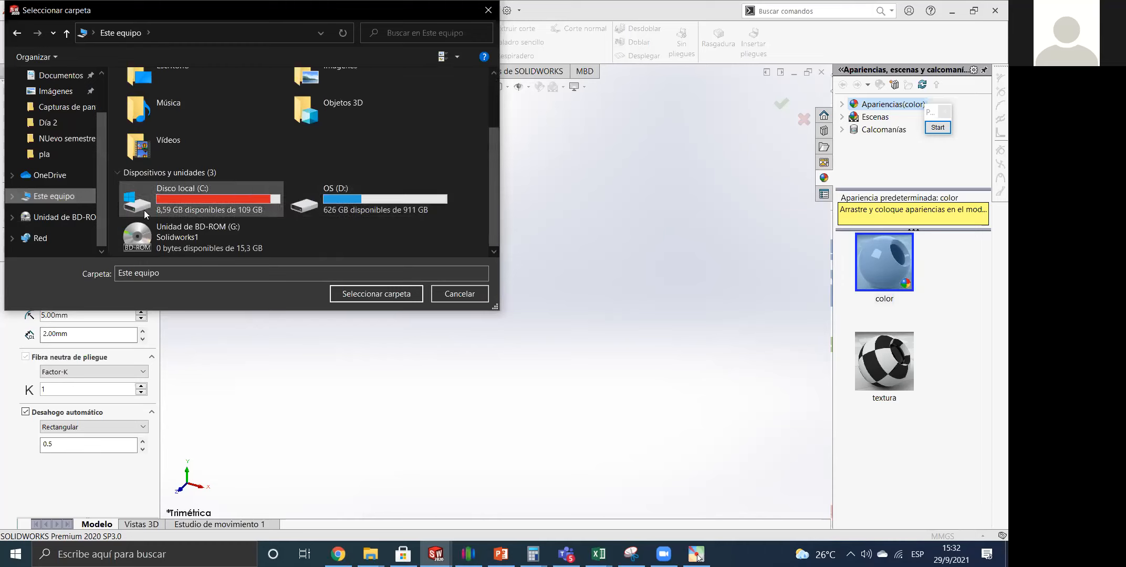
{"action": "left_click", "coordinate": [257, 209]}
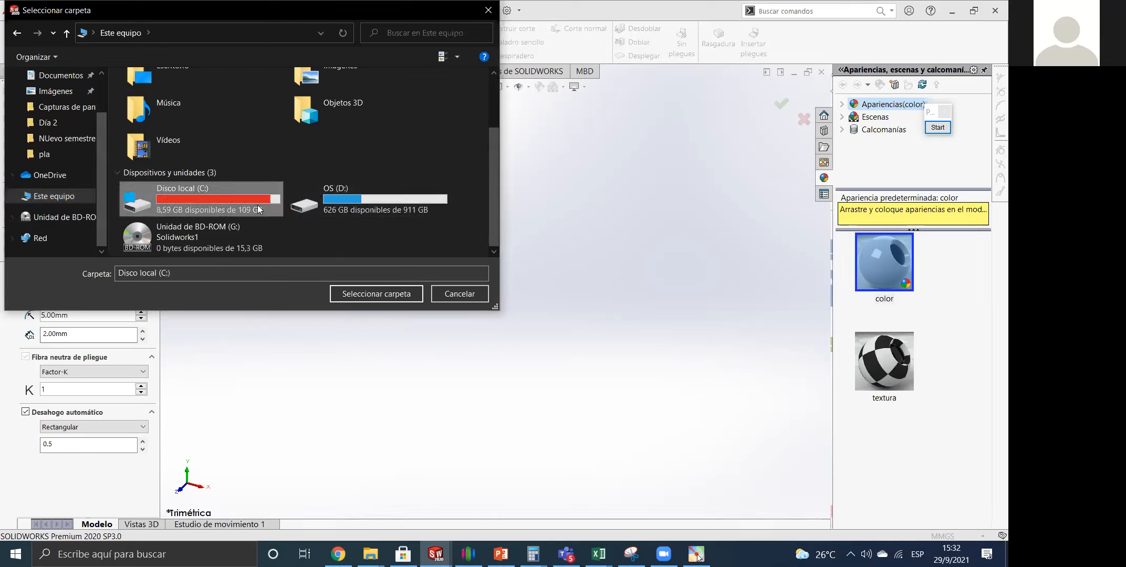
{"action": "double_click", "coordinate": [257, 210]}
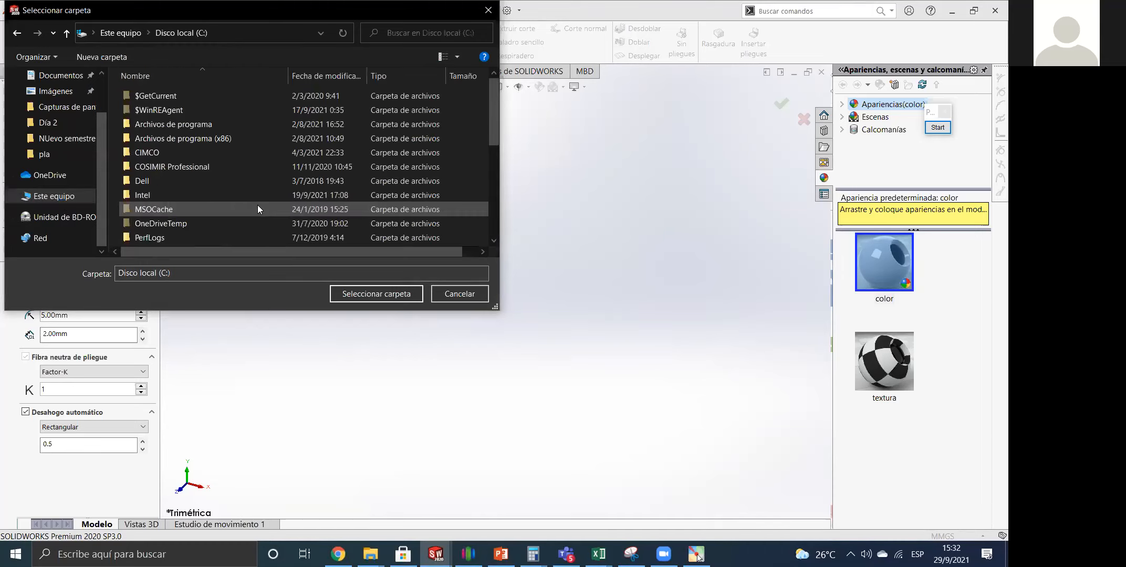
{"action": "double_click", "coordinate": [190, 123]}
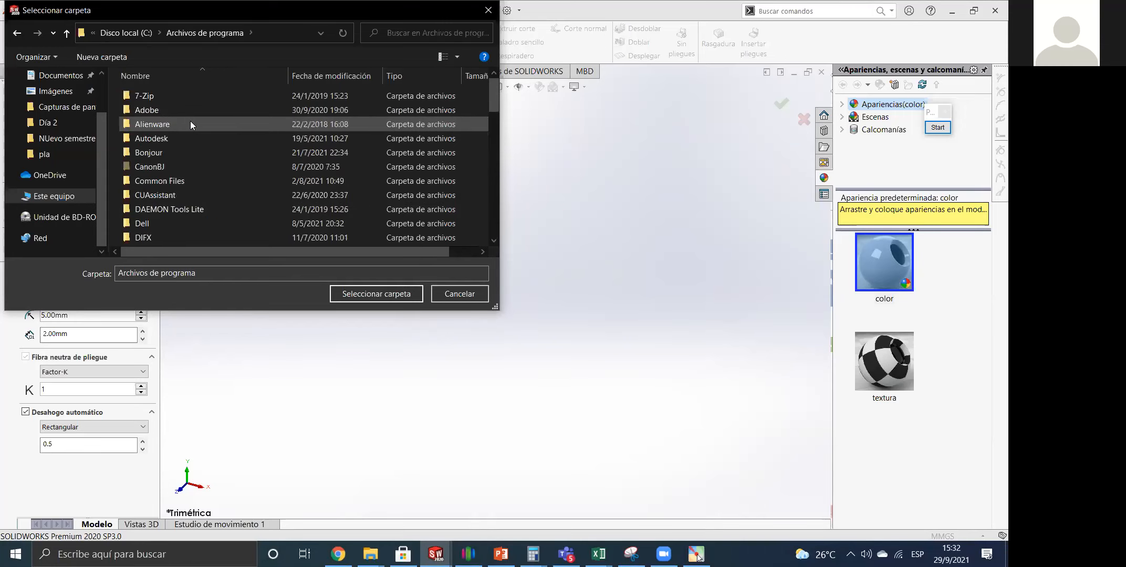
Go into the SOLIDWORKS Corp folder in Archivos de programa and open its SOLIDWORKS subfolder.
{"action": "key", "text": "Down"}
{"action": "key", "text": "Down"}
{"action": "key", "text": "Down"}
{"action": "key", "text": "Down"}
{"action": "key", "text": "Down"}
{"action": "key", "text": "Down"}
{"action": "key", "text": "Down"}
{"action": "key", "text": "Down"}
{"action": "key", "text": "Down"}
{"action": "key", "text": "Down"}
{"action": "key", "text": "Down"}
{"action": "key", "text": "Down"}
{"action": "key", "text": "Down"}
{"action": "key", "text": "Down"}
{"action": "key", "text": "Down"}
{"action": "key", "text": "Down"}
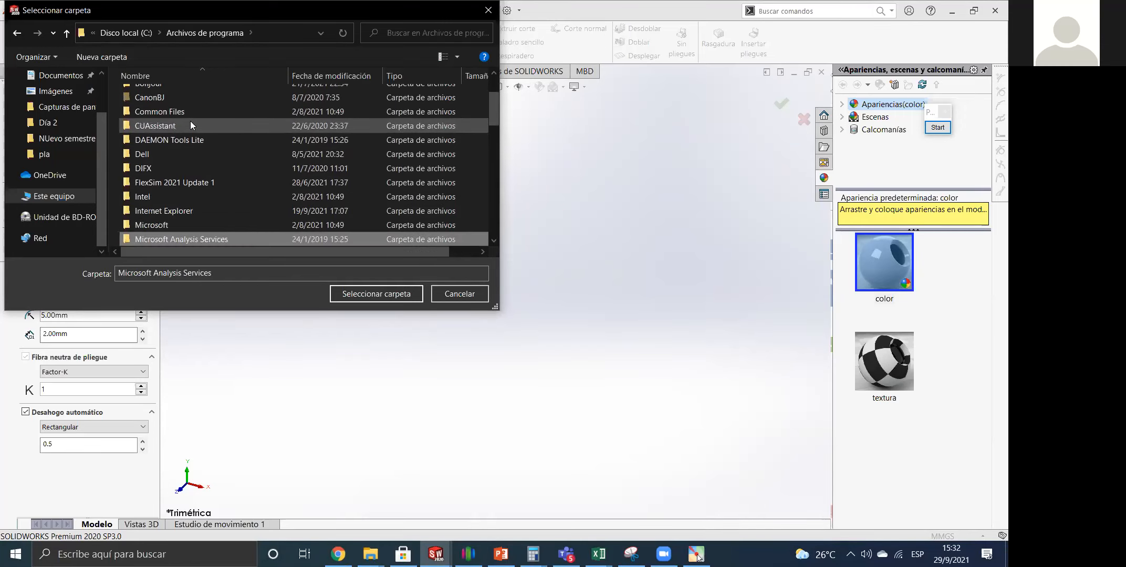
{"action": "key", "text": "Down"}
{"action": "key", "text": "Down"}
{"action": "key", "text": "Down"}
{"action": "key", "text": "Down"}
{"action": "key", "text": "Down"}
{"action": "key", "text": "Down"}
{"action": "key", "text": "Down"}
{"action": "key", "text": "Down"}
{"action": "key", "text": "Down"}
{"action": "key", "text": "Down"}
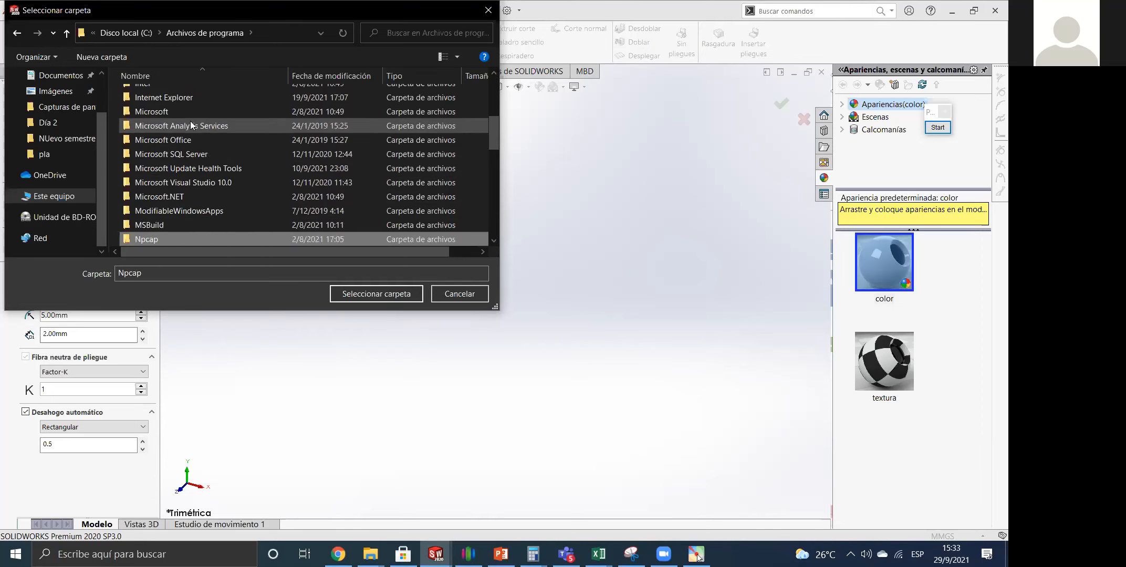
{"action": "key", "text": "Down"}
{"action": "key", "text": "Down"}
{"action": "key", "text": "Down"}
{"action": "key", "text": "Down"}
{"action": "key", "text": "Down"}
{"action": "key", "text": "Down"}
{"action": "key", "text": "Down"}
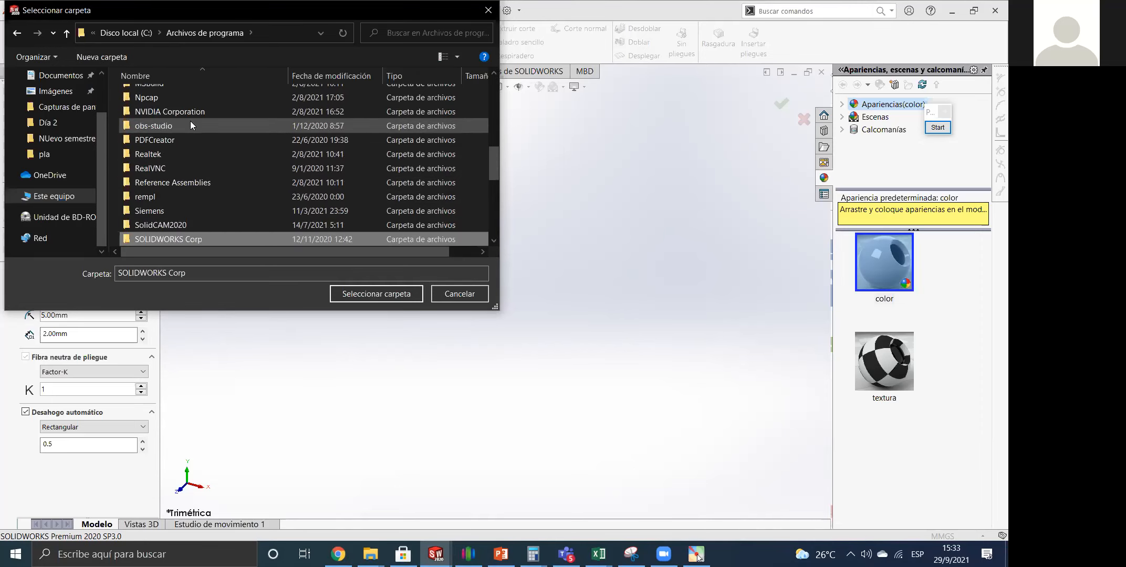
{"action": "key", "text": "Return"}
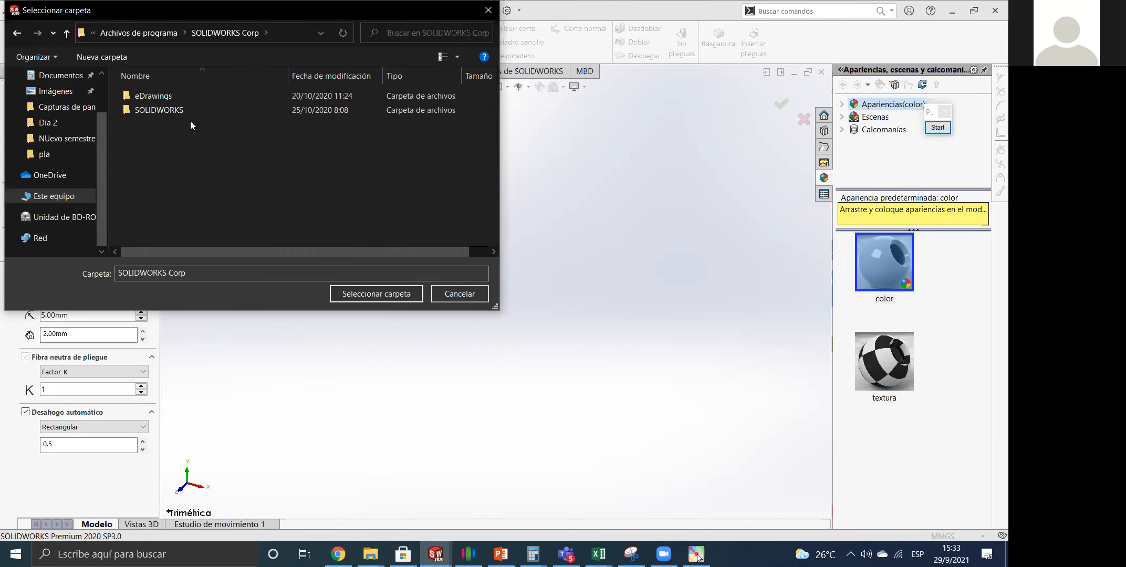
{"action": "key", "text": "Down"}
{"action": "key", "text": "Return"}
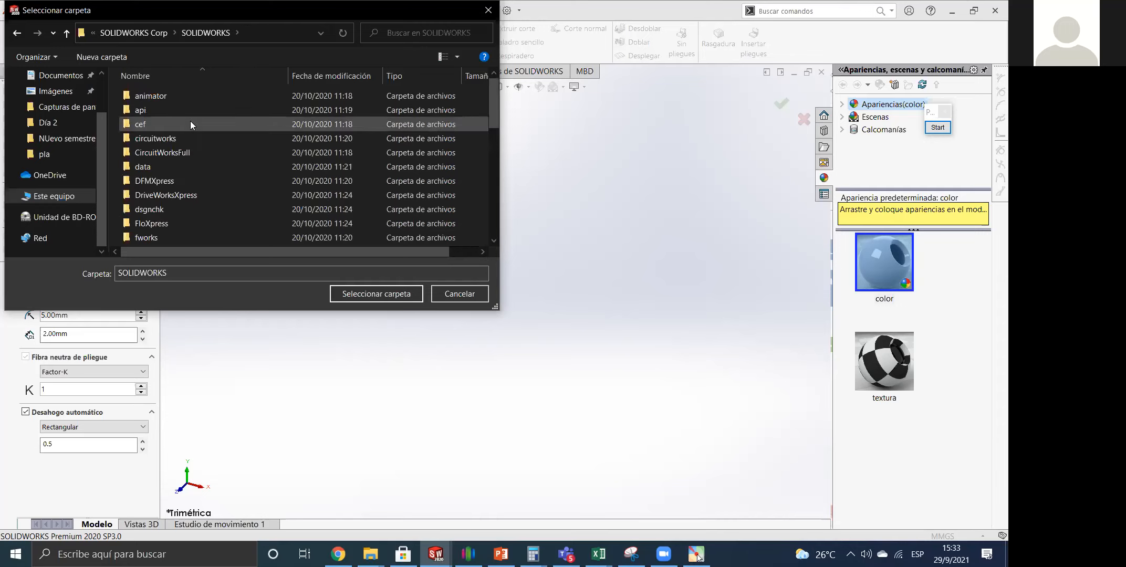
Go to lang\spanish\Sheet Metal Gauge Tables and select that folder as the gauge table location.
{"action": "key", "text": "Down"}
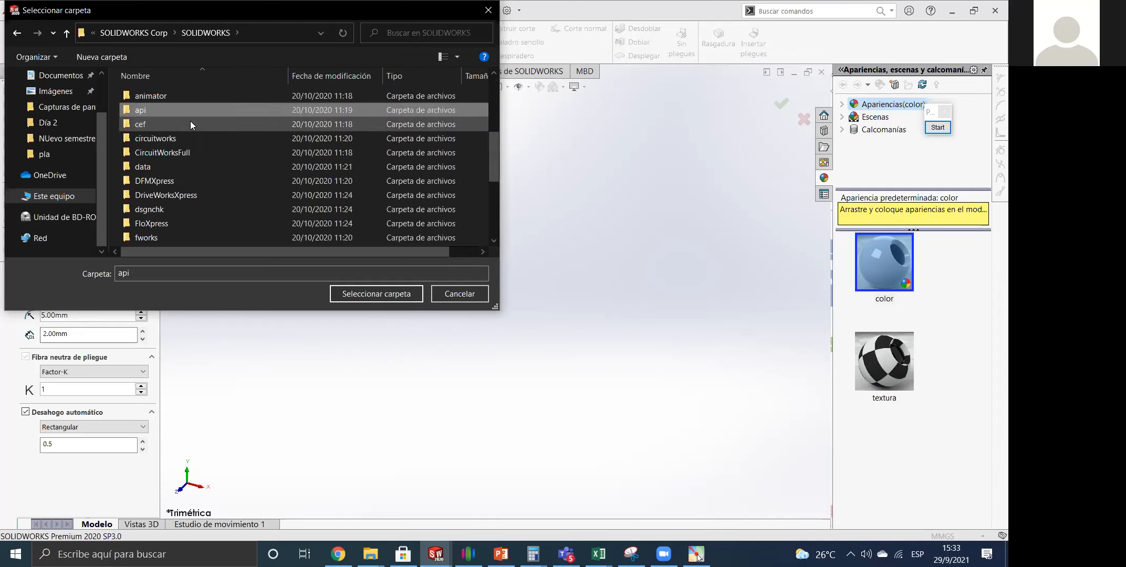
{"action": "key", "text": "l"}
{"action": "key", "text": "Return"}
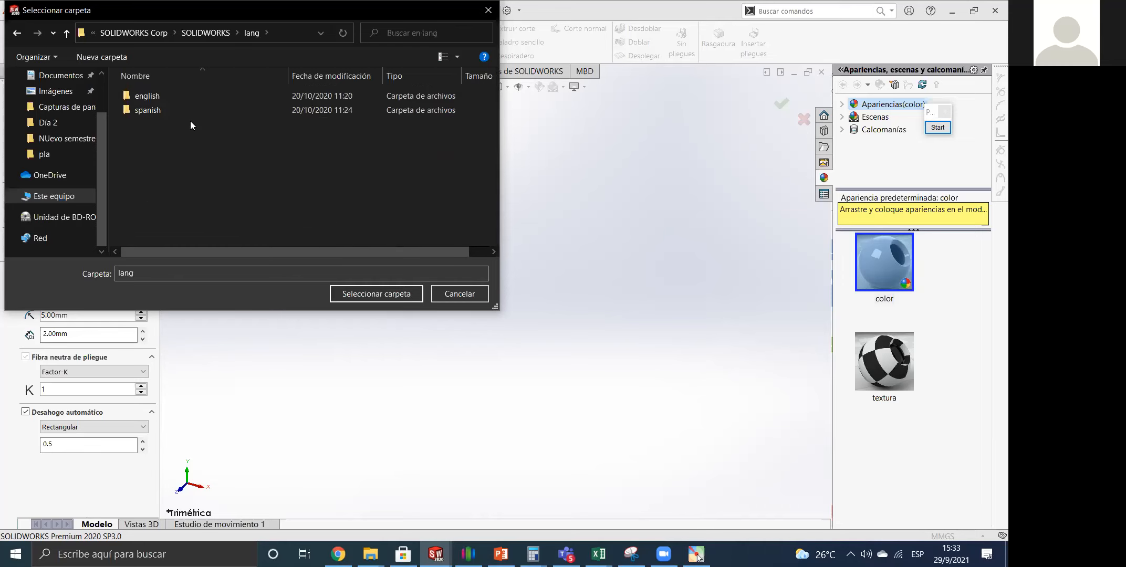
{"action": "key", "text": "s"}
{"action": "key", "text": "Return"}
{"action": "key", "text": "c"}
{"action": "key", "text": "Down"}
{"action": "key", "text": "Down"}
{"action": "key", "text": "Down"}
{"action": "key", "text": "Down"}
{"action": "key", "text": "Down"}
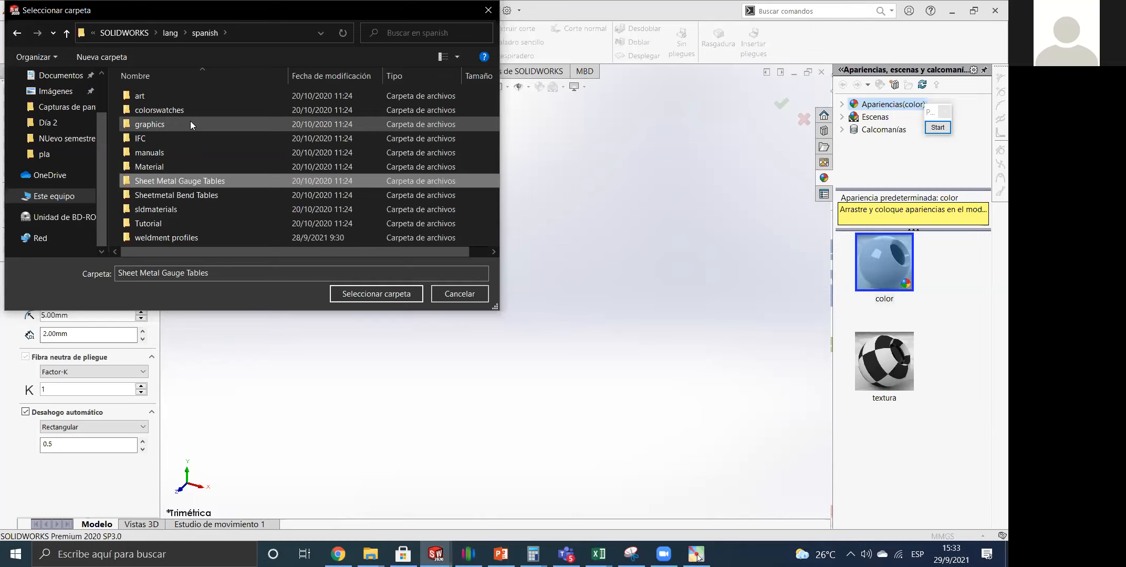
{"action": "key", "text": "Return"}
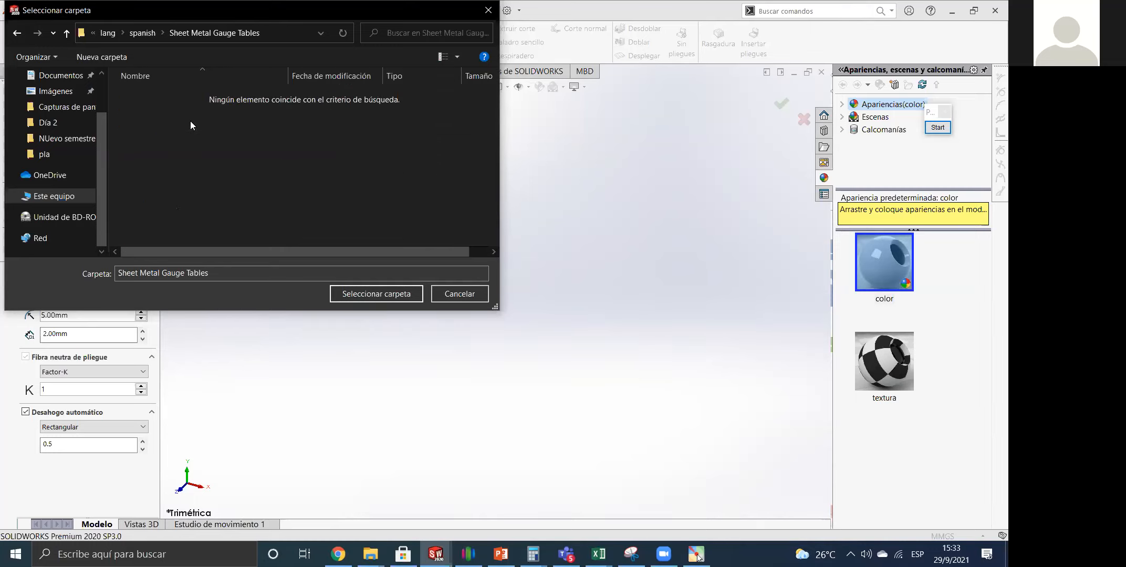
{"action": "left_click", "coordinate": [384, 299]}
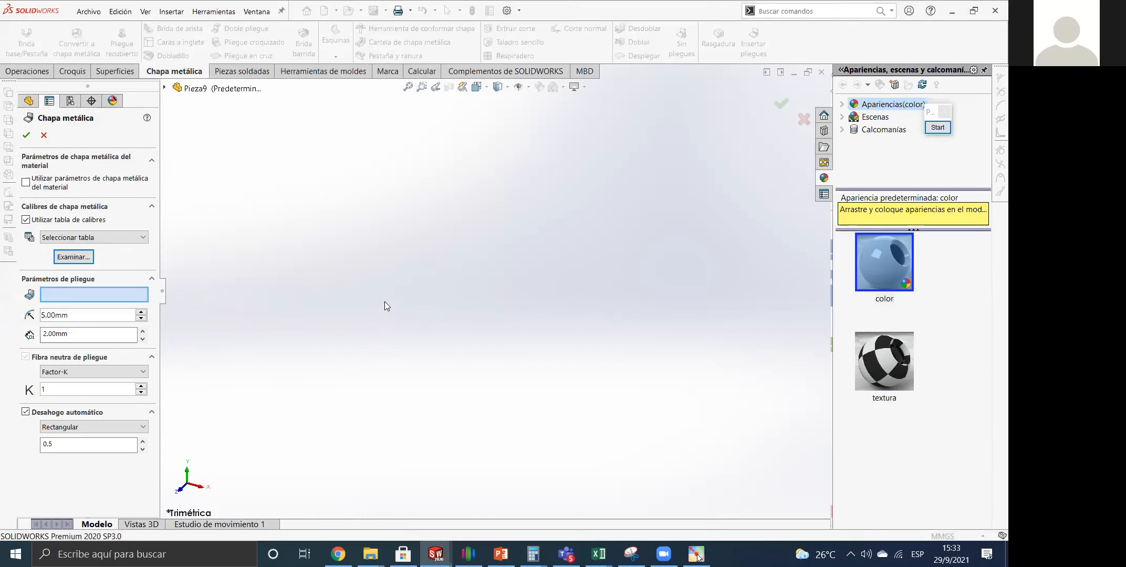
Widen the Chapa metálica properties and choose SAMPLE TABLE - STEEL - ENGLISH UNITS as the gauge table.
{"action": "left_click", "coordinate": [118, 238]}
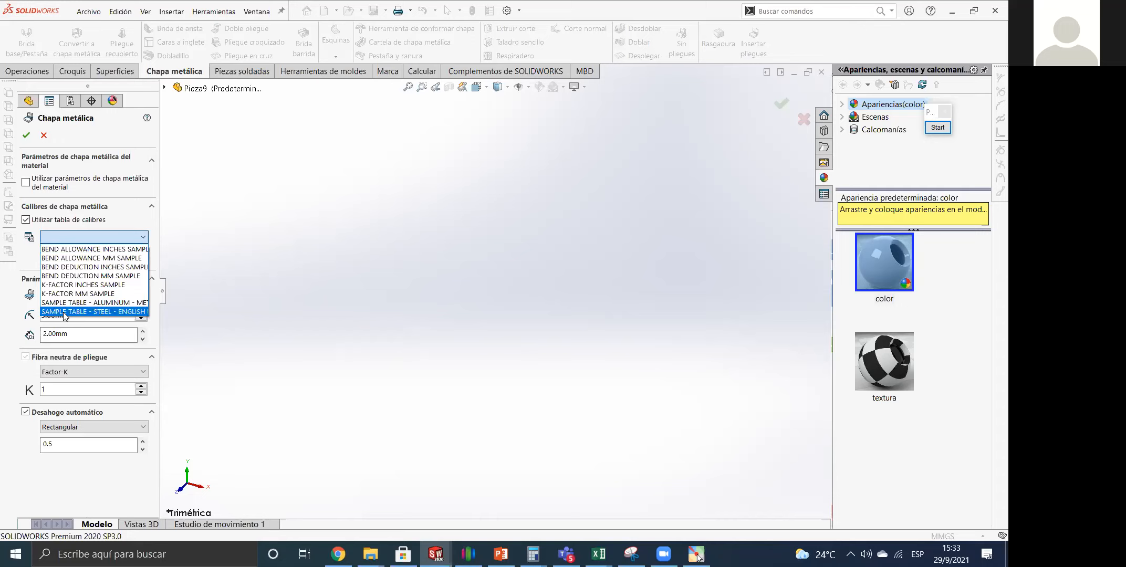
{"action": "left_click", "coordinate": [160, 250]}
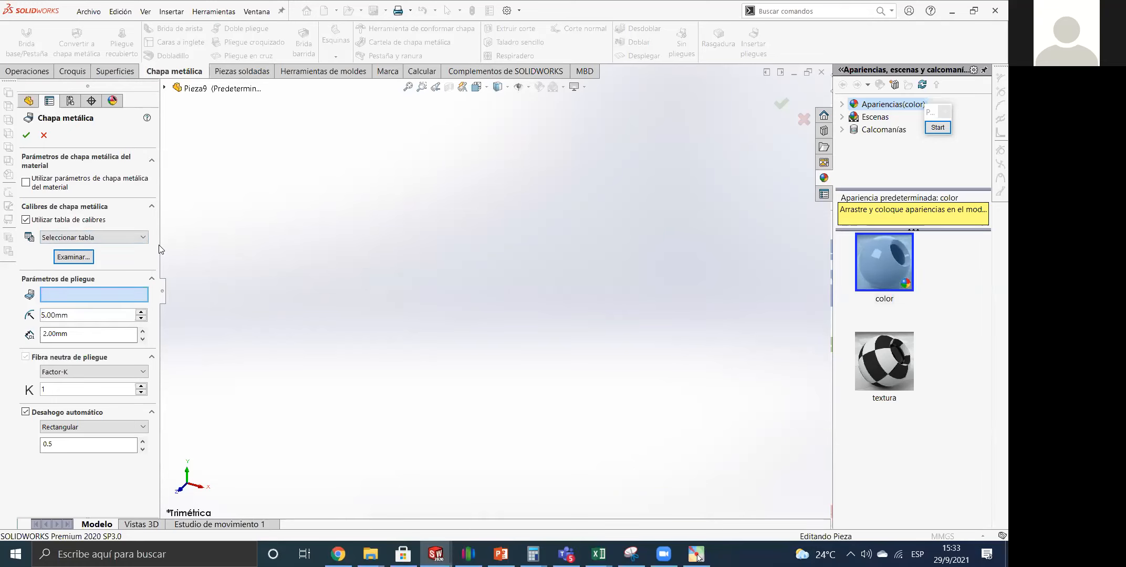
{"action": "left_click_drag", "start_coordinate": [158, 246], "coordinate": [265, 246]}
{"action": "left_click", "coordinate": [168, 220]}
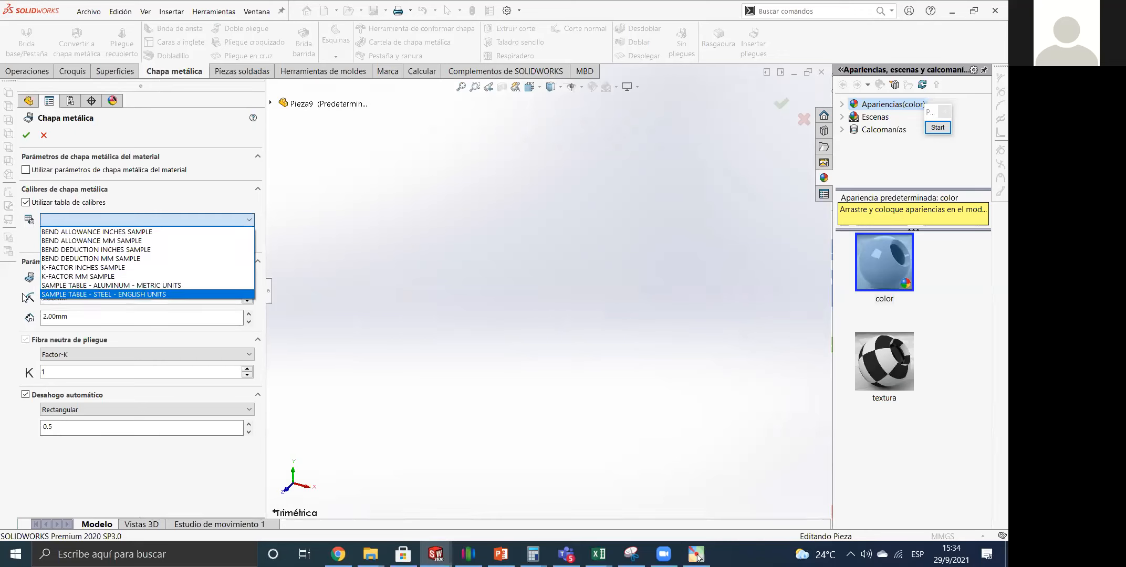
{"action": "left_click", "coordinate": [72, 294]}
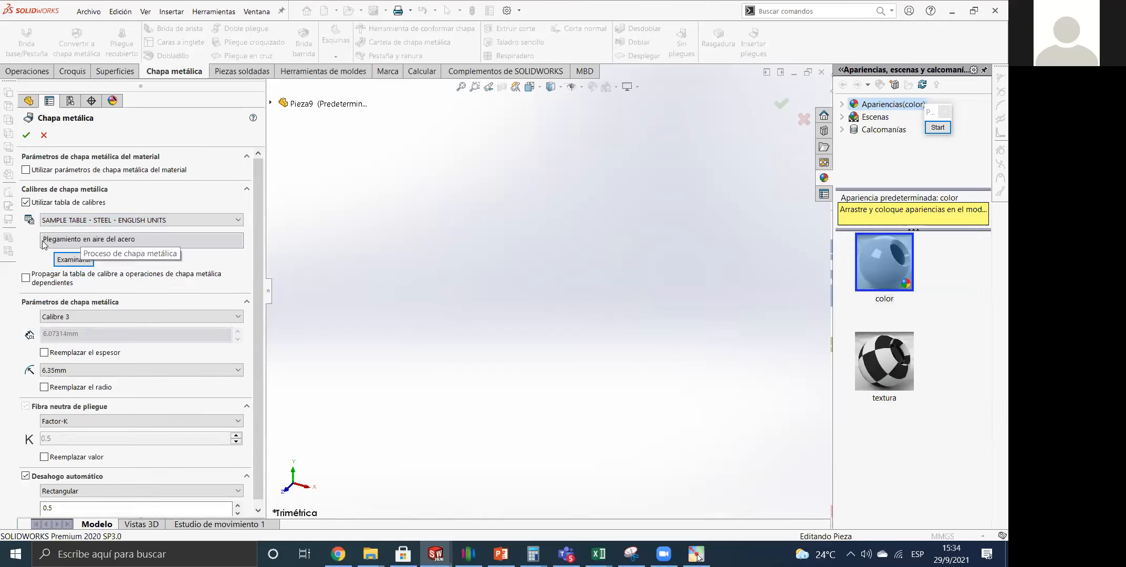
{"action": "left_click_drag", "start_coordinate": [42, 239], "coordinate": [146, 239]}
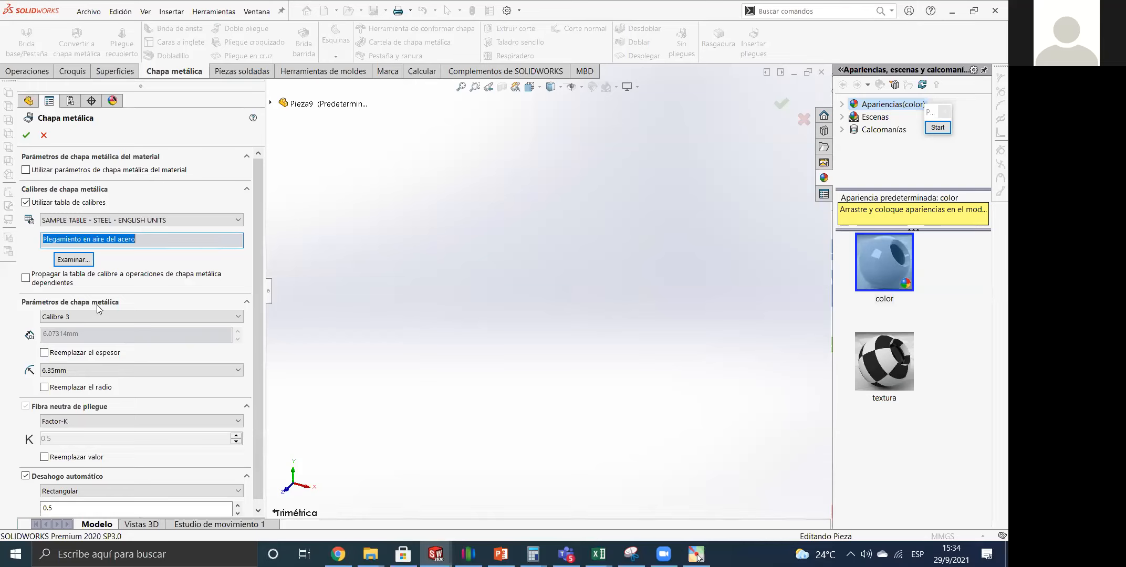
Try the sheet metal gauges Calibre 3 and Calibre 18 to compare their thickness and bend radius.
{"action": "left_click", "coordinate": [82, 318]}
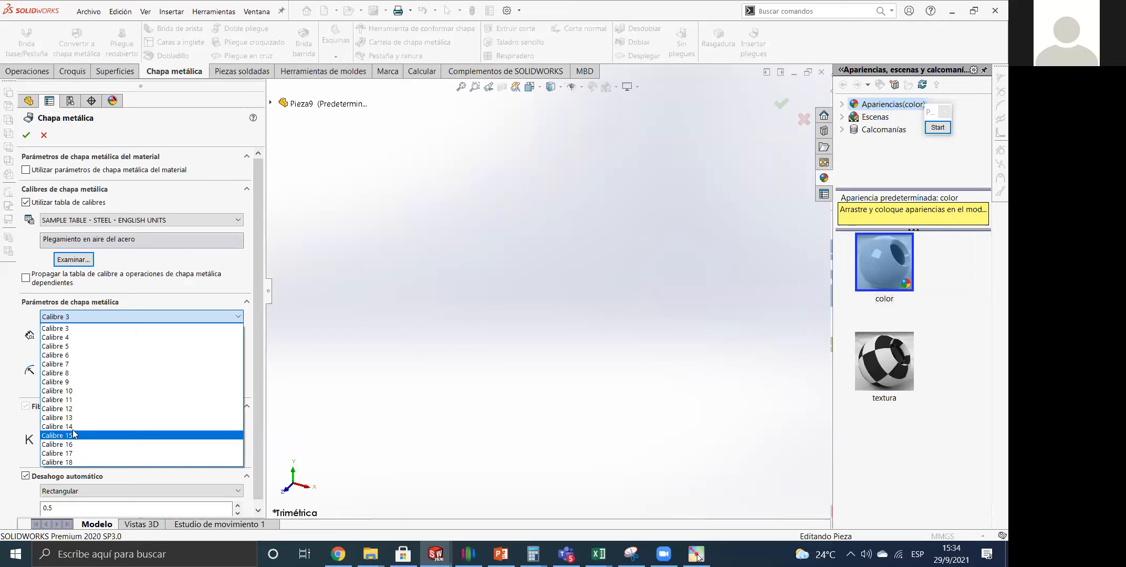
{"action": "left_click", "coordinate": [80, 327]}
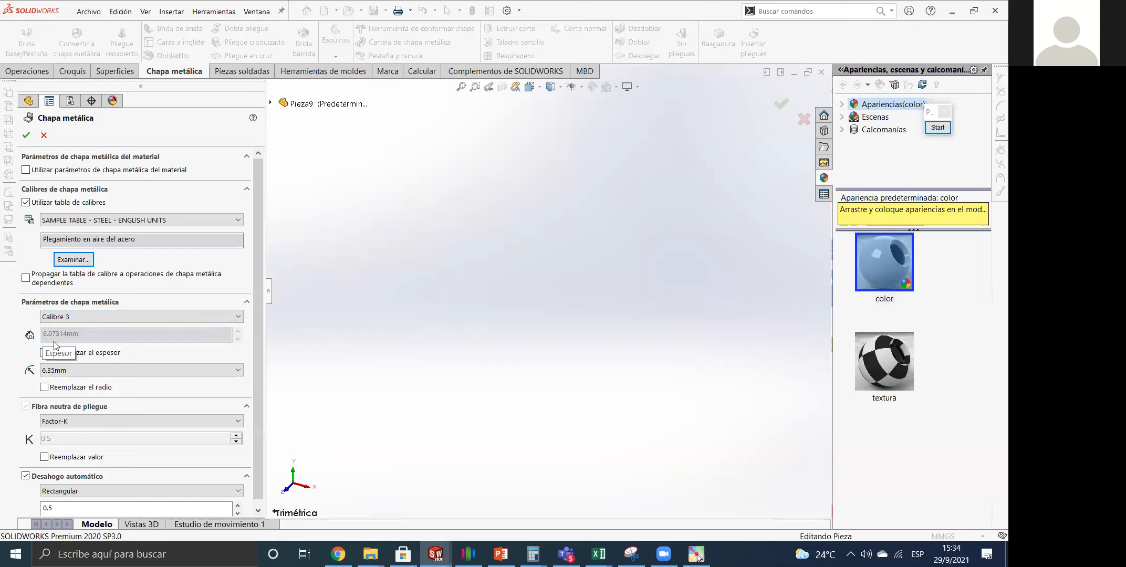
{"action": "left_click", "coordinate": [64, 320]}
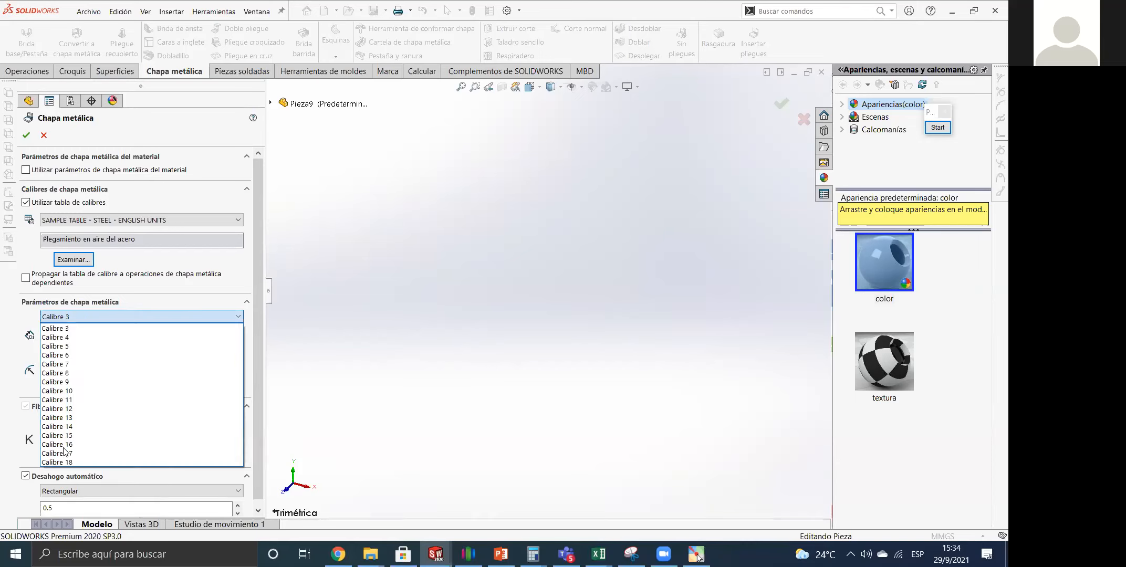
{"action": "left_click", "coordinate": [69, 463]}
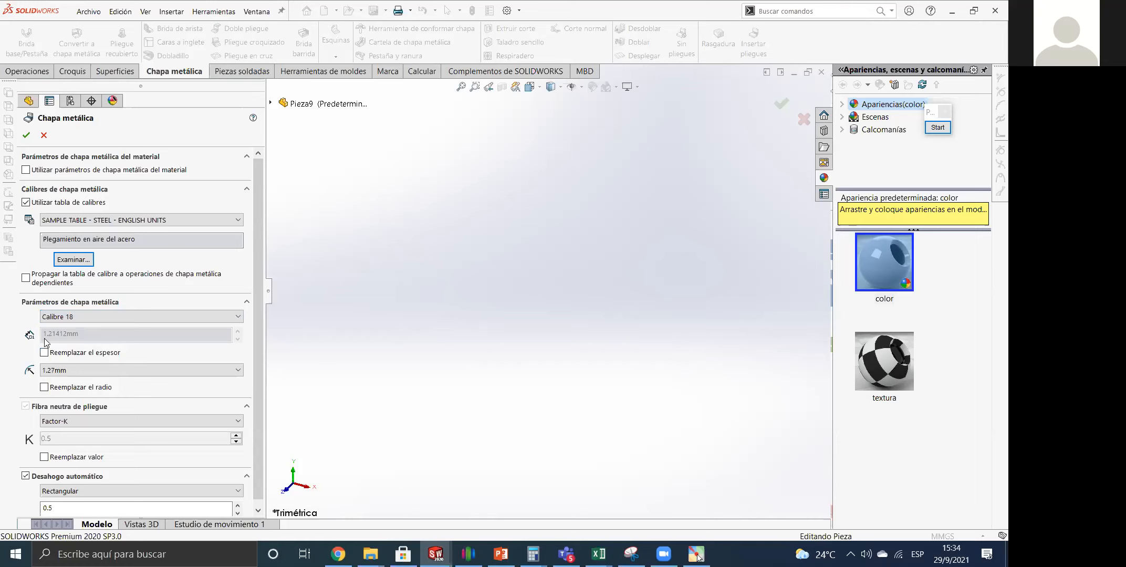
Set the sheet metal gauge to Calibre 10 with a 3.81 mm bend radius and accept the feature changes.
{"action": "left_click", "coordinate": [89, 316]}
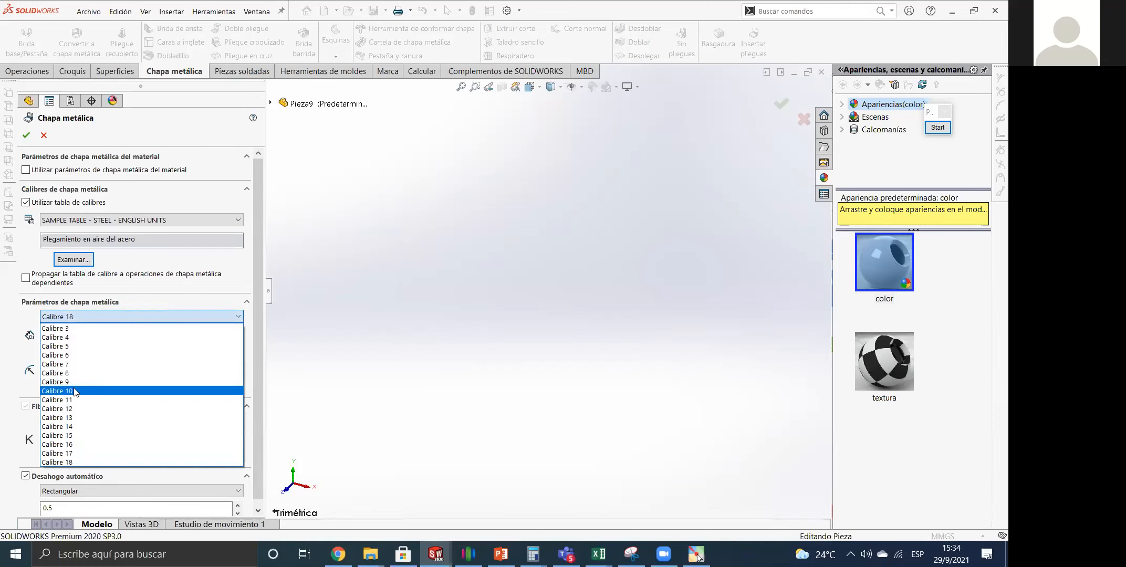
{"action": "left_click", "coordinate": [72, 392]}
{"action": "left_click", "coordinate": [63, 369]}
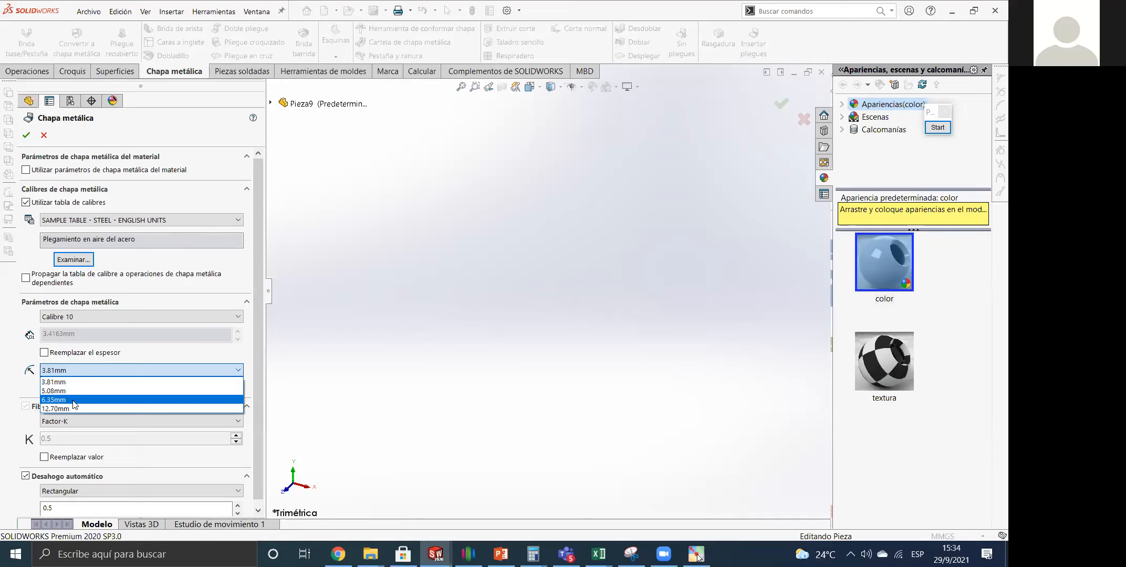
{"action": "left_click", "coordinate": [77, 383]}
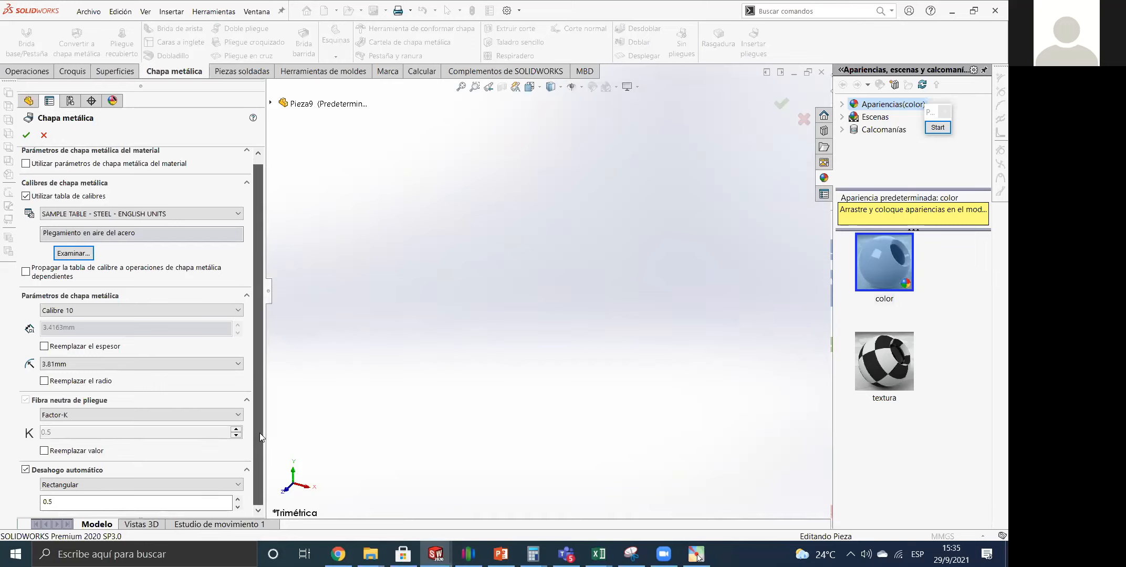
{"action": "left_click", "coordinate": [26, 135]}
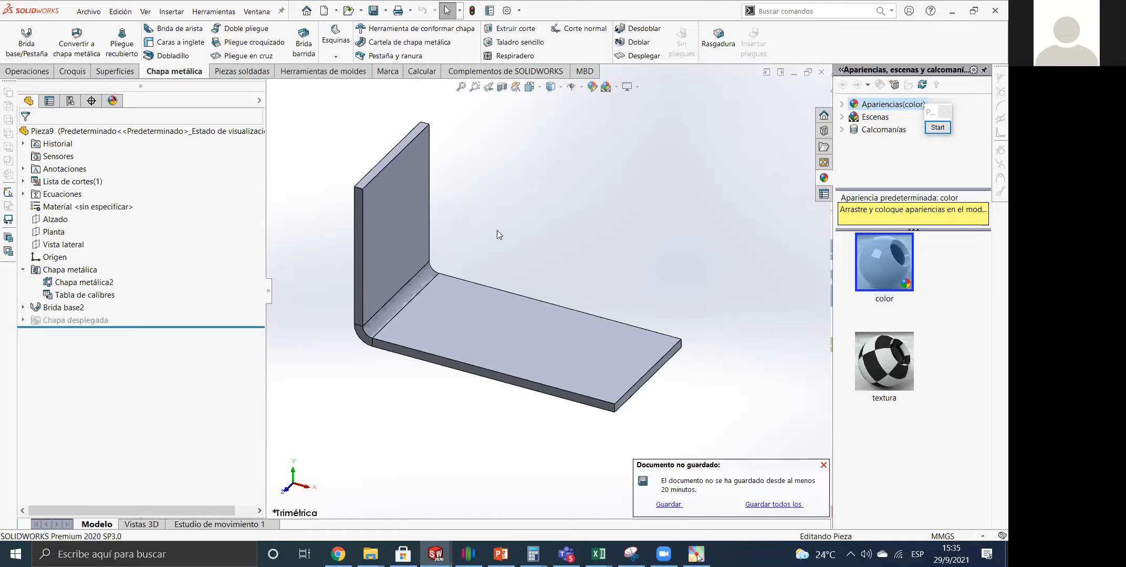
Dismiss the unsaved document notice and switch to Presentación2.pptx in PowerPoint to view the Tabla de calibres slide.
{"action": "left_click", "coordinate": [824, 465]}
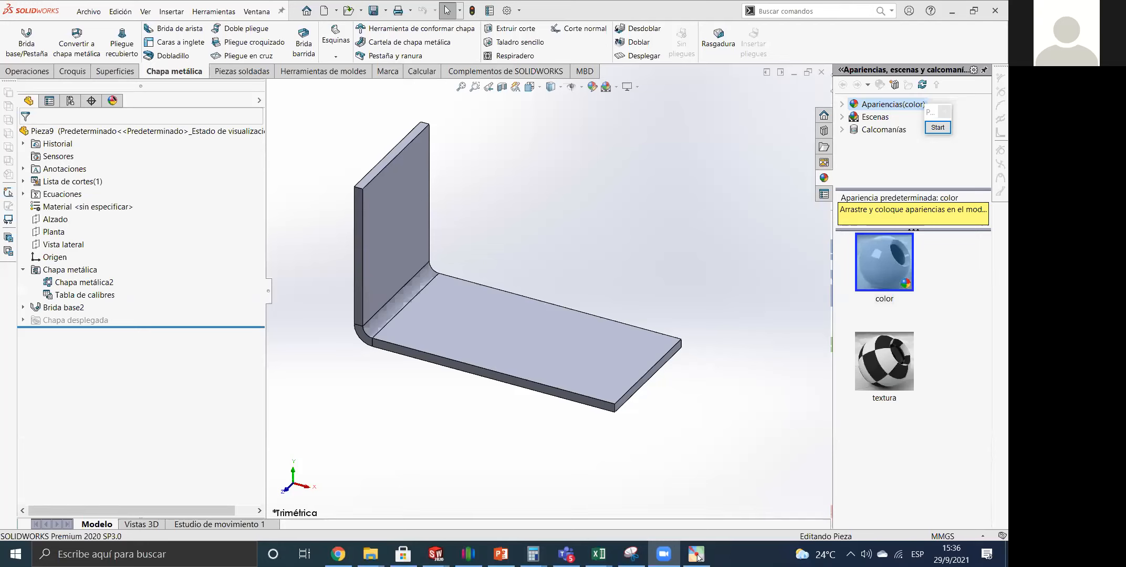
{"action": "mouse_move", "coordinate": [436, 554]}
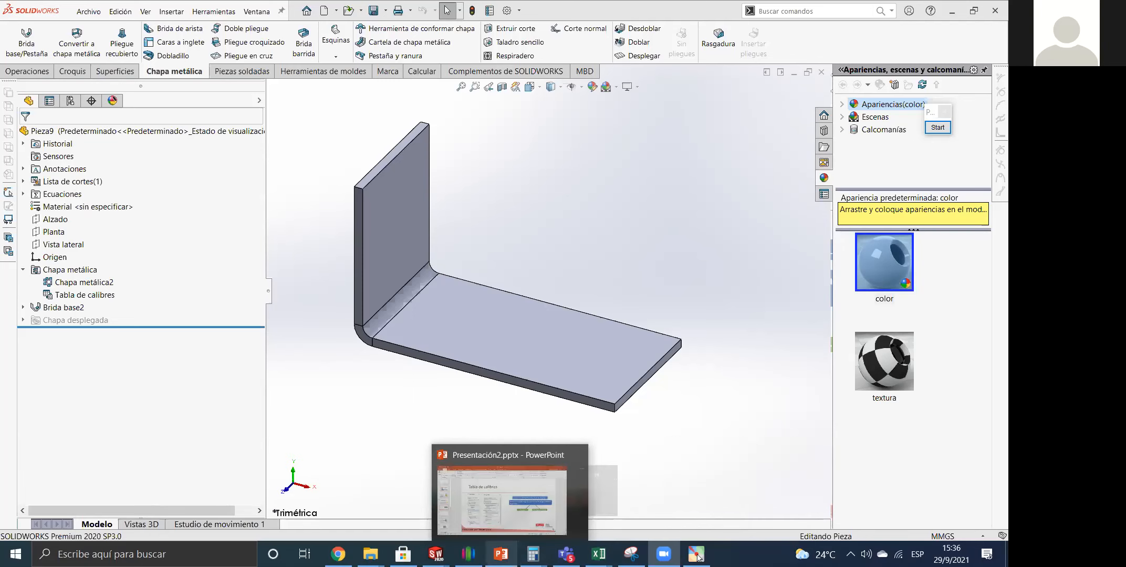
{"action": "left_click", "coordinate": [501, 554]}
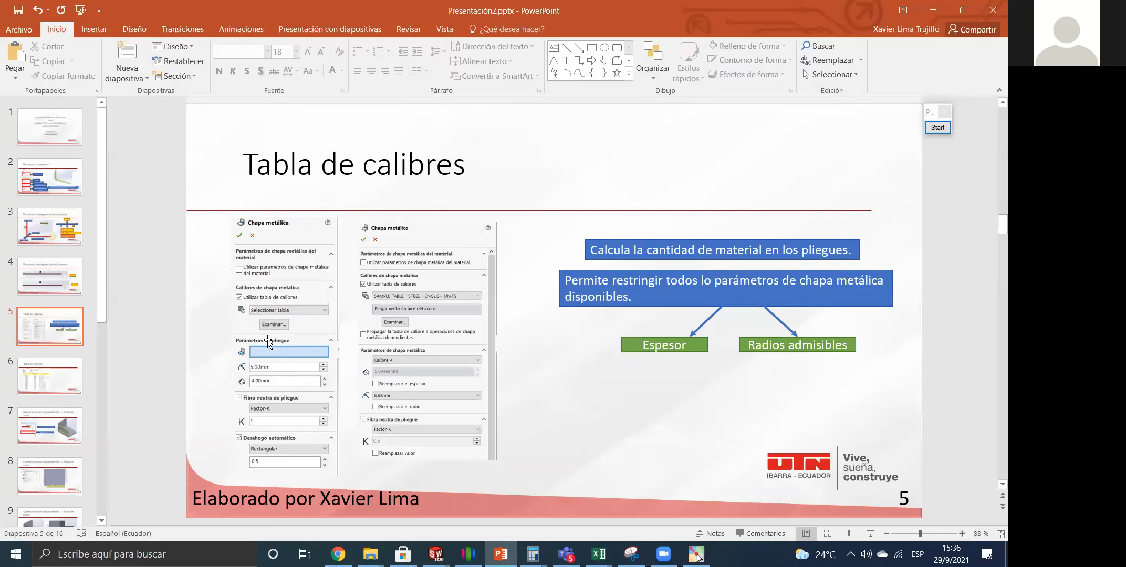
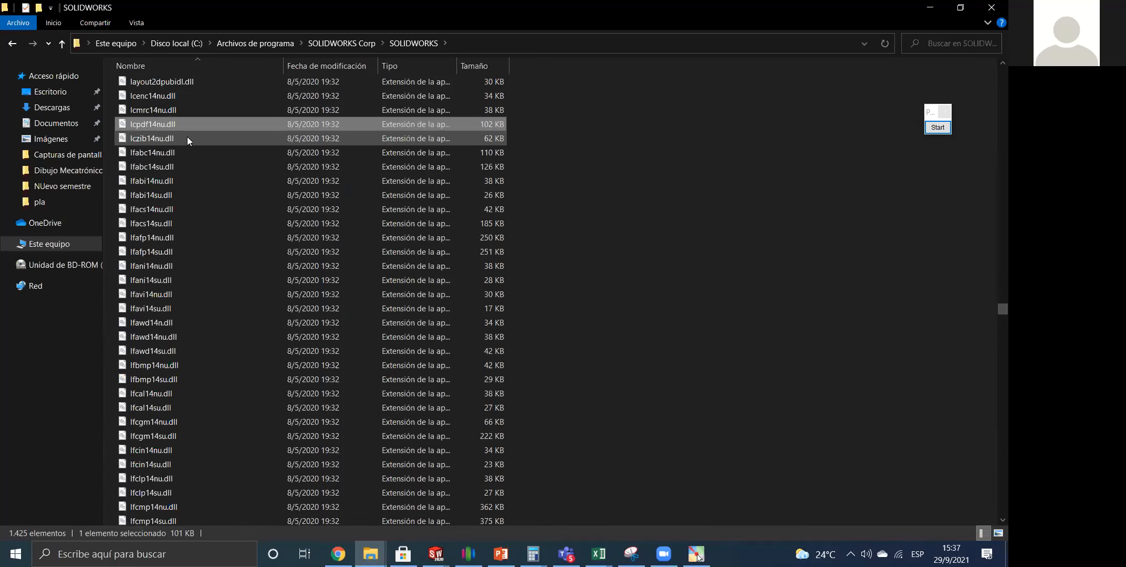
In File Explorer, open lang\spanish\Sheet Metal Gauge Tables inside the SOLIDWORKS program folder.
{"action": "scroll", "coordinate": [188, 137], "scroll_direction": "up", "scroll_amount": 20}
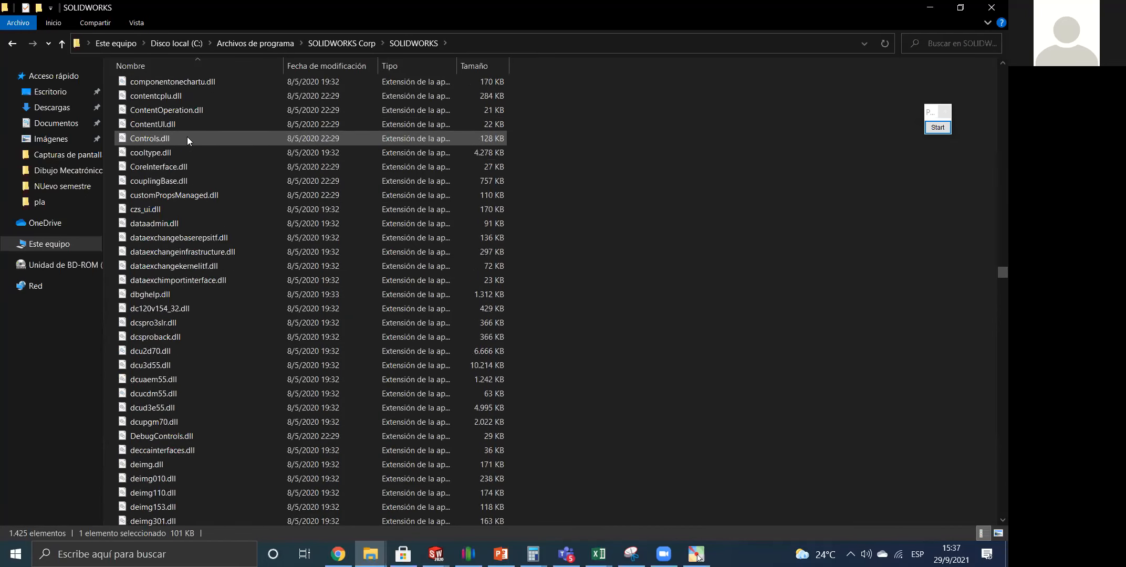
{"action": "scroll", "coordinate": [992, 210], "scroll_direction": "up", "scroll_amount": 20}
{"action": "scroll", "coordinate": [992, 105], "scroll_direction": "up", "scroll_amount": 15}
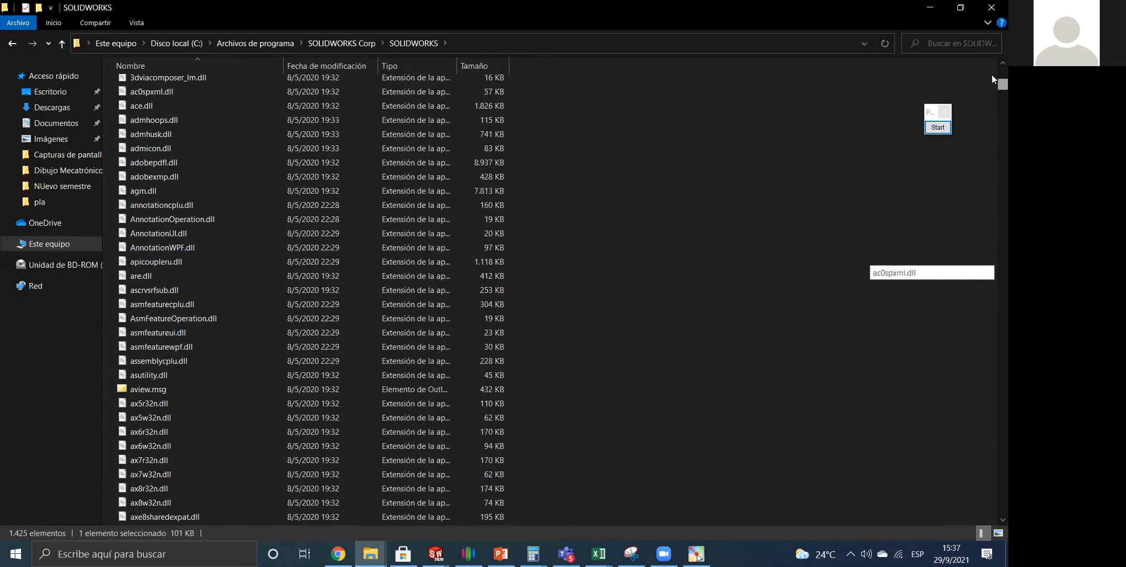
{"action": "left_click", "coordinate": [153, 261]}
{"action": "double_click", "coordinate": [153, 261]}
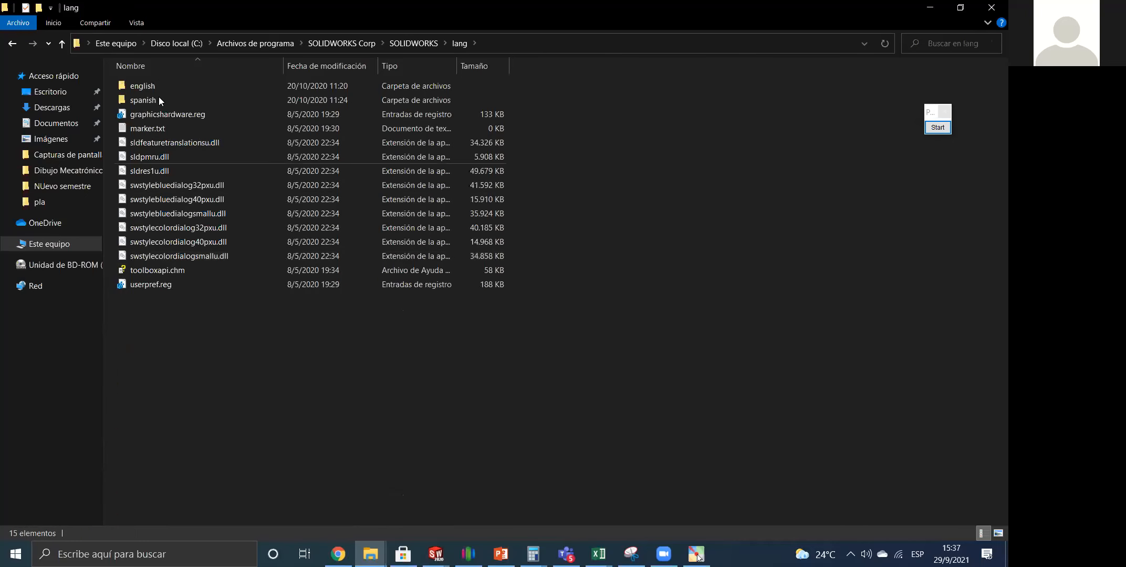
{"action": "double_click", "coordinate": [158, 97]}
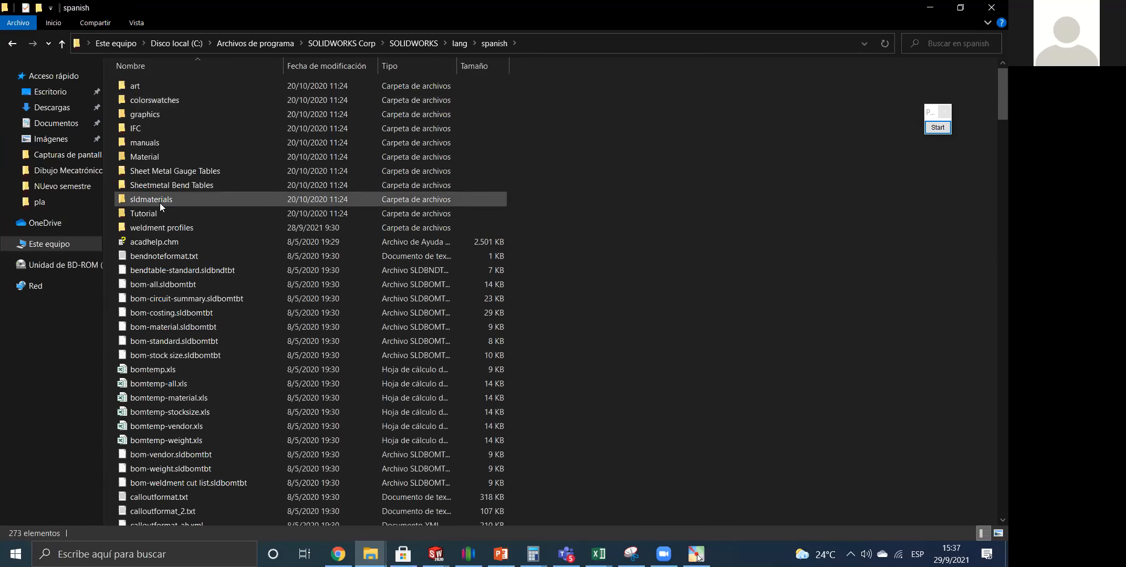
{"action": "double_click", "coordinate": [185, 175]}
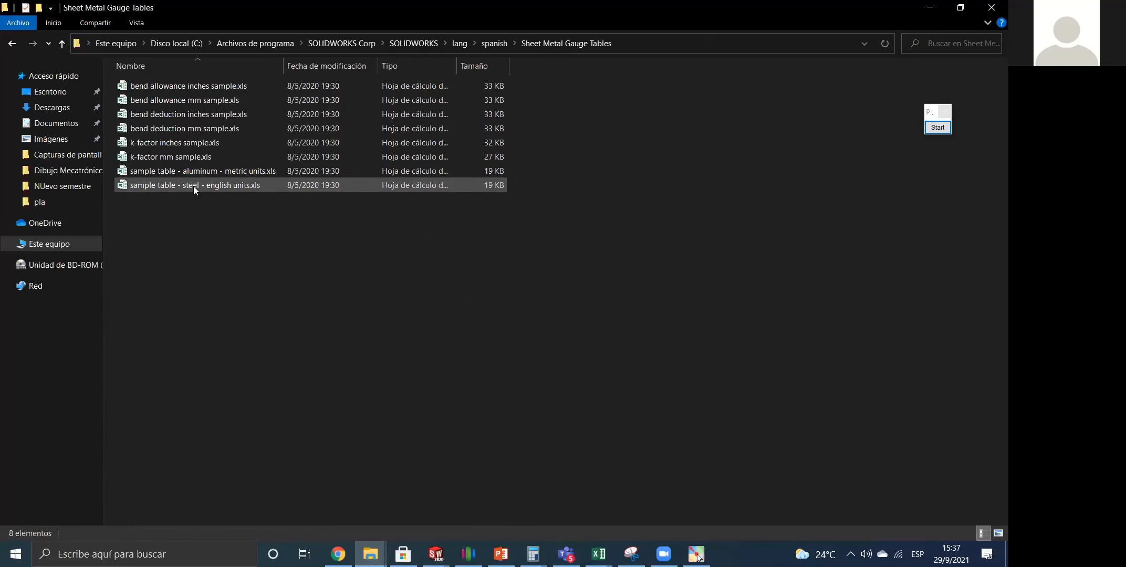
Open sample table - steel - english units.xls in Excel, examine its gauge thicknesses and bend radii, and minimize the workbook.
{"action": "left_click", "coordinate": [168, 186]}
{"action": "double_click", "coordinate": [181, 186]}
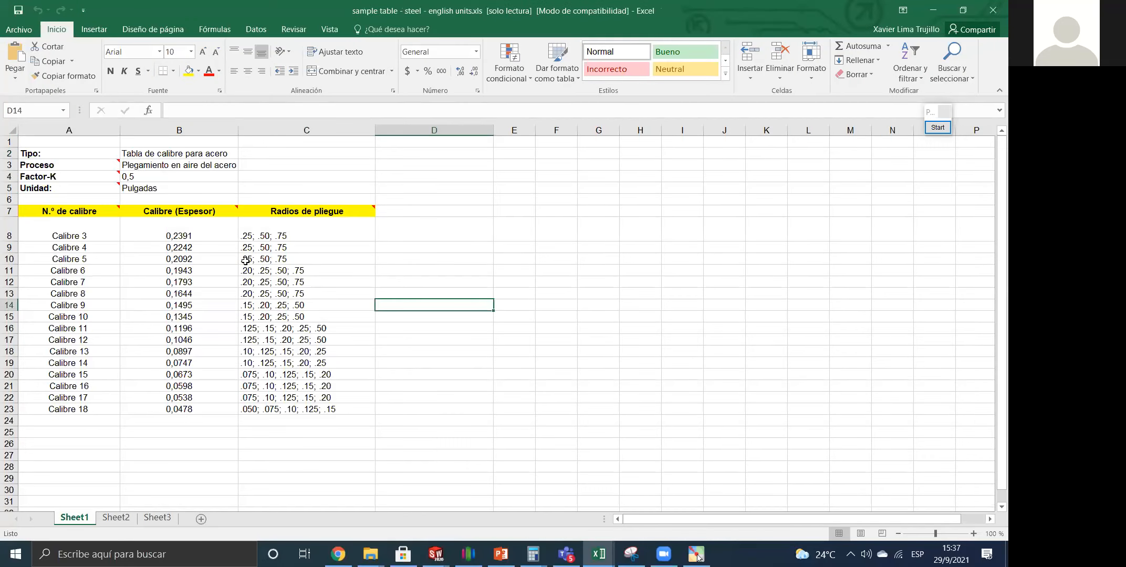
{"action": "left_click", "coordinate": [61, 236]}
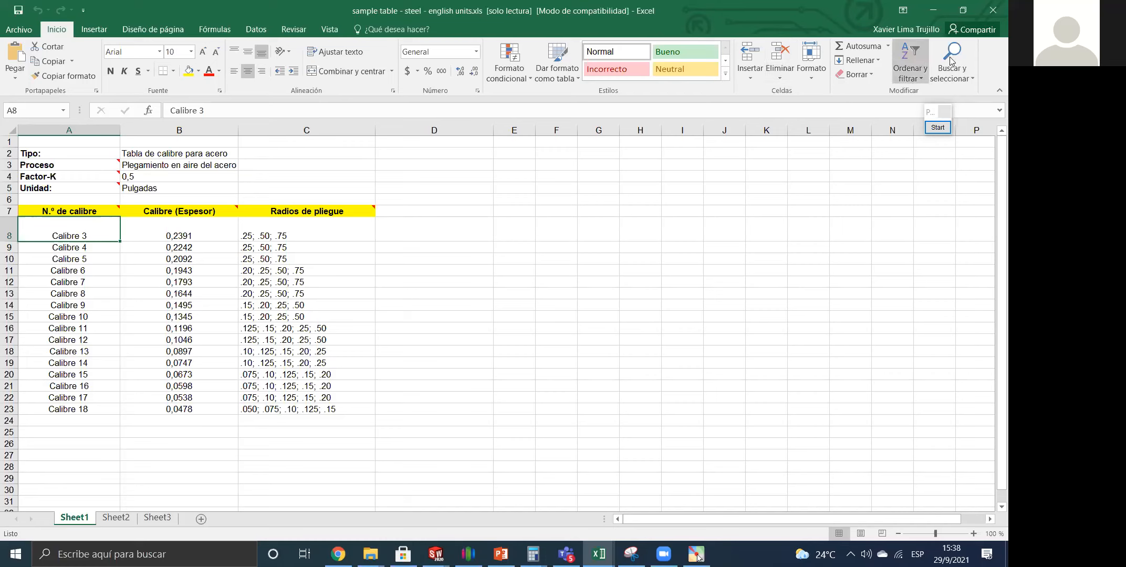
{"action": "left_click", "coordinate": [931, 9]}
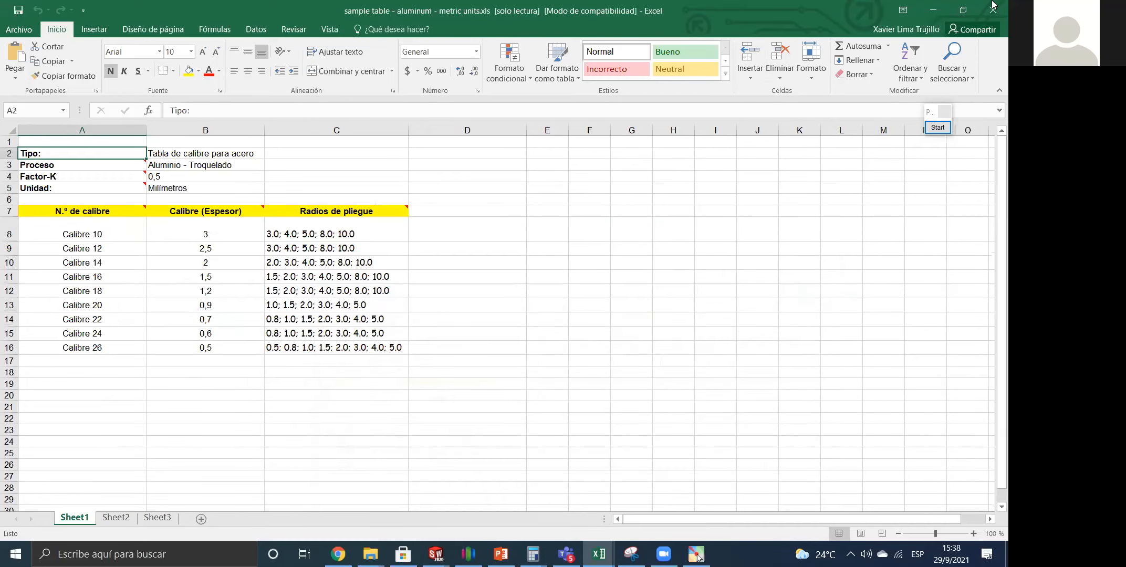
Close the aluminum gauge table workbook and bring up the Brida de arista slide in Presentación2.pptx in PowerPoint.
{"action": "left_click", "coordinate": [991, 7]}
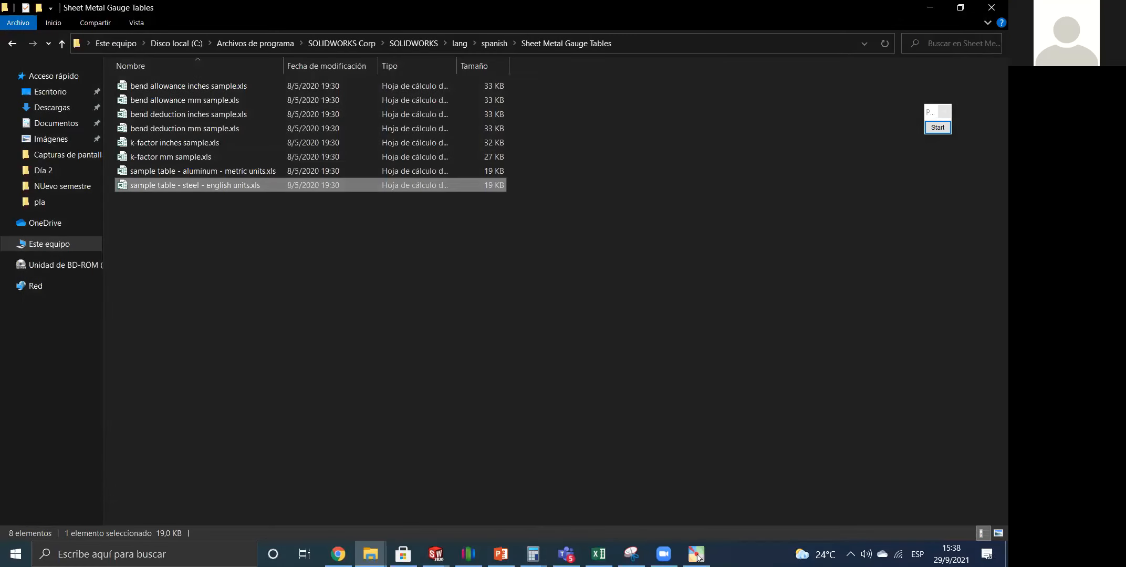
{"action": "left_click", "coordinate": [501, 554]}
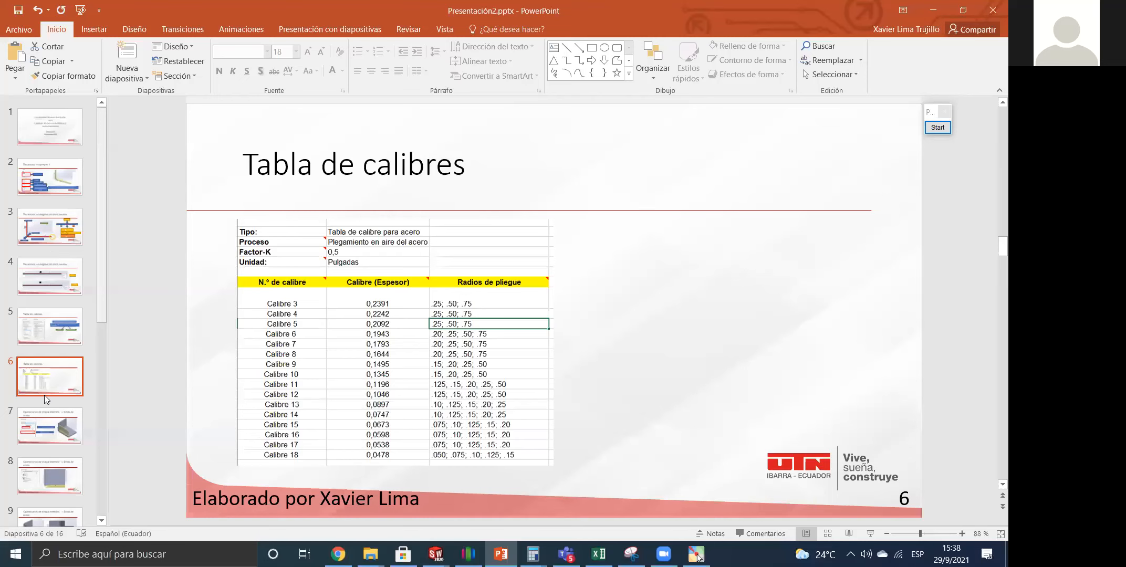
{"action": "scroll", "coordinate": [553, 216], "scroll_direction": "down", "scroll_amount": 1}
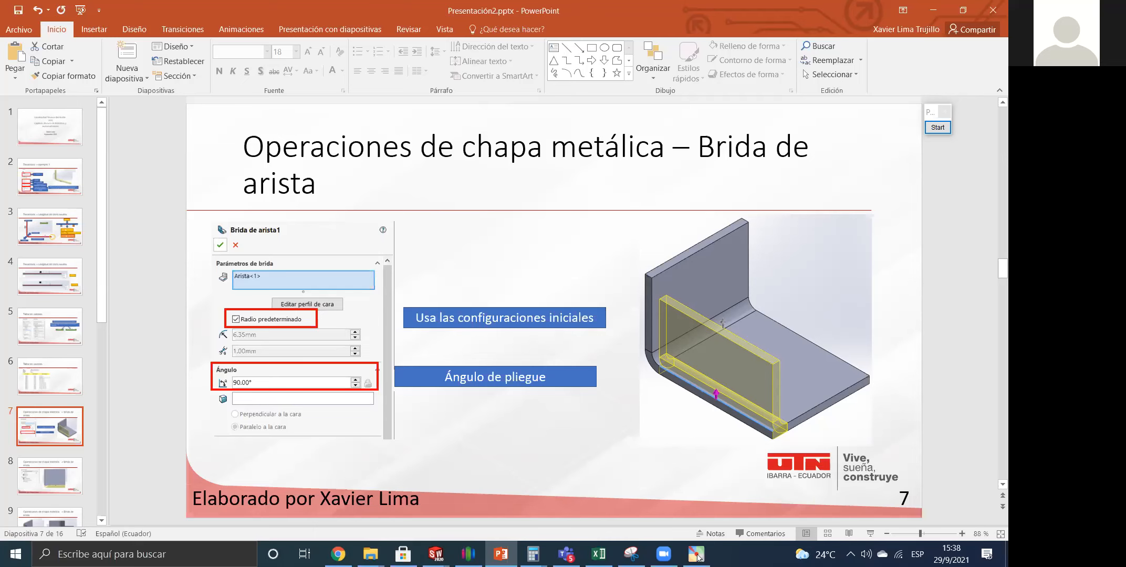
Switch to Pieza9 in SOLIDWORKS and start an edge flange on the long front edge of the horizontal leg.
{"action": "left_click", "coordinate": [436, 554]}
{"action": "left_click", "coordinate": [701, 491]}
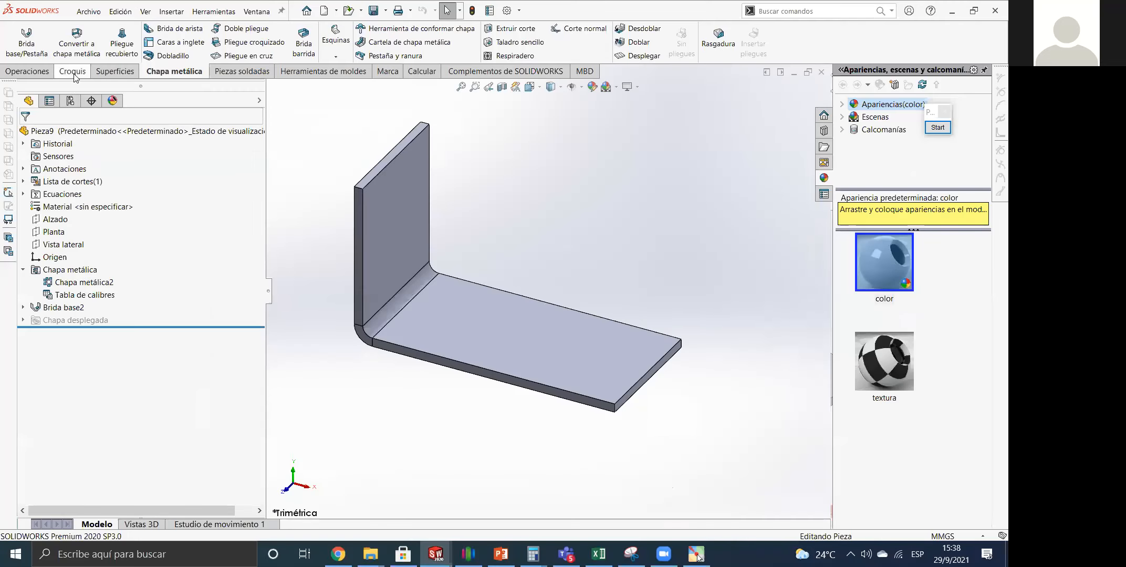
{"action": "left_click", "coordinate": [177, 35]}
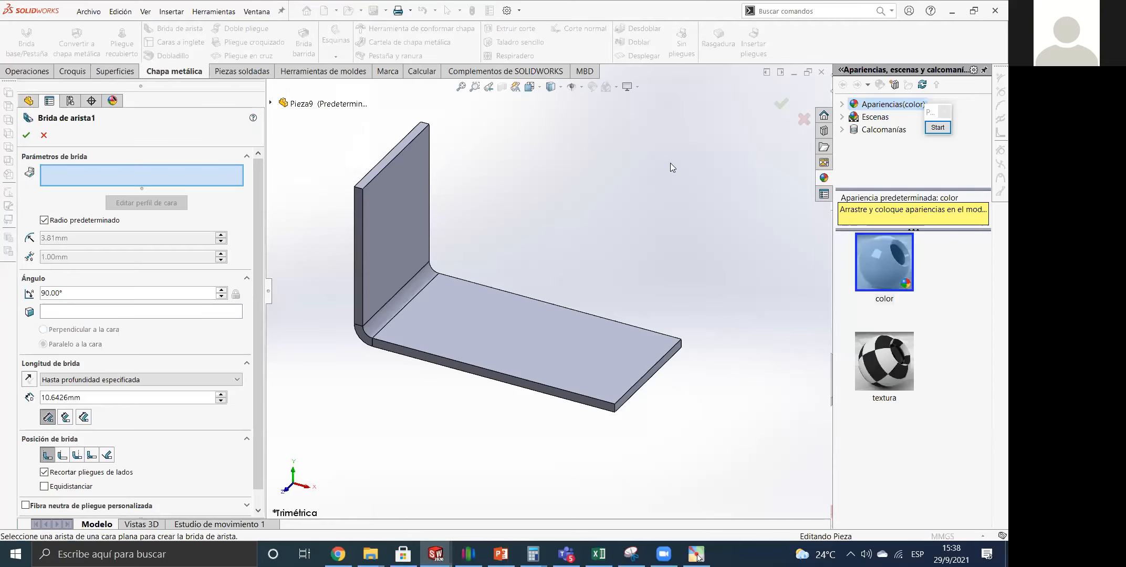
{"action": "left_click", "coordinate": [408, 351]}
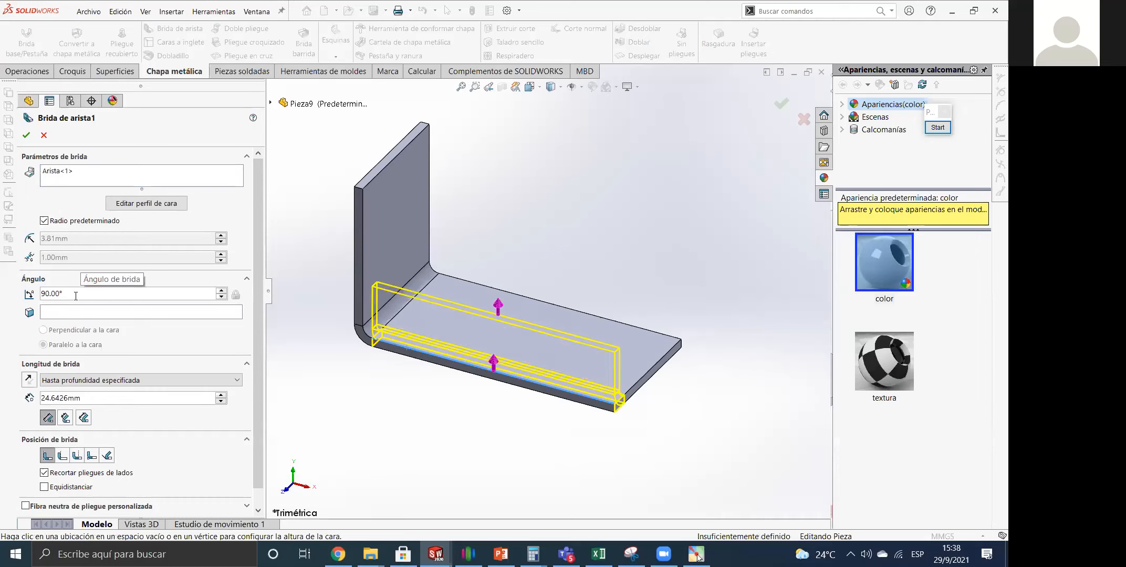
Try increasing the edge flange angle up to 115° and restore it to 90°.
{"action": "left_click", "coordinate": [221, 291]}
{"action": "left_click", "coordinate": [221, 292]}
{"action": "left_click", "coordinate": [221, 292]}
{"action": "left_click", "coordinate": [221, 292]}
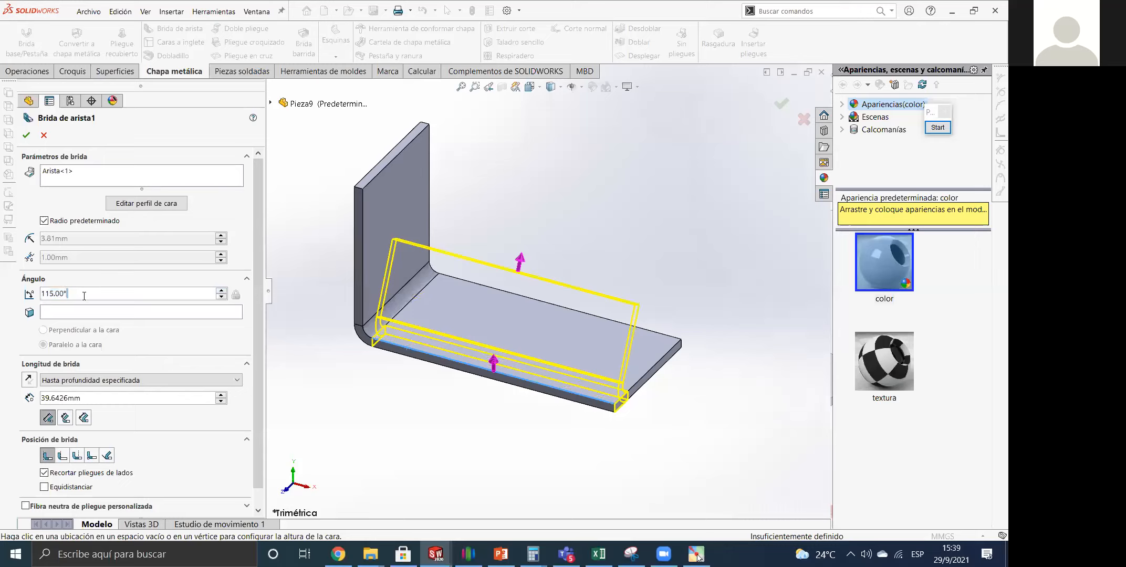
{"action": "type", "text": "90"}
{"action": "key", "text": "Return"}
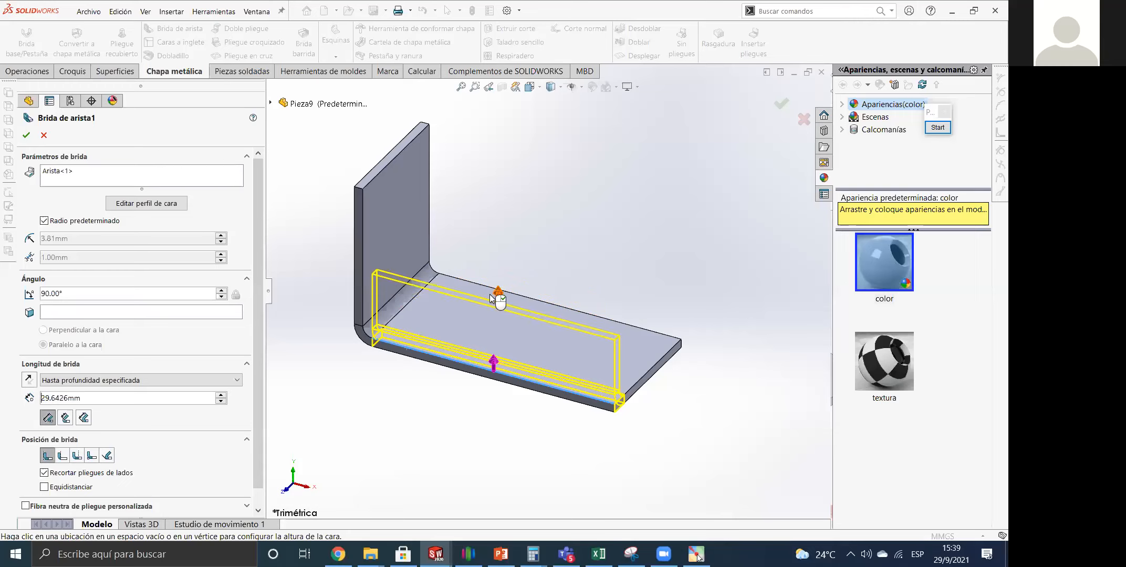
Place the flange height at about 30.6 mm, consult the Brida de arista slide in PowerPoint and return to Pieza9 in SOLIDWORKS.
{"action": "left_click", "coordinate": [492, 295]}
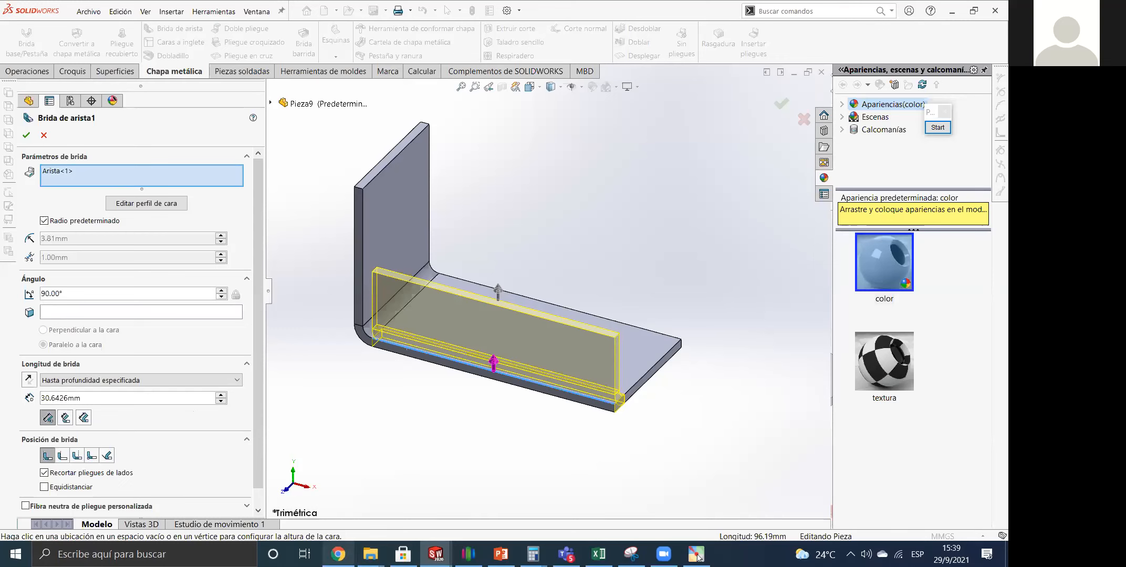
{"action": "mouse_move", "coordinate": [501, 554]}
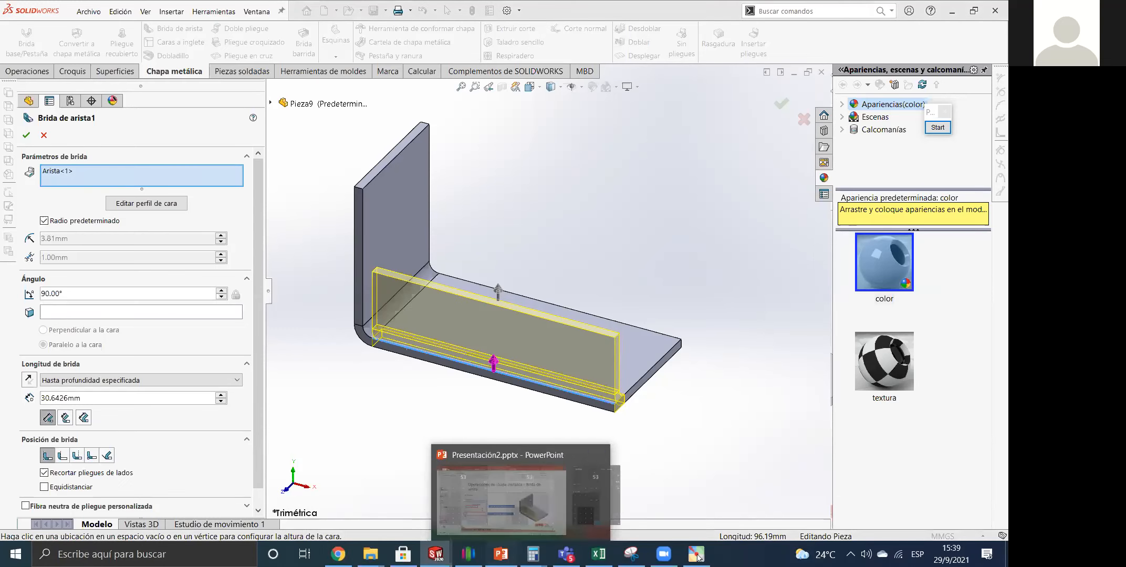
{"action": "left_click", "coordinate": [500, 554]}
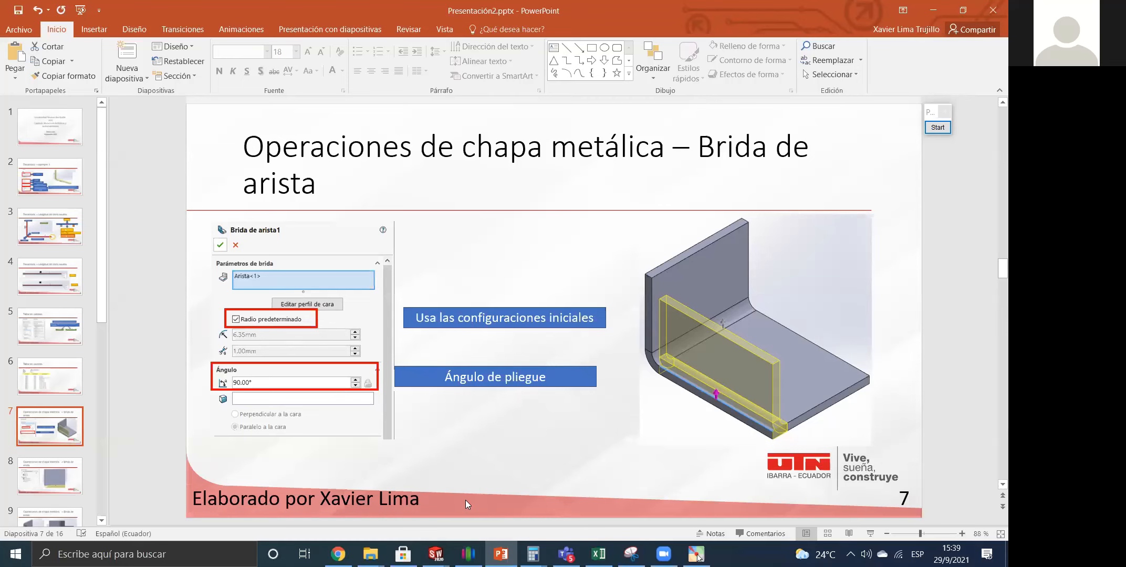
{"action": "mouse_move", "coordinate": [435, 553]}
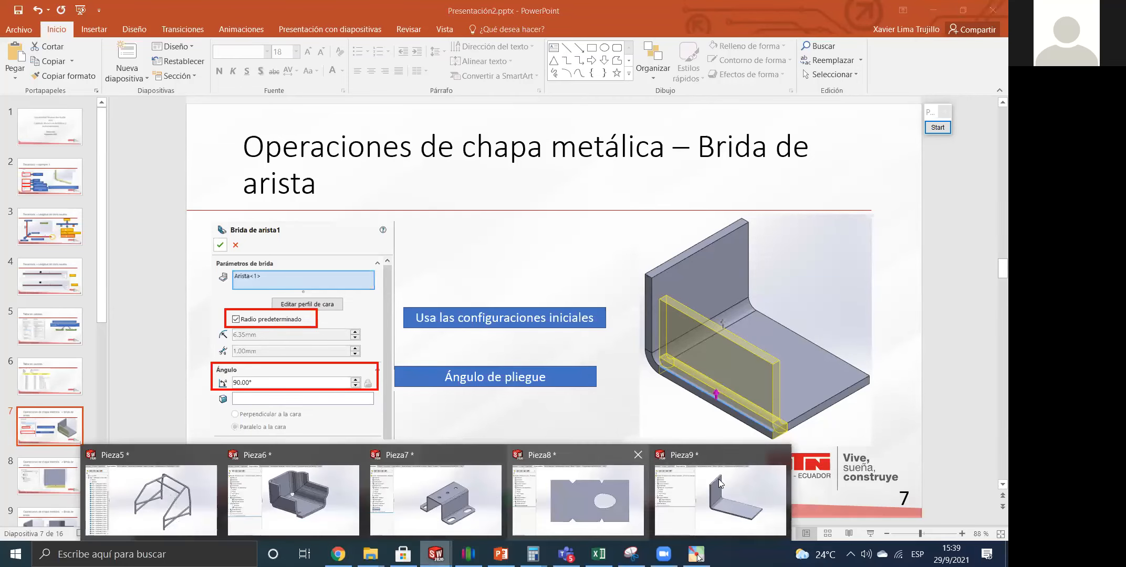
{"action": "left_click", "coordinate": [746, 475]}
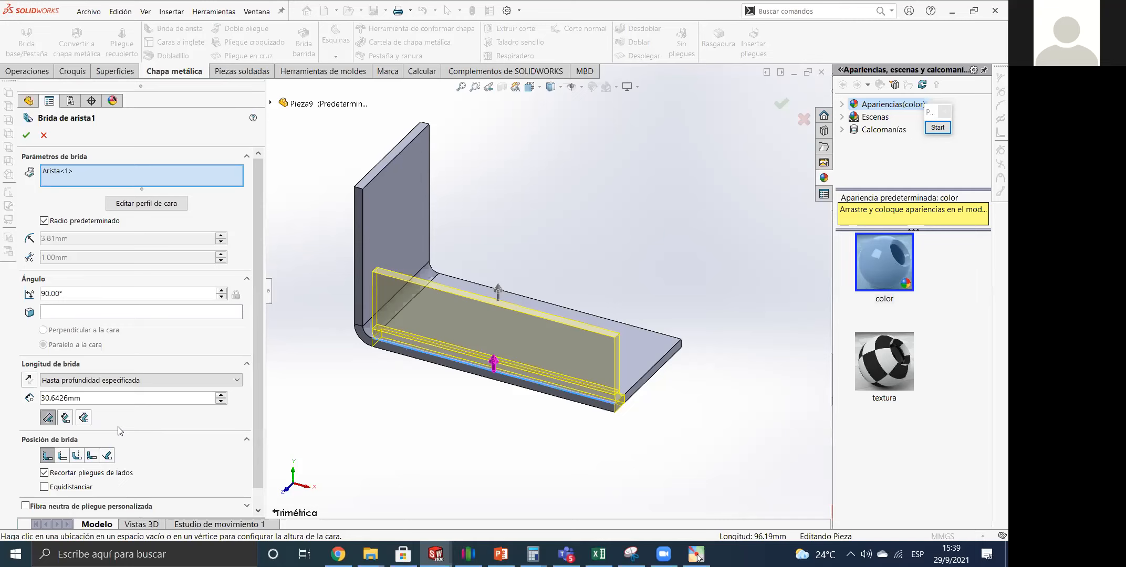
Set the flange length to 25 mm and add the vertical leg's front edge to the same edge flange.
{"action": "left_click", "coordinate": [63, 401]}
{"action": "type", "text": "25"}
{"action": "key", "text": "Return"}
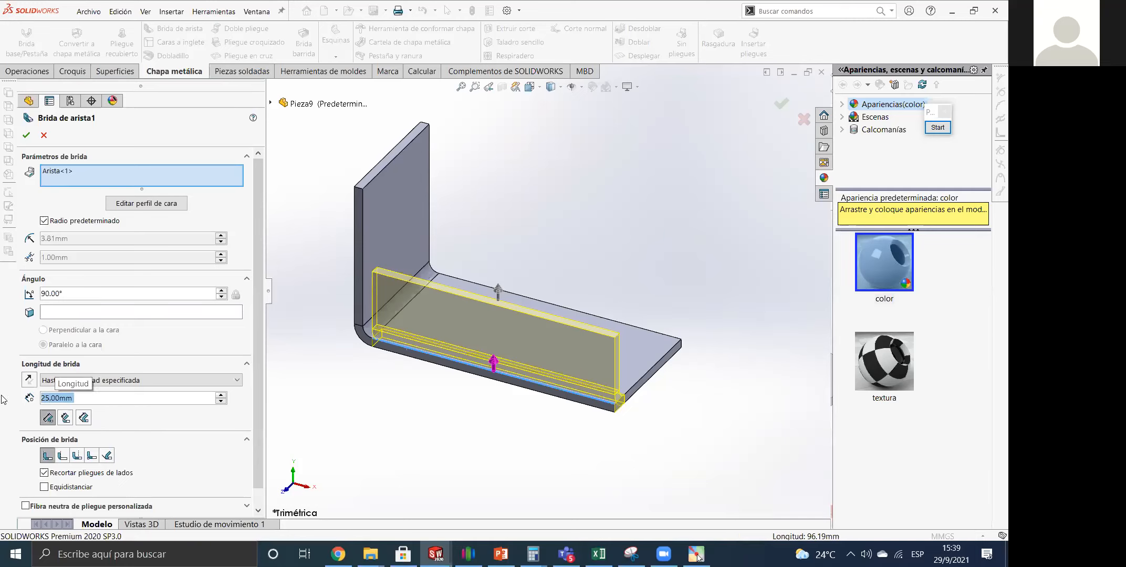
{"action": "left_click", "coordinate": [361, 256]}
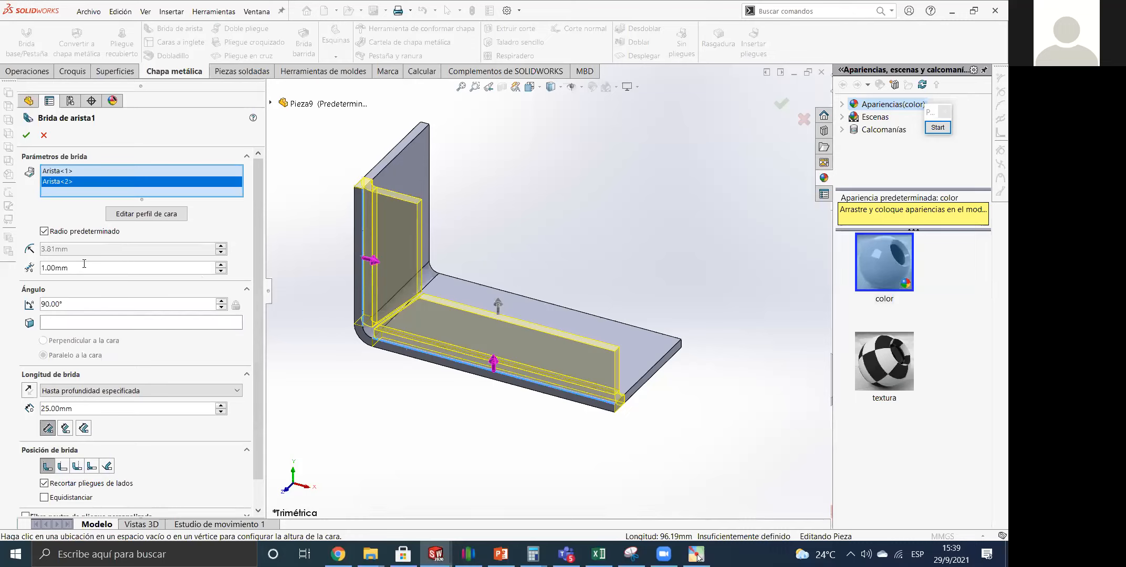
Try a 5 mm gap distance between the two flanges at the mitred corner and restore it to 1 mm.
{"action": "scroll", "coordinate": [450, 341], "scroll_direction": "down", "scroll_amount": 2}
{"action": "scroll", "coordinate": [367, 263], "scroll_direction": "down", "scroll_amount": 4}
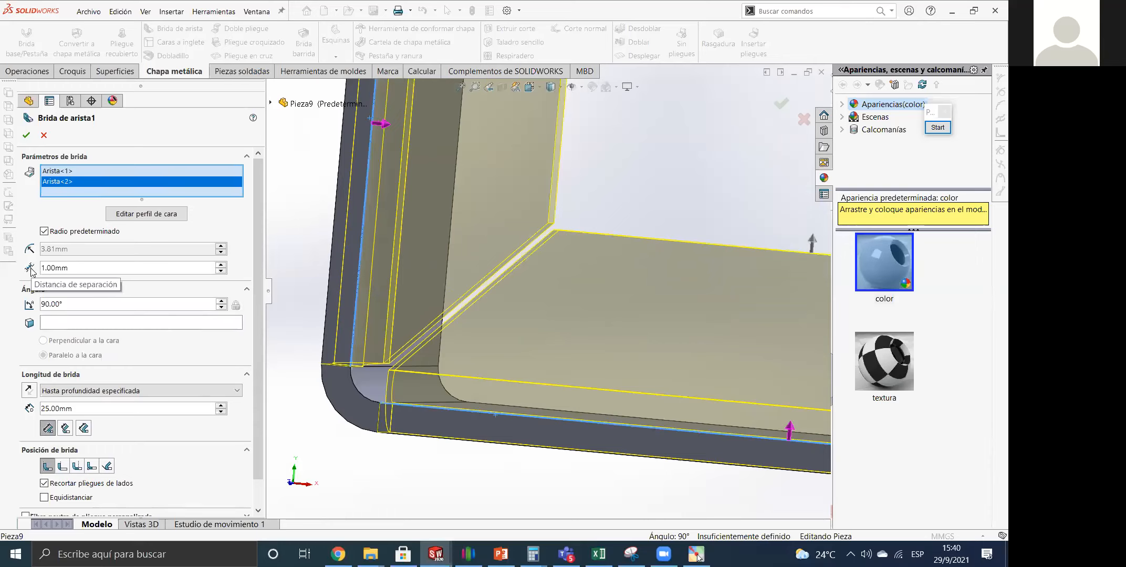
{"action": "left_click", "coordinate": [220, 264]}
{"action": "left_click", "coordinate": [220, 264]}
{"action": "left_click", "coordinate": [220, 264]}
{"action": "left_click", "coordinate": [220, 264]}
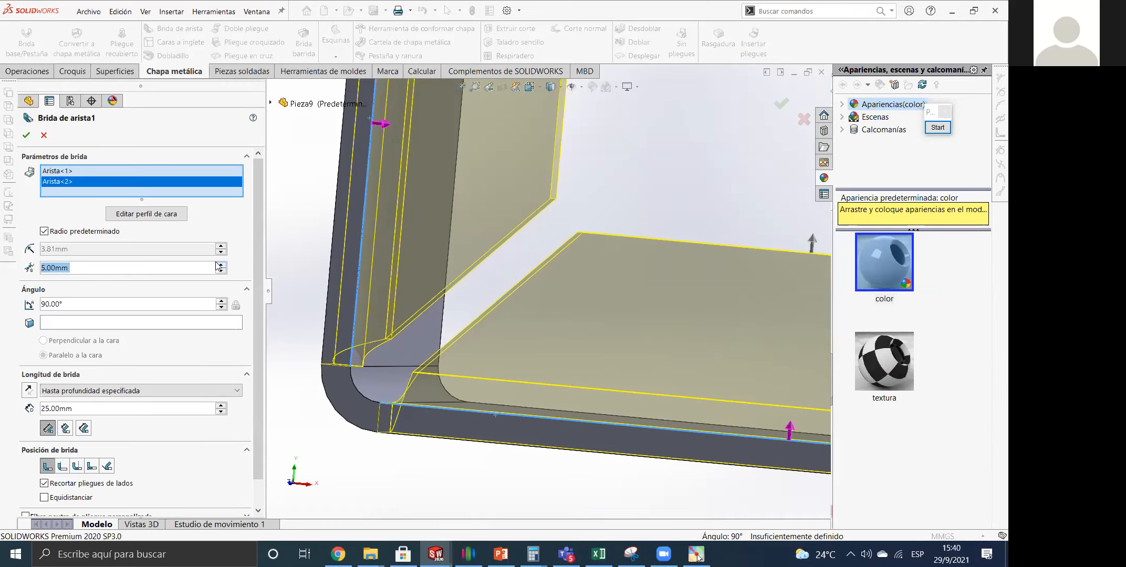
{"action": "type", "text": "1"}
{"action": "key", "text": "Return"}
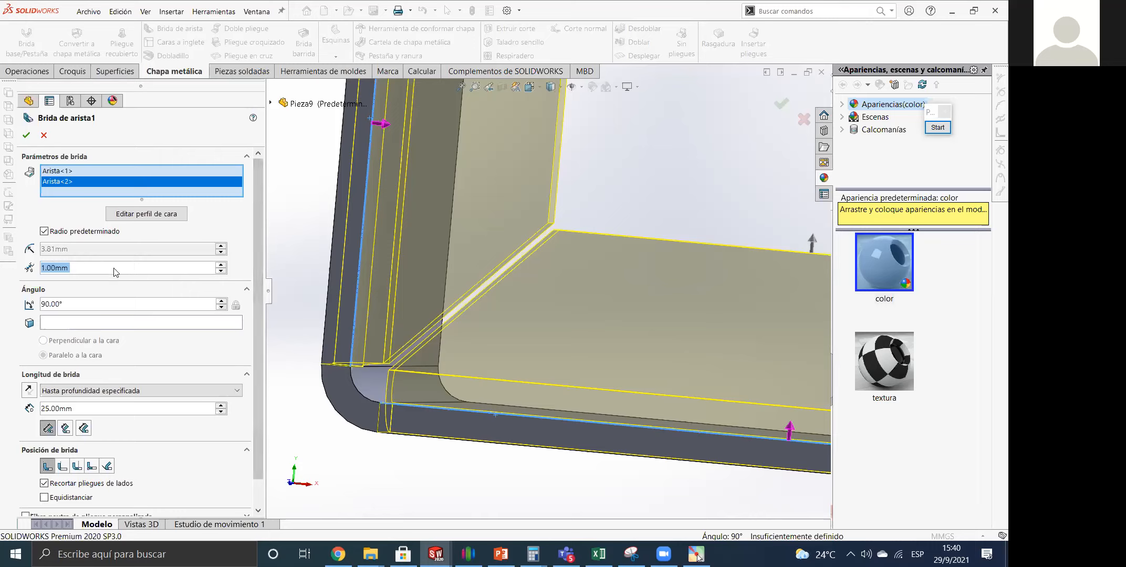
Review the flange length and flange position options on slide 8 in PowerPoint and return to Pieza9 in SOLIDWORKS.
{"action": "scroll", "coordinate": [262, 246], "scroll_direction": "down", "scroll_amount": 2}
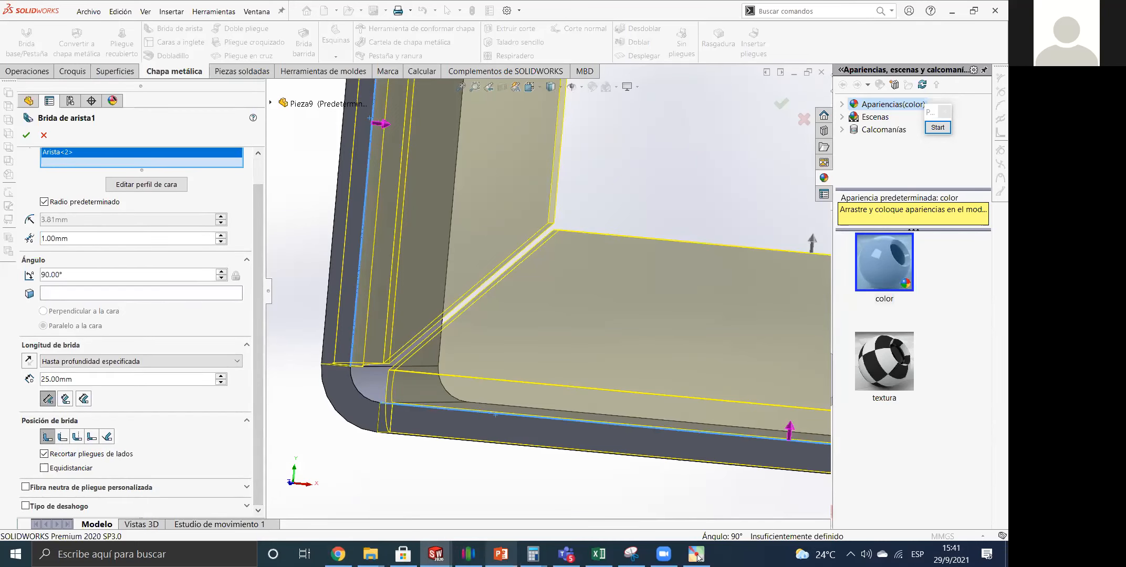
{"action": "left_click", "coordinate": [501, 554]}
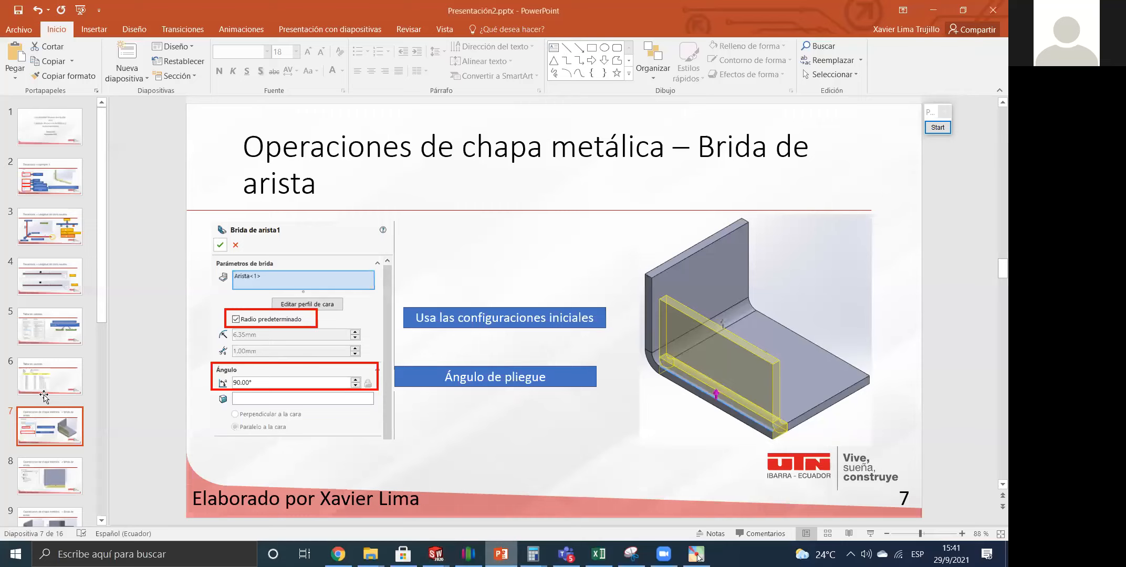
{"action": "left_click", "coordinate": [61, 467]}
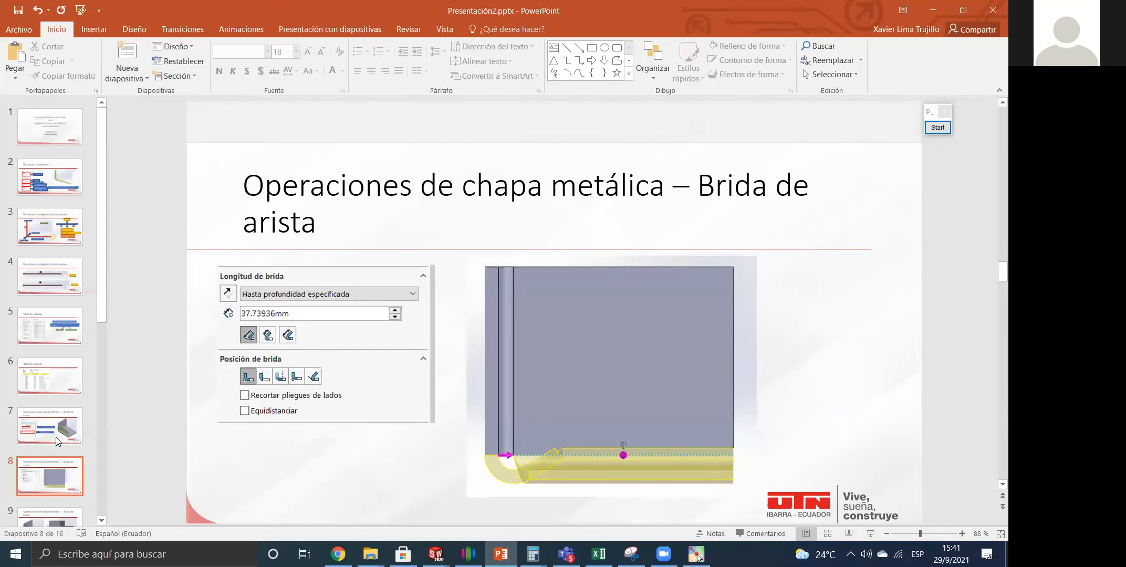
{"action": "left_click", "coordinate": [55, 437]}
{"action": "left_click", "coordinate": [52, 471]}
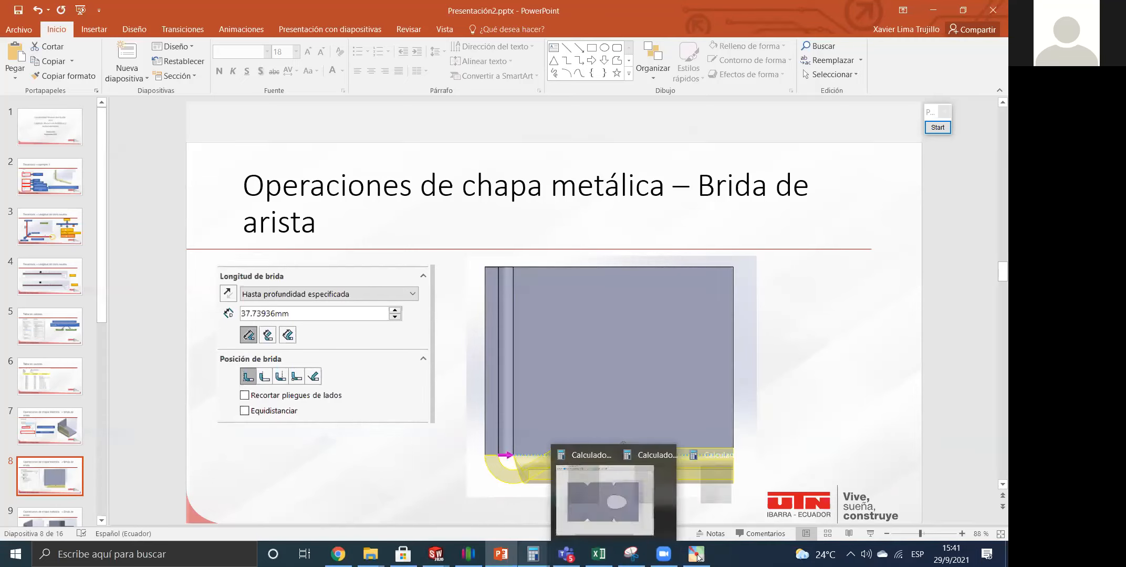
{"action": "left_click", "coordinate": [435, 554]}
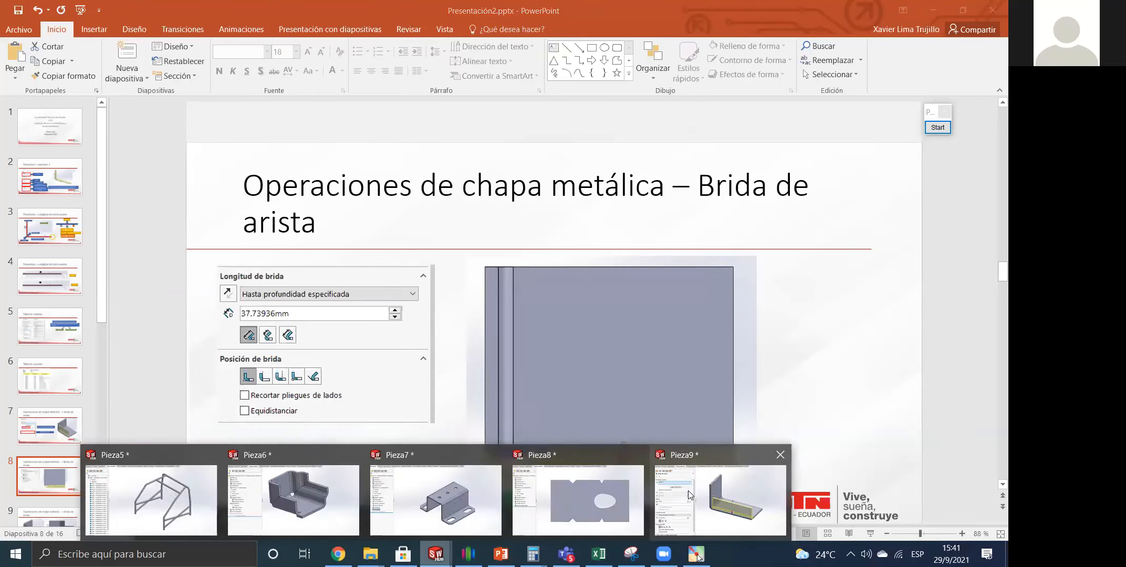
{"action": "left_click", "coordinate": [660, 478]}
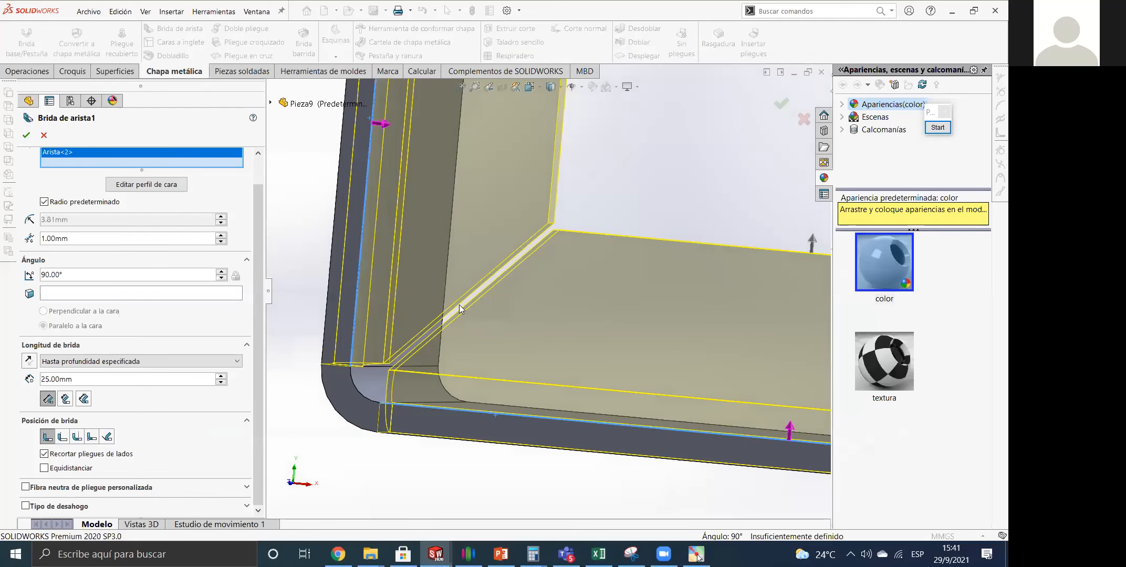
In a close-up flat view of the flange corner, mark the bend curve and the plate's outline with screen annotations, and end the annotation.
{"action": "scroll", "coordinate": [459, 305], "scroll_direction": "up", "scroll_amount": 6}
{"action": "mouse_move", "coordinate": [524, 299]}
{"action": "middle_mouse_down"}
{"action": "mouse_move", "coordinate": [437, 425]}
{"action": "mouse_move", "coordinate": [496, 333]}
{"action": "mouse_move", "coordinate": [541, 309]}
{"action": "middle_mouse_up"}
{"action": "key", "text": "space"}
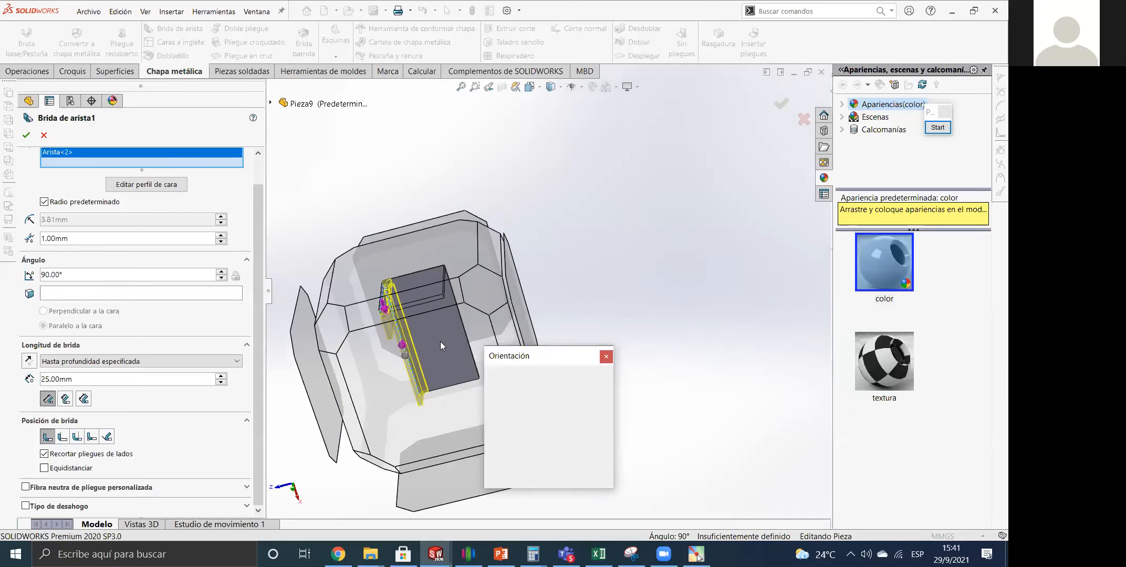
{"action": "left_click", "coordinate": [439, 335]}
{"action": "scroll", "coordinate": [517, 197], "scroll_direction": "down", "scroll_amount": 5}
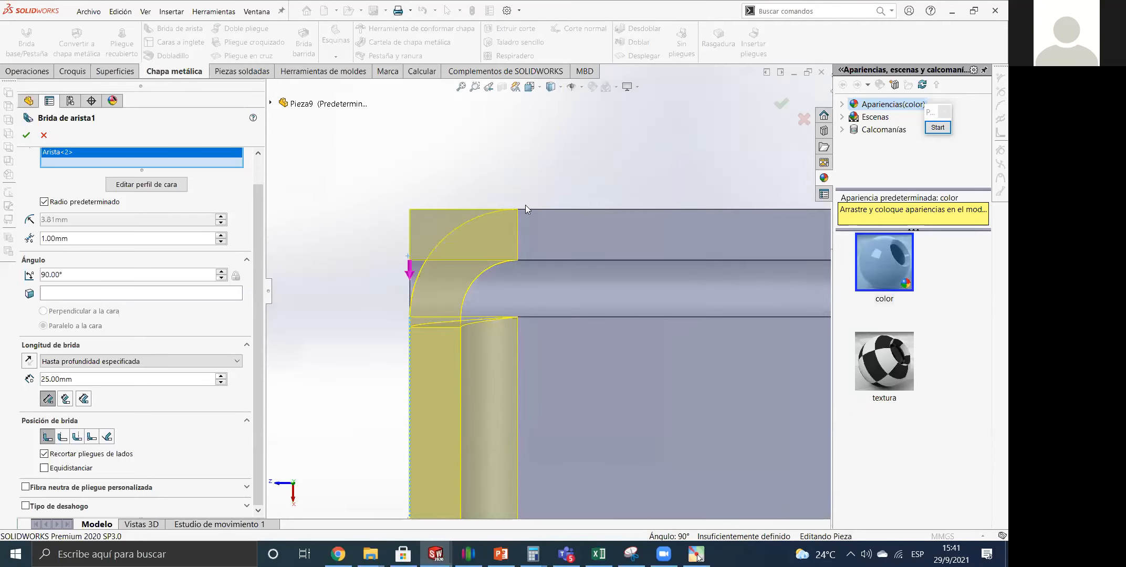
{"action": "scroll", "coordinate": [485, 230], "scroll_direction": "up", "scroll_amount": 1}
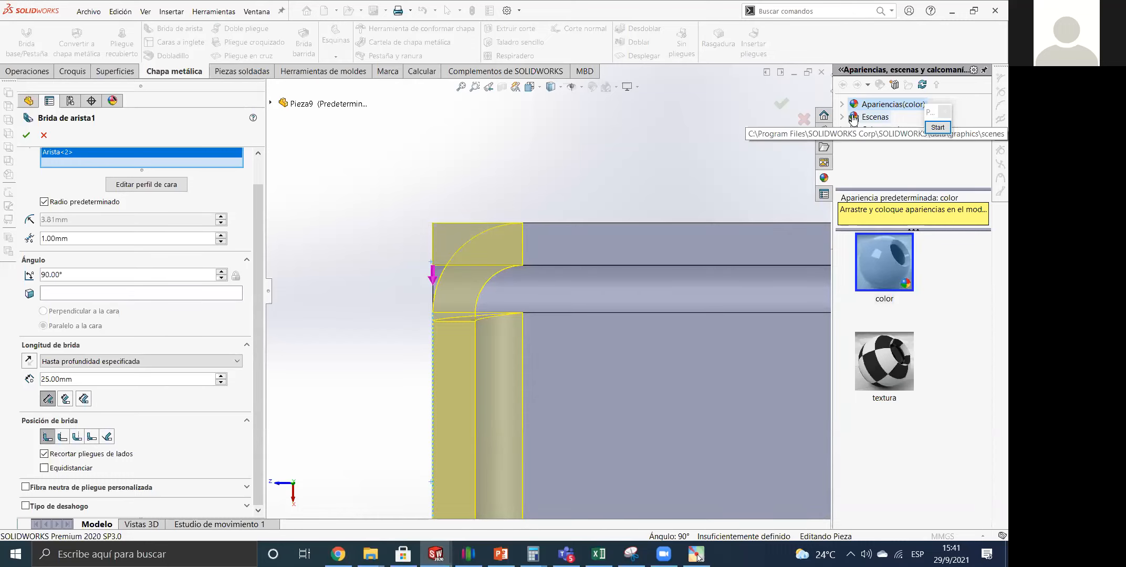
{"action": "left_click", "coordinate": [937, 127]}
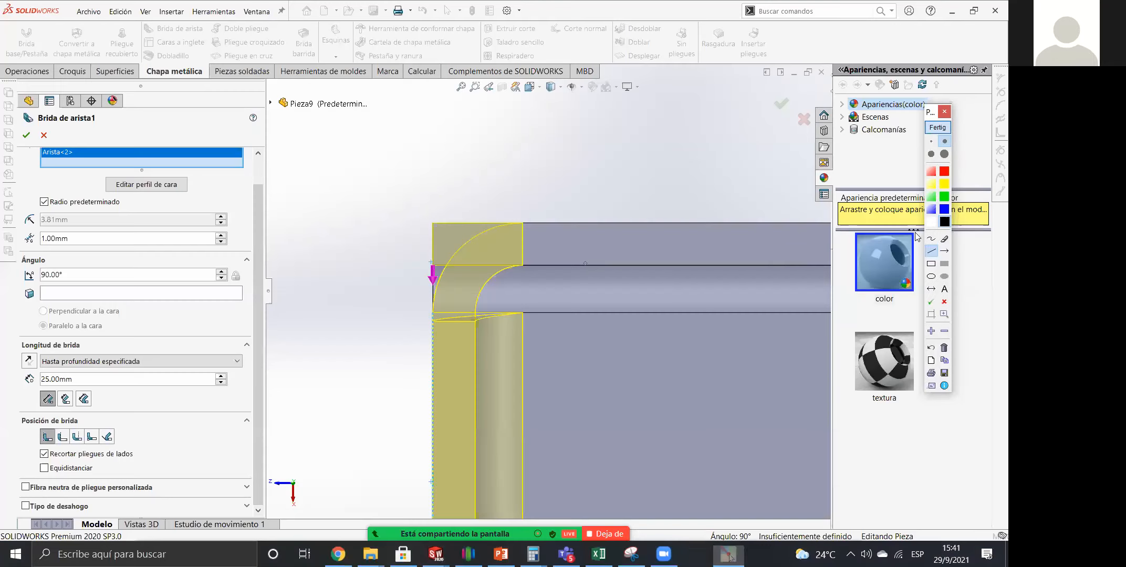
{"action": "left_click", "coordinate": [931, 239]}
{"action": "left_click", "coordinate": [518, 241]}
{"action": "left_click_drag", "start_coordinate": [476, 284], "coordinate": [462, 337]}
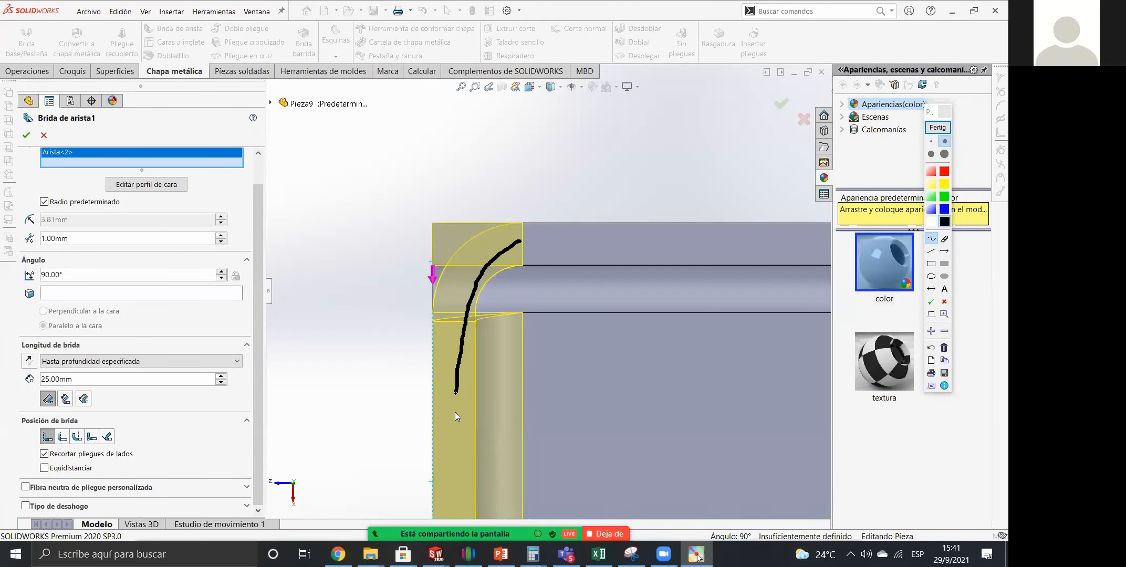
{"action": "left_click", "coordinate": [931, 251]}
{"action": "mouse_move", "coordinate": [433, 223]}
{"action": "left_mouse_down"}
{"action": "mouse_move", "coordinate": [820, 221]}
{"action": "mouse_move", "coordinate": [432, 232]}
{"action": "mouse_move", "coordinate": [433, 314]}
{"action": "mouse_move", "coordinate": [827, 312]}
{"action": "left_mouse_up"}
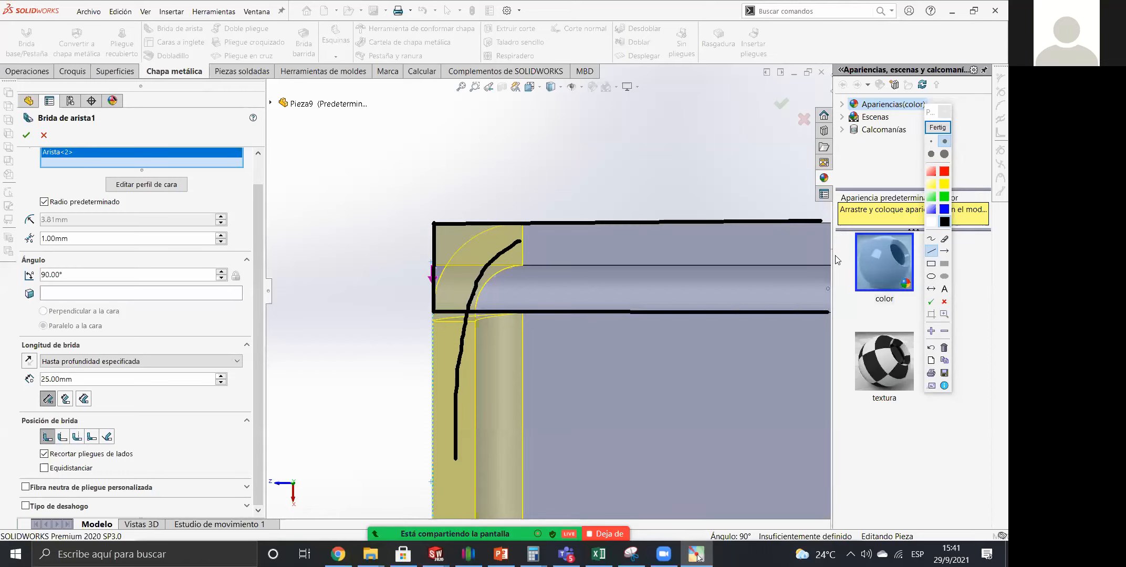
{"action": "left_click", "coordinate": [937, 127]}
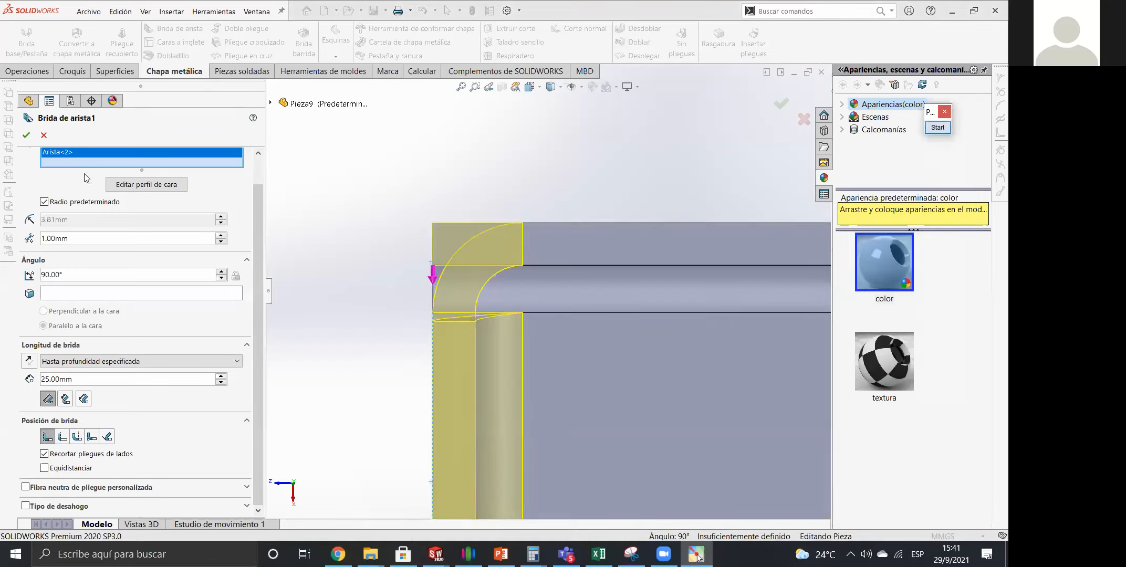
Compare measuring the 25 mm flange length from the inner and outer virtual sharps, leaving the outer virtual sharp selected.
{"action": "left_click", "coordinate": [65, 399]}
{"action": "scroll", "coordinate": [473, 369], "scroll_direction": "up", "scroll_amount": 2}
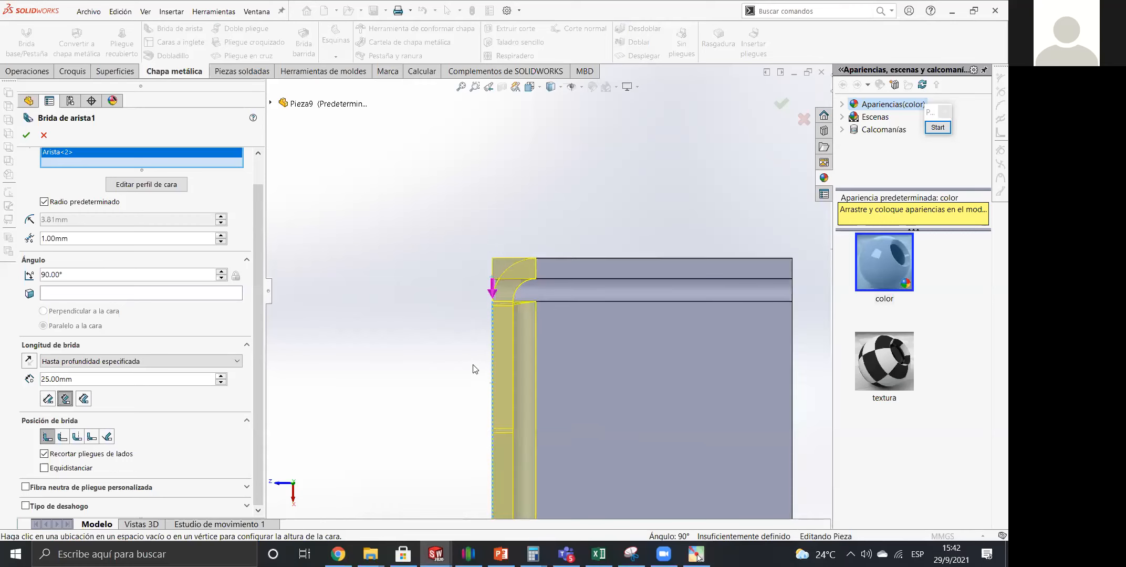
{"action": "left_click", "coordinate": [47, 398]}
{"action": "left_click", "coordinate": [65, 398]}
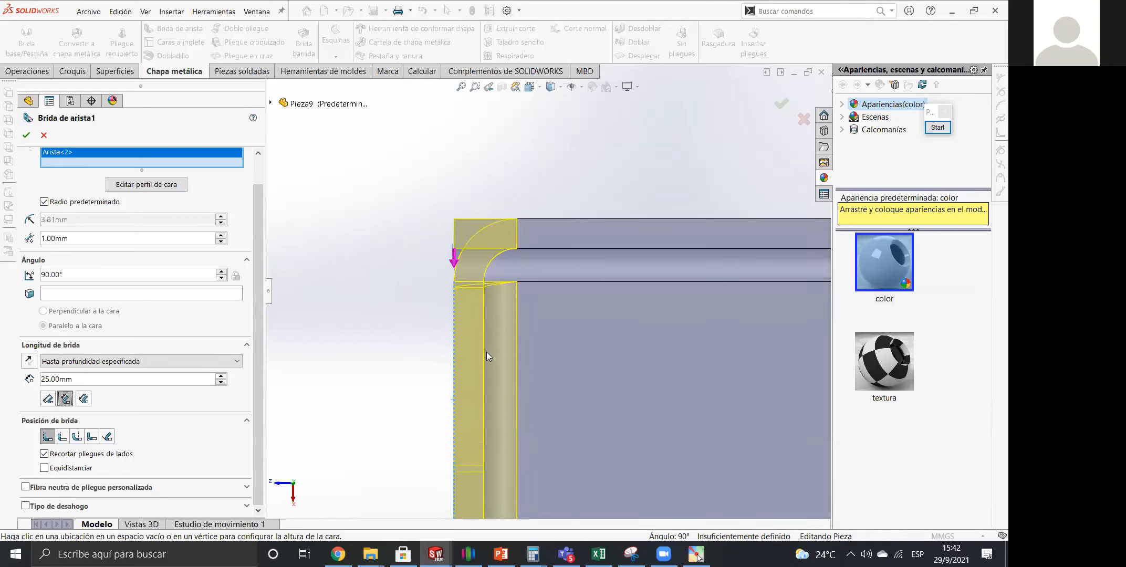
{"action": "scroll", "coordinate": [540, 350], "scroll_direction": "up", "scroll_amount": 5}
{"action": "scroll", "coordinate": [551, 399], "scroll_direction": "down", "scroll_amount": 3}
{"action": "middle_click_drag", "start_coordinate": [573, 312], "coordinate": [602, 323]}
{"action": "scroll", "coordinate": [599, 155], "scroll_direction": "down", "scroll_amount": 4}
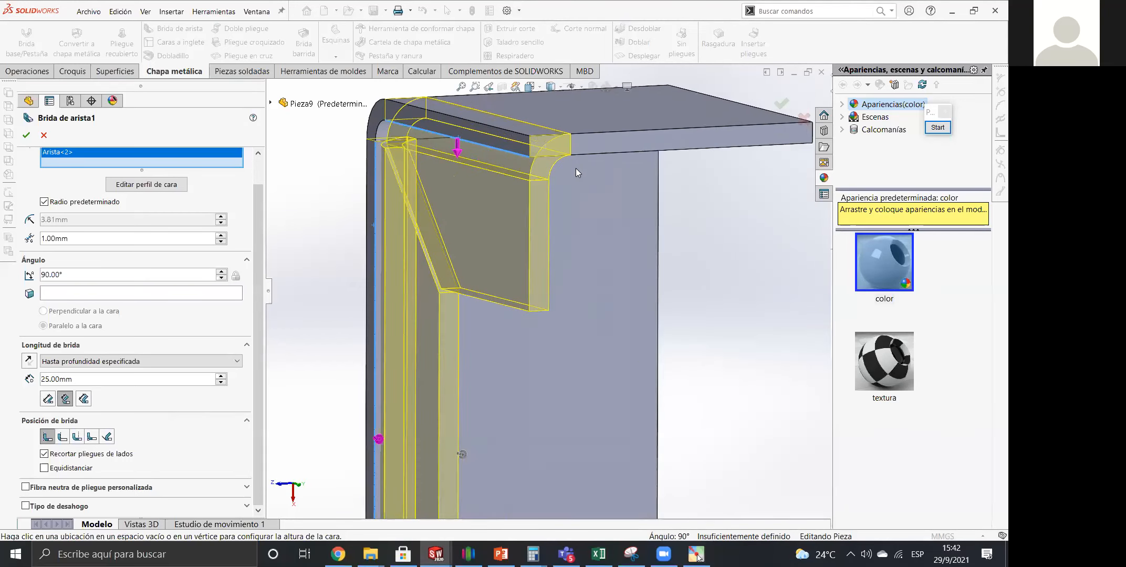
{"action": "left_click", "coordinate": [48, 399]}
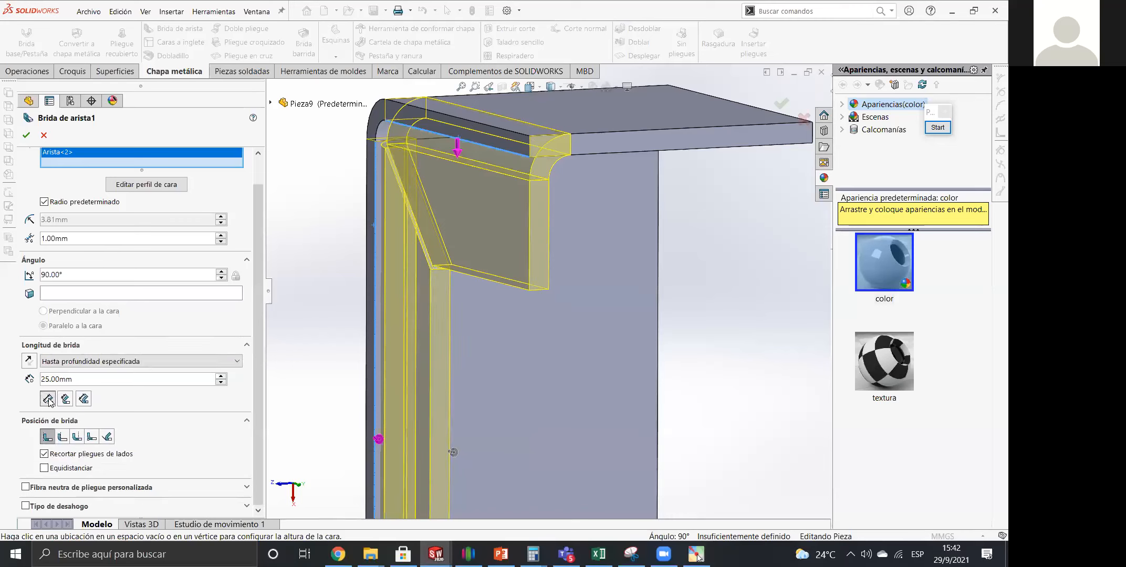
Annotate the outer virtual sharp with two crossing black lines and the flange length with a red arrow, and end the annotation.
{"action": "left_click", "coordinate": [937, 128]}
{"action": "left_click", "coordinate": [932, 251]}
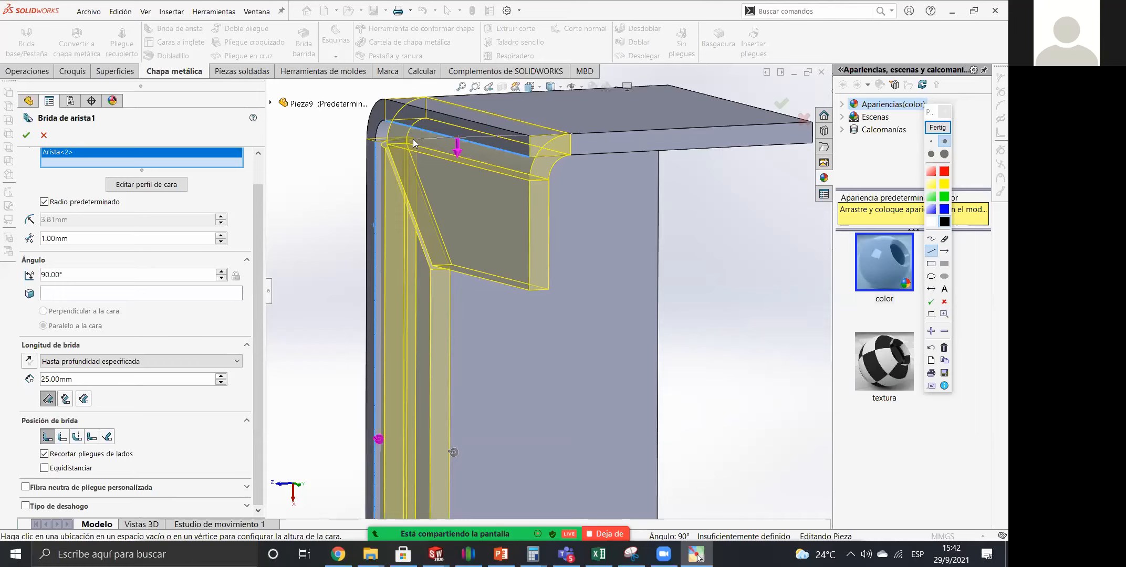
{"action": "left_click_drag", "start_coordinate": [393, 139], "coordinate": [580, 133]}
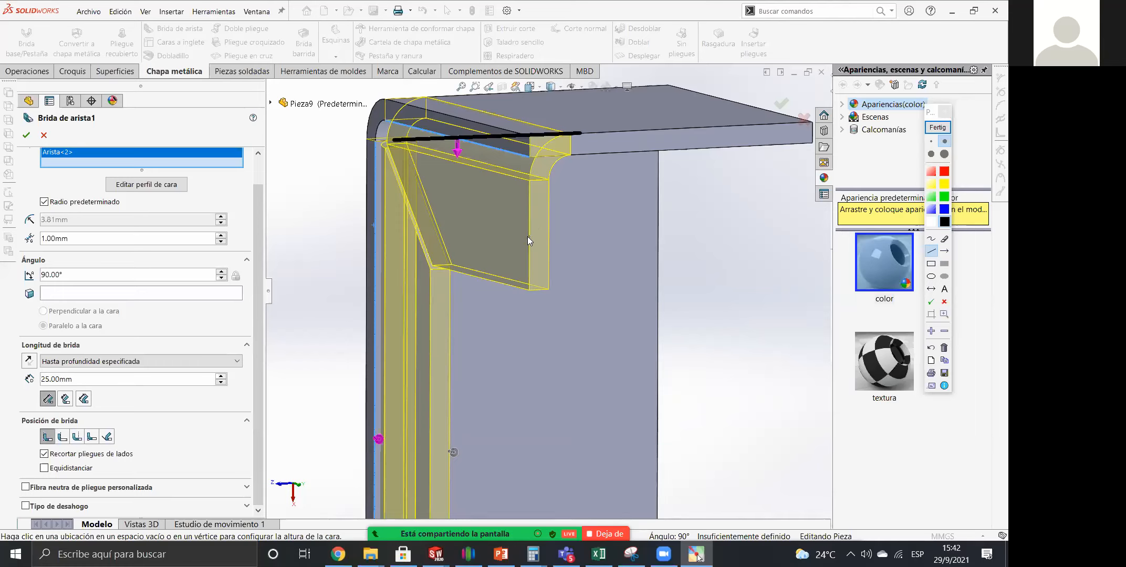
{"action": "left_click_drag", "start_coordinate": [527, 106], "coordinate": [528, 238]}
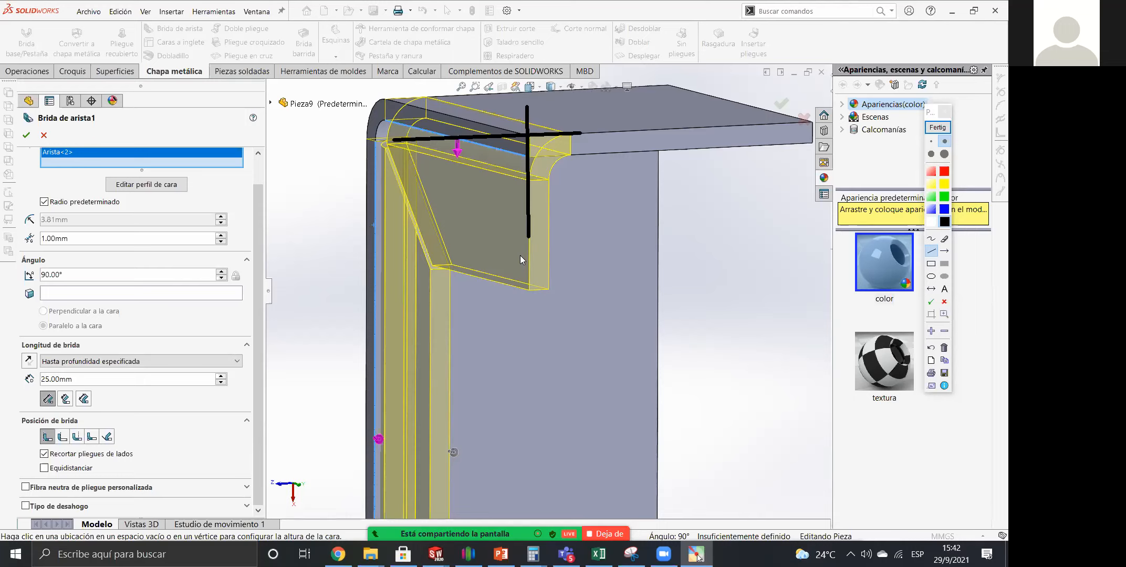
{"action": "left_click", "coordinate": [943, 252]}
{"action": "left_click_drag", "start_coordinate": [543, 134], "coordinate": [545, 289]}
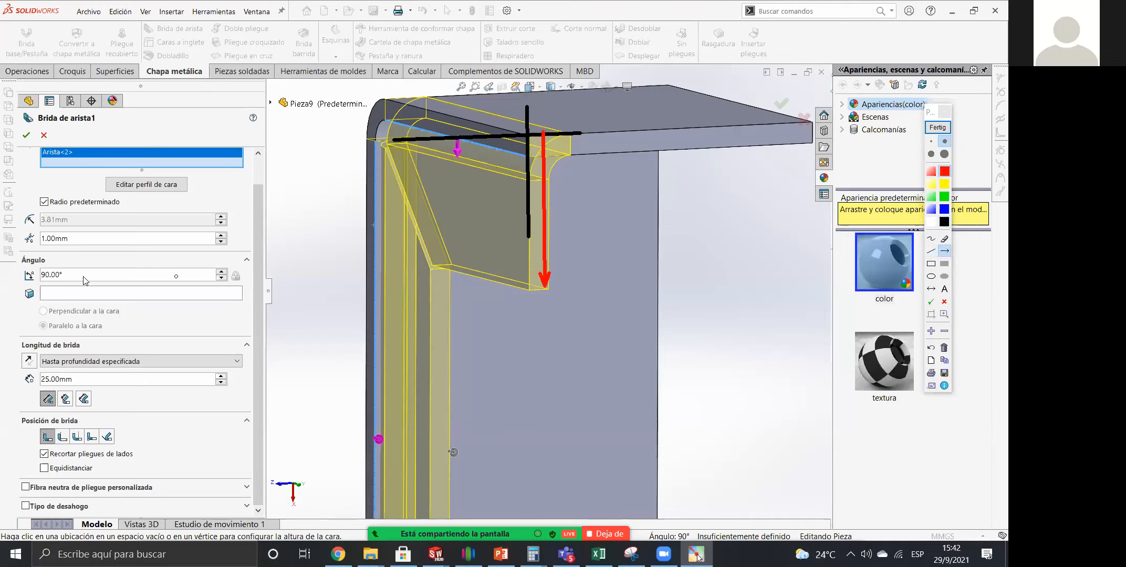
{"action": "left_click", "coordinate": [945, 128]}
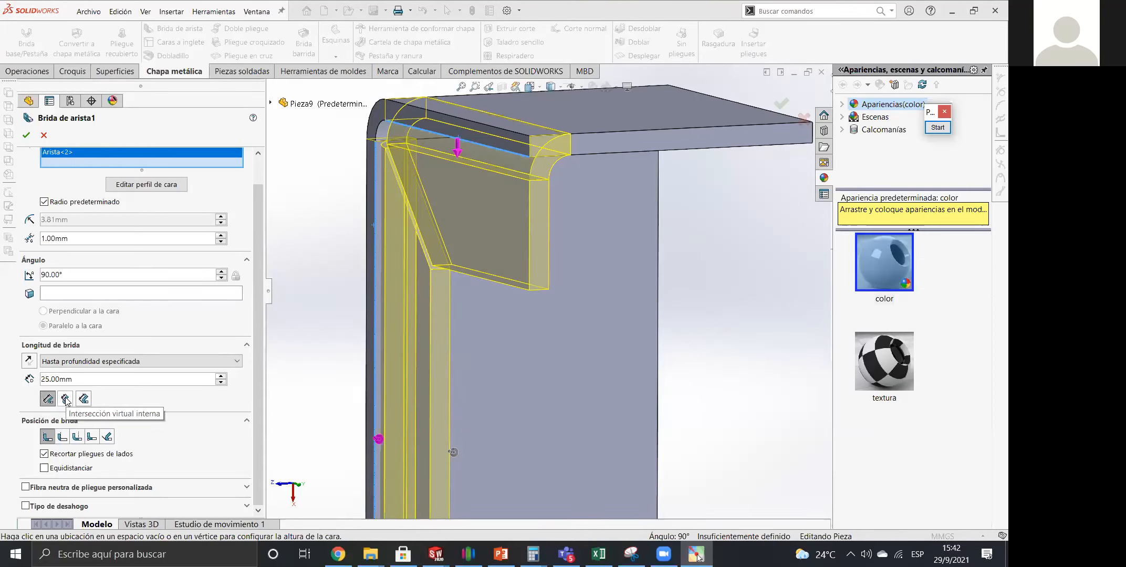
Measure the 25 mm flange length from the inner virtual sharp, and temporarily mark it with crossing red lines and a yellow length arrow.
{"action": "left_click", "coordinate": [66, 401]}
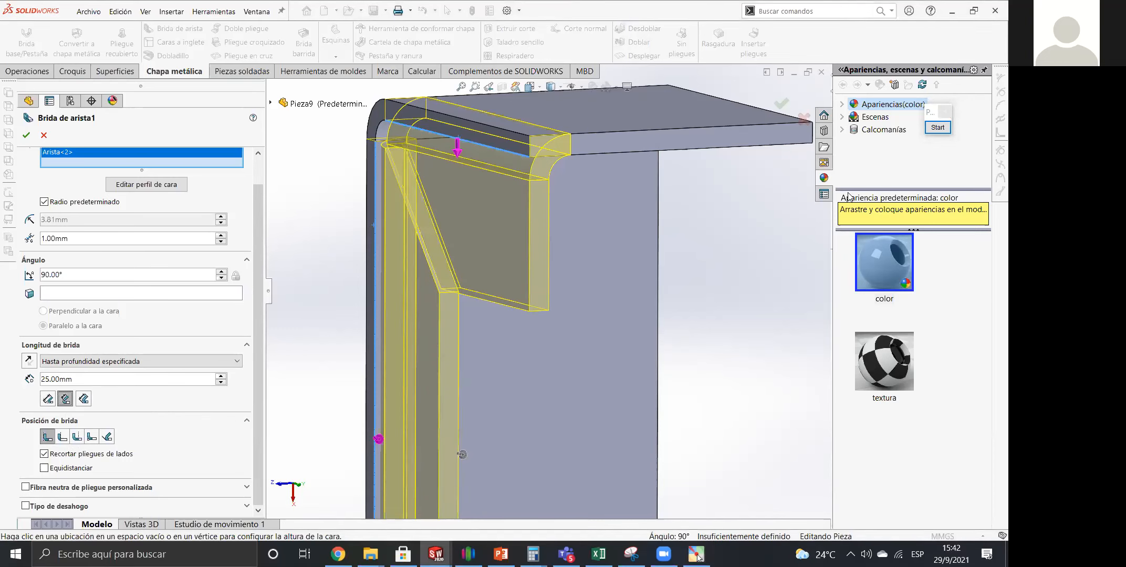
{"action": "left_click", "coordinate": [938, 129]}
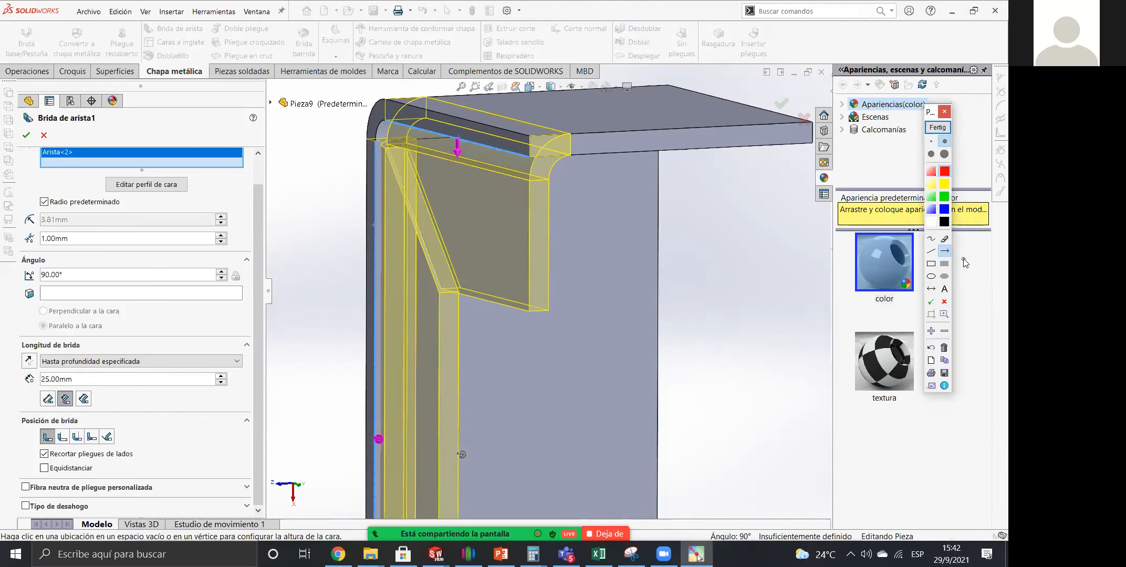
{"action": "left_click", "coordinate": [931, 252]}
{"action": "left_click_drag", "start_coordinate": [647, 152], "coordinate": [423, 158]}
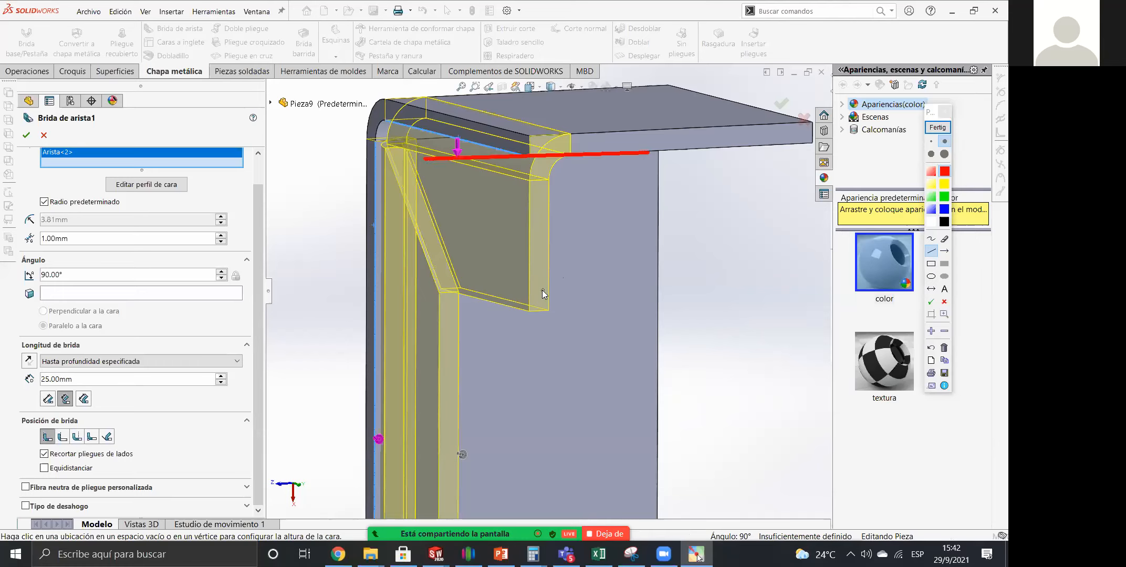
{"action": "left_click_drag", "start_coordinate": [548, 285], "coordinate": [548, 124]}
{"action": "left_click", "coordinate": [944, 250]}
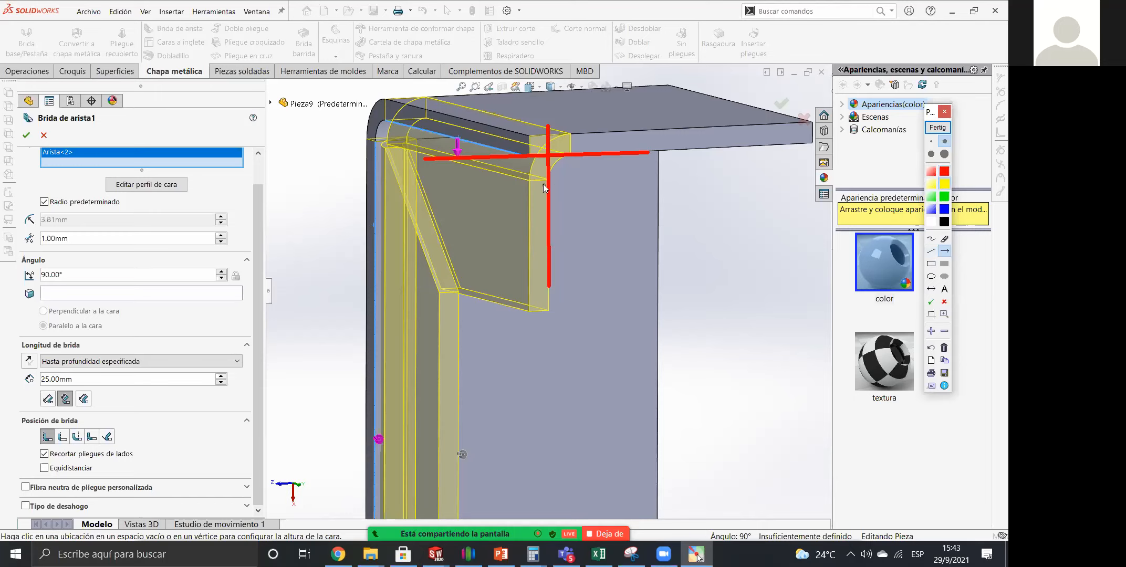
{"action": "left_click_drag", "start_coordinate": [562, 155], "coordinate": [561, 309]}
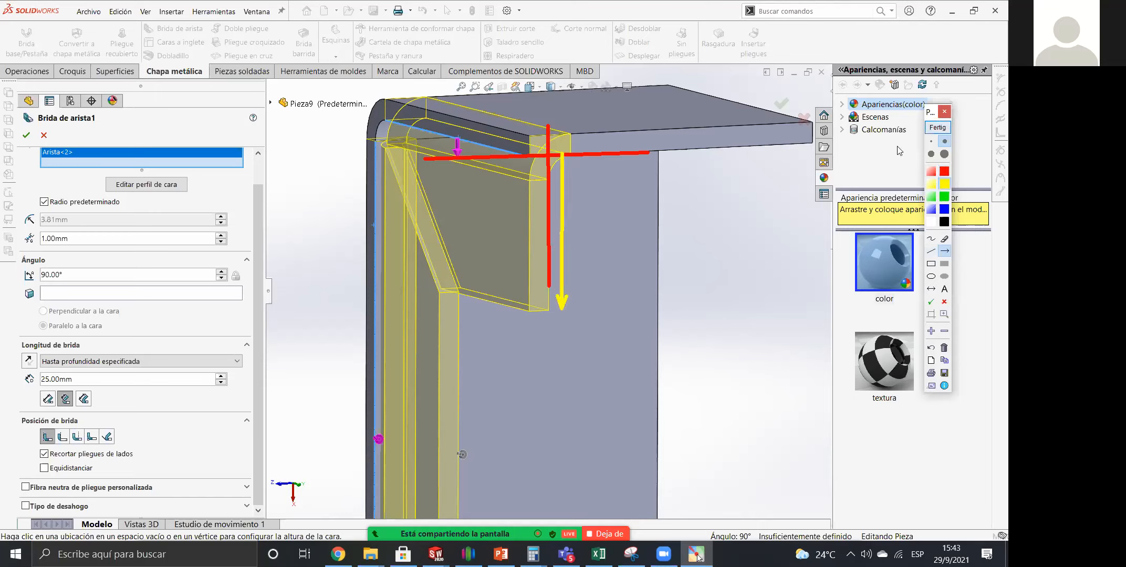
{"action": "left_click", "coordinate": [937, 127]}
Compare the outer and inner virtual sharps, set the flange length to Tangent Bend, and temporarily mark the length with a yellow arrow.
{"action": "left_click", "coordinate": [53, 398]}
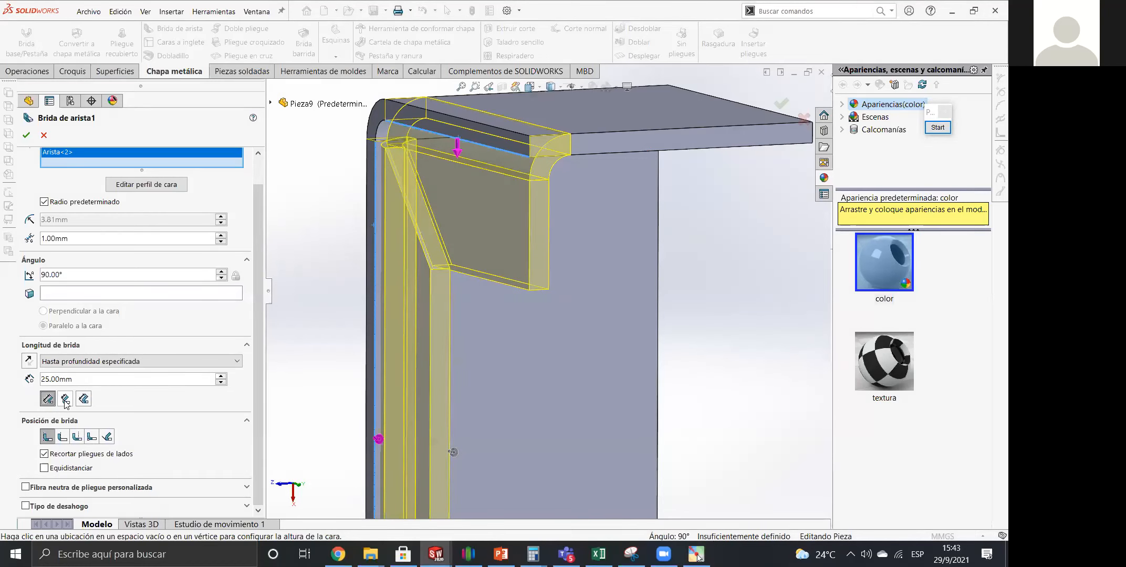
{"action": "left_click", "coordinate": [64, 401]}
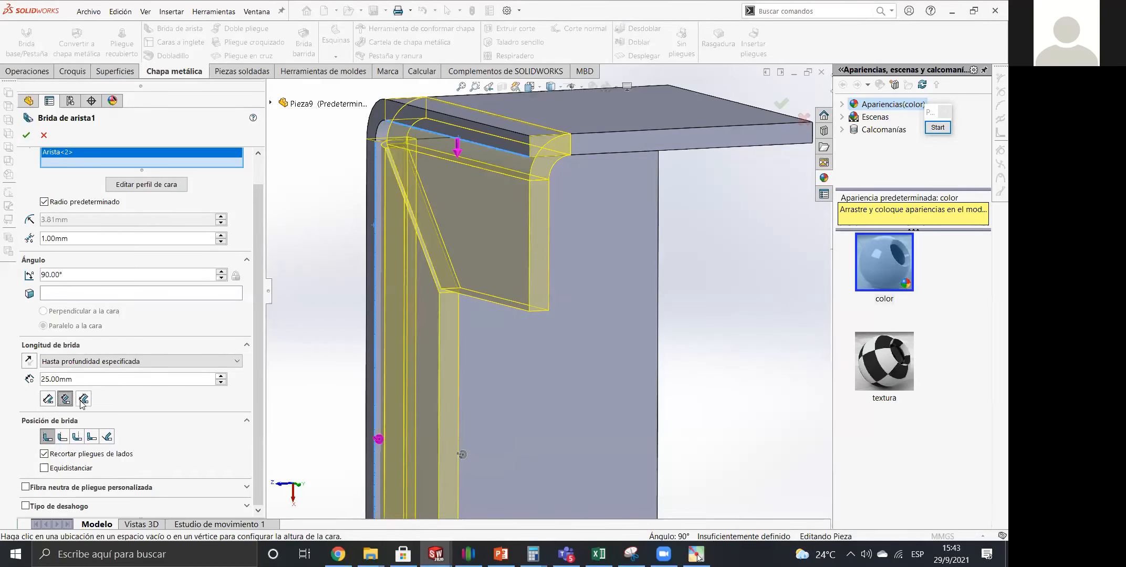
{"action": "left_click", "coordinate": [84, 399]}
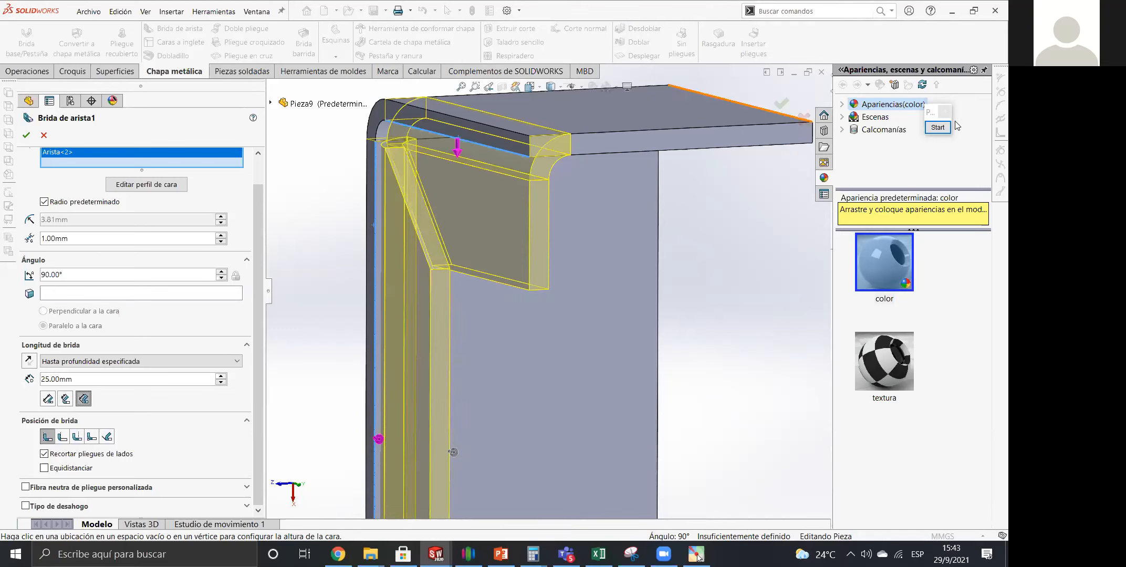
{"action": "left_click", "coordinate": [937, 127]}
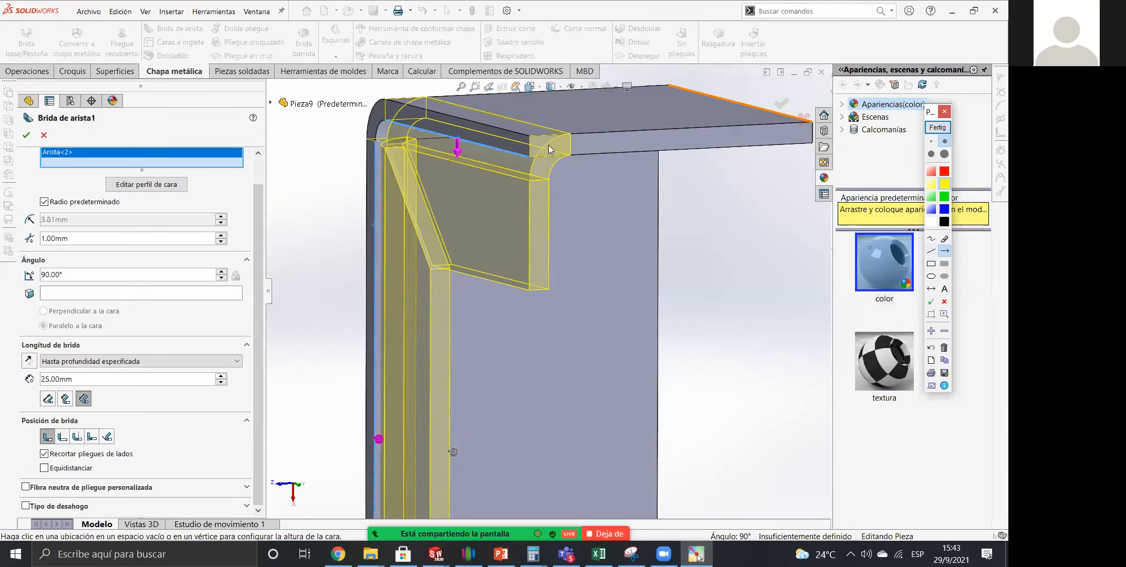
{"action": "left_click_drag", "start_coordinate": [537, 137], "coordinate": [535, 256]}
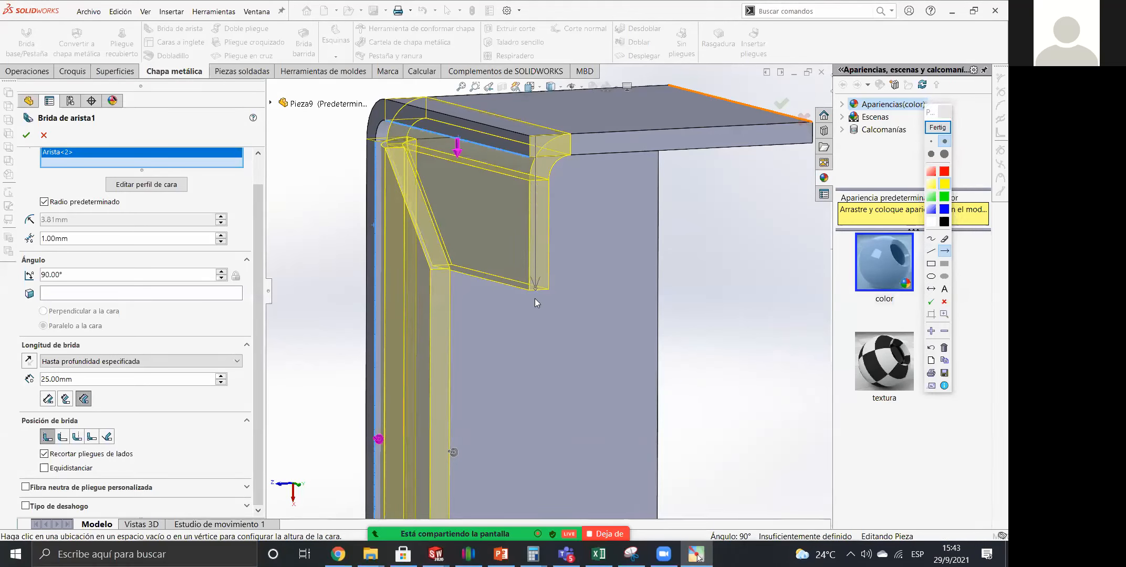
{"action": "left_click_drag", "start_coordinate": [535, 290], "coordinate": [534, 288]}
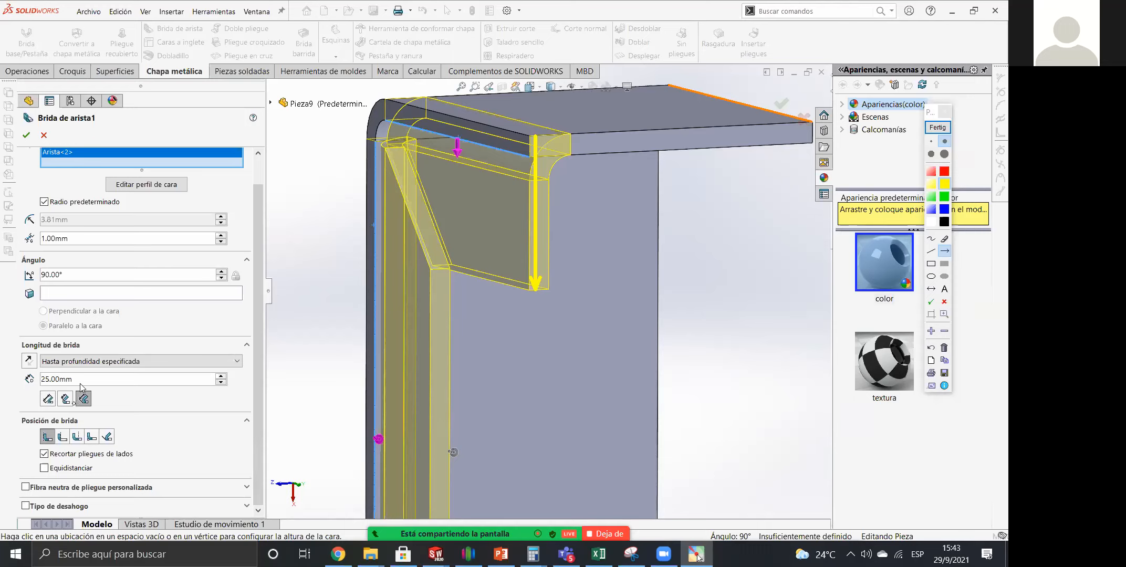
{"action": "left_click", "coordinate": [937, 128]}
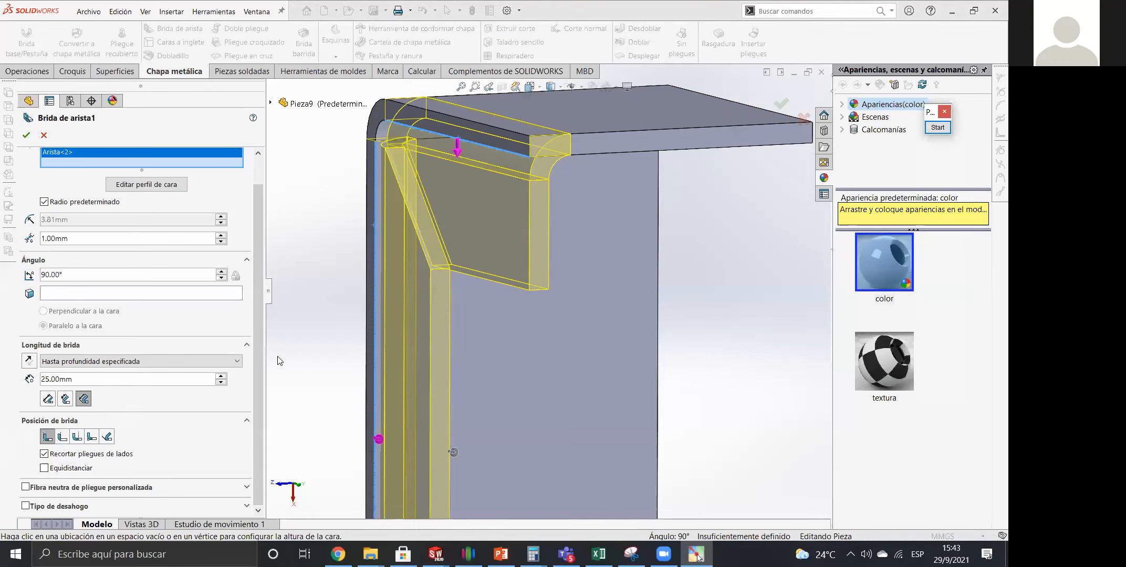
In a close-up flat view of the corner, try the Material Outside flange position and temporarily mark the plate edge with two yellow arrows.
{"action": "scroll", "coordinate": [555, 309], "scroll_direction": "up", "scroll_amount": 2}
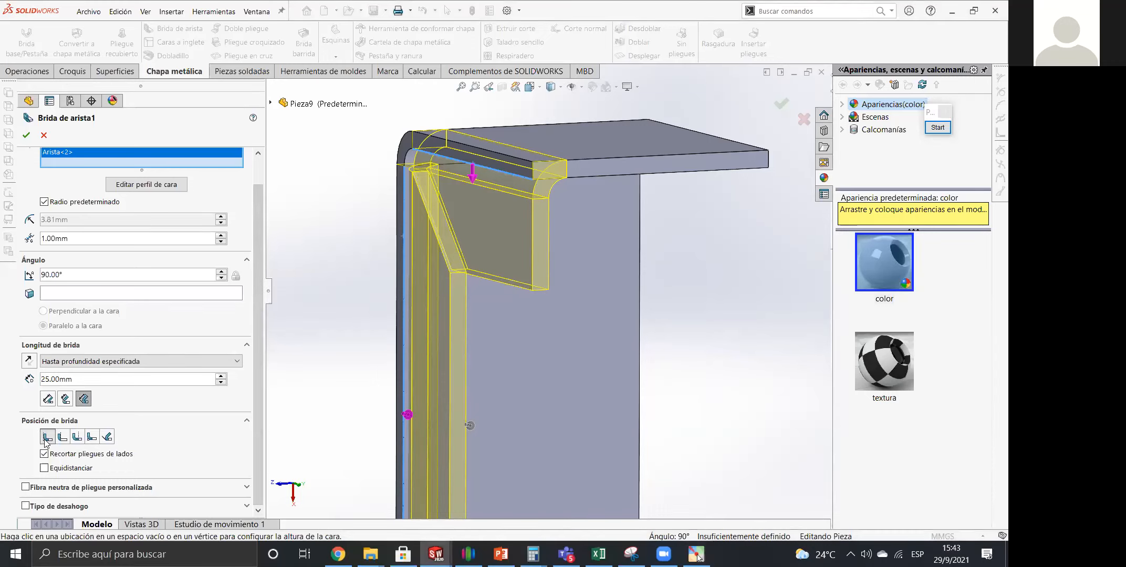
{"action": "key", "text": "space"}
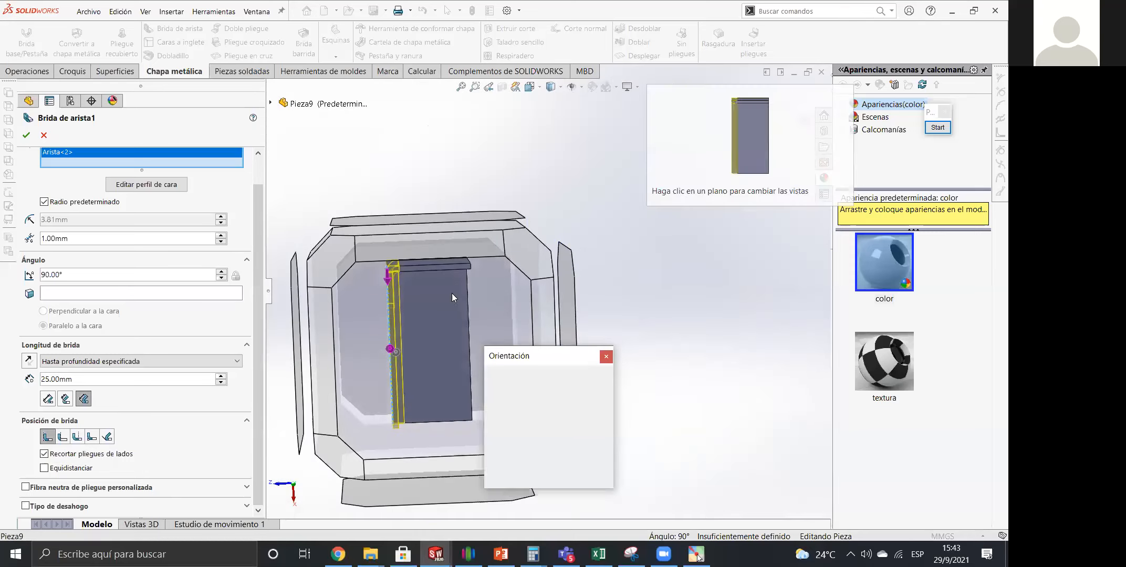
{"action": "scroll", "coordinate": [423, 172], "scroll_direction": "down", "scroll_amount": 10}
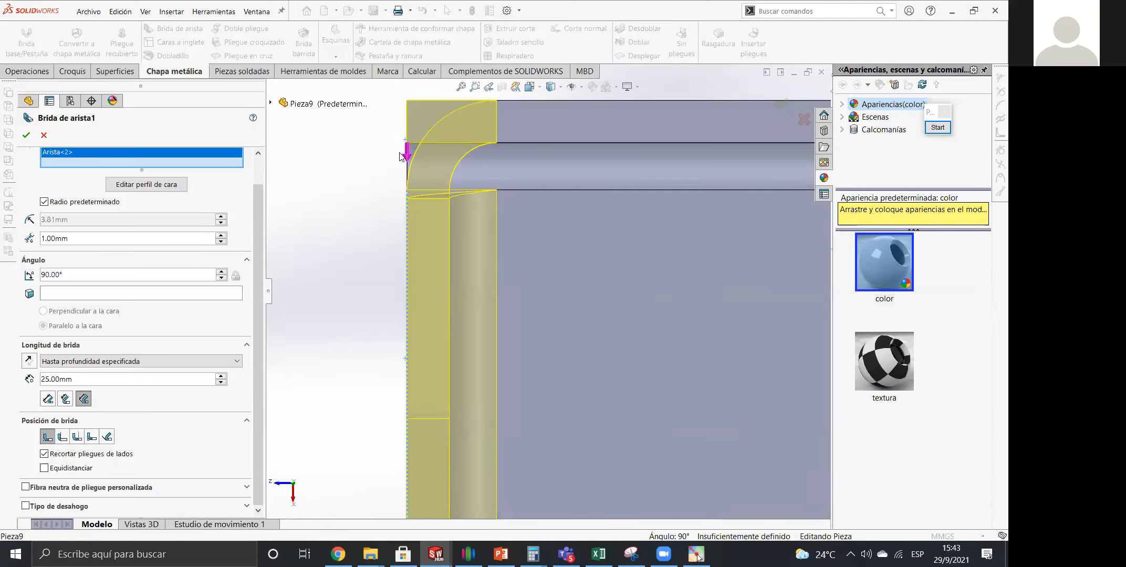
{"action": "left_click", "coordinate": [62, 437]}
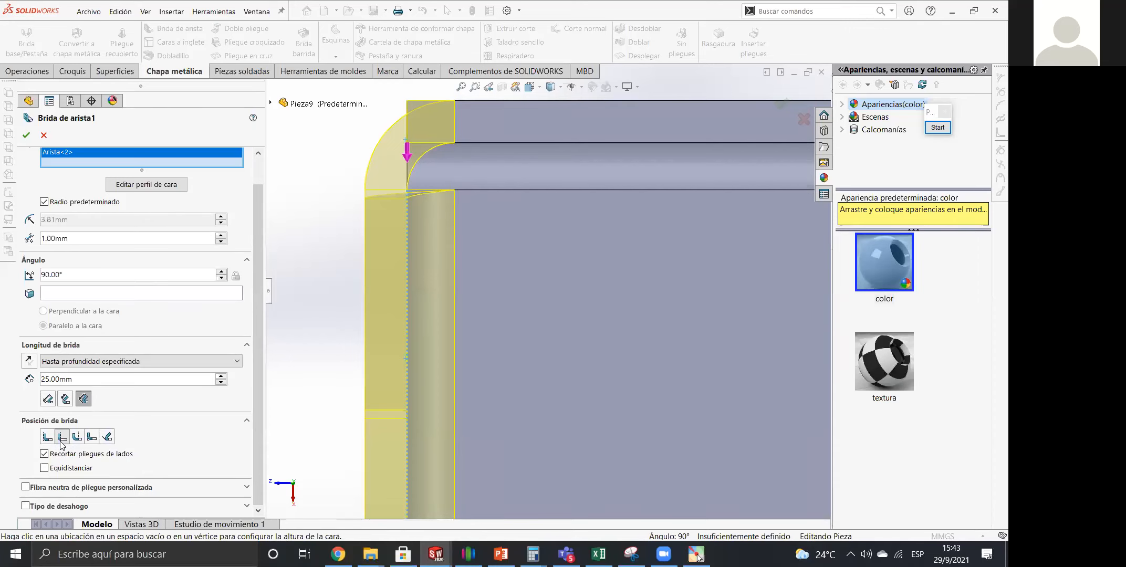
{"action": "left_click", "coordinate": [937, 127]}
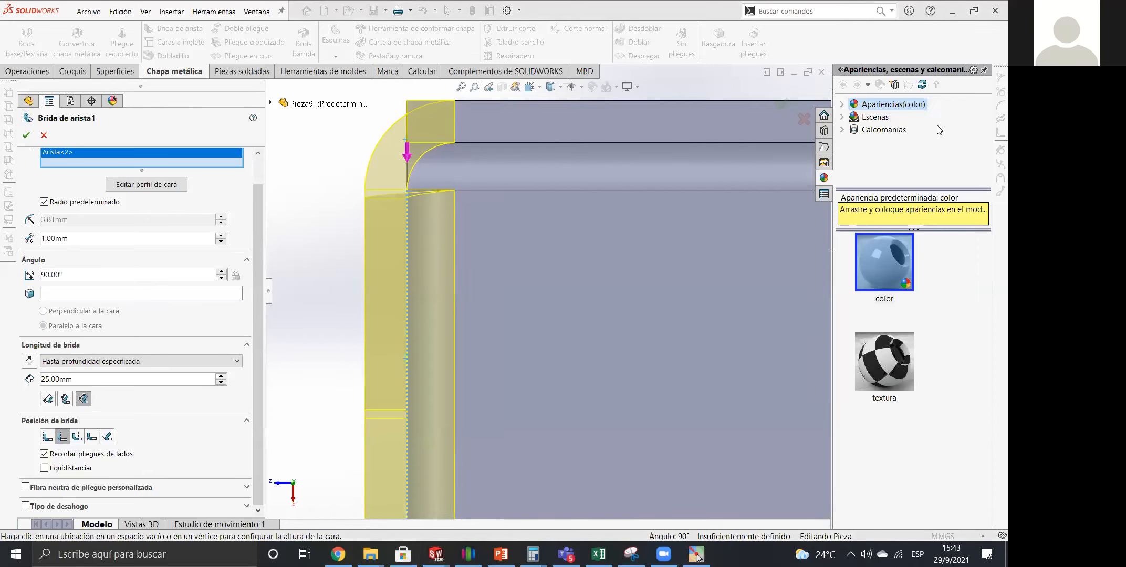
{"action": "left_click_drag", "start_coordinate": [489, 206], "coordinate": [409, 259]}
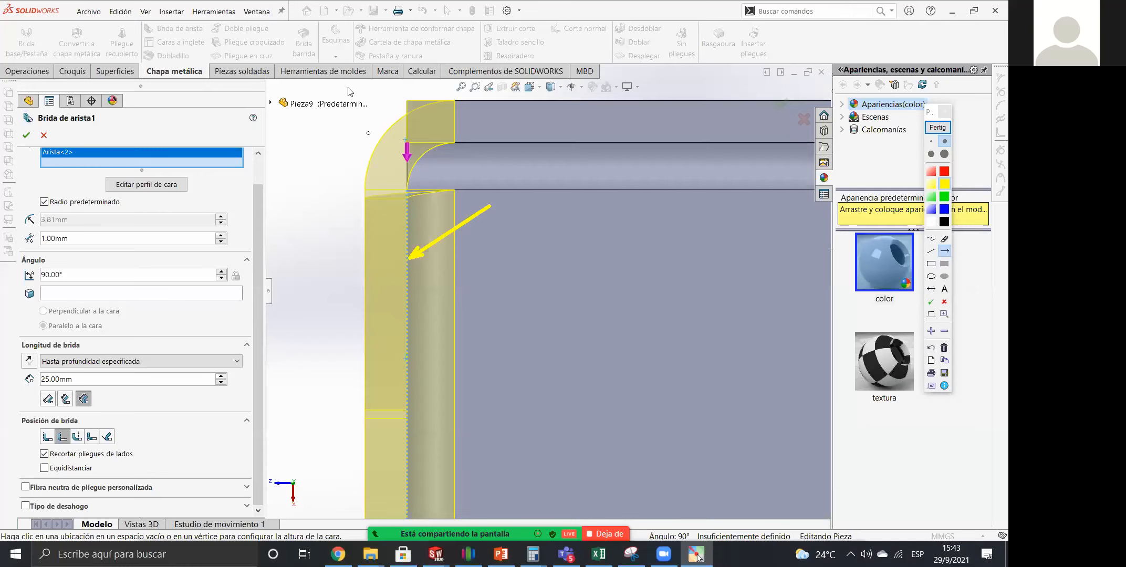
{"action": "left_click_drag", "start_coordinate": [408, 114], "coordinate": [409, 113]}
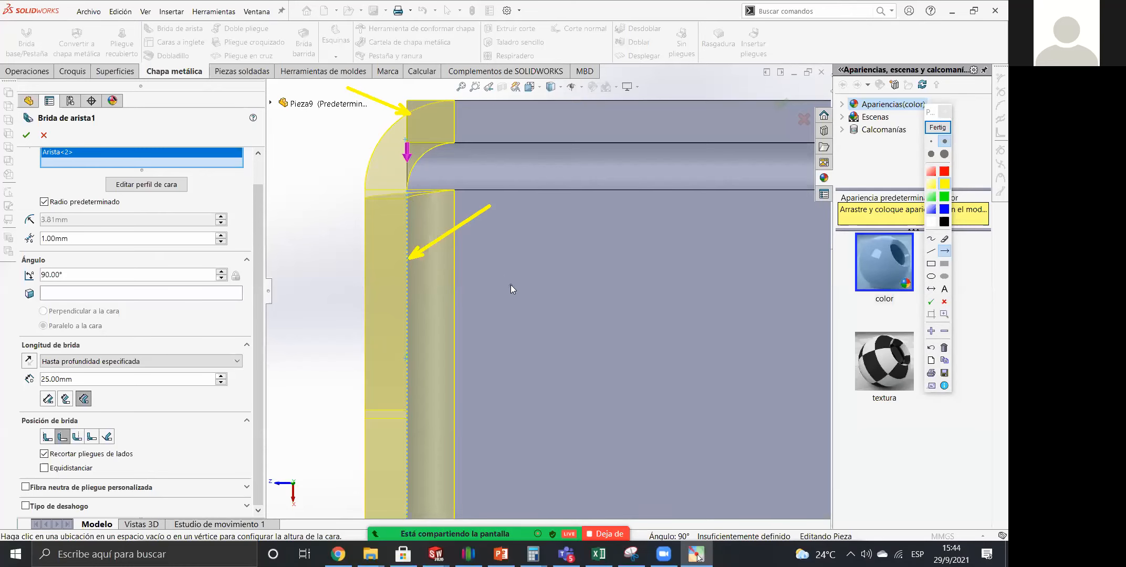
{"action": "left_click", "coordinate": [938, 128]}
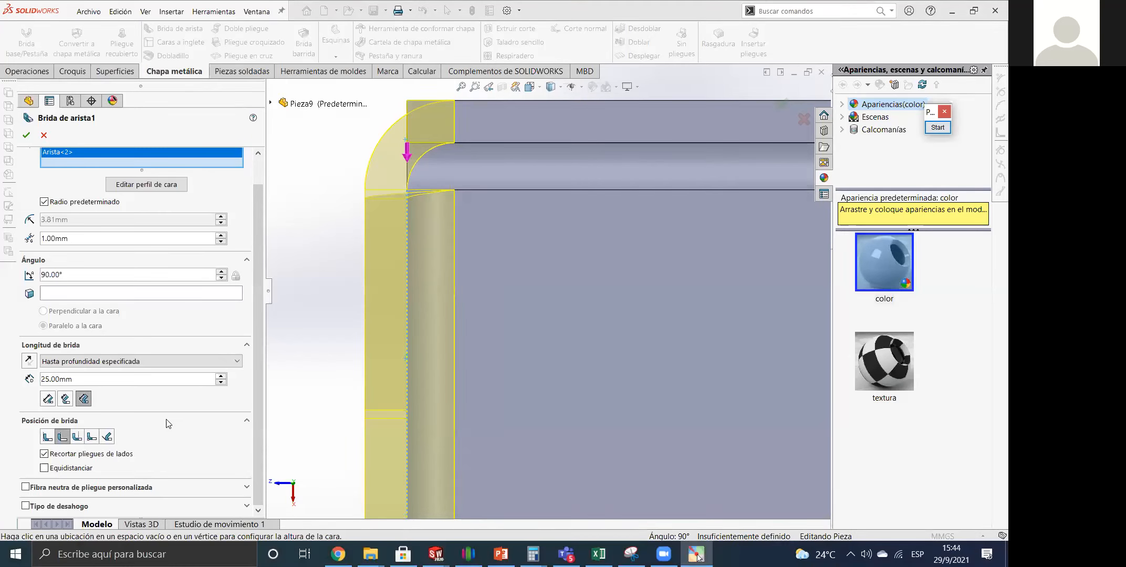
Try the Bend Outside flange position and temporarily mark the bend's outer corner with yellow arrows.
{"action": "left_click", "coordinate": [77, 436]}
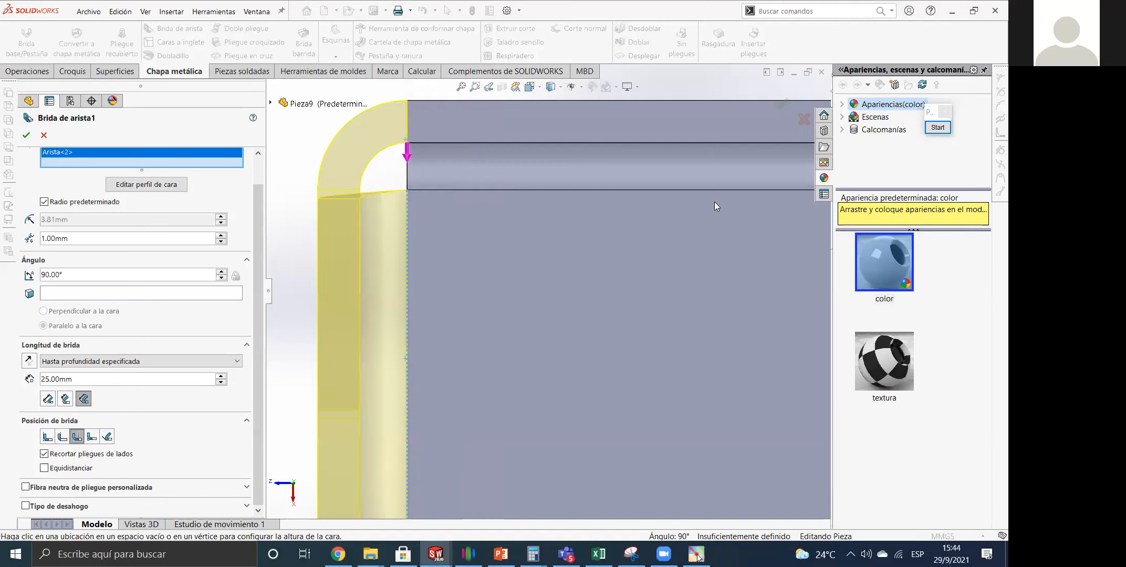
{"action": "left_click", "coordinate": [937, 127]}
{"action": "left_click_drag", "start_coordinate": [313, 290], "coordinate": [317, 93]}
{"action": "left_click_drag", "start_coordinate": [382, 105], "coordinate": [315, 100]}
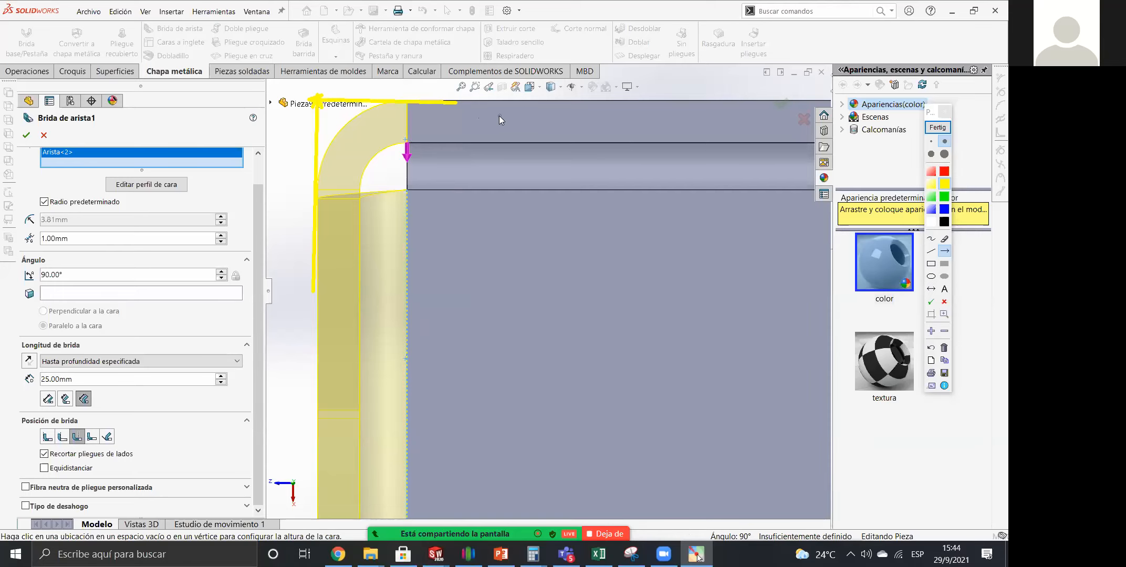
{"action": "left_click", "coordinate": [940, 127]}
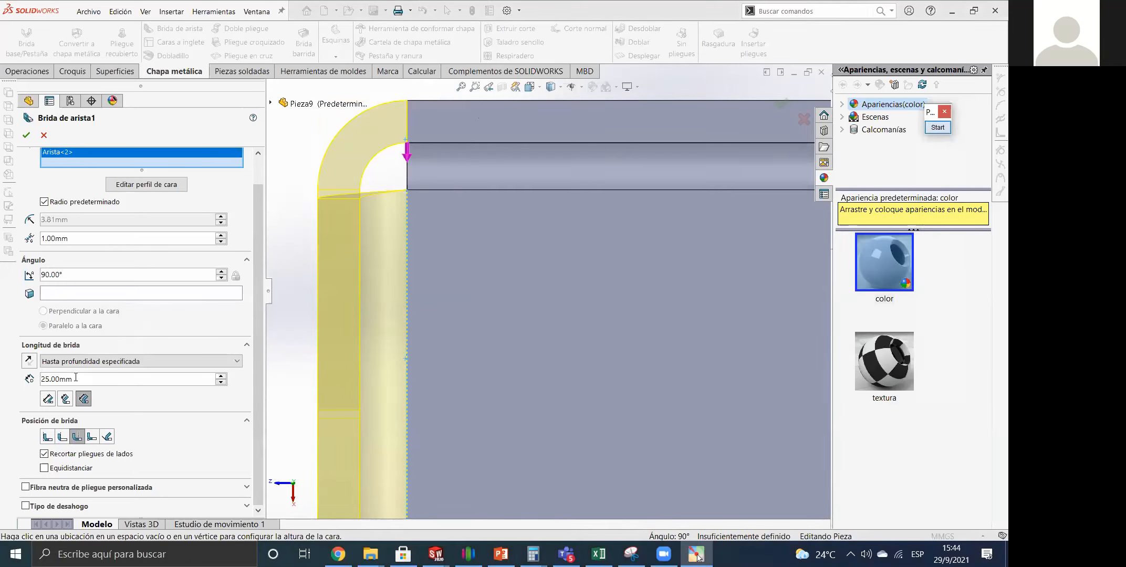
Compare the Bend from Virtual Sharp flange position with Material Outside, ending on Bend from Virtual Sharp.
{"action": "left_click", "coordinate": [92, 436]}
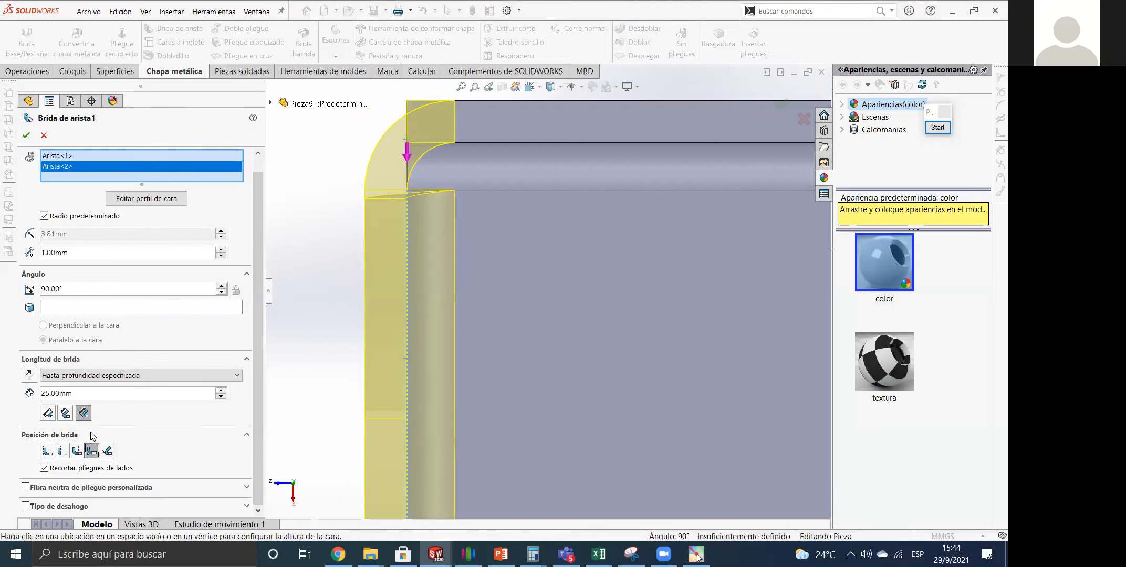
{"action": "left_click", "coordinate": [62, 451]}
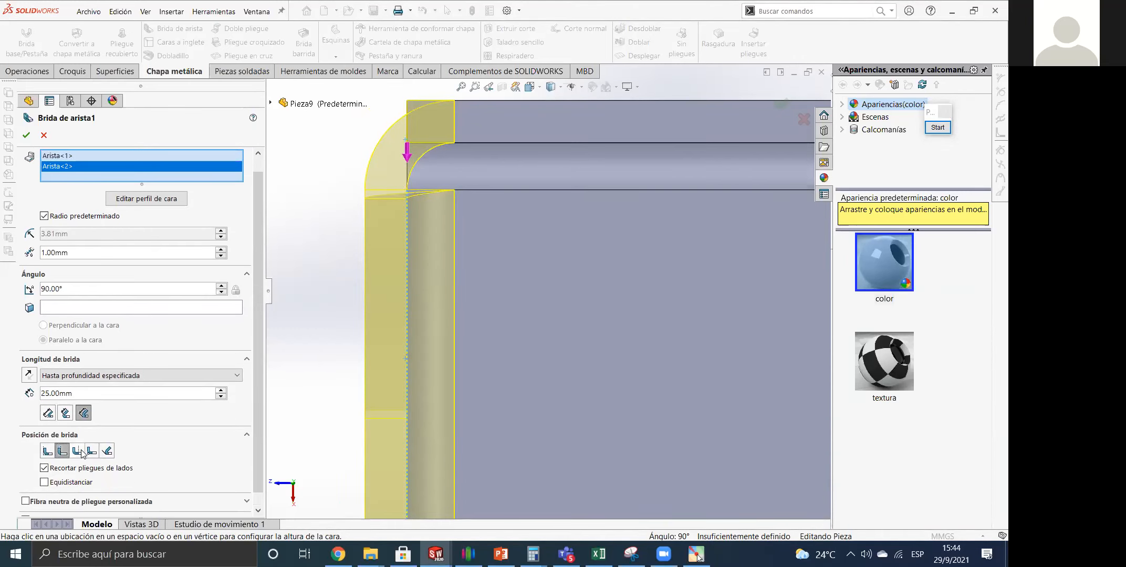
{"action": "left_click", "coordinate": [92, 450]}
{"action": "left_click", "coordinate": [66, 450]}
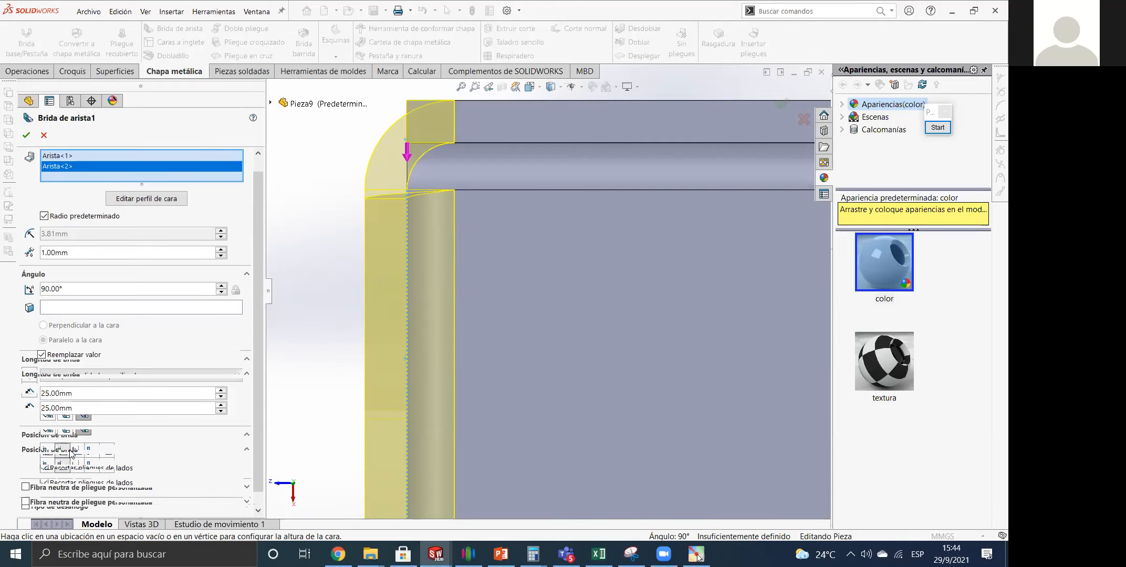
{"action": "left_click", "coordinate": [91, 450]}
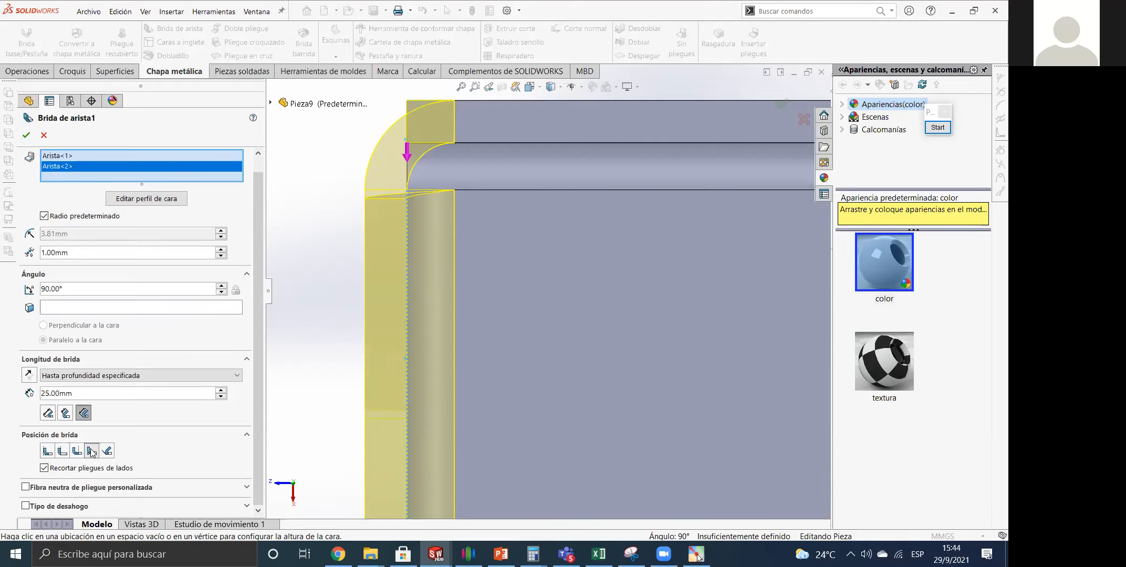
Set the flange position to Tangent to Bend, compare it with Material Inside, and switch to slide 8 in PowerPoint.
{"action": "left_click", "coordinate": [107, 450]}
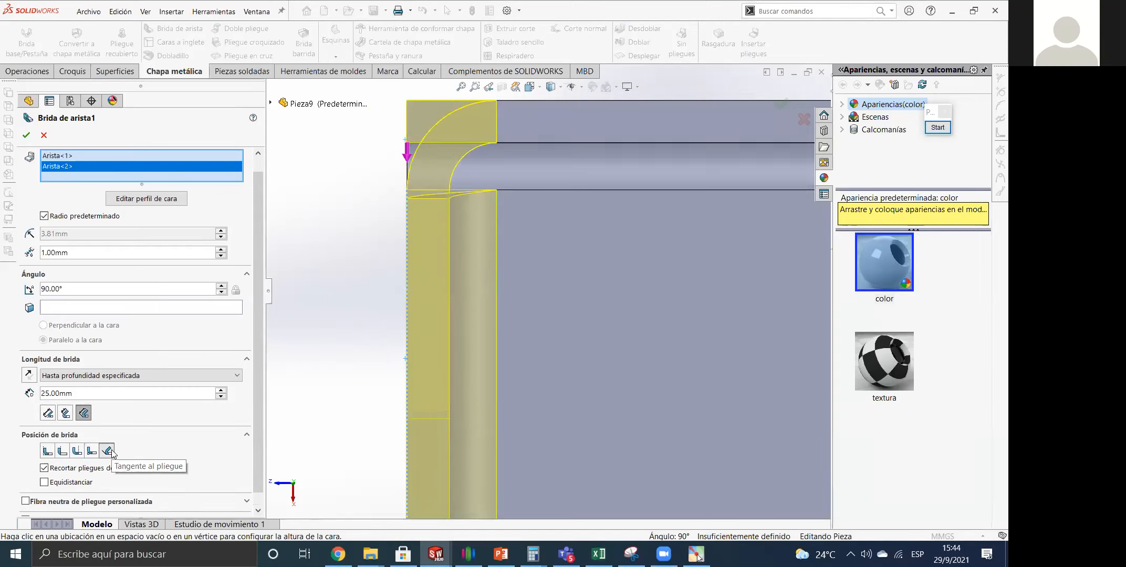
{"action": "left_click", "coordinate": [47, 451]}
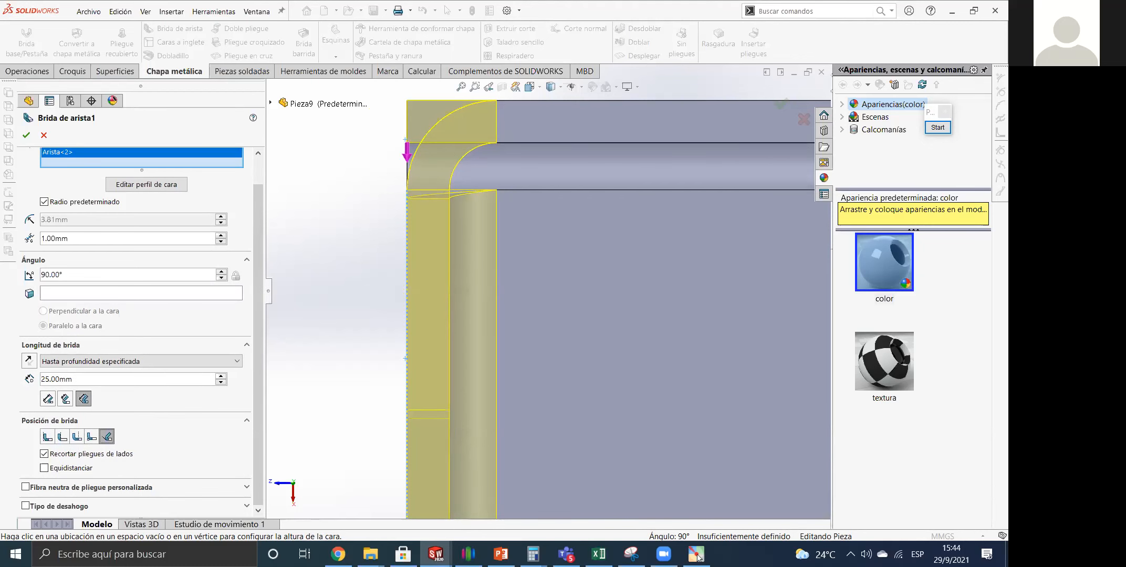
{"action": "key", "text": "alt+Tab"}
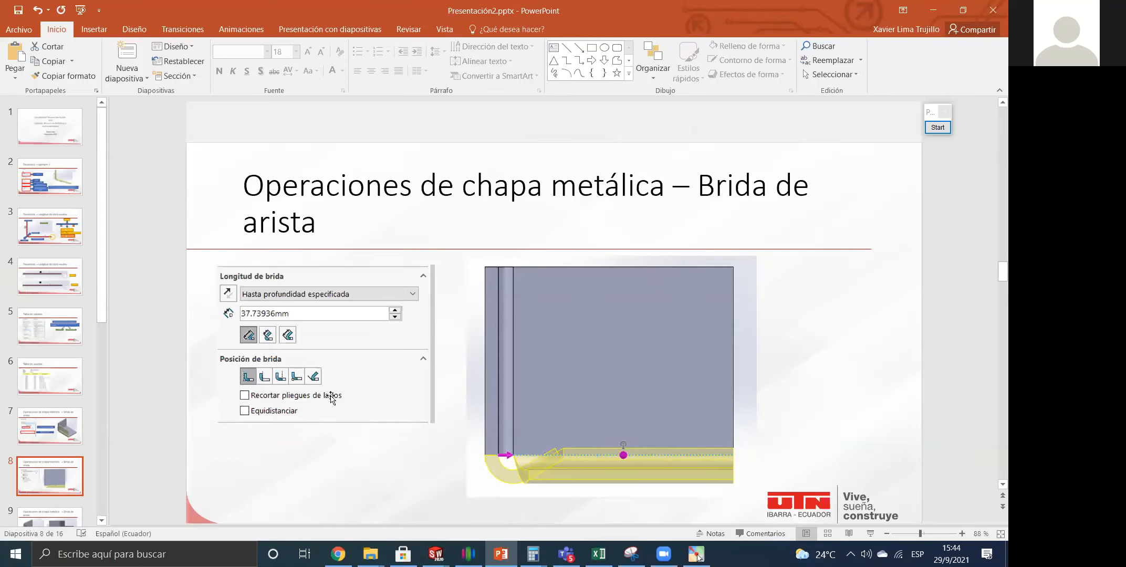
Switch to SOLIDWORKS and finish the edge flange with the Outer Virtual Sharp length reference and the Material Inside position.
{"action": "scroll", "coordinate": [217, 361], "scroll_direction": "down", "scroll_amount": 1}
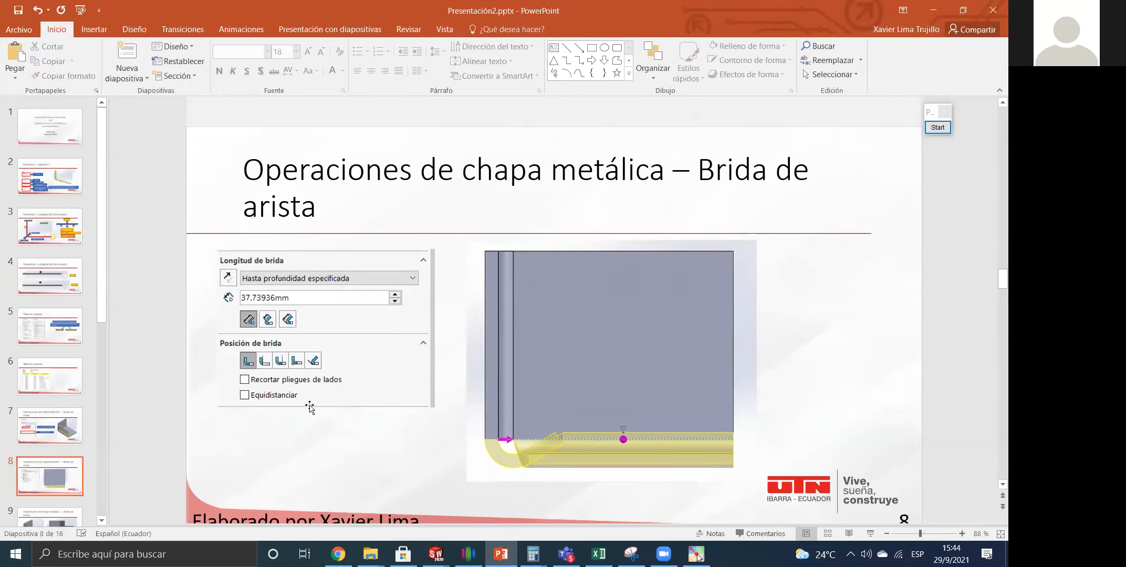
{"action": "left_click", "coordinate": [435, 554]}
{"action": "left_click", "coordinate": [710, 474]}
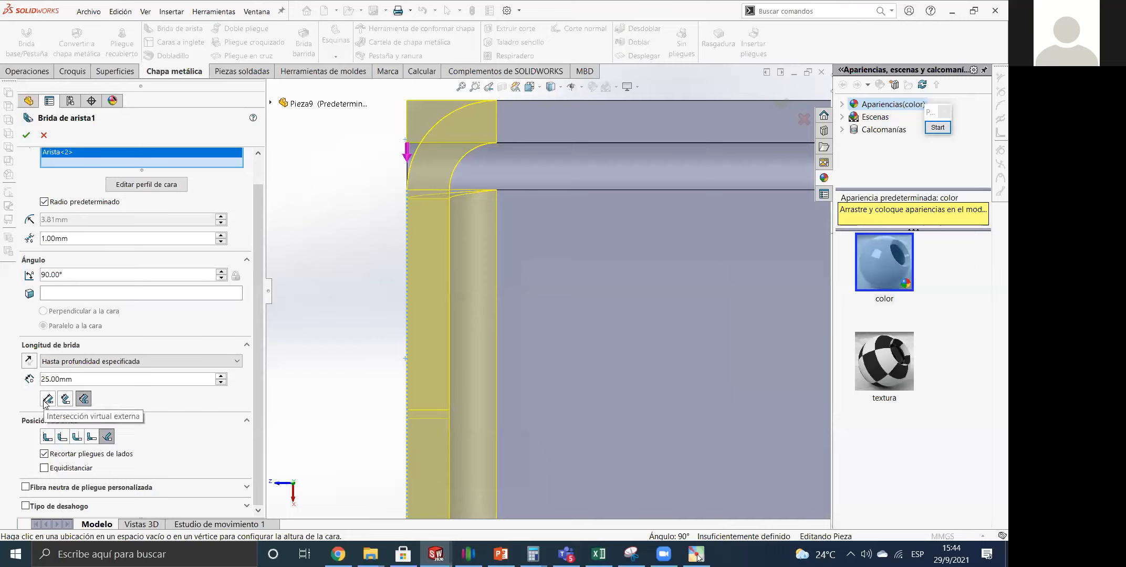
{"action": "left_click", "coordinate": [46, 438]}
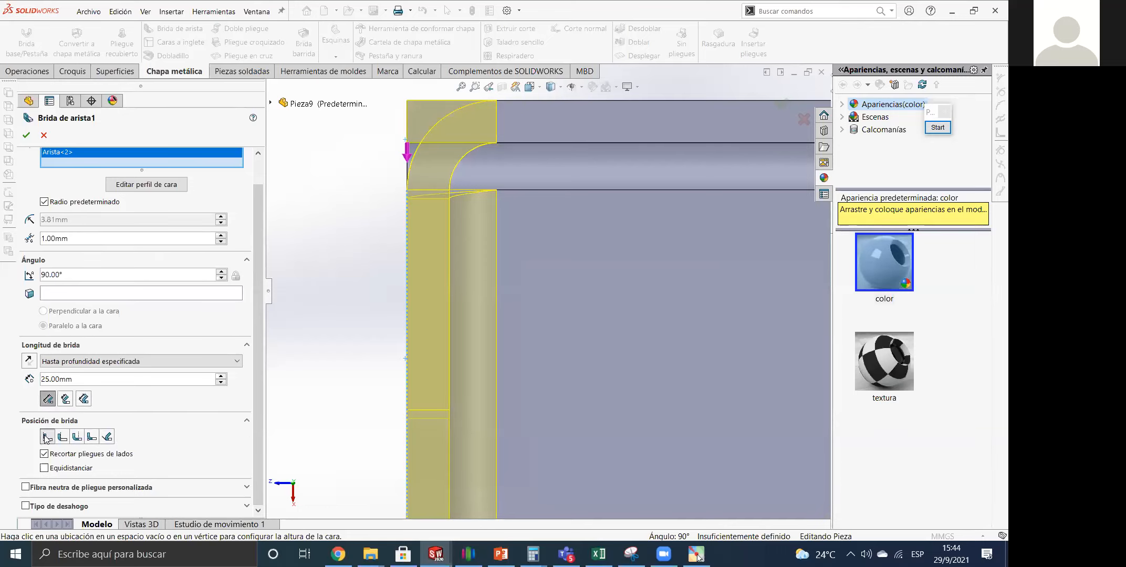
{"action": "left_click", "coordinate": [28, 135]}
{"action": "middle_click_drag", "start_coordinate": [503, 244], "coordinate": [619, 312]}
{"action": "scroll", "coordinate": [502, 314], "scroll_direction": "up", "scroll_amount": 2}
{"action": "scroll", "coordinate": [384, 242], "scroll_direction": "down", "scroll_amount": 3}
{"action": "middle_click_drag", "start_coordinate": [384, 242], "coordinate": [575, 180]}
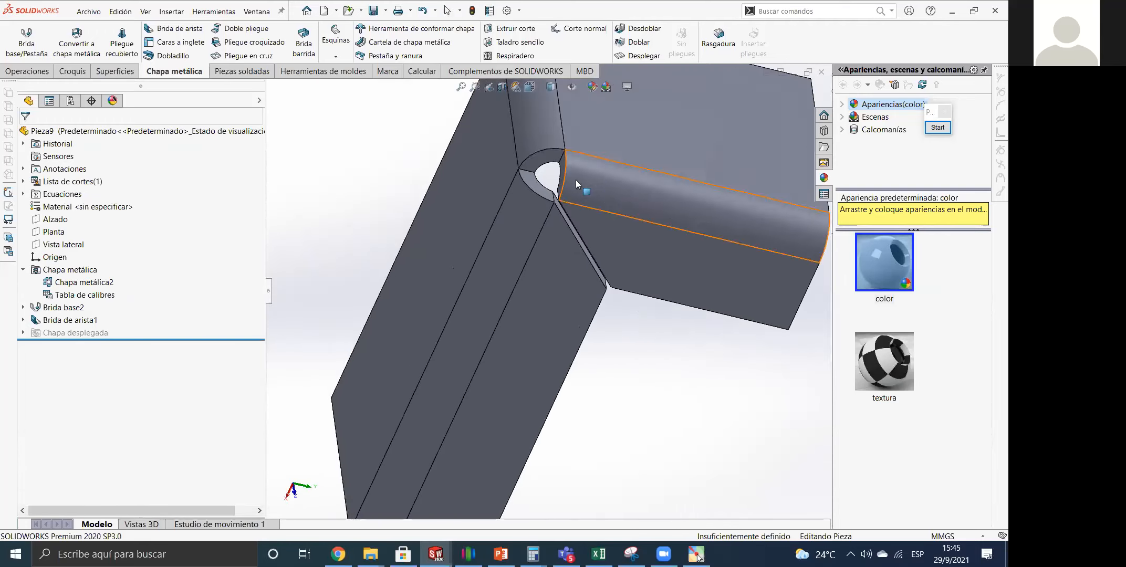
Edit the edge flange to turn off Trim Side Bends, then accept and examine the bend ends at the corner.
{"action": "right_click", "coordinate": [63, 320]}
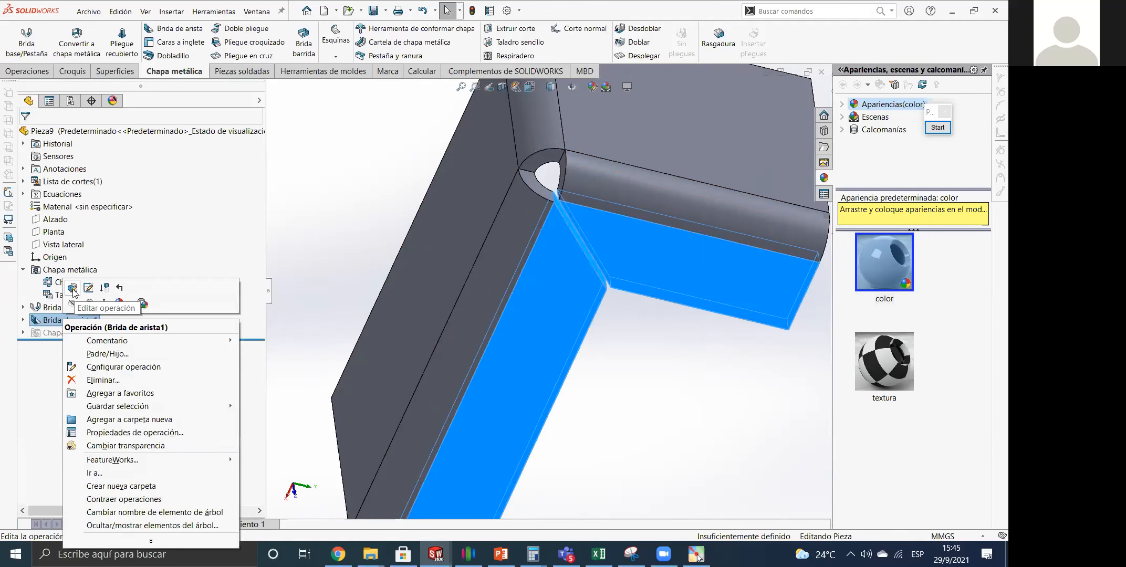
{"action": "left_click", "coordinate": [73, 292]}
{"action": "left_click", "coordinate": [78, 484]}
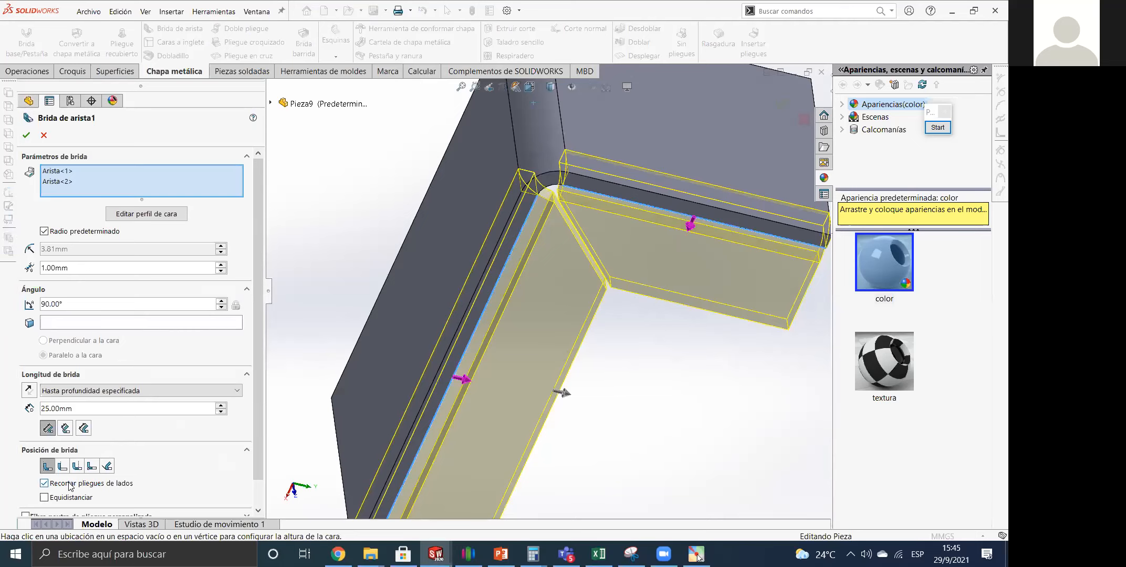
{"action": "left_click", "coordinate": [25, 135]}
{"action": "middle_click_drag", "start_coordinate": [568, 209], "coordinate": [604, 79]}
{"action": "scroll", "coordinate": [569, 209], "scroll_direction": "down", "scroll_amount": 4}
{"action": "middle_click_drag", "start_coordinate": [504, 179], "coordinate": [382, 294]}
{"action": "middle_click", "coordinate": [492, 195]}
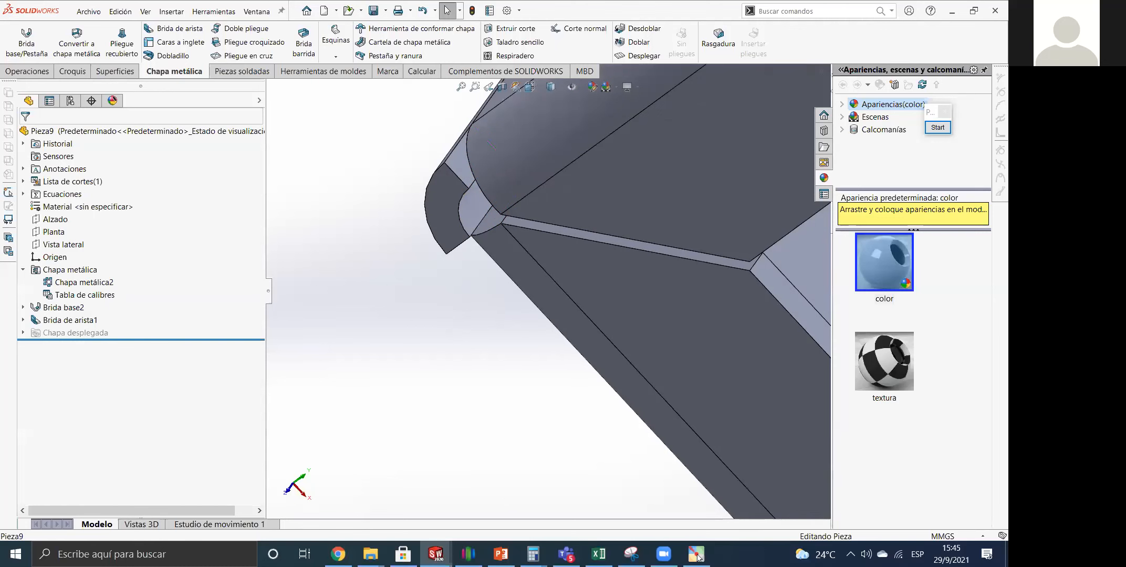
View slide 9 in PowerPoint, then return to SOLIDWORKS and highlight the end face of the untrimmed bend at the corner.
{"action": "key", "text": "alt+Tab"}
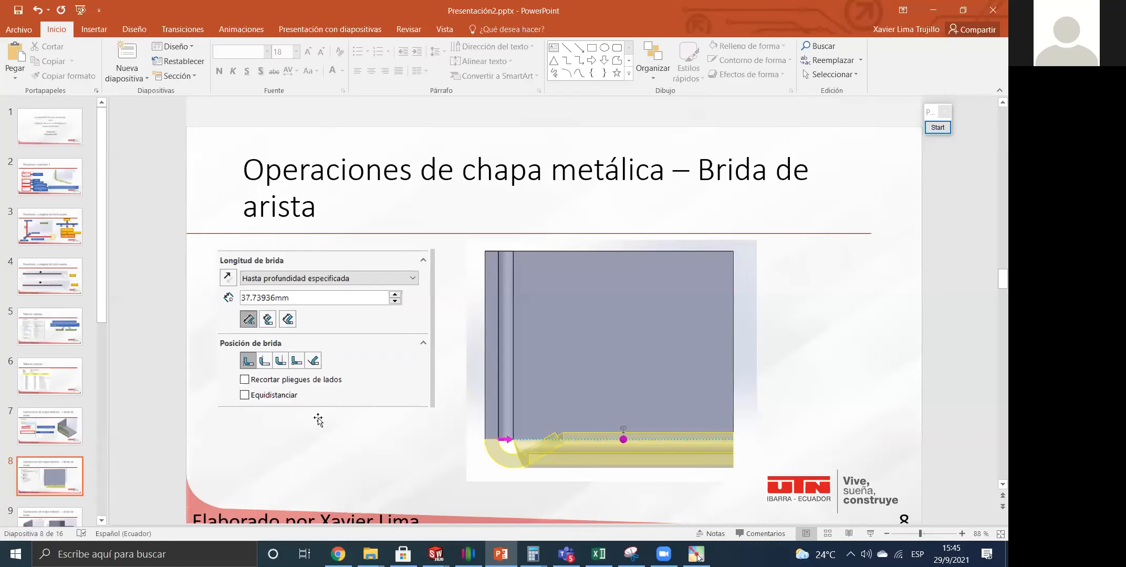
{"action": "scroll", "coordinate": [250, 394], "scroll_direction": "down", "scroll_amount": 1}
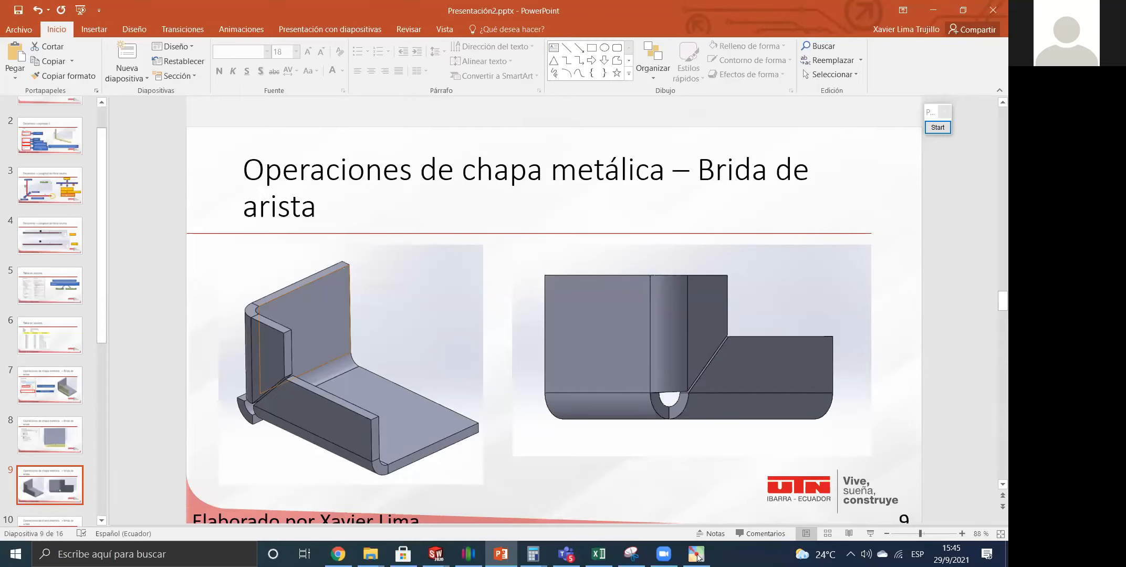
{"action": "mouse_move", "coordinate": [435, 554]}
{"action": "left_click", "coordinate": [743, 484]}
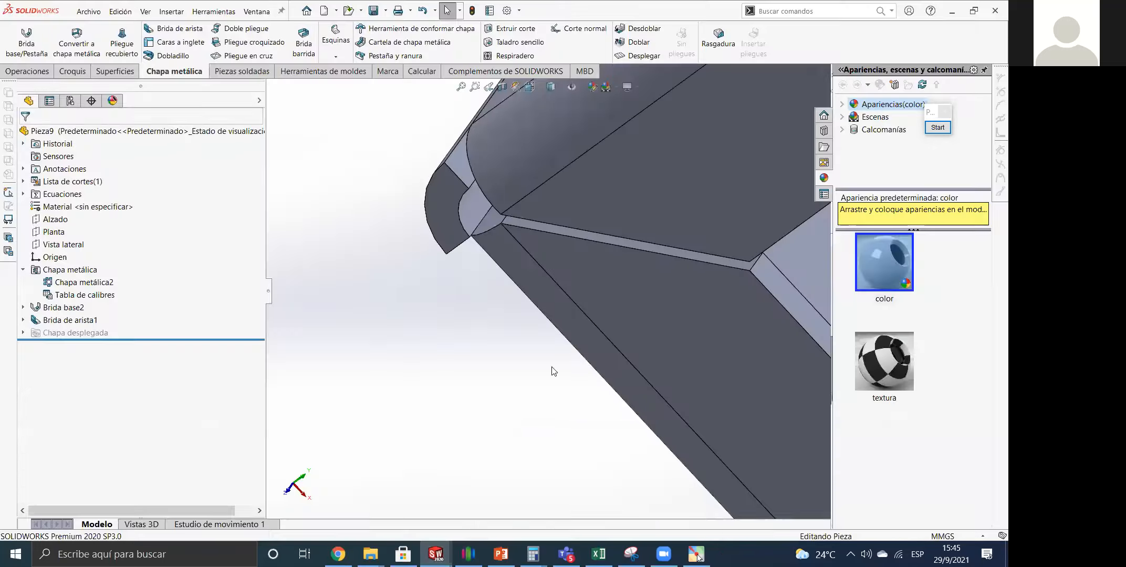
{"action": "left_click", "coordinate": [453, 202]}
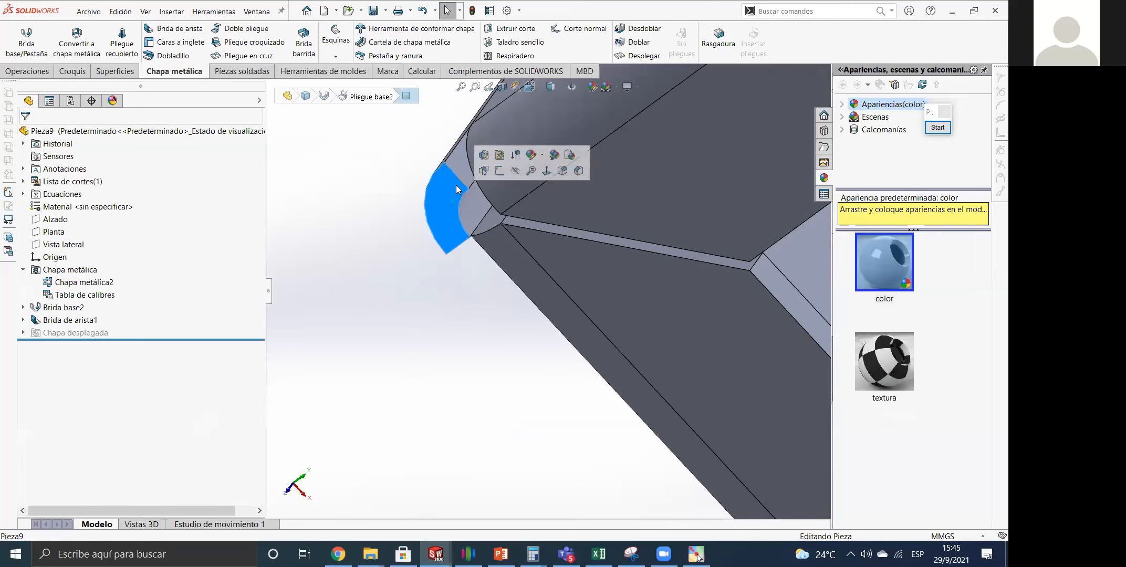
{"action": "left_click", "coordinate": [354, 335]}
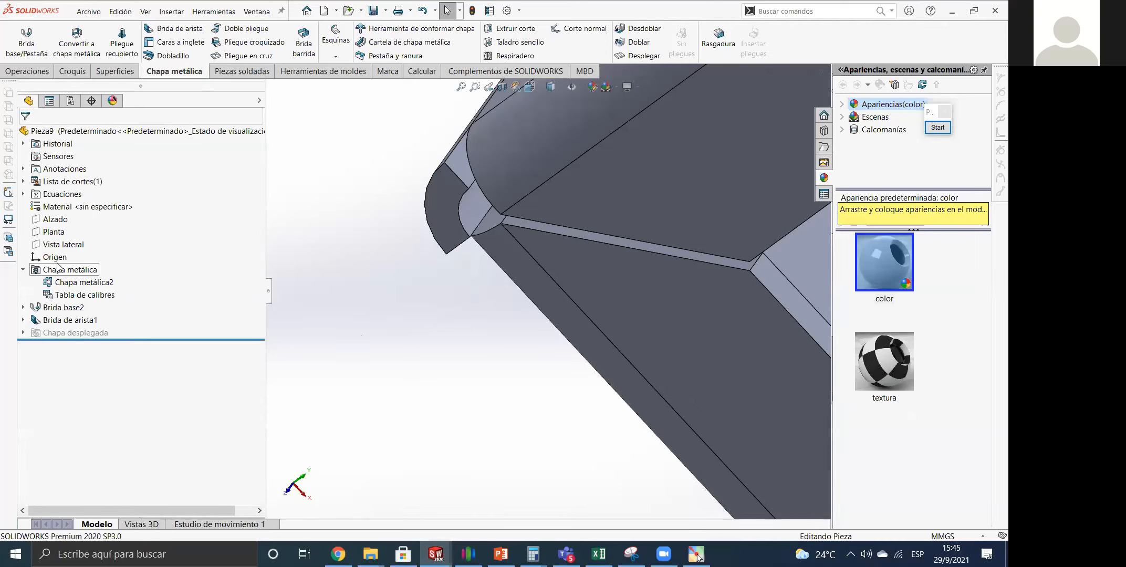
Edit the edge flange to turn Trim Side Bends back on, then accept and examine the trimmed corner.
{"action": "left_click", "coordinate": [62, 319]}
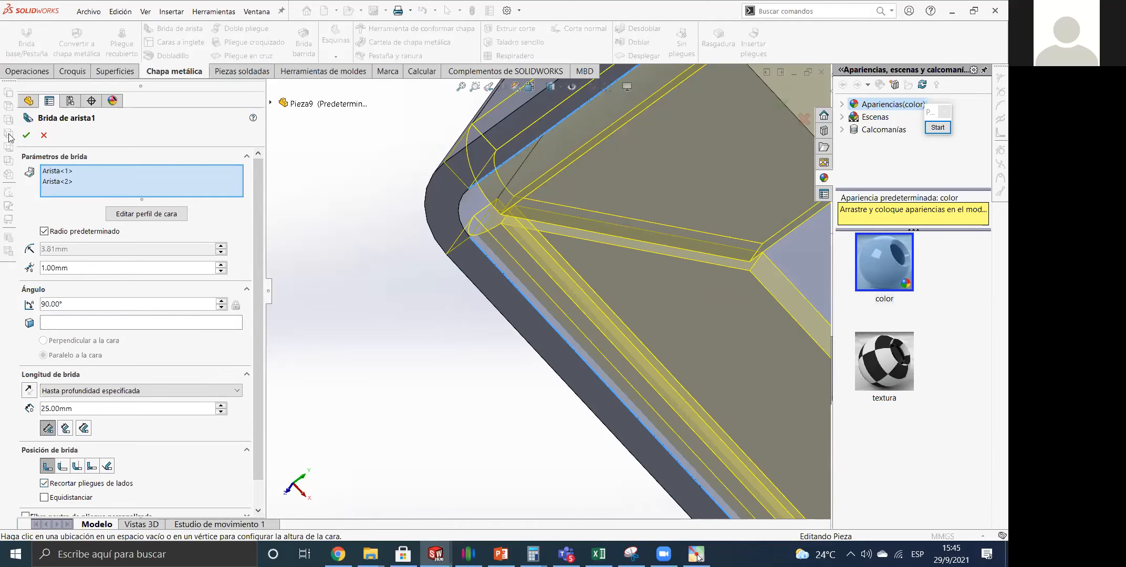
{"action": "left_click", "coordinate": [26, 136]}
{"action": "scroll", "coordinate": [486, 192], "scroll_direction": "down", "scroll_amount": 5}
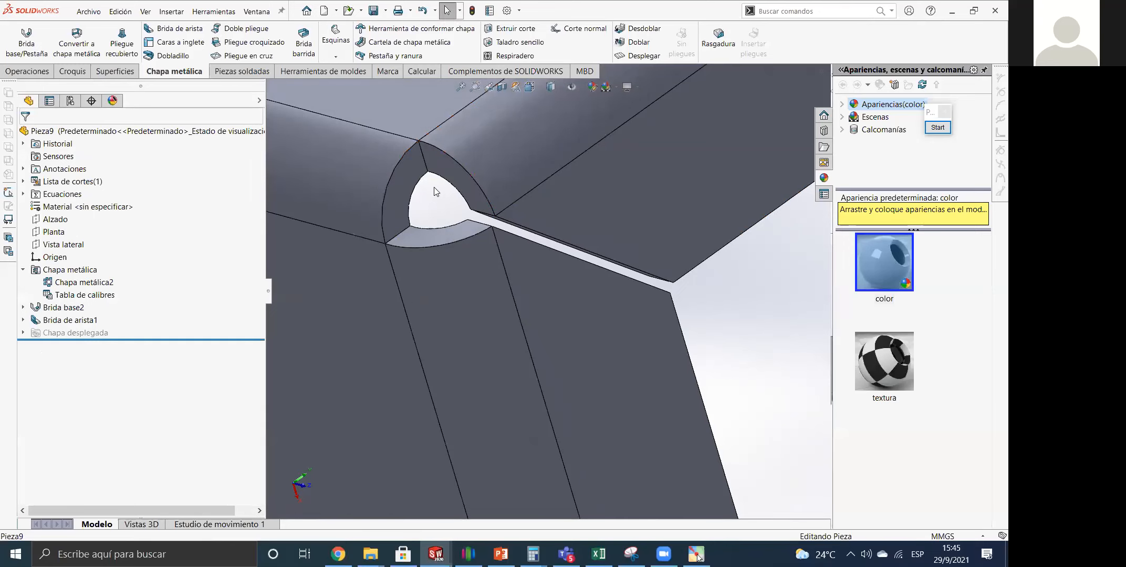
{"action": "scroll", "coordinate": [461, 244], "scroll_direction": "up", "scroll_amount": 6}
{"action": "middle_click_drag", "start_coordinate": [494, 253], "coordinate": [487, 413]}
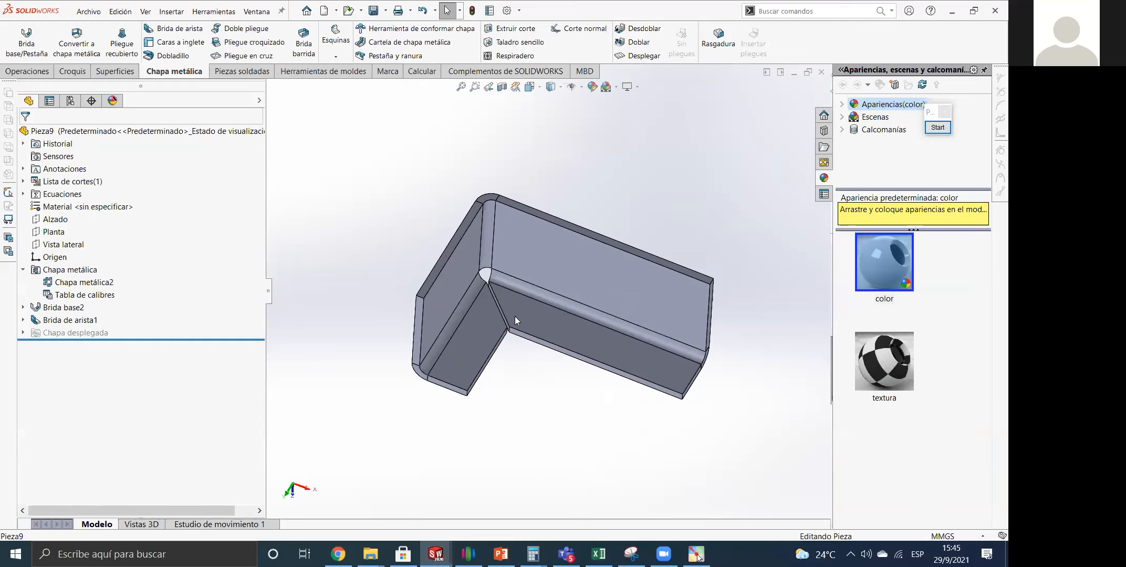
{"action": "middle_click_drag", "start_coordinate": [527, 344], "coordinate": [540, 252]}
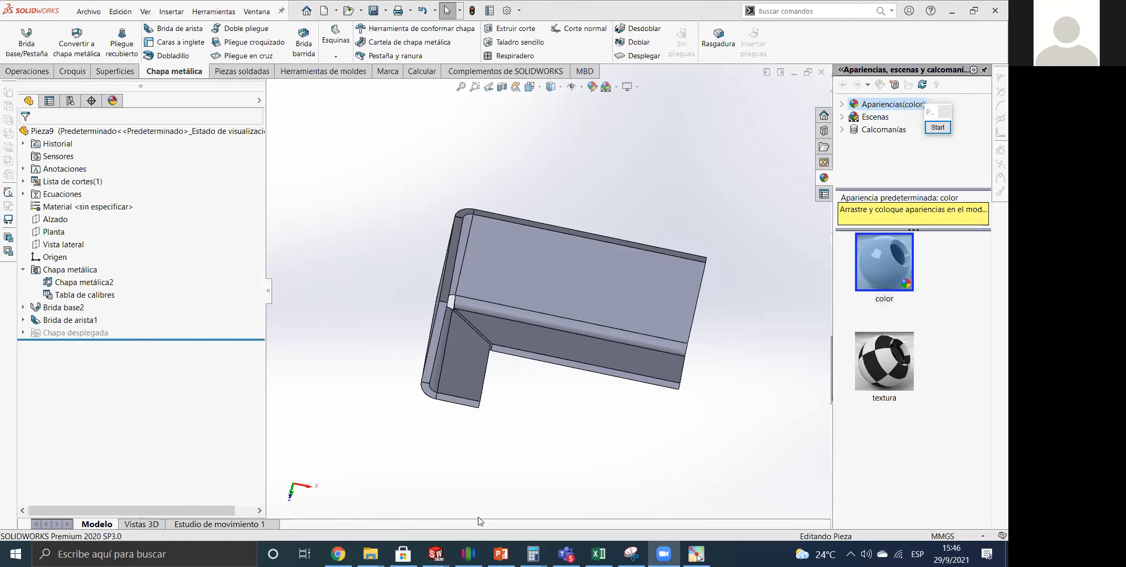
Try the edge flange's custom bend allowance with the K-Factor option, leave it off, and enable the relief type.
{"action": "left_click", "coordinate": [697, 557]}
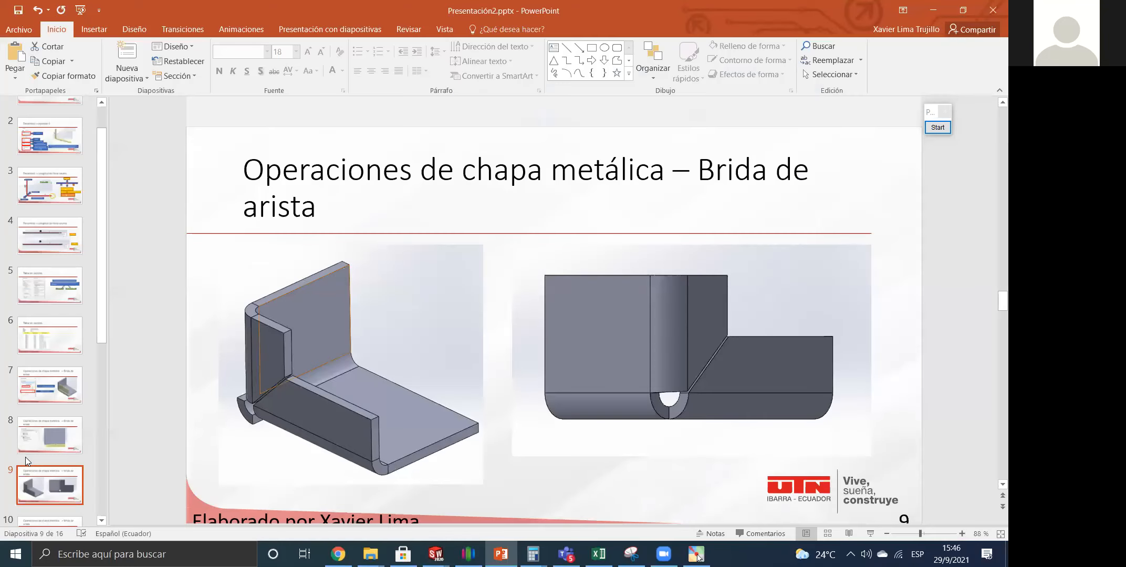
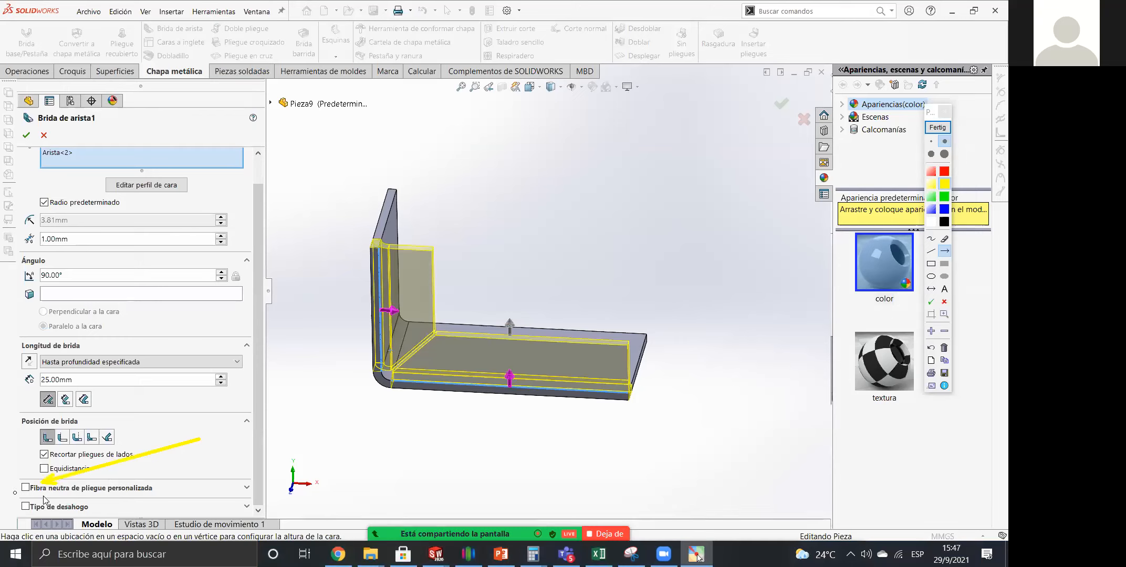
{"action": "left_click", "coordinate": [931, 129]}
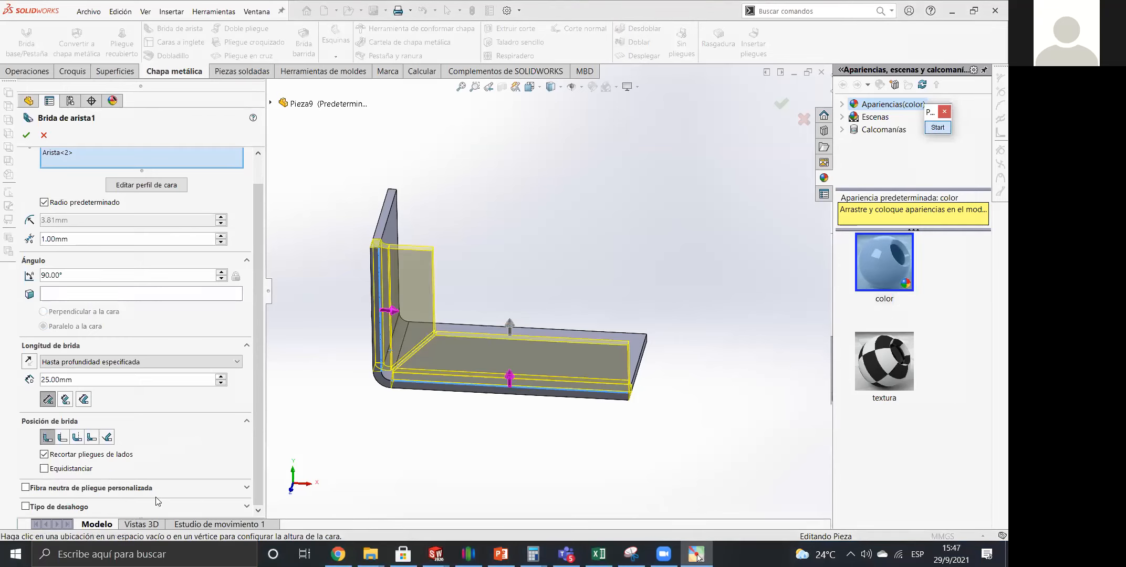
{"action": "left_click", "coordinate": [25, 487]}
{"action": "scroll", "coordinate": [255, 400], "scroll_direction": "down", "scroll_amount": 2}
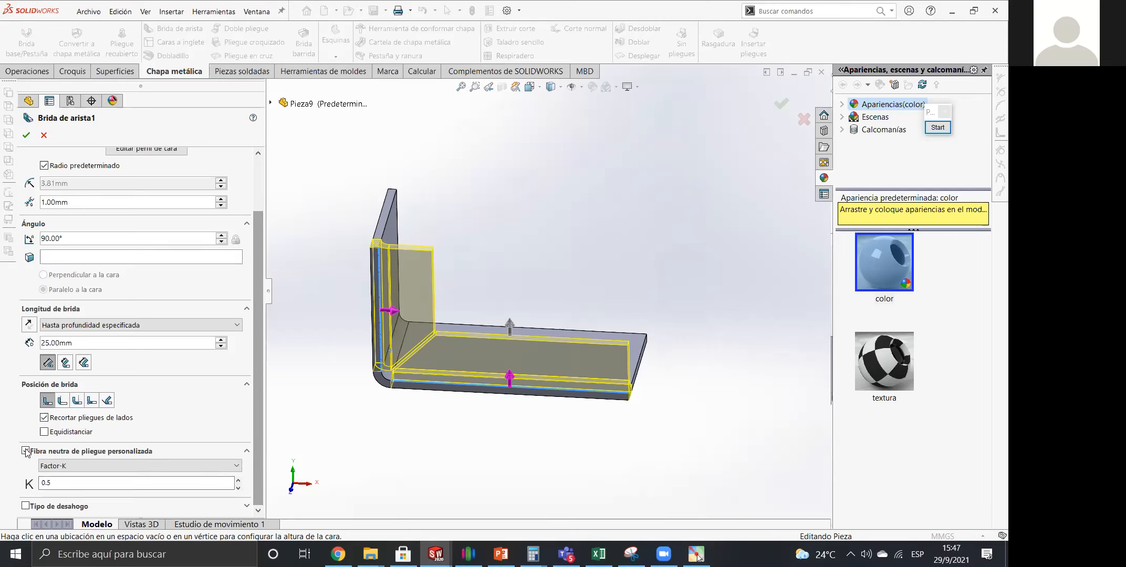
{"action": "left_click", "coordinate": [26, 506]}
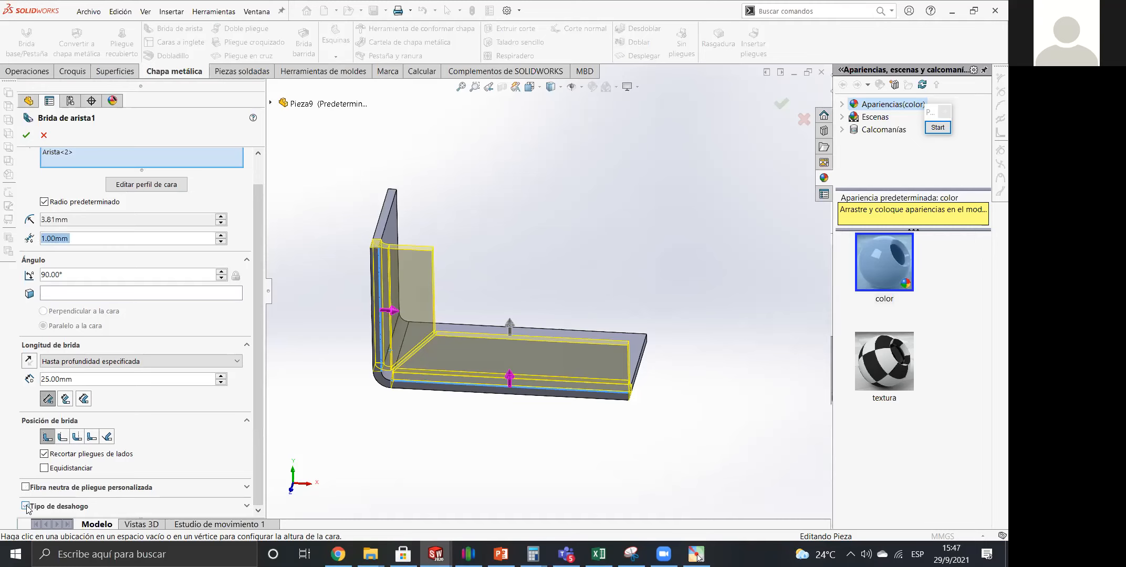
Edit the profile of the flange on the first edge, pulling its end line inward to about 30 mm from the plate's end.
{"action": "left_click_drag", "start_coordinate": [258, 416], "coordinate": [263, 386]}
{"action": "left_click", "coordinate": [66, 171]}
{"action": "left_click", "coordinate": [157, 215]}
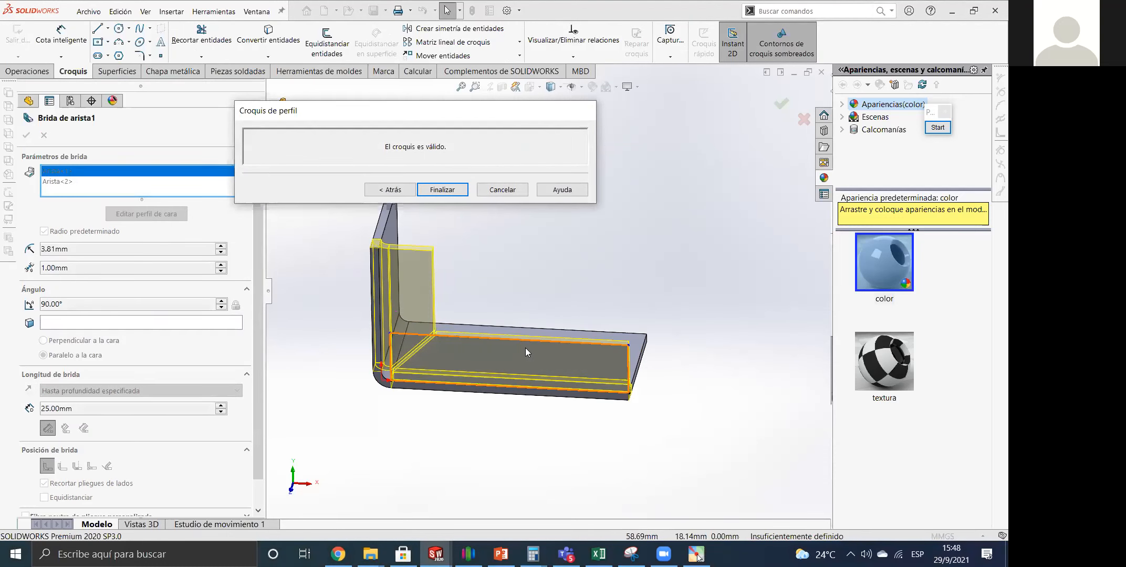
{"action": "scroll", "coordinate": [623, 342], "scroll_direction": "down", "scroll_amount": 3}
{"action": "left_click_drag", "start_coordinate": [611, 329], "coordinate": [427, 368]}
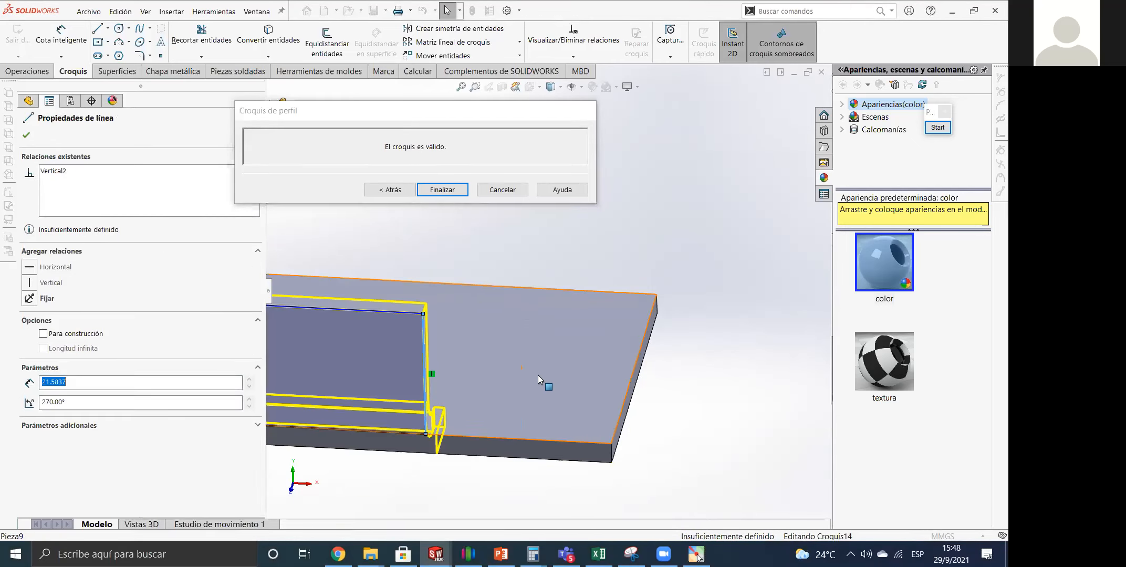
{"action": "scroll", "coordinate": [538, 374], "scroll_direction": "up", "scroll_amount": 5}
{"action": "scroll", "coordinate": [527, 289], "scroll_direction": "down", "scroll_amount": 3}
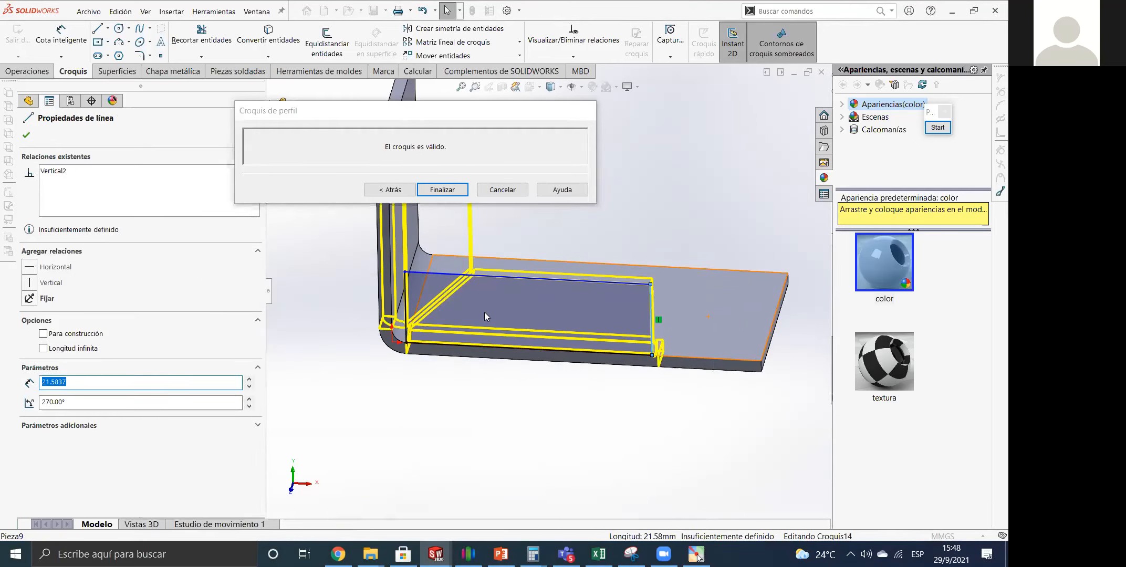
Dimension the flange profile's end line at 25 mm from the plate's end and finish the profile sketch.
{"action": "left_click", "coordinate": [68, 40]}
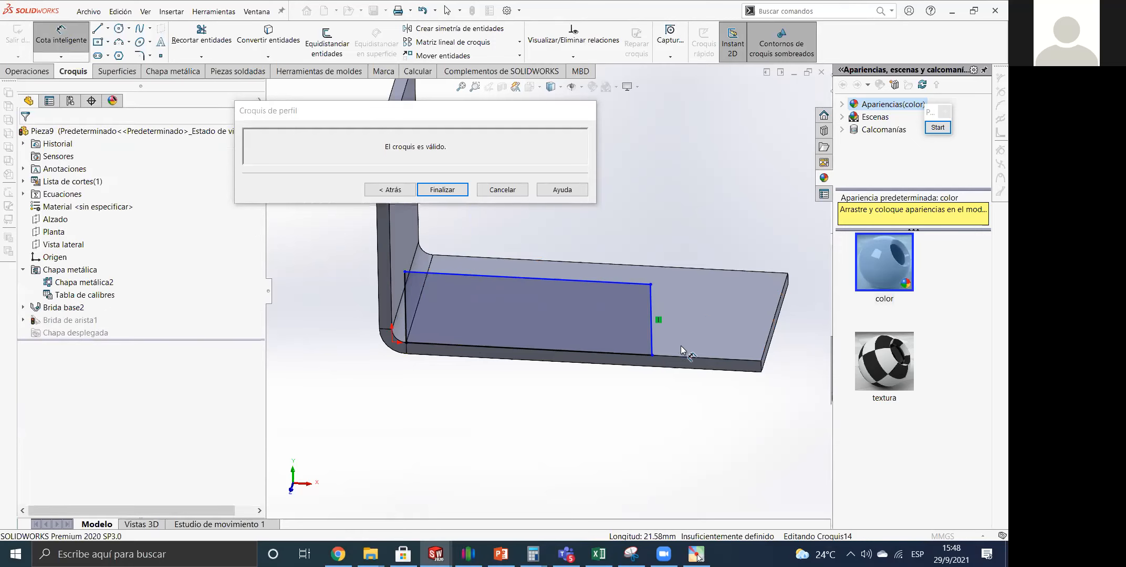
{"action": "left_click", "coordinate": [652, 335]}
{"action": "left_click", "coordinate": [760, 361]}
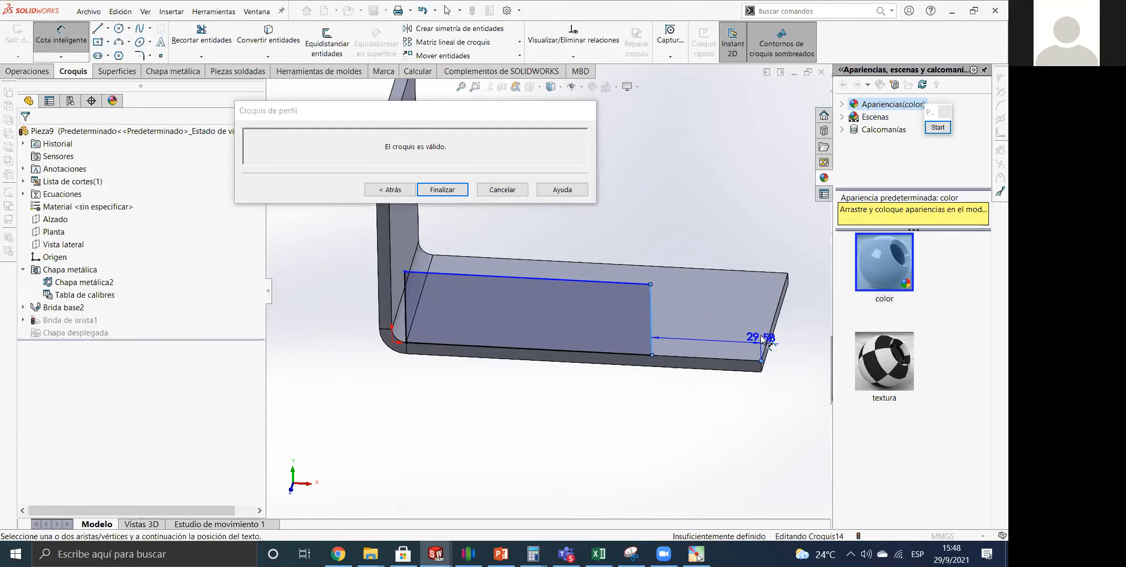
{"action": "left_click", "coordinate": [734, 239]}
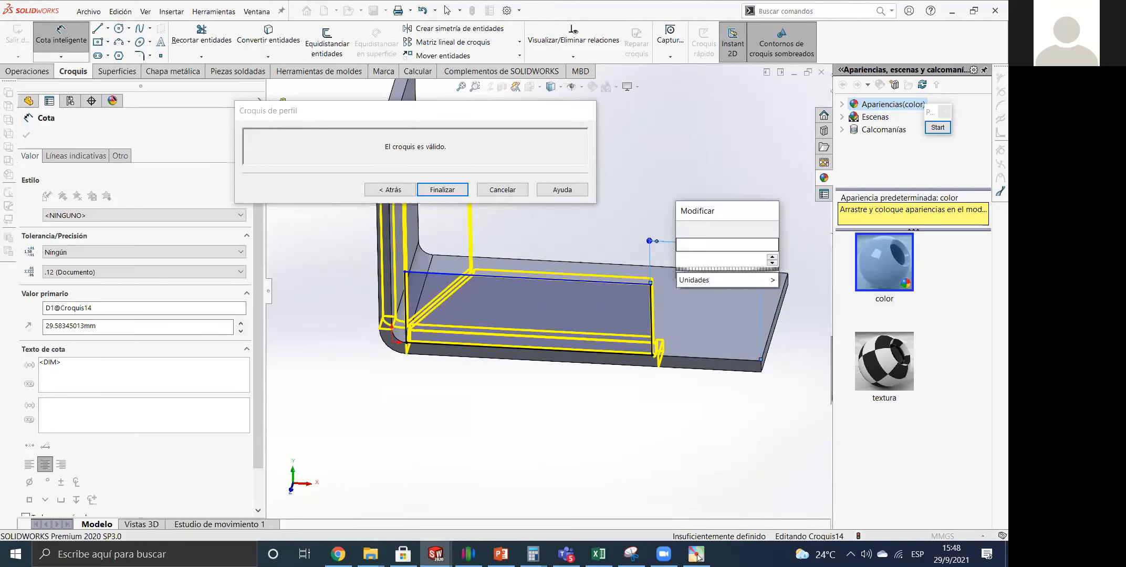
{"action": "type", "text": "25"}
{"action": "key", "text": "Return"}
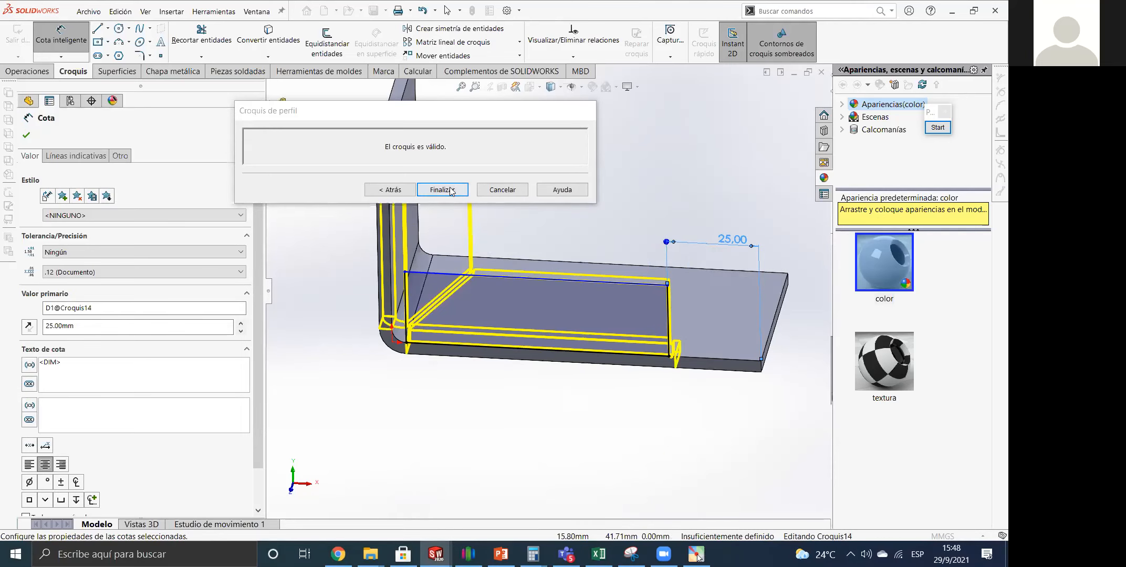
{"action": "left_click", "coordinate": [451, 191]}
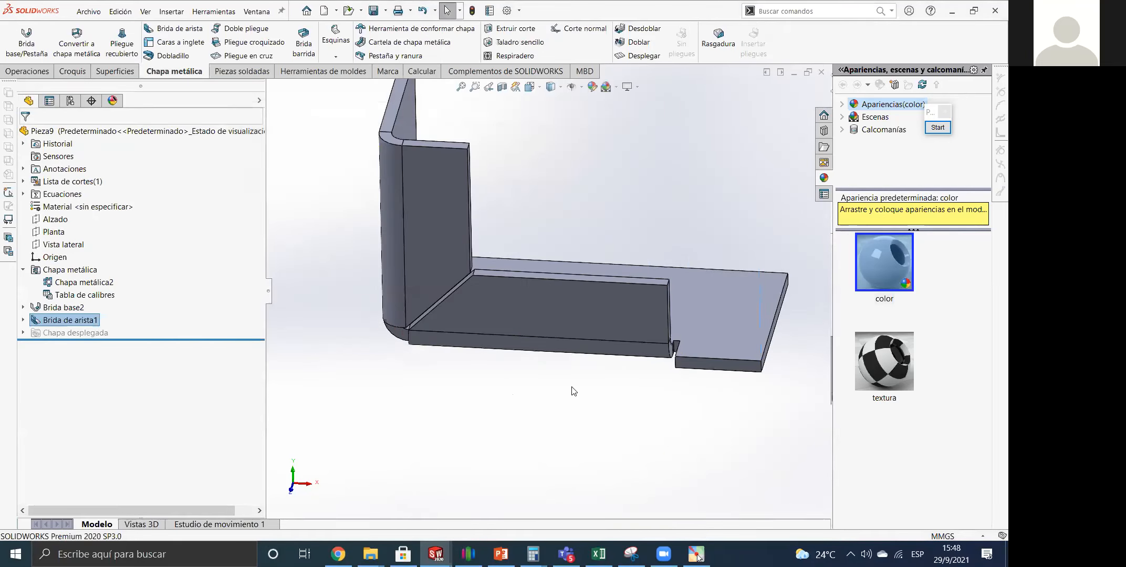
Examine the relief cut at the shortened flange's end up close.
{"action": "middle_click_drag", "start_coordinate": [625, 316], "coordinate": [613, 338]}
{"action": "scroll", "coordinate": [648, 331], "scroll_direction": "down", "scroll_amount": 7}
{"action": "left_click", "coordinate": [626, 315]}
{"action": "scroll", "coordinate": [614, 341], "scroll_direction": "down", "scroll_amount": 5}
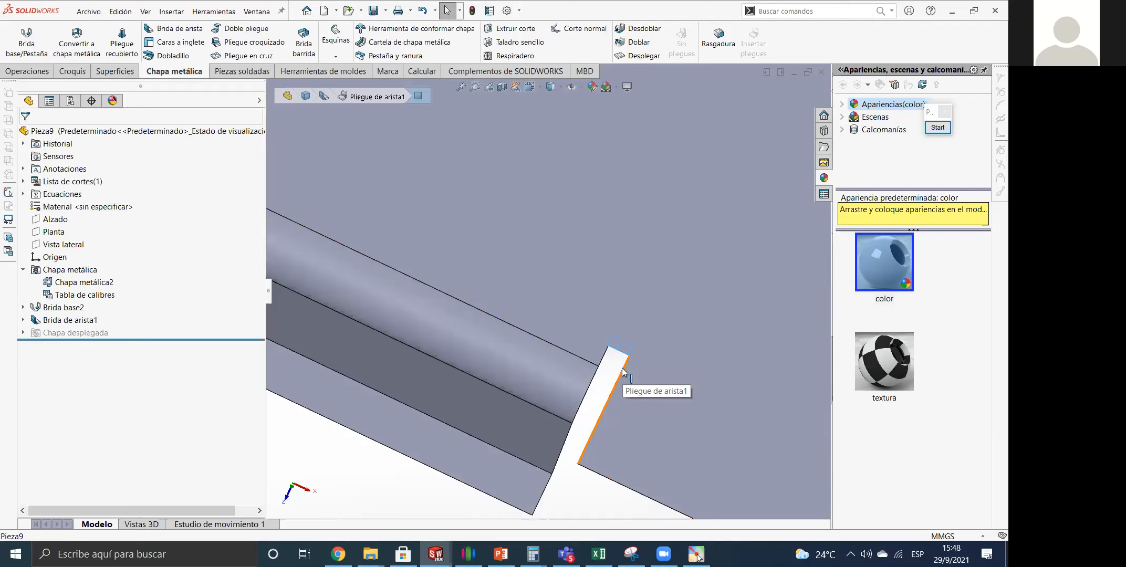
Reopen the edge flange for editing and bring its relief type settings into view.
{"action": "left_click", "coordinate": [60, 333]}
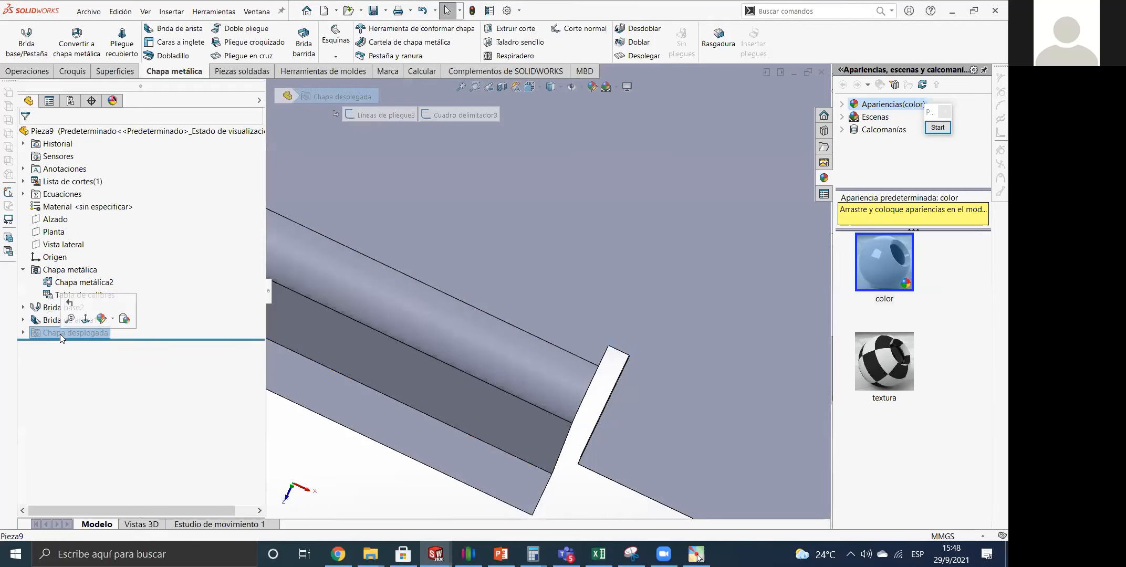
{"action": "left_click", "coordinate": [57, 321]}
{"action": "right_click", "coordinate": [57, 322]}
{"action": "left_click", "coordinate": [59, 293]}
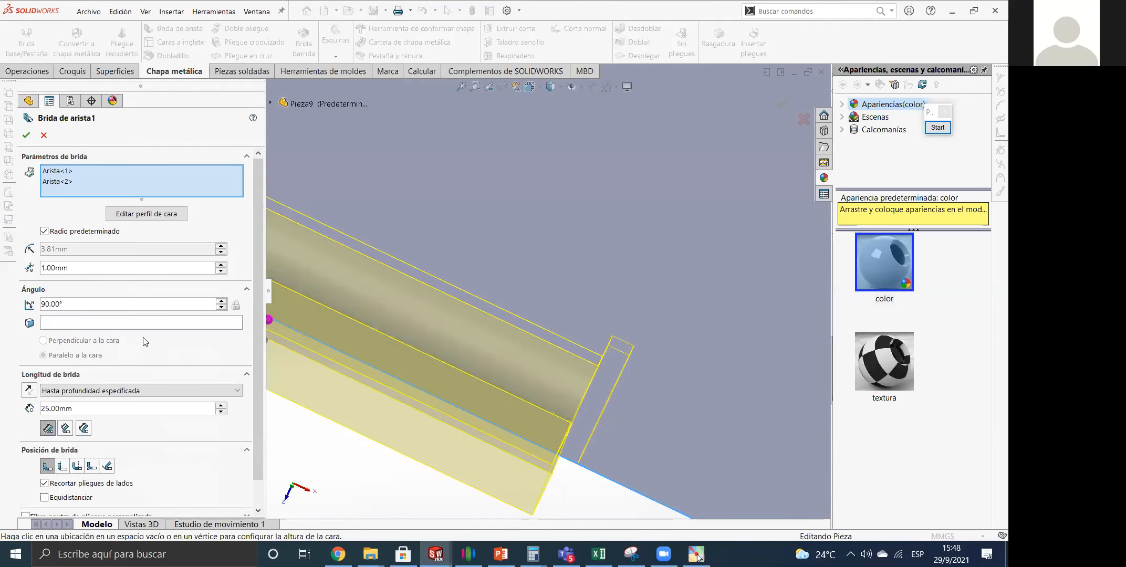
{"action": "scroll", "coordinate": [256, 323], "scroll_direction": "down", "scroll_amount": 1}
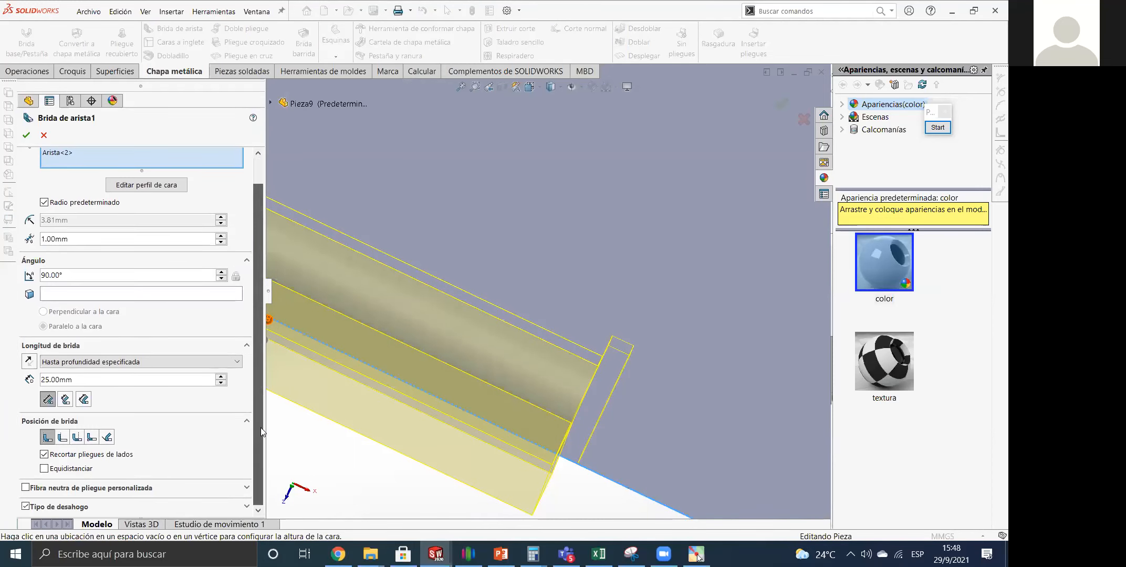
Toggle the relief type option of the edge flange off and on again, leaving it enabled.
{"action": "left_click", "coordinate": [24, 508]}
{"action": "left_click", "coordinate": [25, 507]}
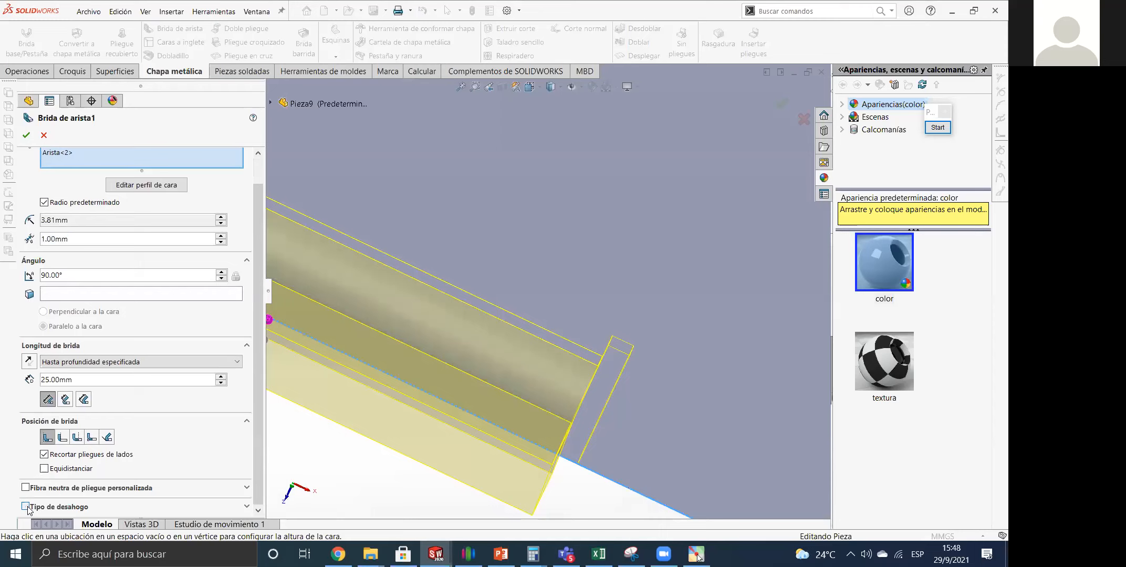
{"action": "left_click", "coordinate": [259, 511]}
{"action": "mouse_move", "coordinate": [258, 495]}
{"action": "left_mouse_down"}
{"action": "mouse_move", "coordinate": [257, 465]}
{"action": "mouse_move", "coordinate": [257, 495]}
{"action": "left_mouse_up"}
{"action": "scroll", "coordinate": [116, 326], "scroll_direction": "up", "scroll_amount": 1}
{"action": "scroll", "coordinate": [117, 333], "scroll_direction": "down", "scroll_amount": 1}
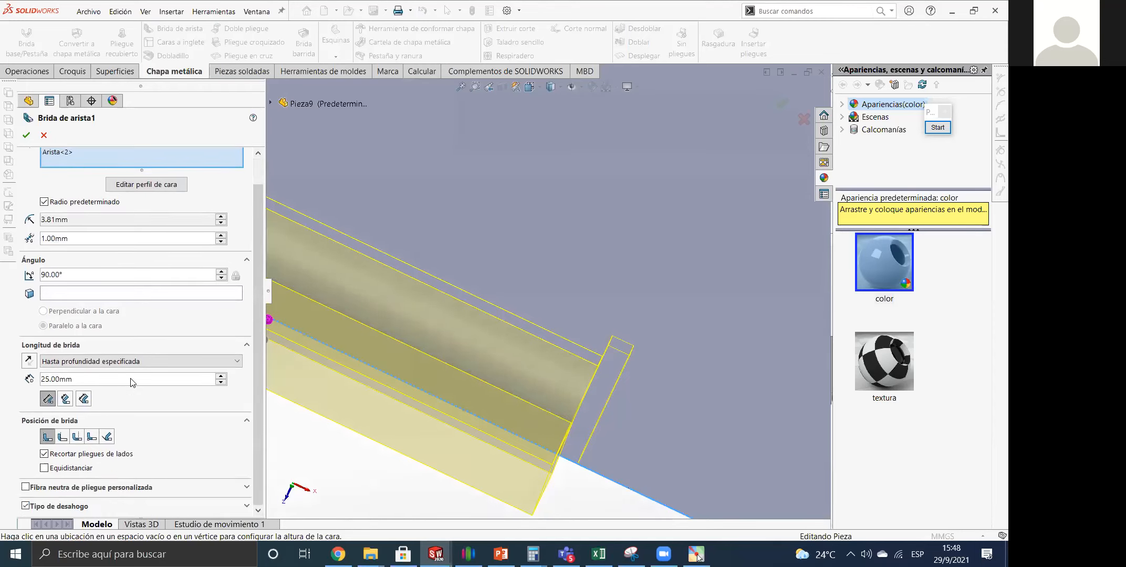
{"action": "scroll", "coordinate": [131, 383], "scroll_direction": "down", "scroll_amount": 2}
{"action": "left_click", "coordinate": [26, 506]}
{"action": "left_click", "coordinate": [25, 506]}
{"action": "scroll", "coordinate": [476, 328], "scroll_direction": "up", "scroll_amount": 5}
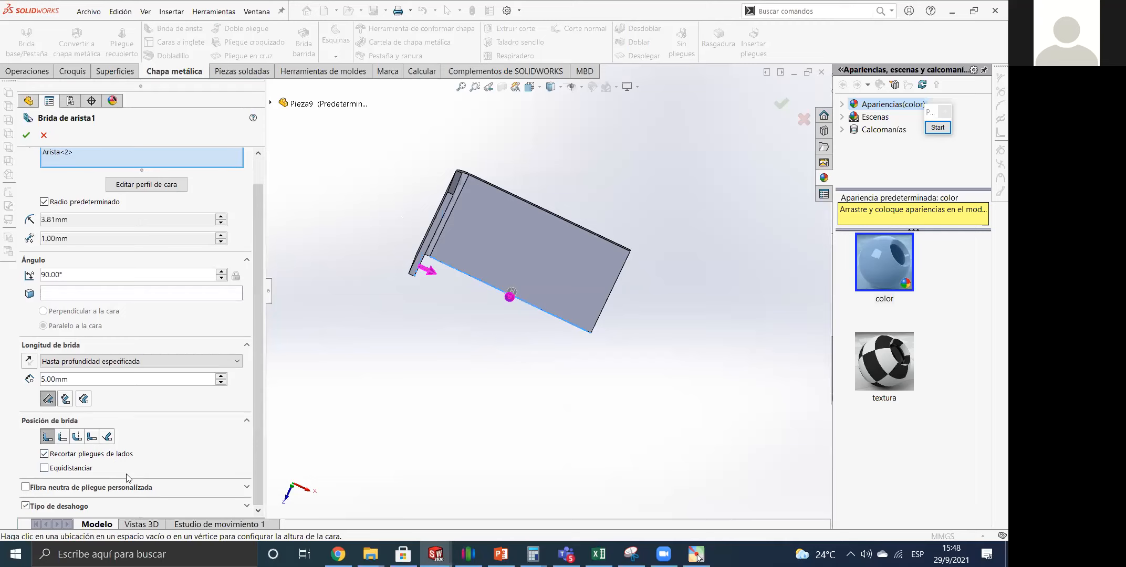
{"action": "middle_click_drag", "start_coordinate": [507, 216], "coordinate": [462, 242]}
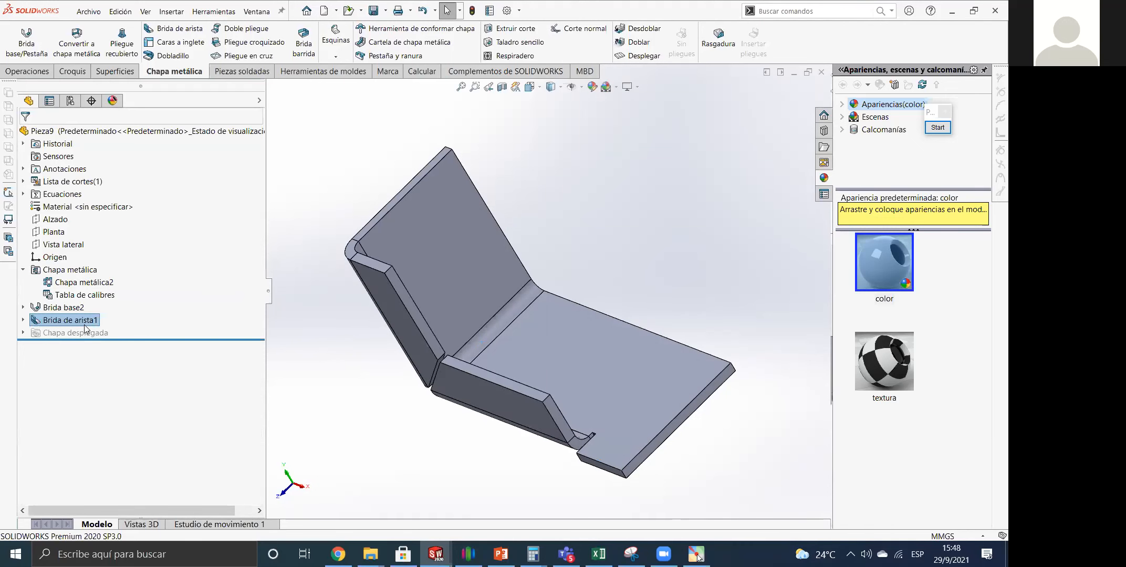
Reopen the edge flange for editing, inspect the face profile sketch of Arista<1>, and cancel without changes.
{"action": "right_click", "coordinate": [87, 319]}
{"action": "left_click", "coordinate": [100, 294]}
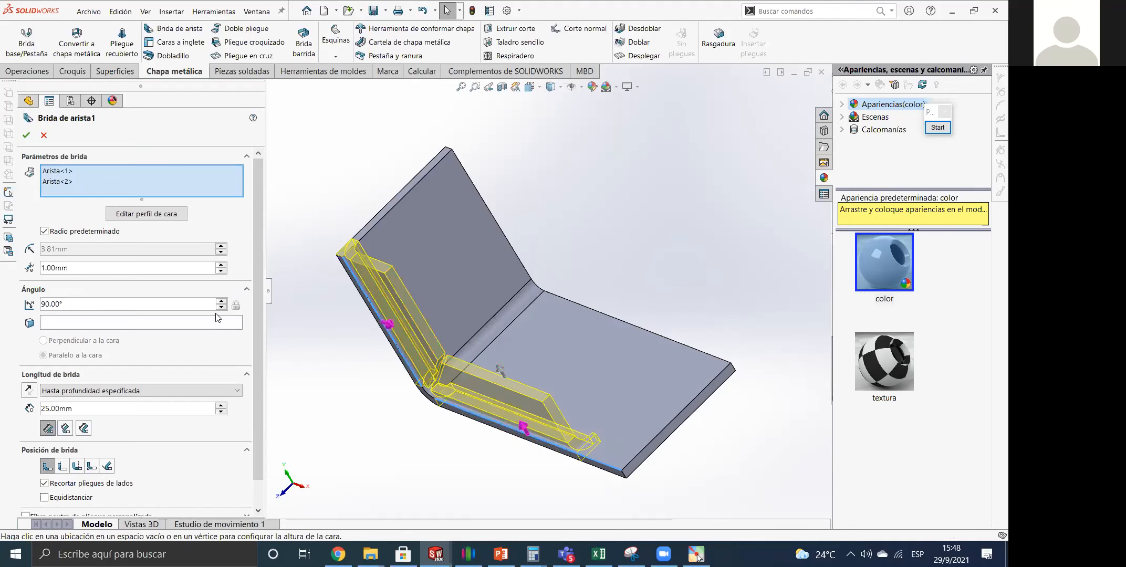
{"action": "scroll", "coordinate": [252, 451], "scroll_direction": "down", "scroll_amount": 1}
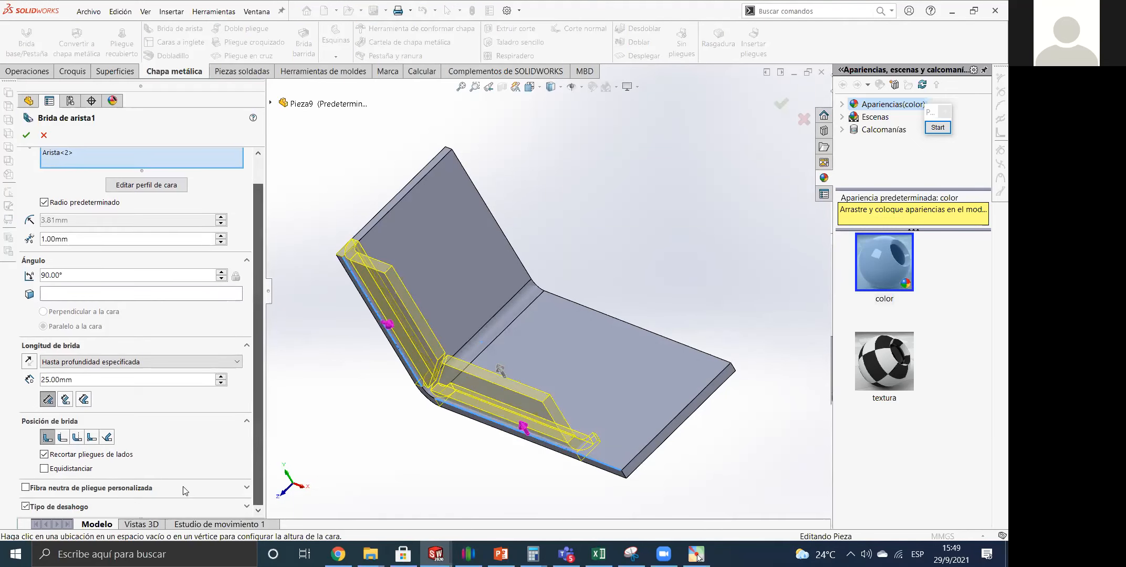
{"action": "scroll", "coordinate": [113, 204], "scroll_direction": "up", "scroll_amount": 1}
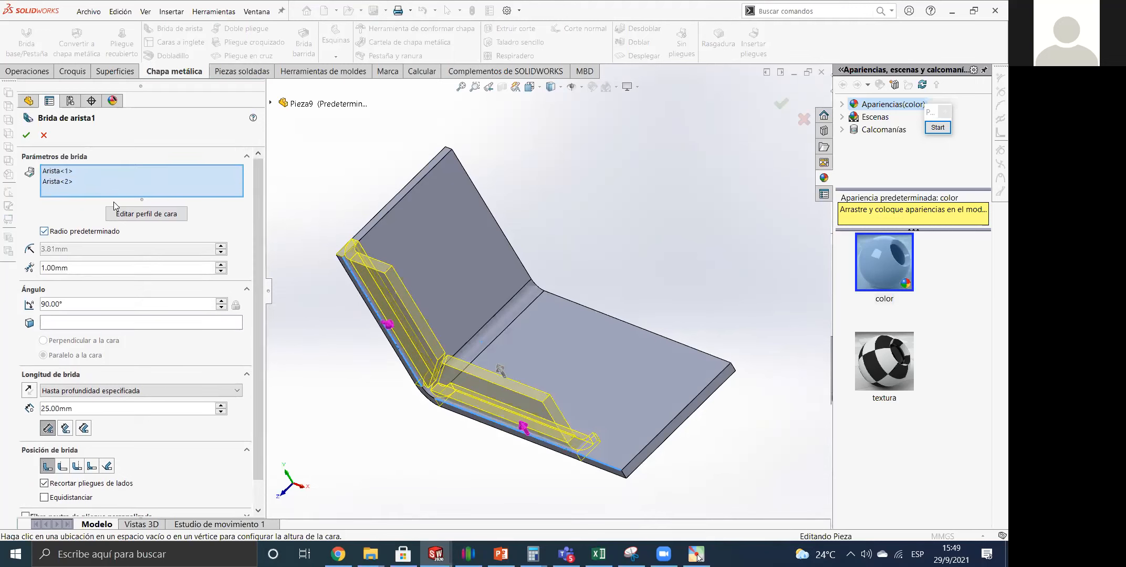
{"action": "left_click", "coordinate": [102, 172]}
{"action": "left_click", "coordinate": [146, 214]}
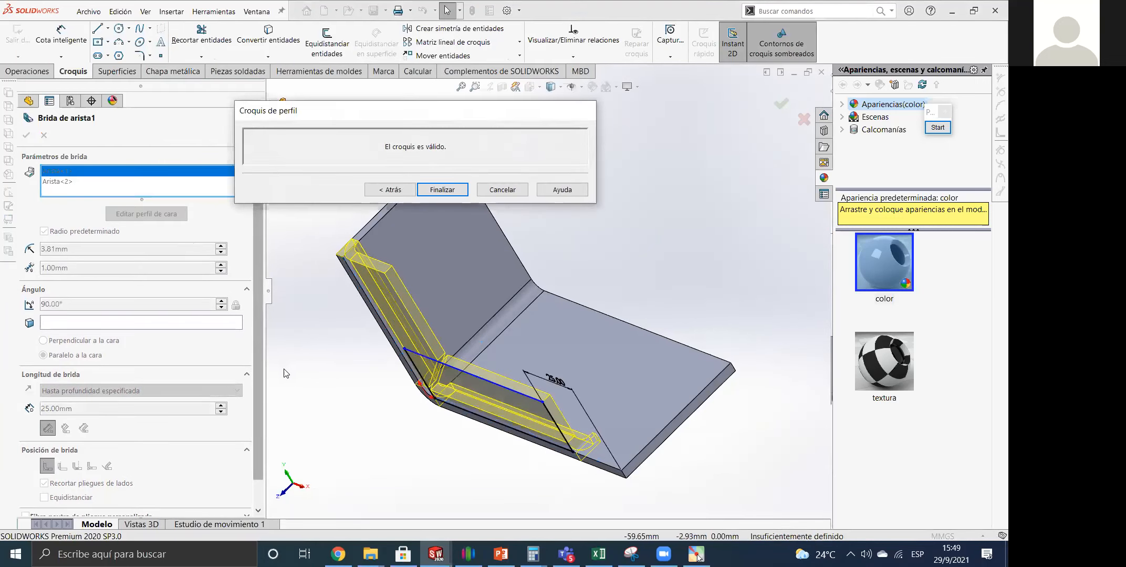
{"action": "scroll", "coordinate": [255, 440], "scroll_direction": "down", "scroll_amount": 1}
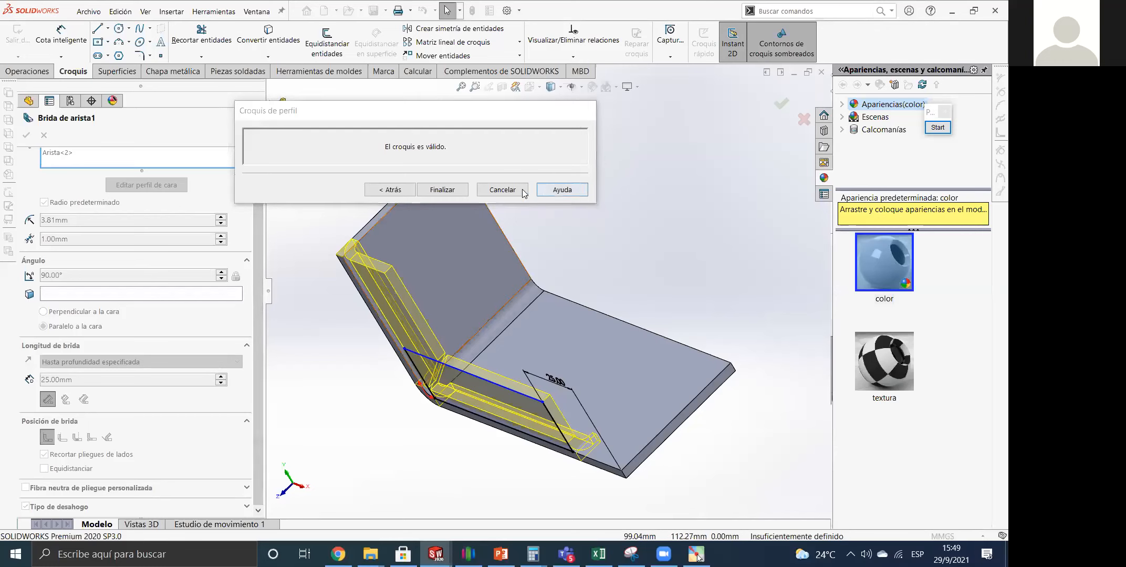
{"action": "left_click", "coordinate": [502, 190]}
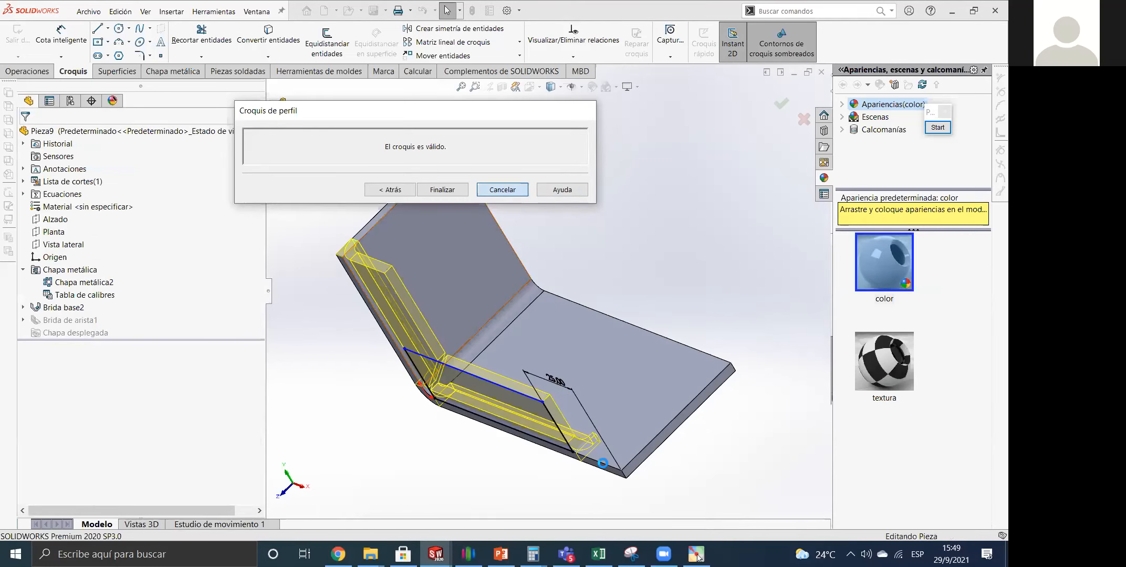
Examine the relief notch at the flange end and highlight the faces that belong to the edge flange.
{"action": "scroll", "coordinate": [551, 366], "scroll_direction": "down", "scroll_amount": 5}
{"action": "middle_click_drag", "start_coordinate": [581, 391], "coordinate": [646, 446]}
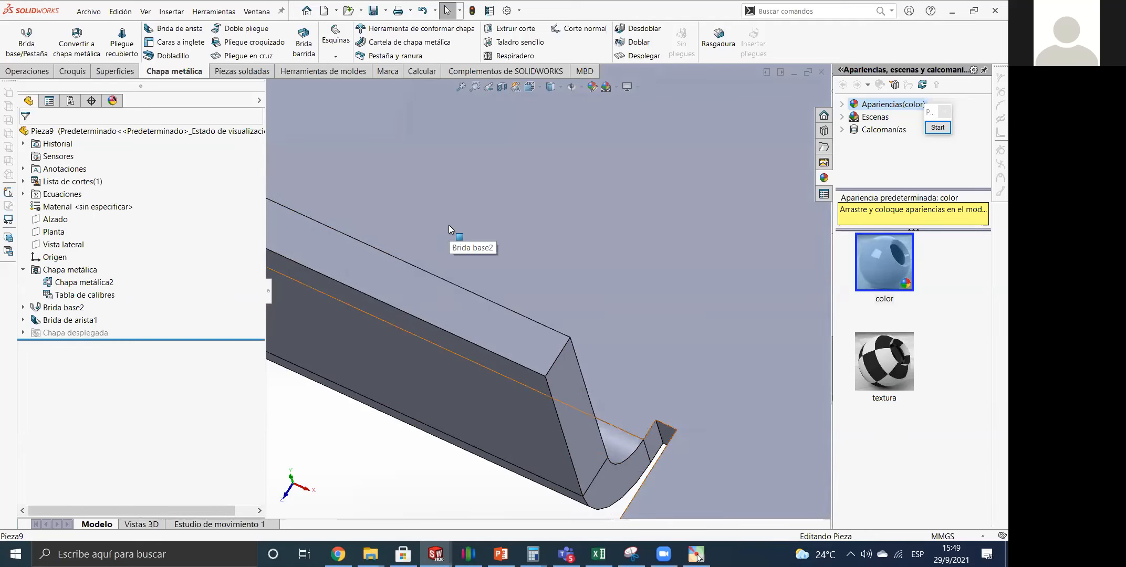
{"action": "middle_click_drag", "start_coordinate": [448, 225], "coordinate": [347, 233]}
{"action": "left_click", "coordinate": [70, 333]}
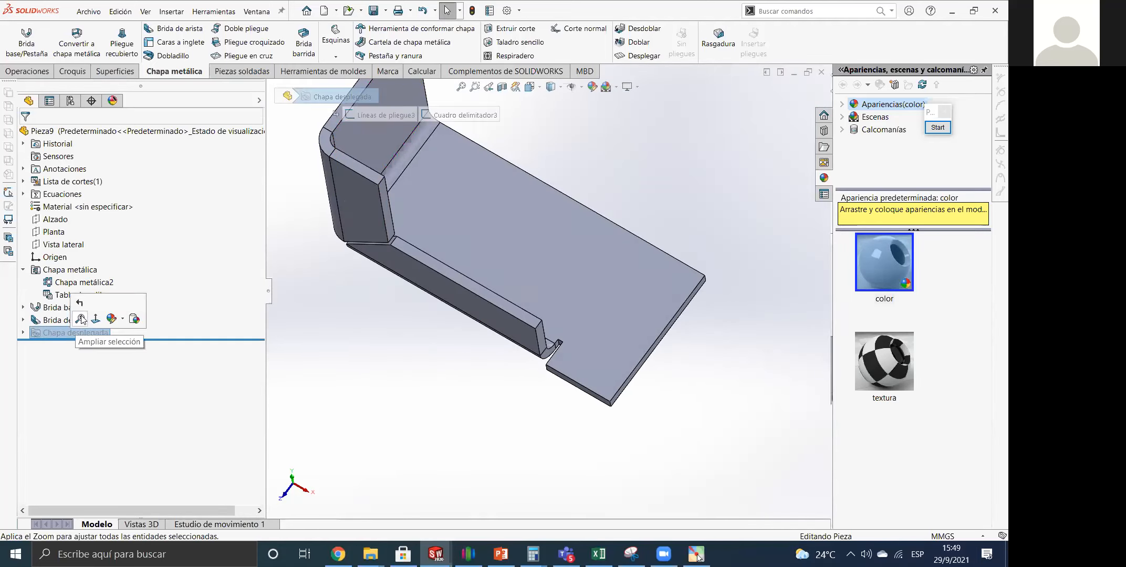
{"action": "left_click", "coordinate": [49, 319]}
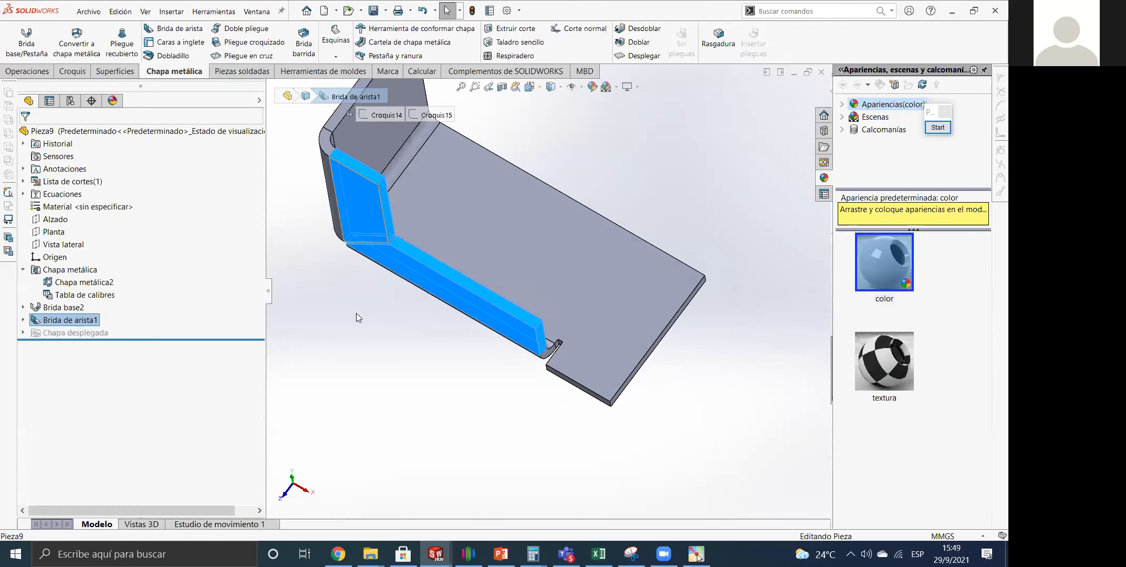
{"action": "left_click", "coordinate": [366, 224]}
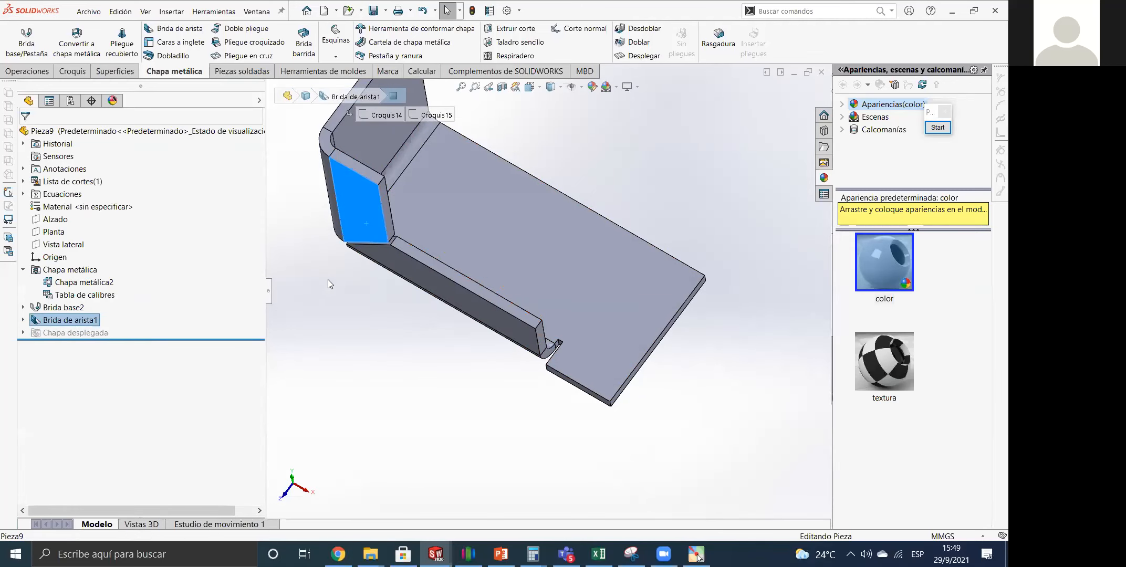
Edit the edge flange again to inspect the face profile sketch of Arista<2>, and cancel without changes.
{"action": "right_click", "coordinate": [85, 320]}
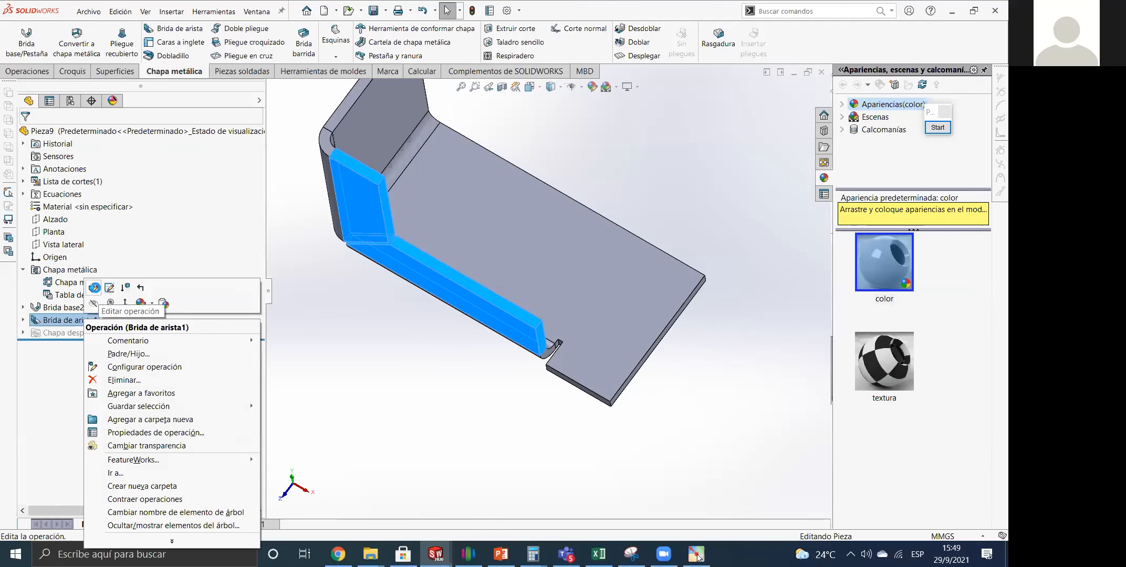
{"action": "left_click", "coordinate": [94, 288]}
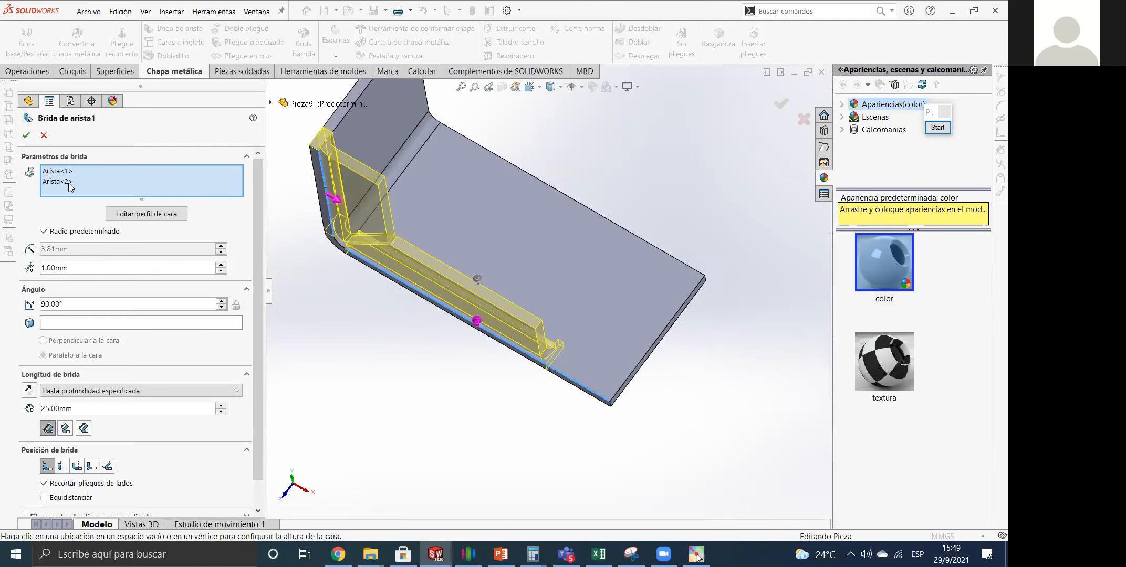
{"action": "left_click", "coordinate": [69, 183]}
{"action": "left_click", "coordinate": [146, 213]}
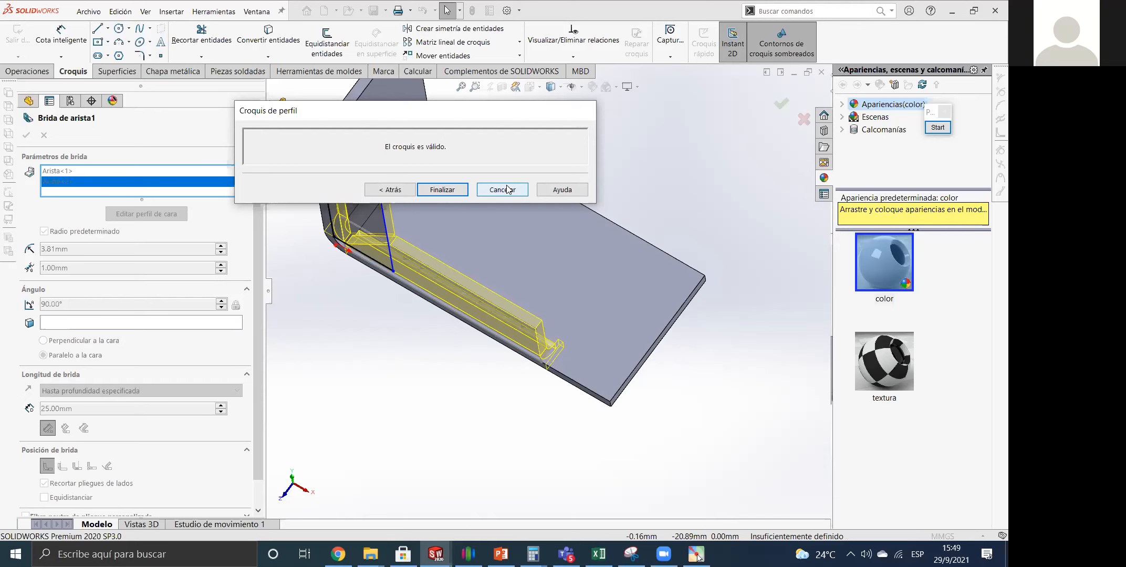
{"action": "left_click", "coordinate": [489, 192]}
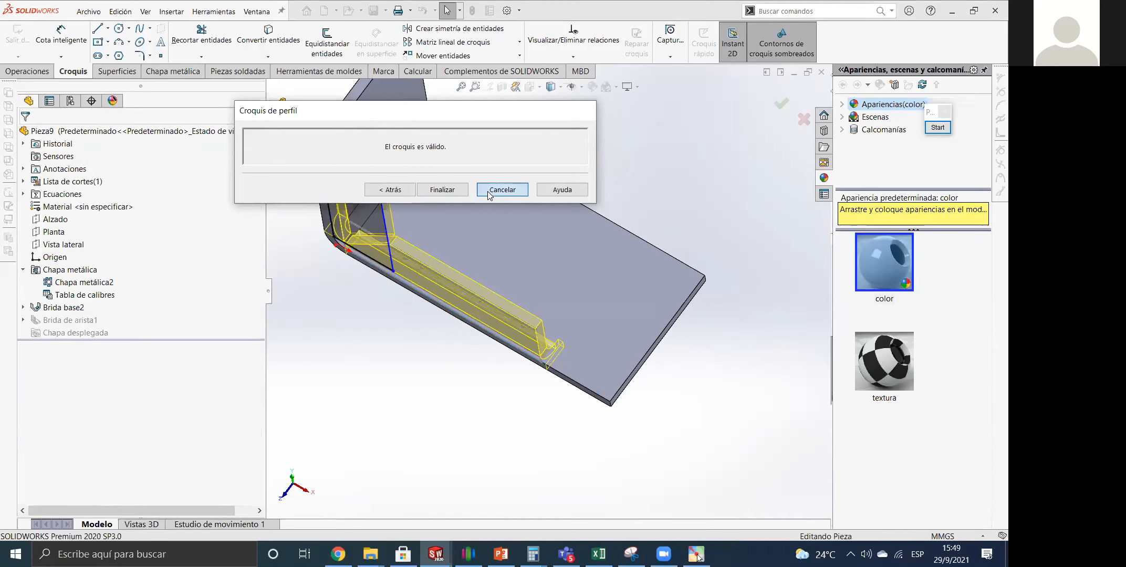
{"action": "scroll", "coordinate": [491, 331], "scroll_direction": "down", "scroll_amount": 3}
{"action": "middle_click_drag", "start_coordinate": [516, 244], "coordinate": [525, 362]}
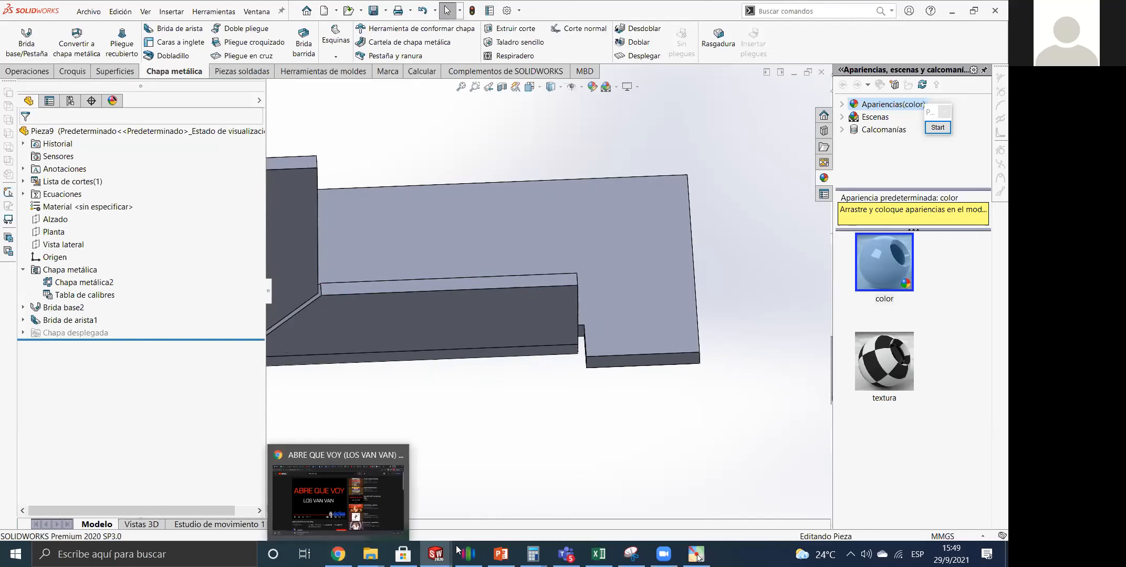
Switch to the PowerPoint presentation, review slides 10 and 11 on the flange operations, and return to SOLIDWORKS.
{"action": "left_click", "coordinate": [493, 548]}
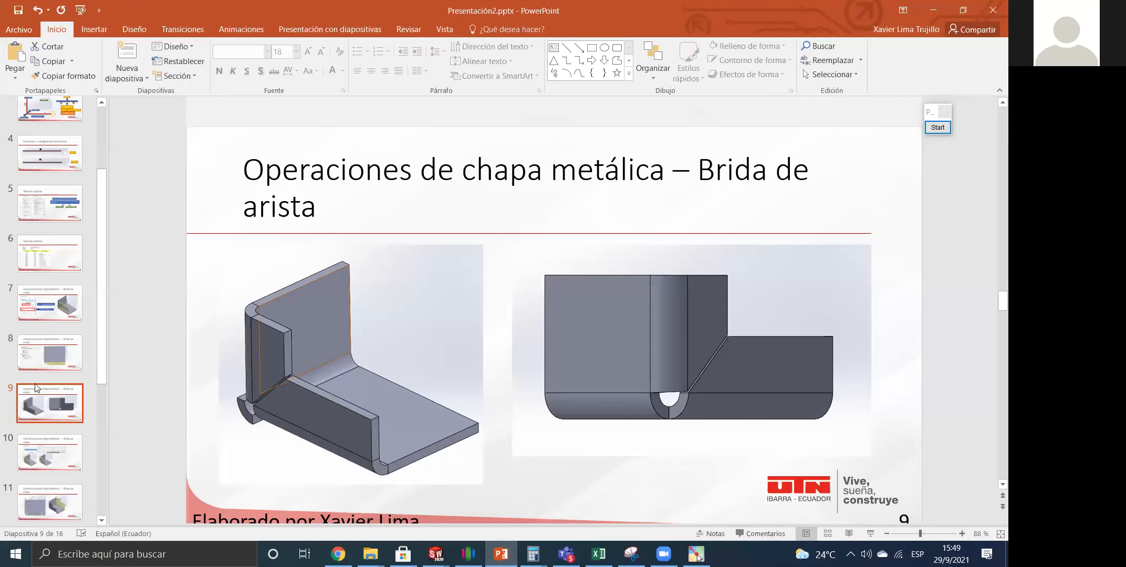
{"action": "left_click", "coordinate": [50, 452]}
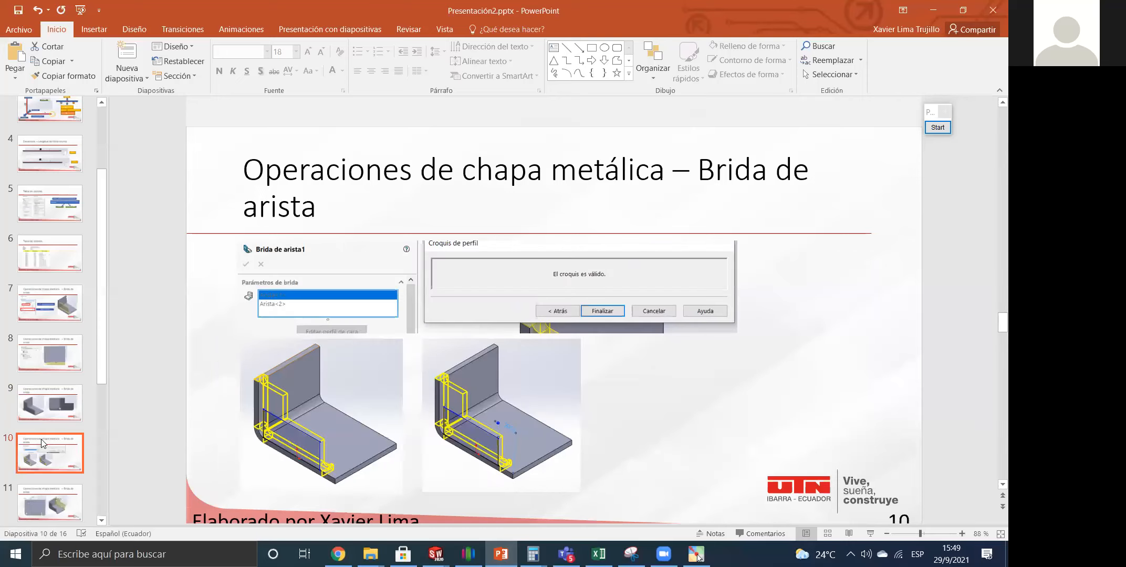
{"action": "left_click", "coordinate": [56, 489]}
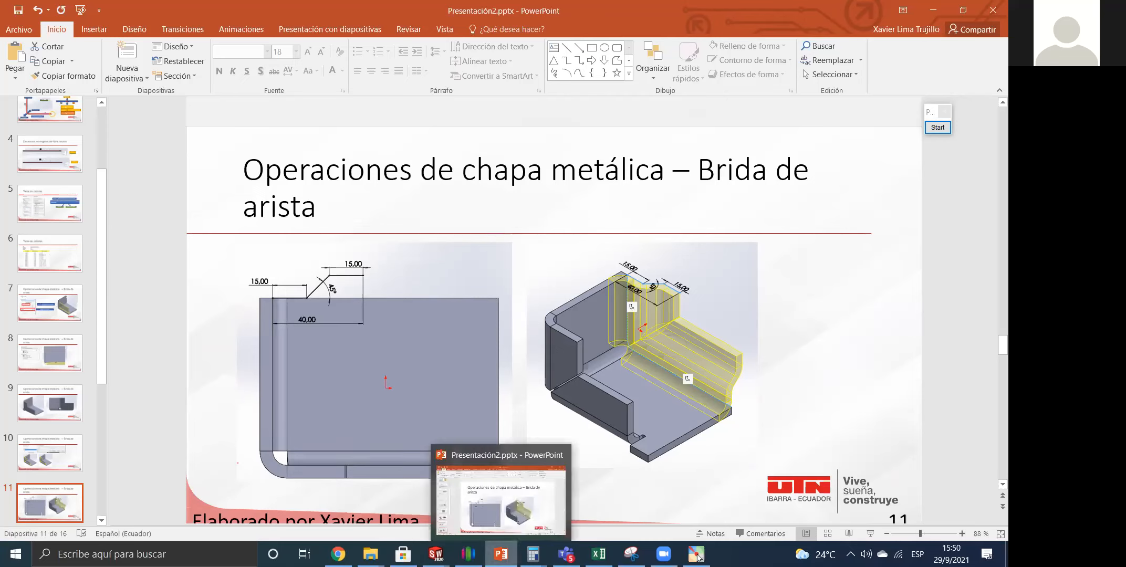
{"action": "mouse_move", "coordinate": [436, 554]}
{"action": "left_click", "coordinate": [714, 501]}
Inspect the free edges of the base flange opposite the existing edge flanges.
{"action": "middle_click_drag", "start_coordinate": [437, 200], "coordinate": [432, 396]}
{"action": "middle_click_drag", "start_coordinate": [368, 130], "coordinate": [326, 228]}
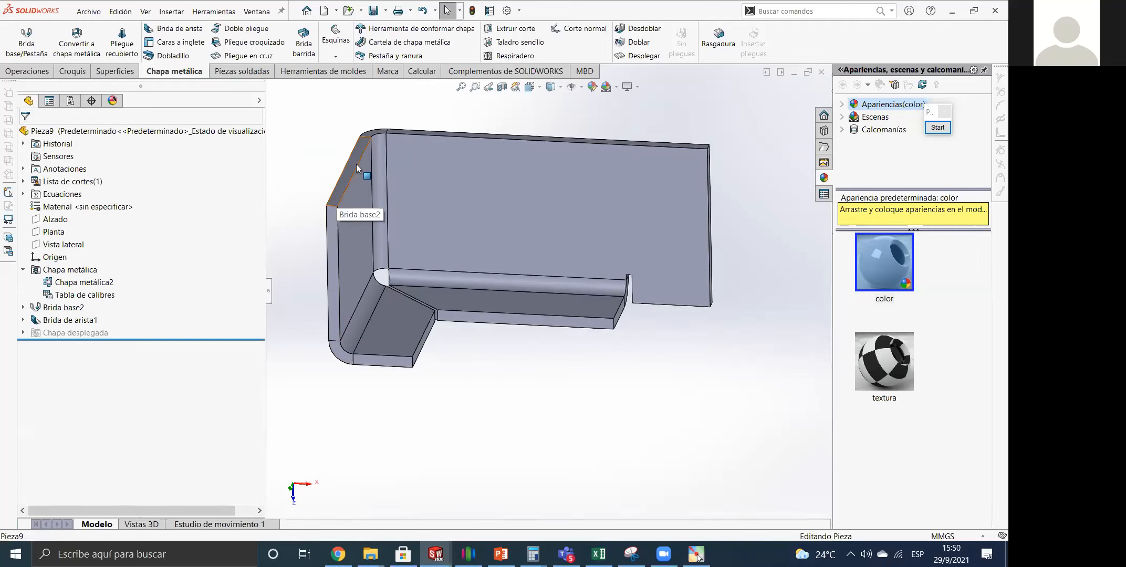
{"action": "left_click", "coordinate": [336, 194]}
{"action": "left_click", "coordinate": [572, 139]}
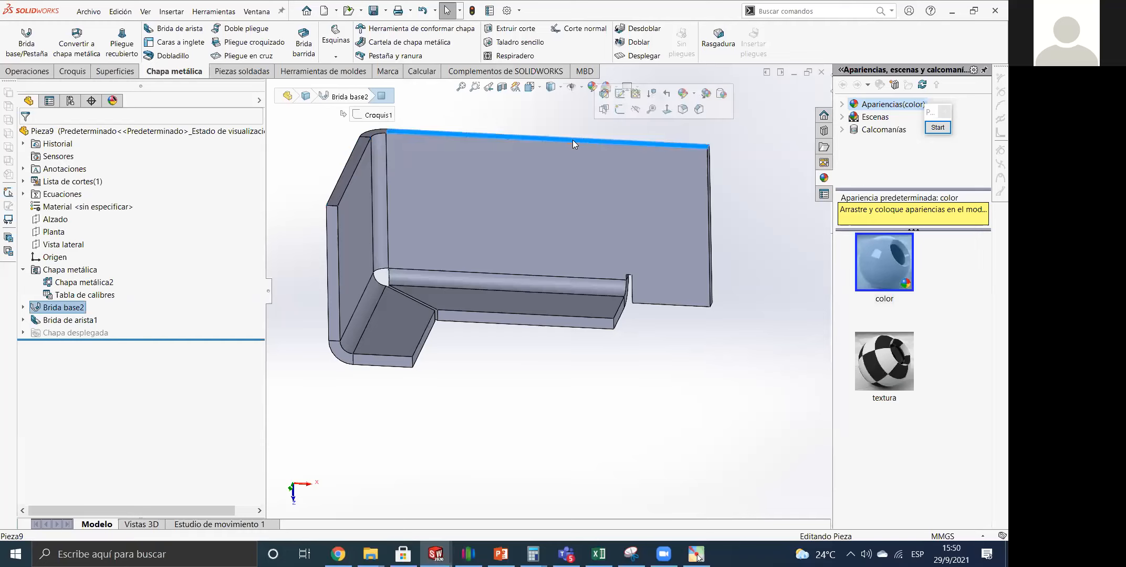
{"action": "left_click", "coordinate": [446, 129]}
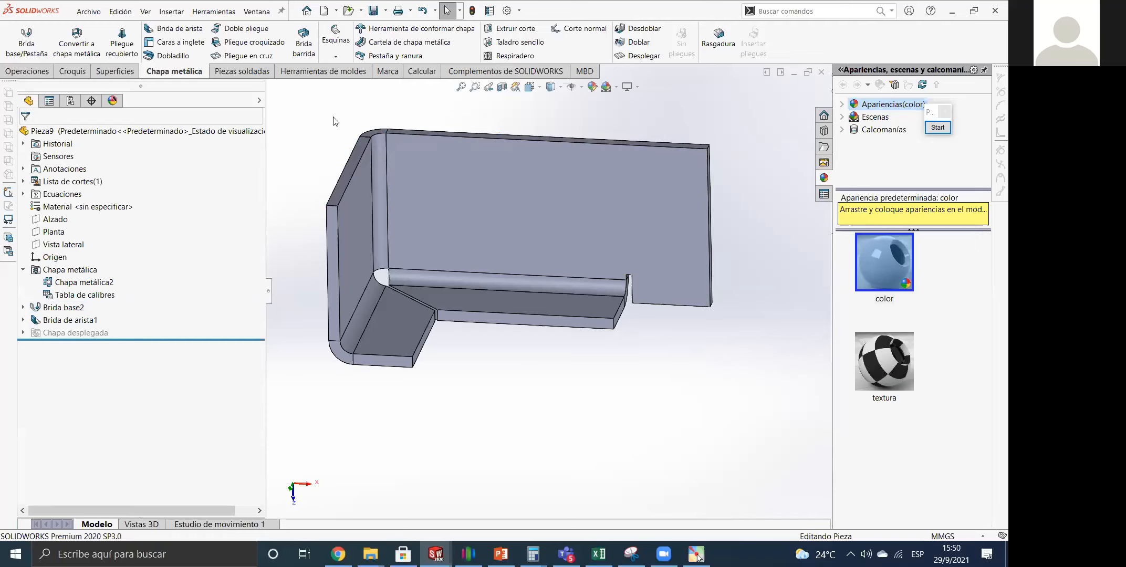
Start a miter flange (Caras a inglete) with its profile sketch on the narrow end face of the short bent wall.
{"action": "left_click", "coordinate": [170, 31]}
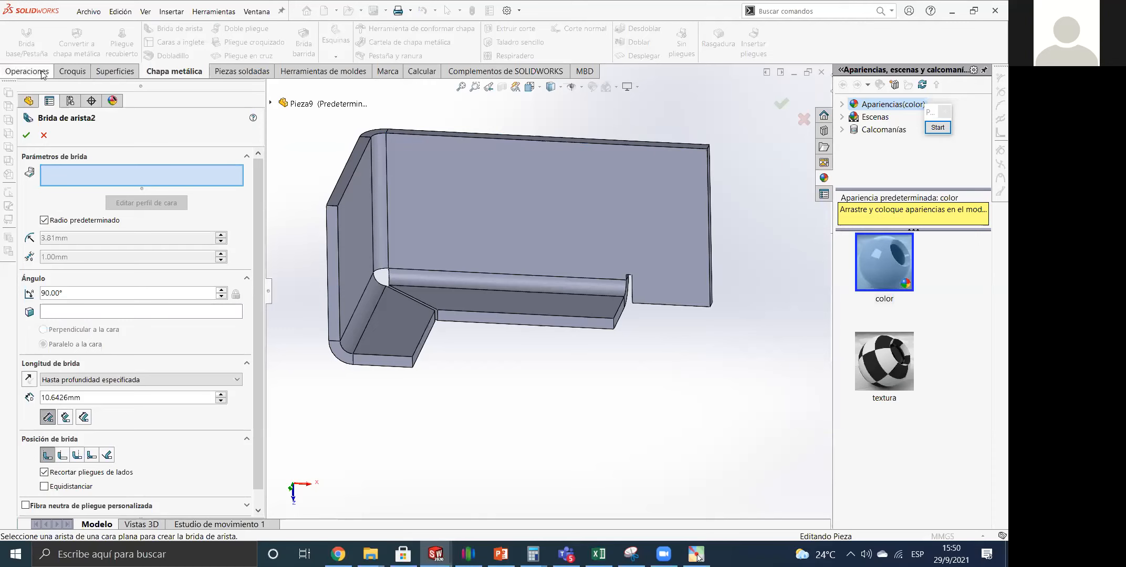
{"action": "left_click", "coordinate": [44, 135]}
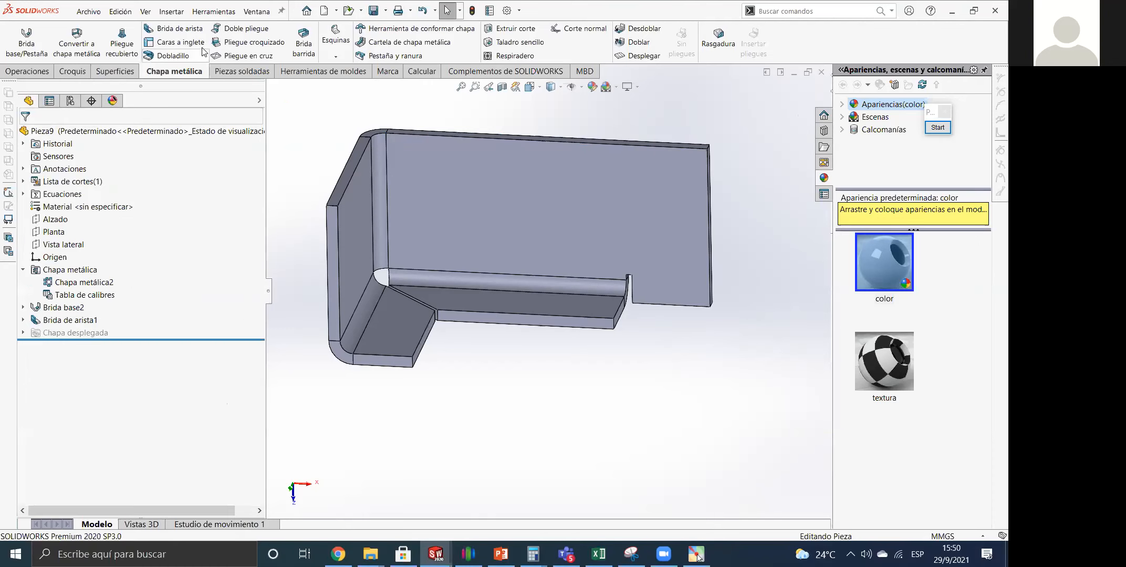
{"action": "left_click", "coordinate": [179, 42]}
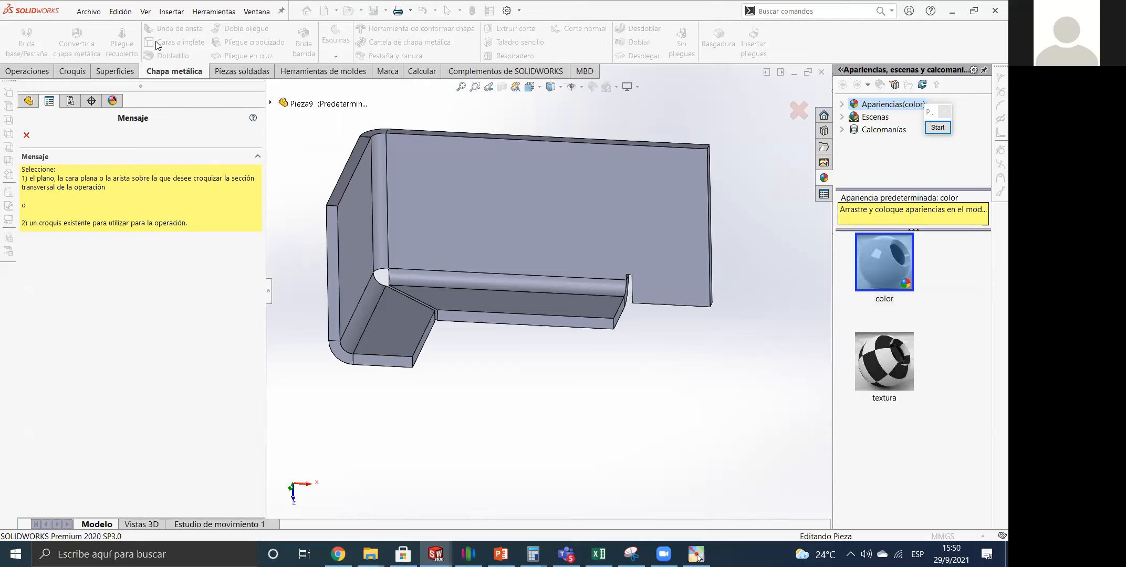
{"action": "left_click", "coordinate": [332, 251]}
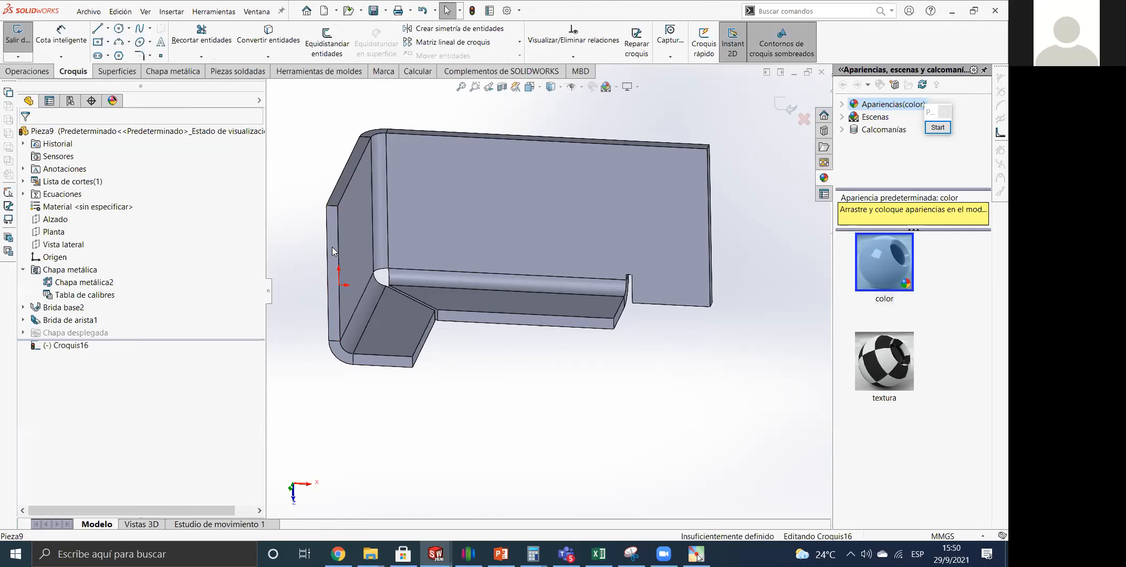
Sketch a three-segment open profile from the wall's inner corner: a line along the plate edge, an outward diagonal, and a parallel line.
{"action": "scroll", "coordinate": [332, 250], "scroll_direction": "down", "scroll_amount": 3}
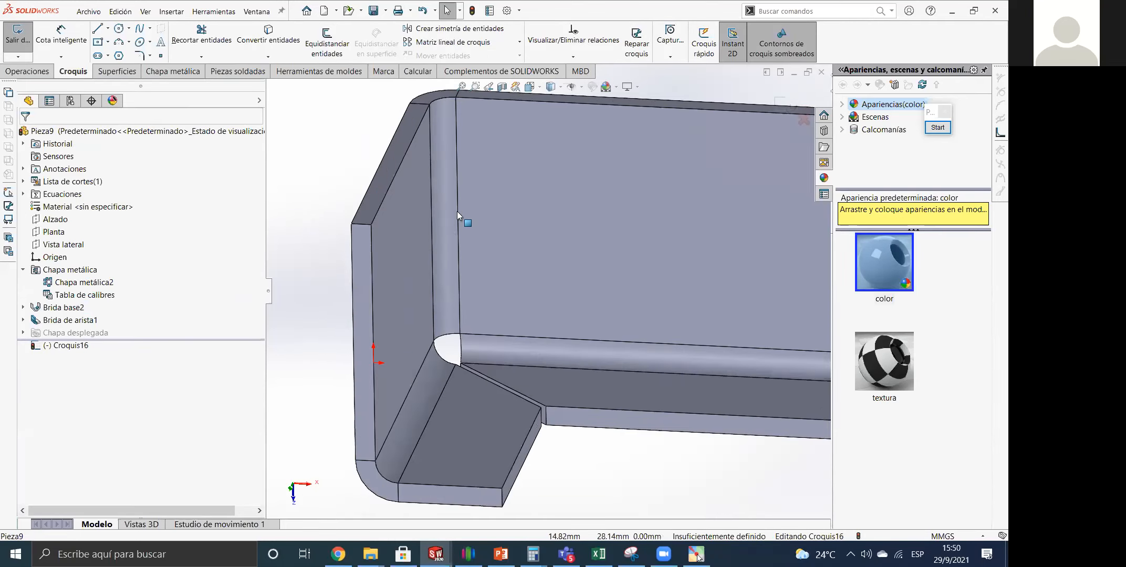
{"action": "left_click", "coordinate": [97, 28]}
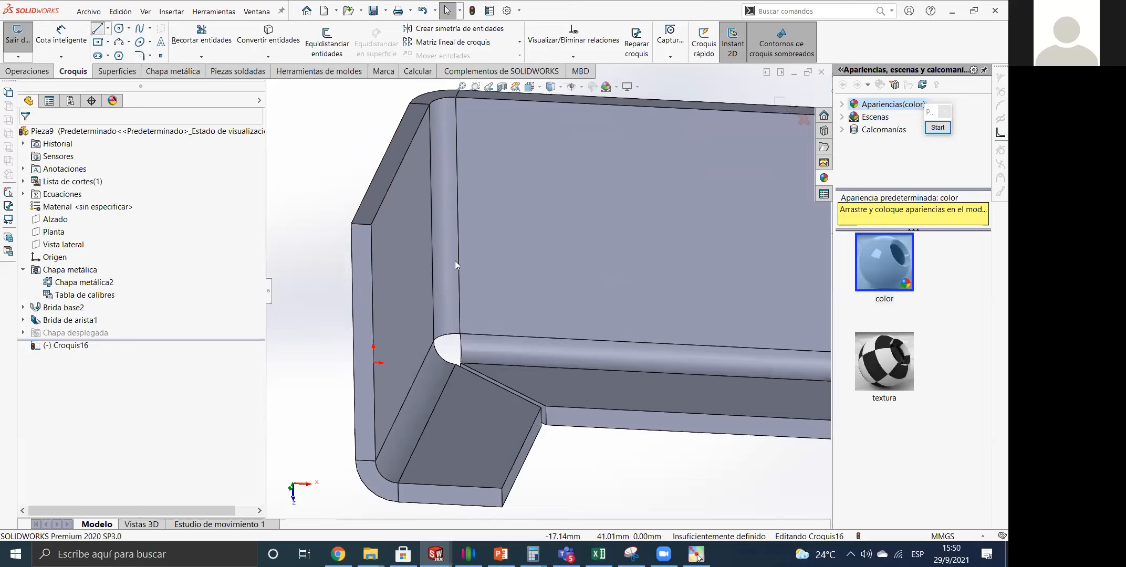
{"action": "left_click", "coordinate": [372, 224]}
{"action": "left_click", "coordinate": [463, 229]}
{"action": "left_click", "coordinate": [509, 187]}
{"action": "left_click", "coordinate": [607, 193]}
{"action": "scroll", "coordinate": [587, 300], "scroll_direction": "down", "scroll_amount": 2}
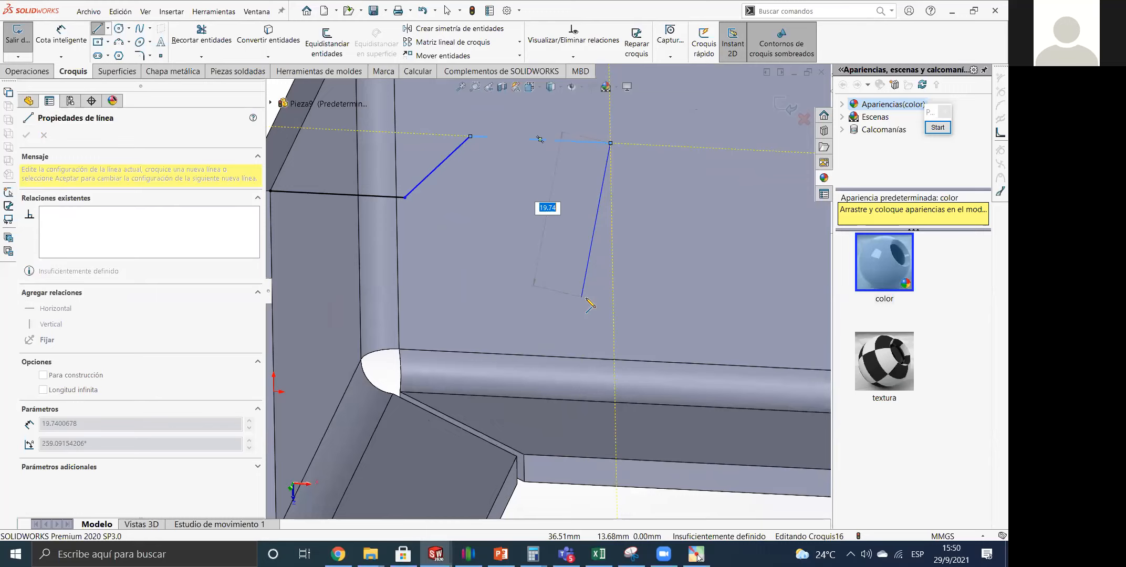
{"action": "scroll", "coordinate": [585, 293], "scroll_direction": "up", "scroll_amount": 4}
{"action": "key", "text": "Escape"}
{"action": "key", "text": "Escape"}
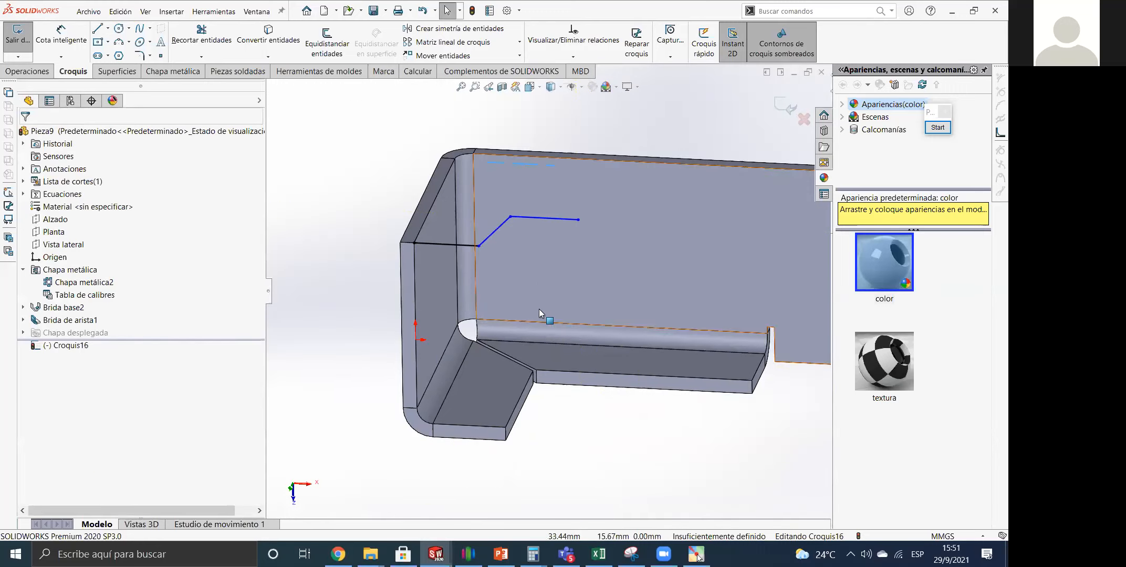
{"action": "key", "text": "space"}
{"action": "left_click", "coordinate": [409, 391]}
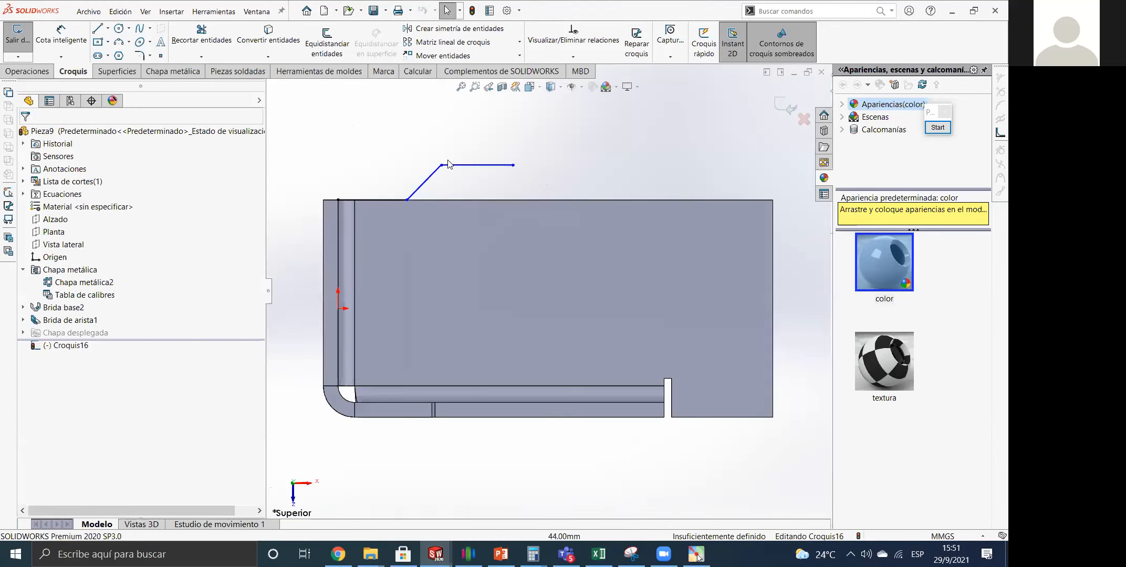
{"action": "scroll", "coordinate": [413, 181], "scroll_direction": "down", "scroll_amount": 4}
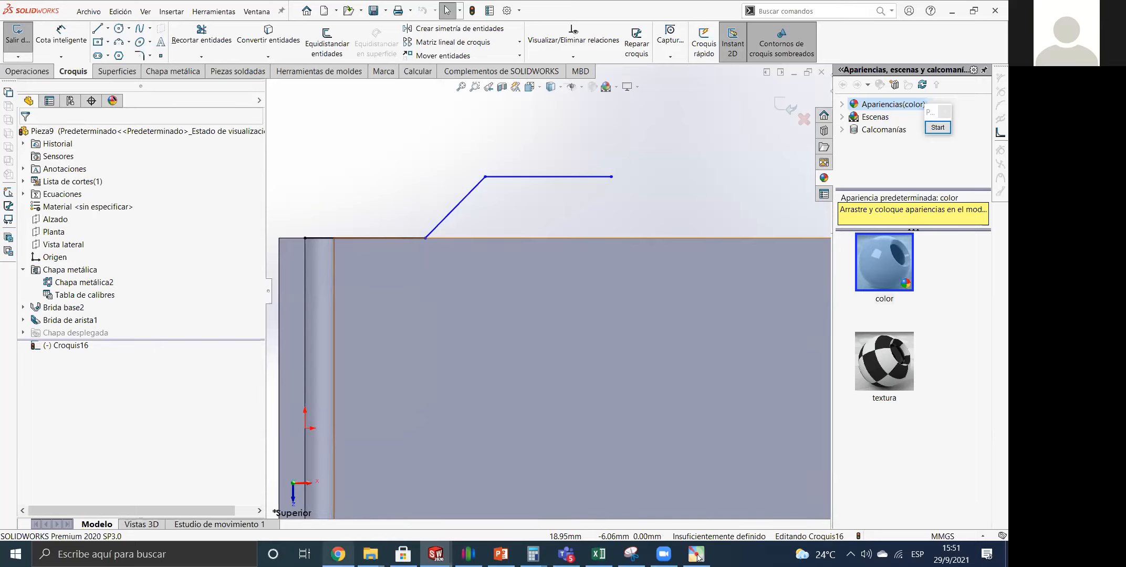
Check the reference profile on the presentation's flange slide, return to SOLIDWORKS, and dimension both horizontal profile lines at 15 mm.
{"action": "key", "text": "alt+Tab"}
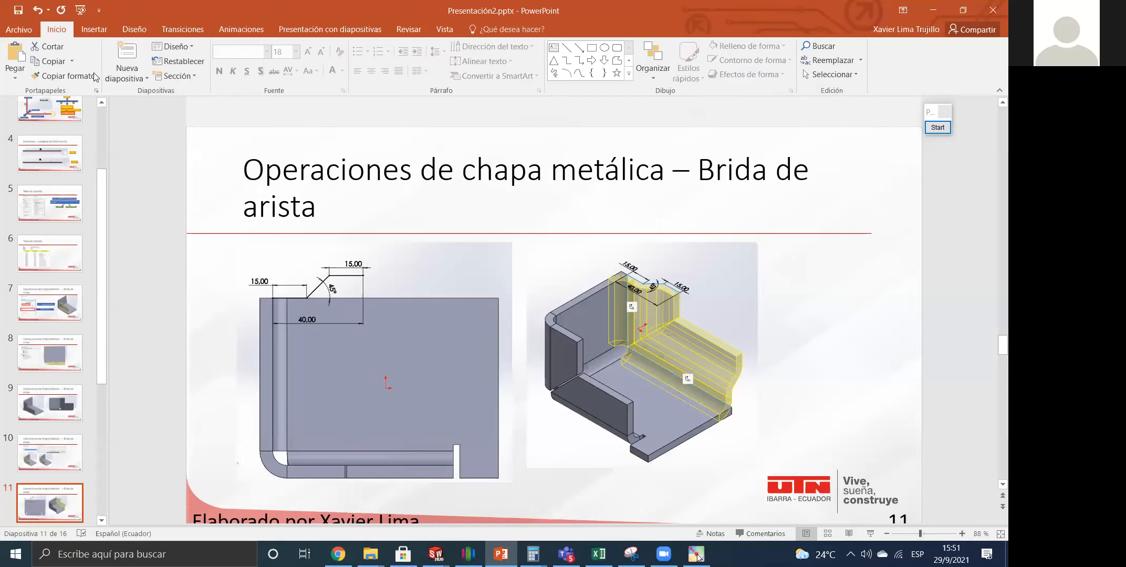
{"action": "key", "text": "alt+Tab"}
{"action": "left_click", "coordinate": [389, 238]}
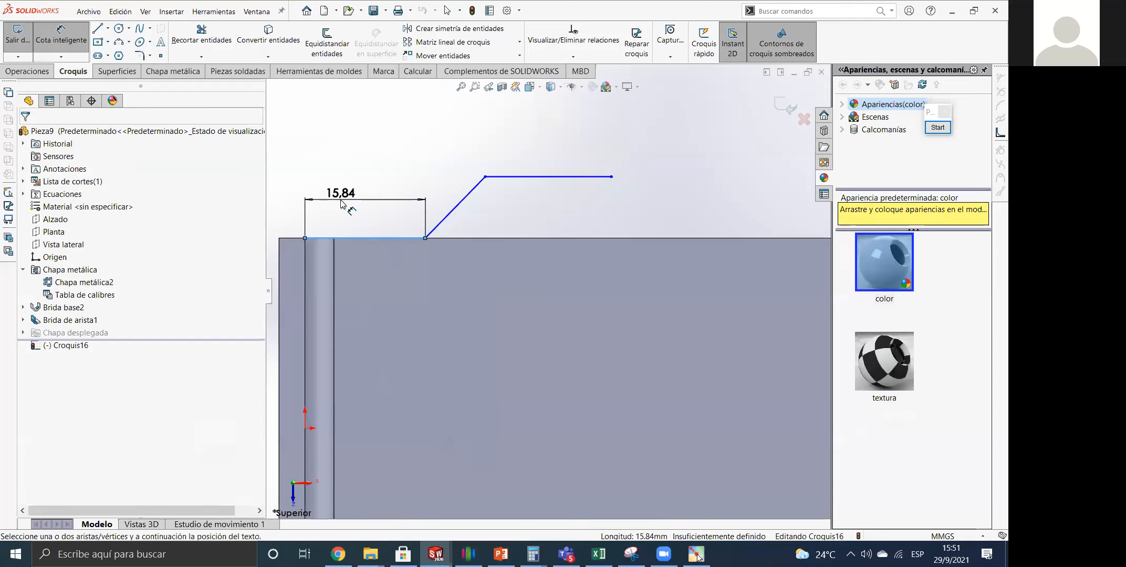
{"action": "left_click", "coordinate": [341, 200]}
{"action": "type", "text": "15"}
{"action": "key", "text": "Return"}
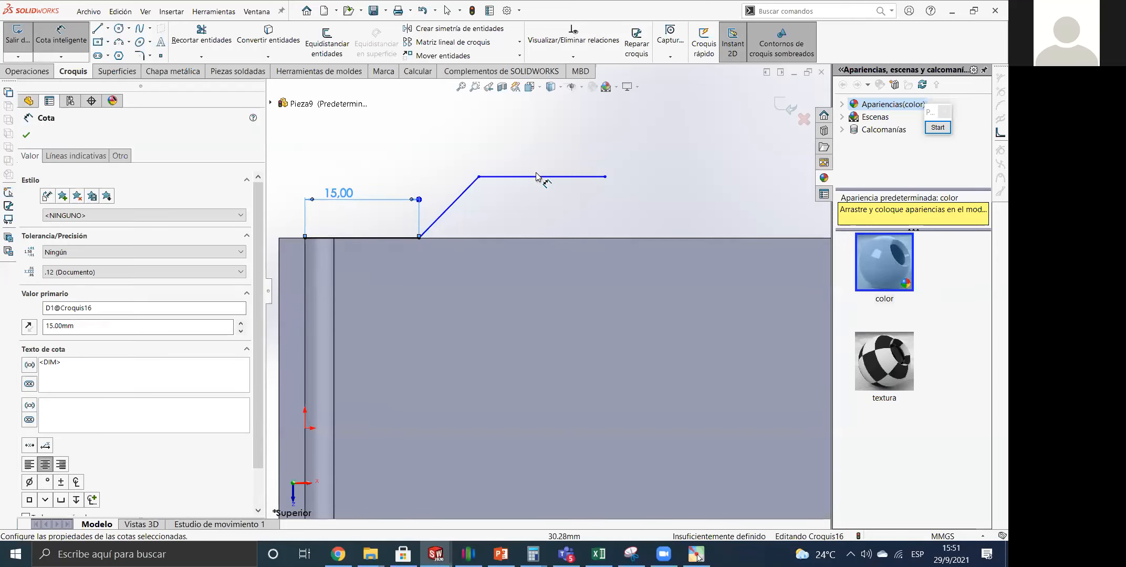
{"action": "left_click", "coordinate": [538, 164]}
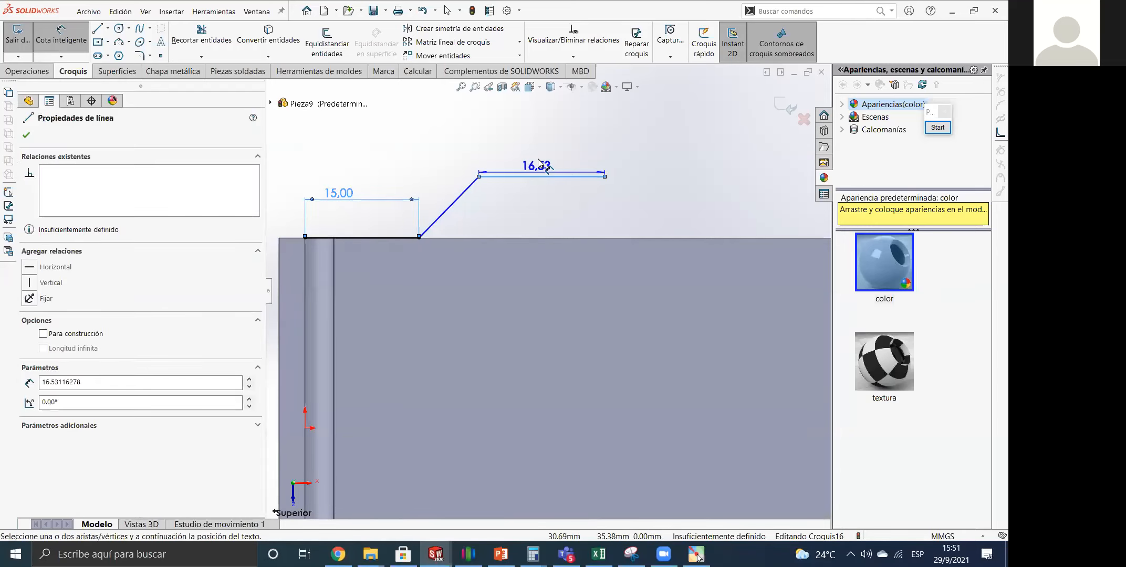
{"action": "left_click", "coordinate": [535, 157]}
{"action": "type", "text": "15"}
{"action": "key", "text": "Return"}
Set the profile's overall horizontal length to 40 mm and the diagonal's angle to the first line to 45°.
{"action": "left_click", "coordinate": [304, 237]}
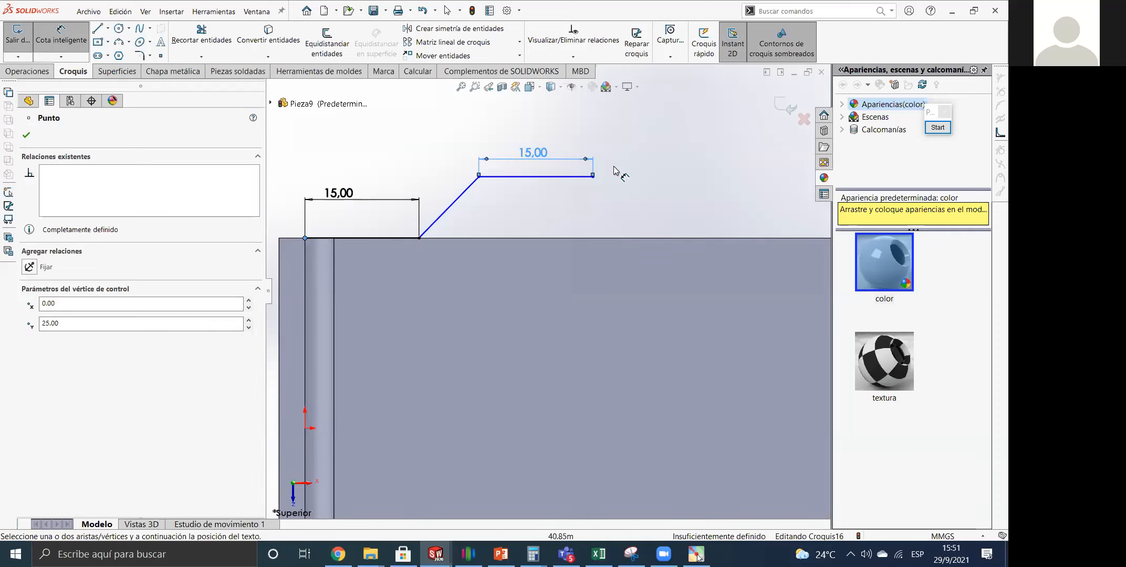
{"action": "left_click", "coordinate": [593, 178]}
{"action": "left_click", "coordinate": [468, 291]}
{"action": "type", "text": "40"}
{"action": "key", "text": "Return"}
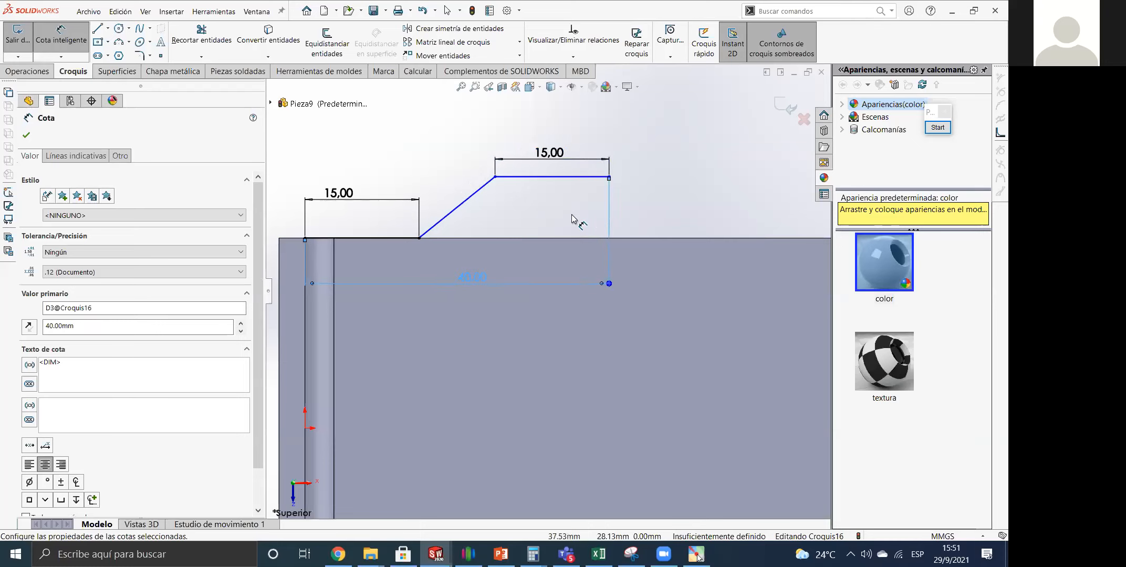
{"action": "left_click", "coordinate": [370, 238]}
{"action": "left_click", "coordinate": [428, 230]}
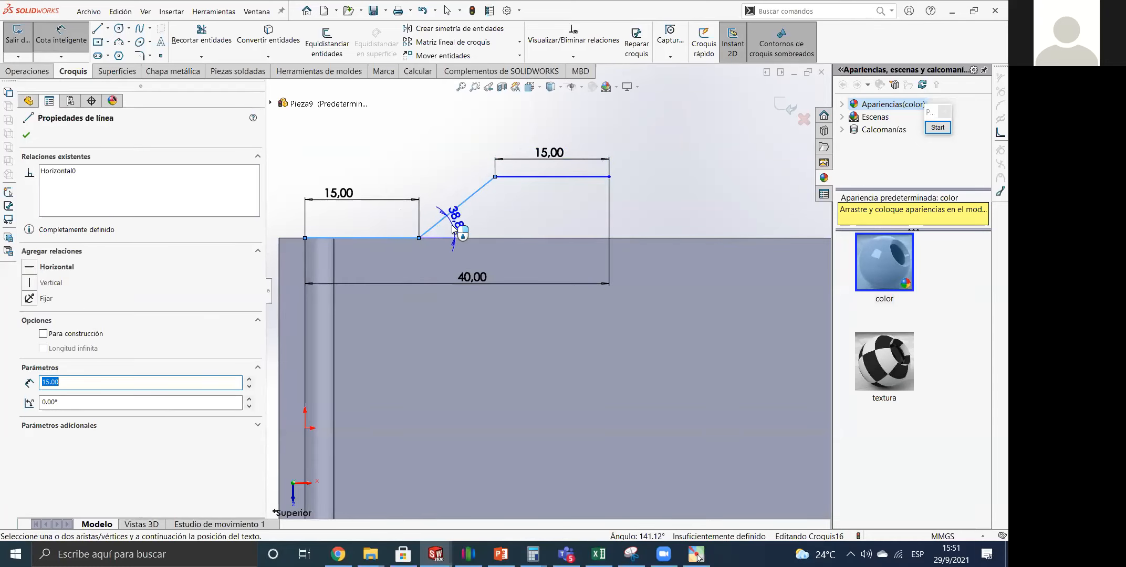
{"action": "left_click", "coordinate": [490, 219]}
{"action": "type", "text": "45"}
{"action": "key", "text": "Return"}
{"action": "left_click", "coordinate": [668, 196]}
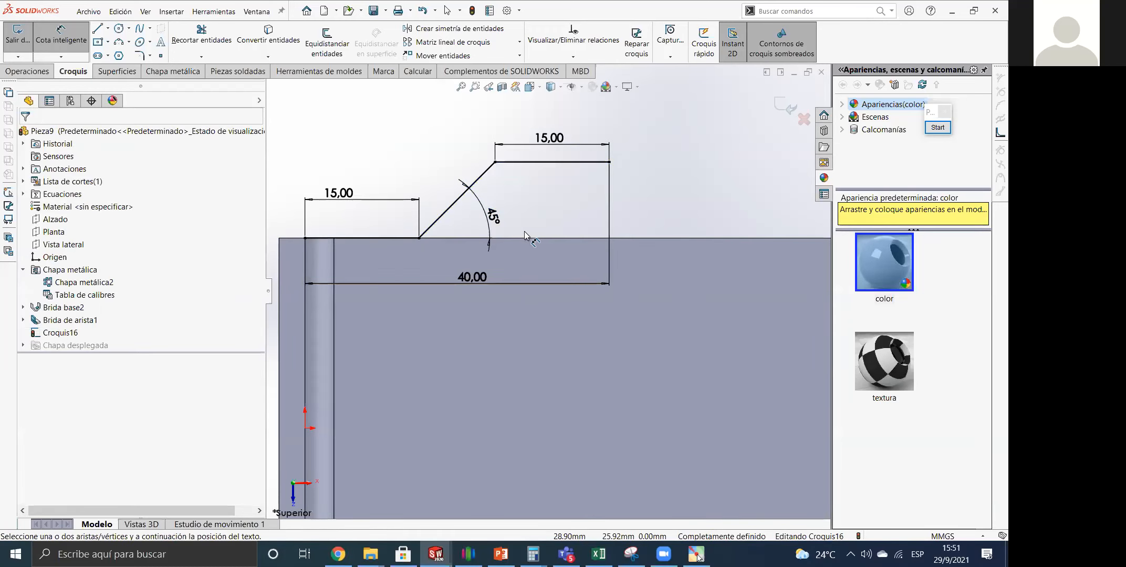
Finish the profile sketch, cancel the miter flange, and leave the sketch.
{"action": "scroll", "coordinate": [524, 231], "scroll_direction": "up", "scroll_amount": 3}
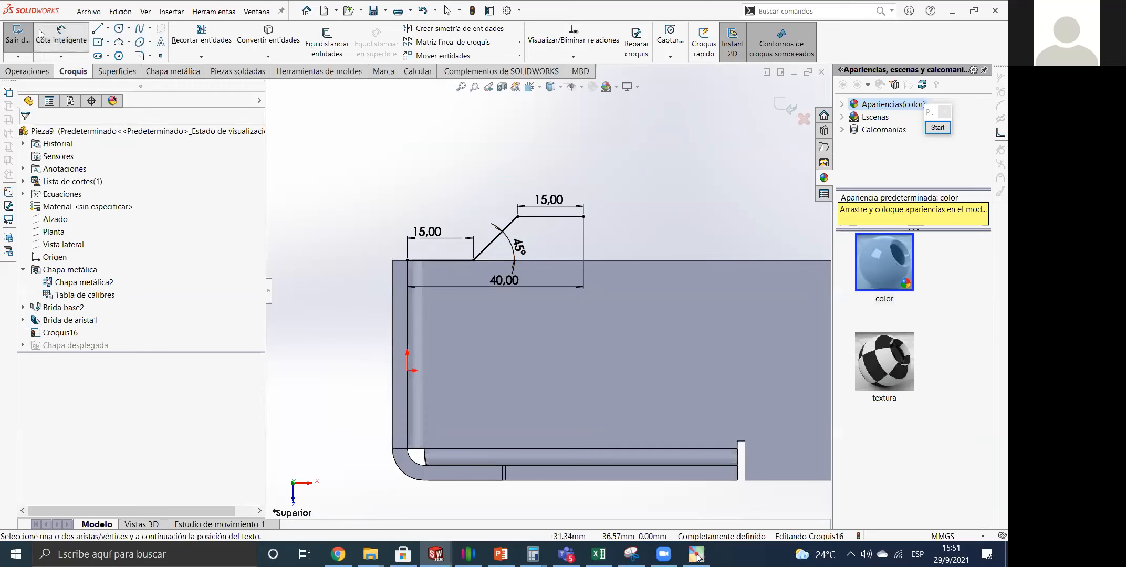
{"action": "left_click", "coordinate": [19, 32]}
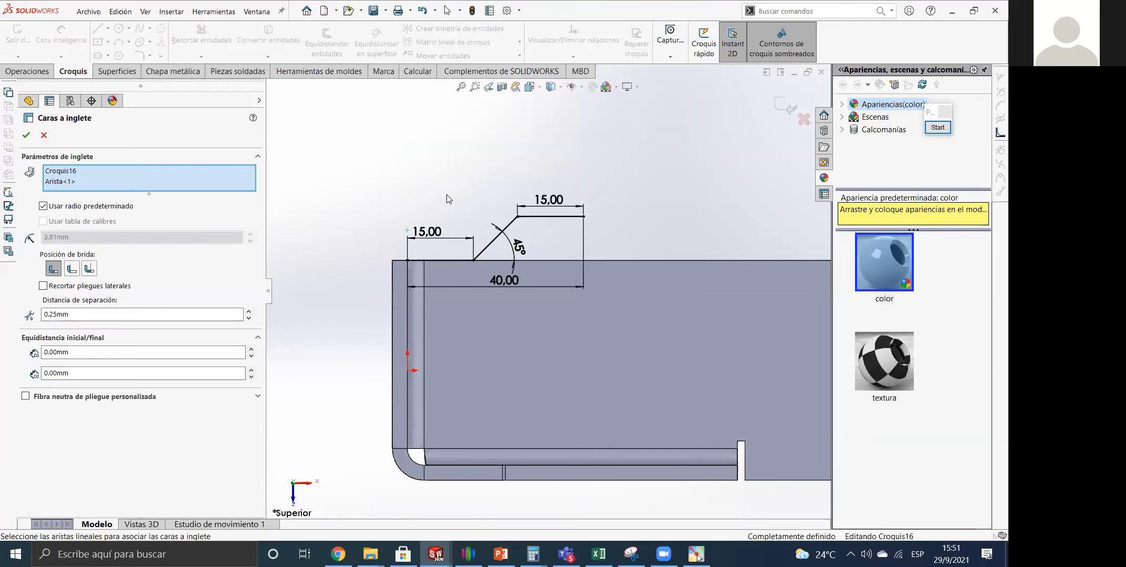
{"action": "left_click", "coordinate": [44, 136]}
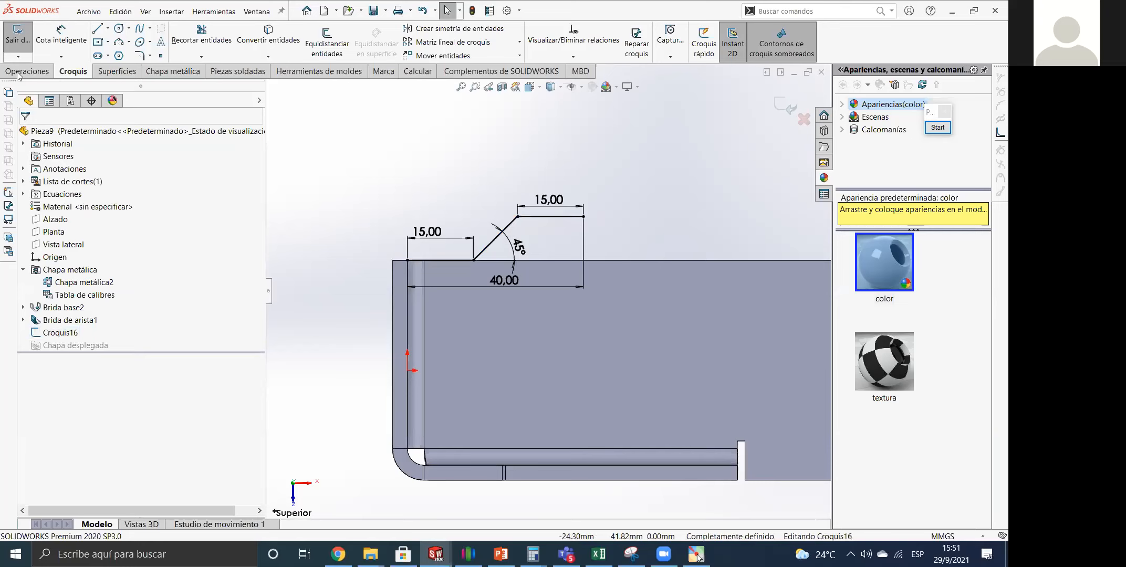
{"action": "left_click", "coordinate": [17, 35]}
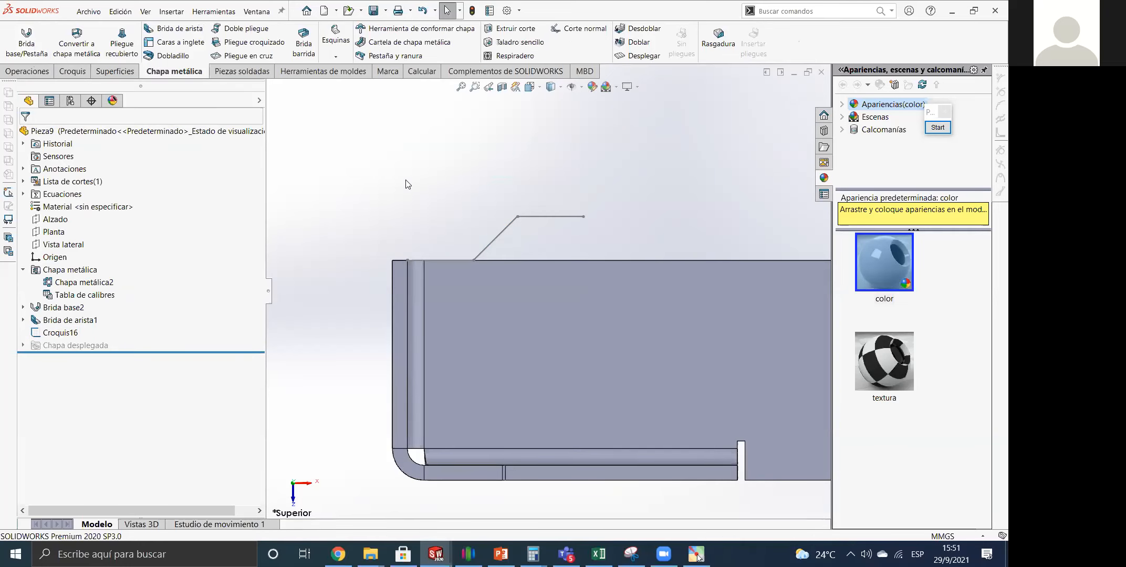
Delete the leftover profile sketch Croquis16 from the part.
{"action": "middle_click_drag", "start_coordinate": [471, 234], "coordinate": [378, 290]}
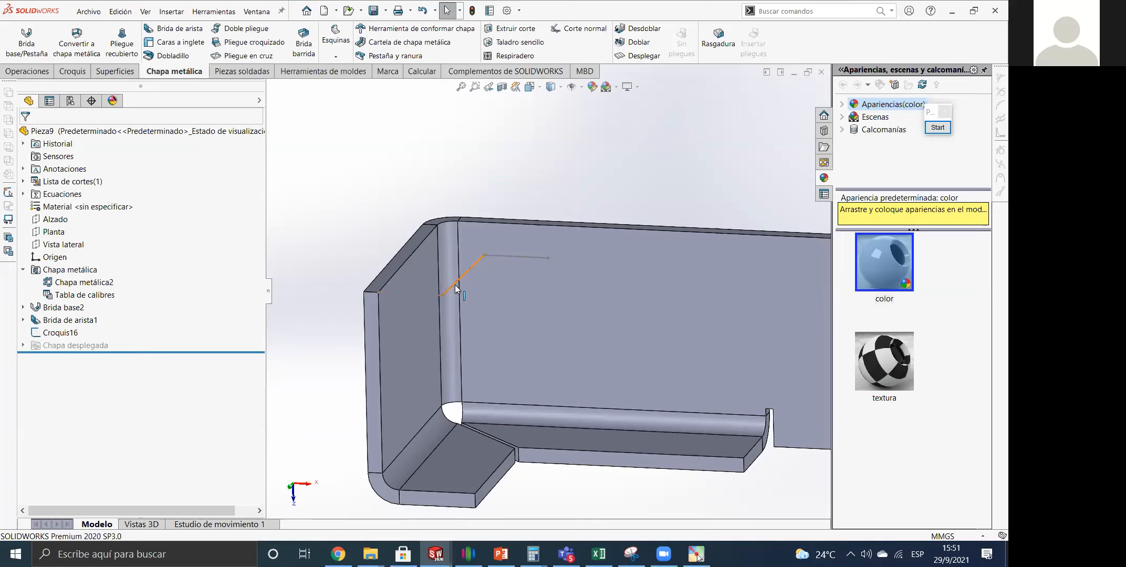
{"action": "middle_click_drag", "start_coordinate": [465, 234], "coordinate": [465, 323]}
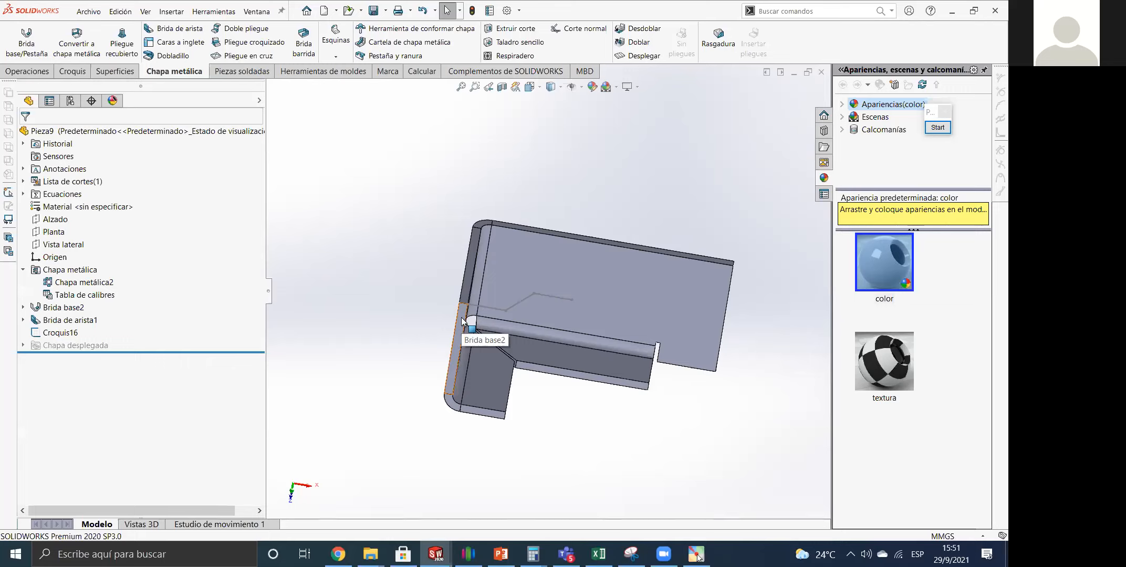
{"action": "left_click", "coordinate": [499, 308]}
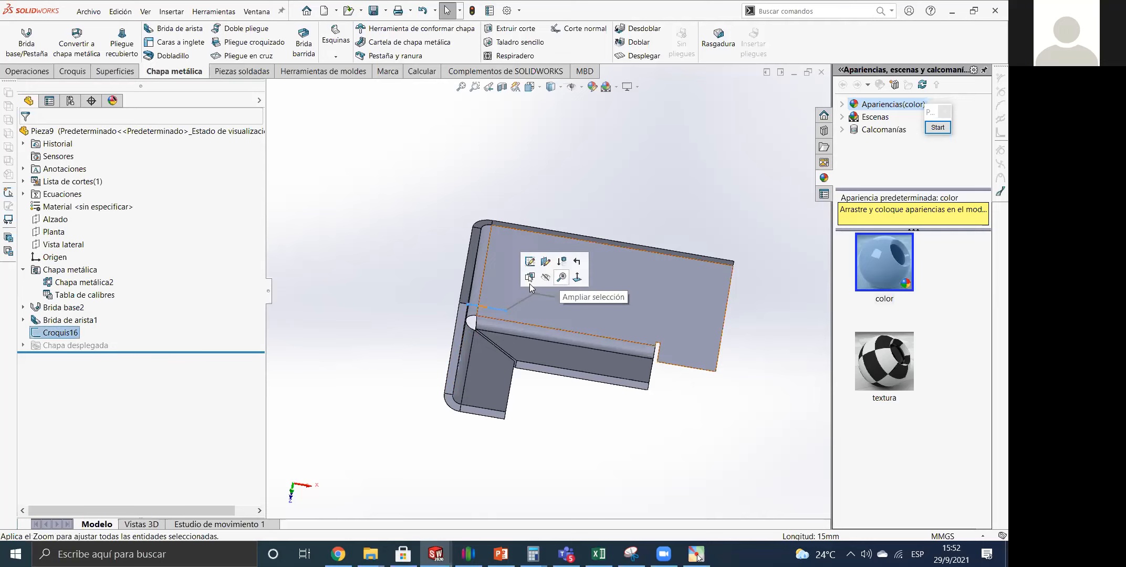
{"action": "right_click", "coordinate": [66, 335]}
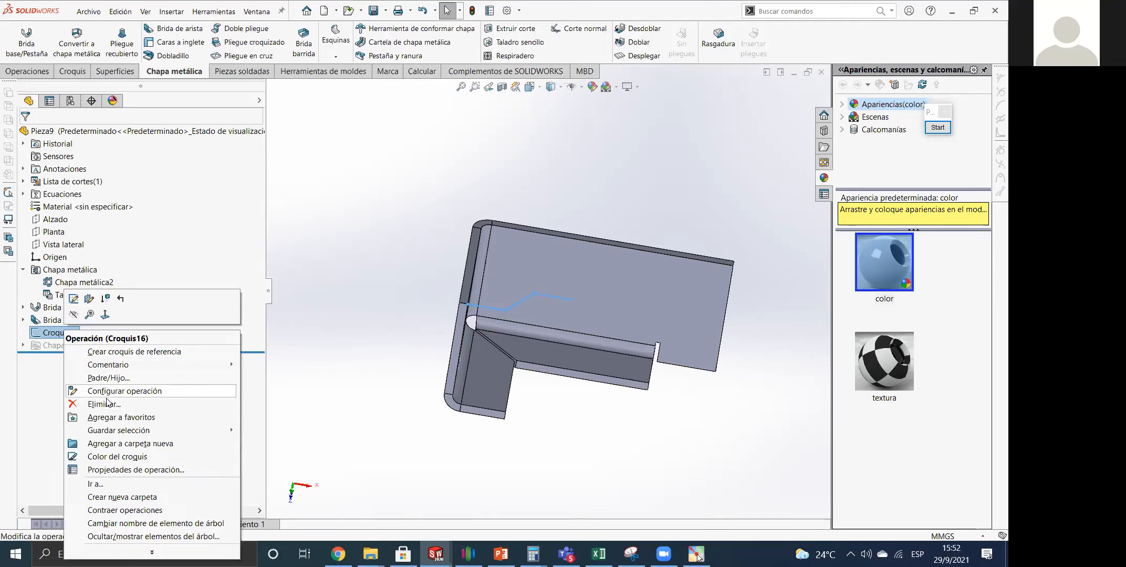
{"action": "left_click", "coordinate": [107, 404]}
{"action": "left_click", "coordinate": [581, 210]}
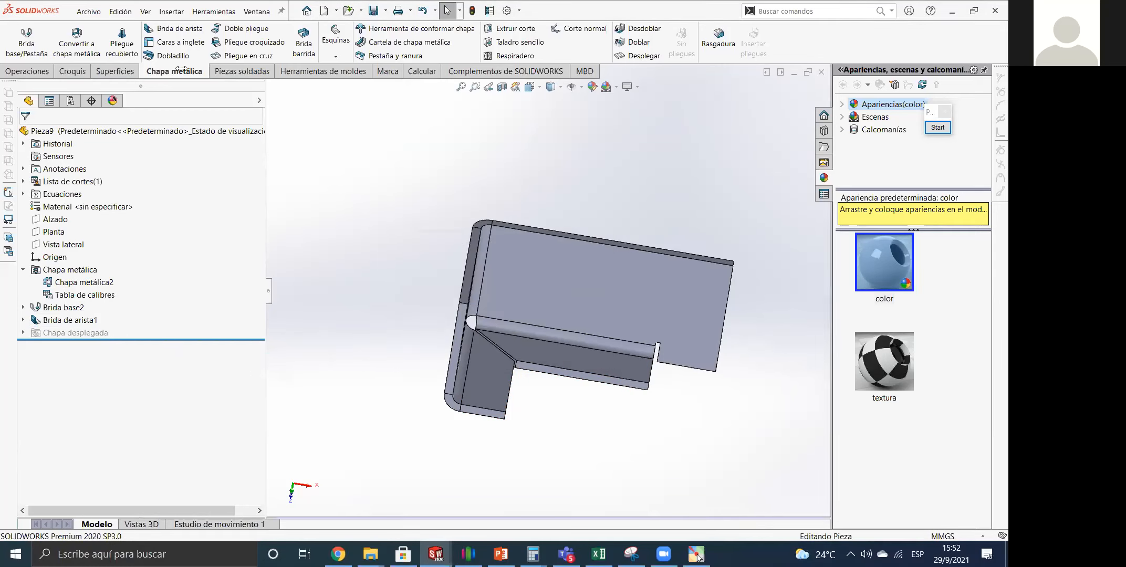
Start a new miter flange (Caras a inglete) with its profile sketch on the short bent wall's narrow end face, viewed from above.
{"action": "left_click", "coordinate": [180, 43]}
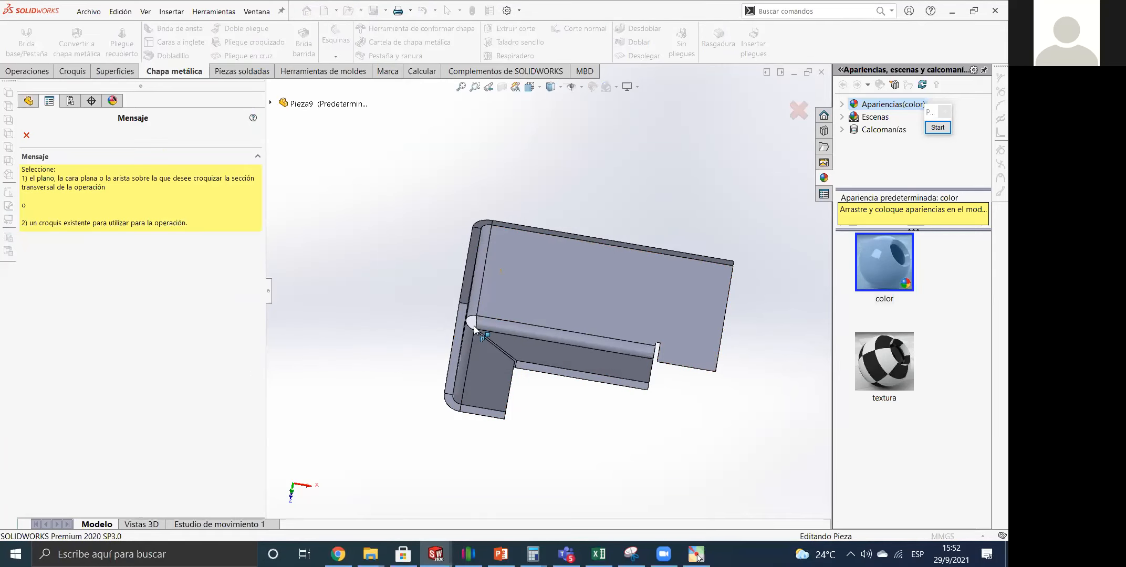
{"action": "scroll", "coordinate": [472, 324], "scroll_direction": "down", "scroll_amount": 5}
{"action": "left_click", "coordinate": [469, 318]}
{"action": "middle_click_drag", "start_coordinate": [502, 243], "coordinate": [535, 250]}
{"action": "key", "text": "space"}
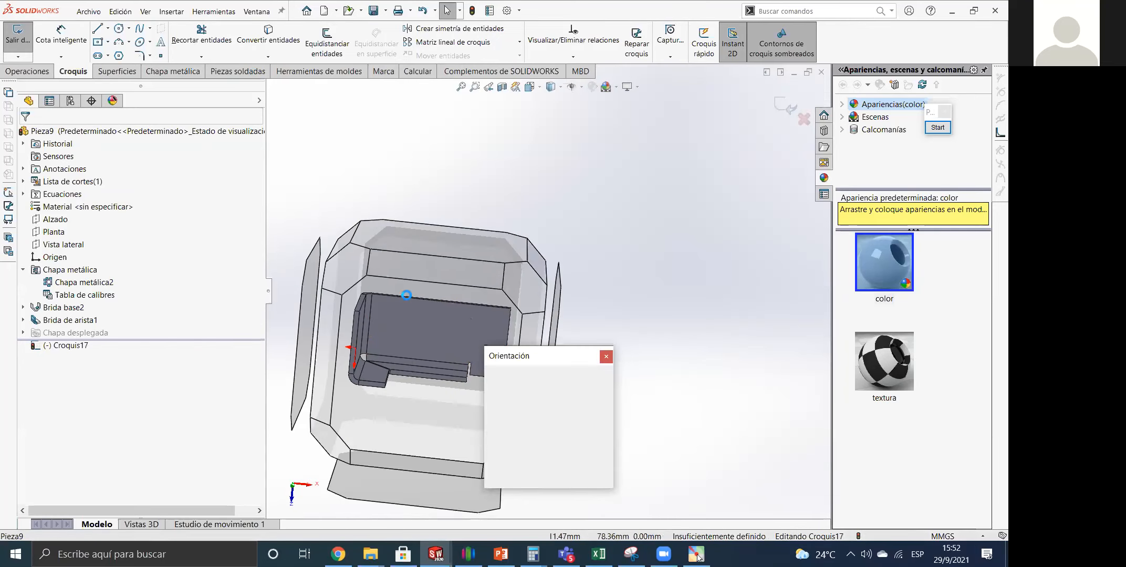
{"action": "left_click", "coordinate": [394, 288]}
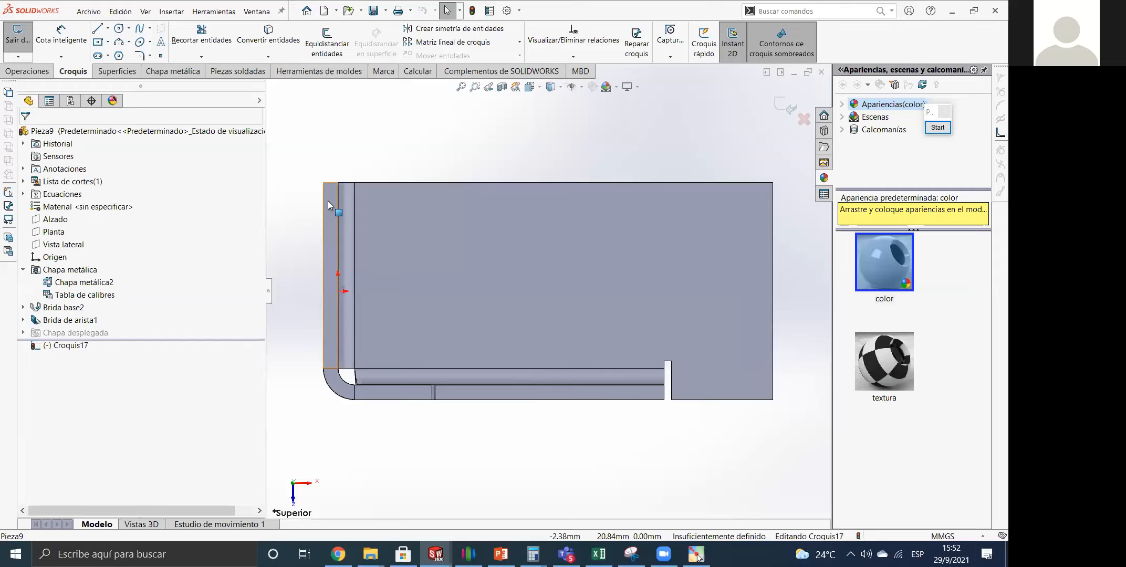
Sketch an open profile from the wall's inner corner: a line along the plate edge, an outward diagonal, and a parallel horizontal line.
{"action": "left_click", "coordinate": [97, 28]}
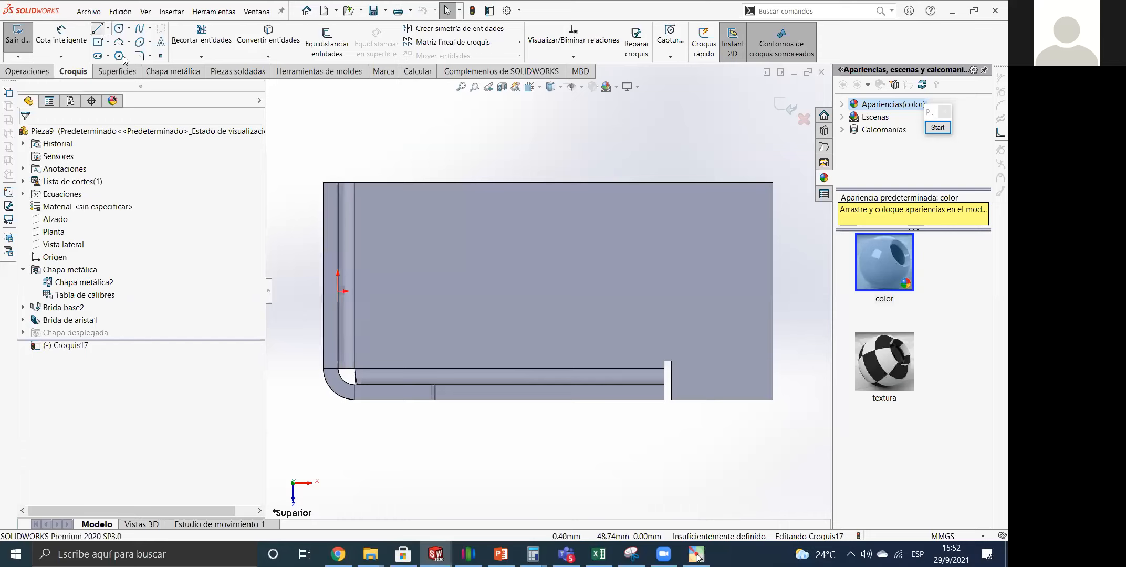
{"action": "left_click", "coordinate": [338, 183]}
{"action": "left_click", "coordinate": [401, 183]}
{"action": "left_click", "coordinate": [429, 147]}
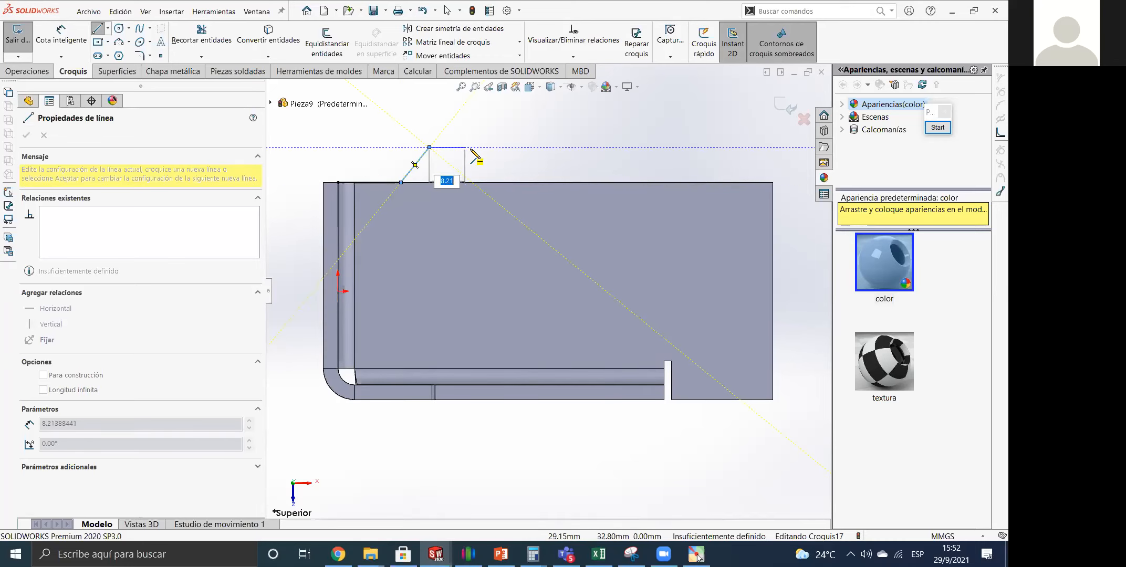
{"action": "double_click", "coordinate": [475, 147]}
{"action": "key", "text": "Escape"}
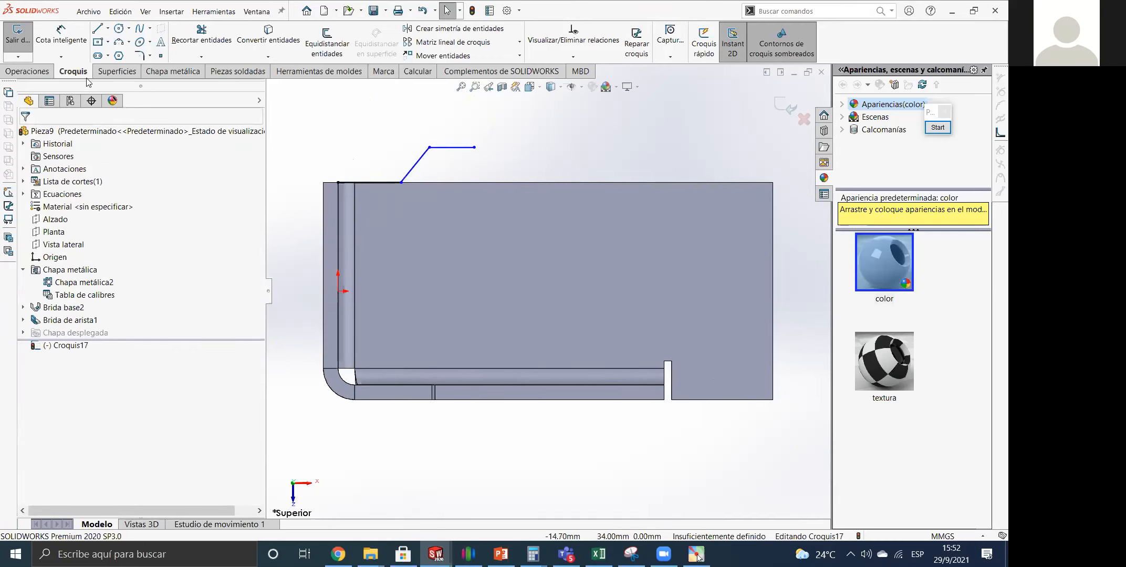
Dimension the lower and upper horizontal lines of the new profile at 15 mm each.
{"action": "left_click", "coordinate": [59, 45]}
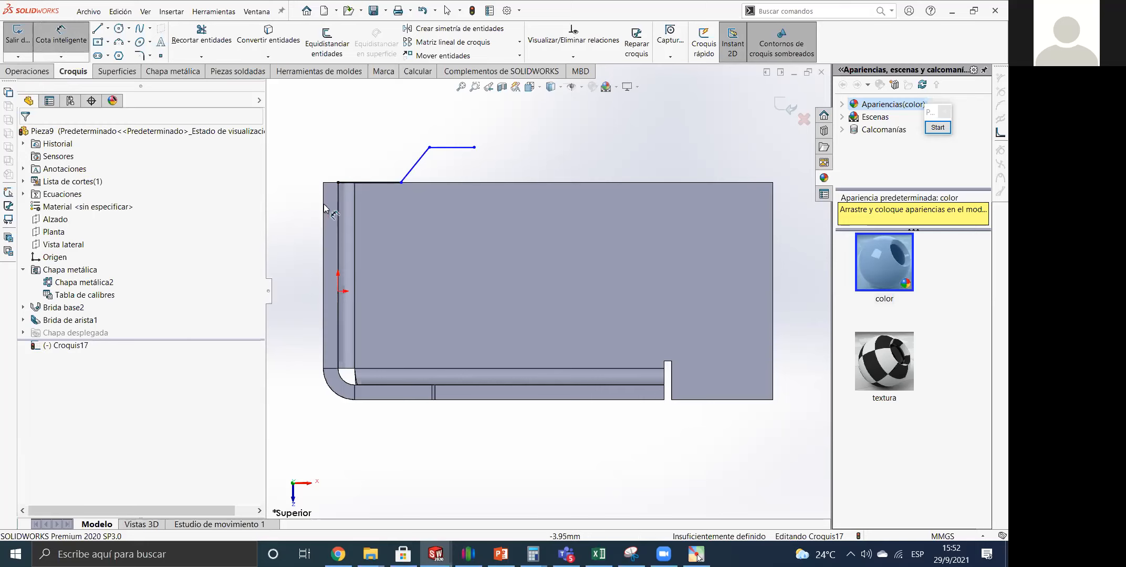
{"action": "left_click", "coordinate": [352, 182]}
{"action": "left_click", "coordinate": [340, 167]}
{"action": "type", "text": "15"}
{"action": "key", "text": "Return"}
{"action": "left_click", "coordinate": [418, 164]}
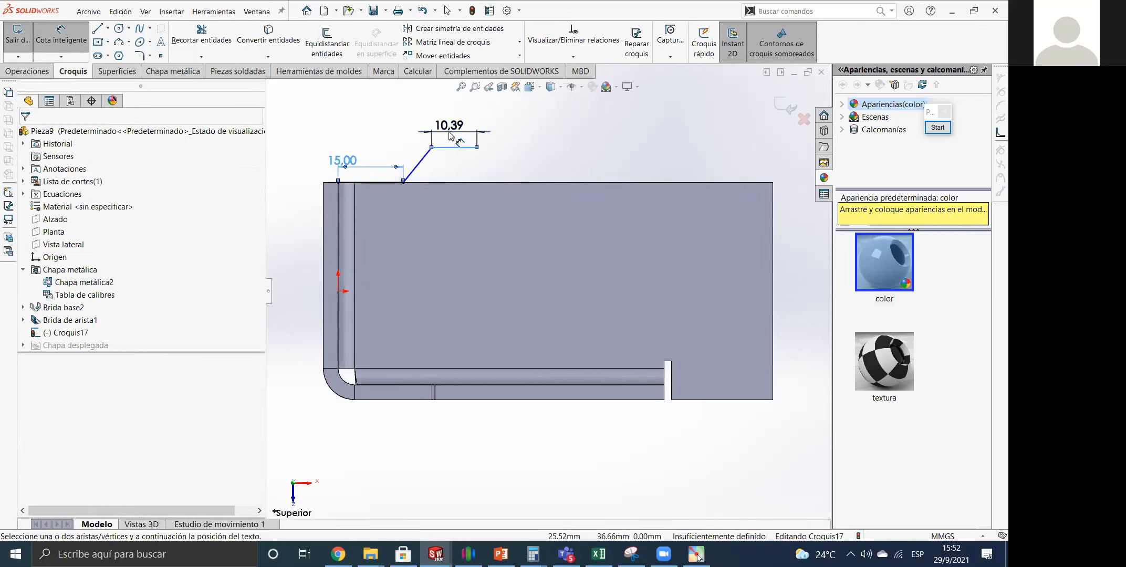
{"action": "left_click", "coordinate": [447, 126]}
{"action": "type", "text": "15"}
{"action": "key", "text": "Return"}
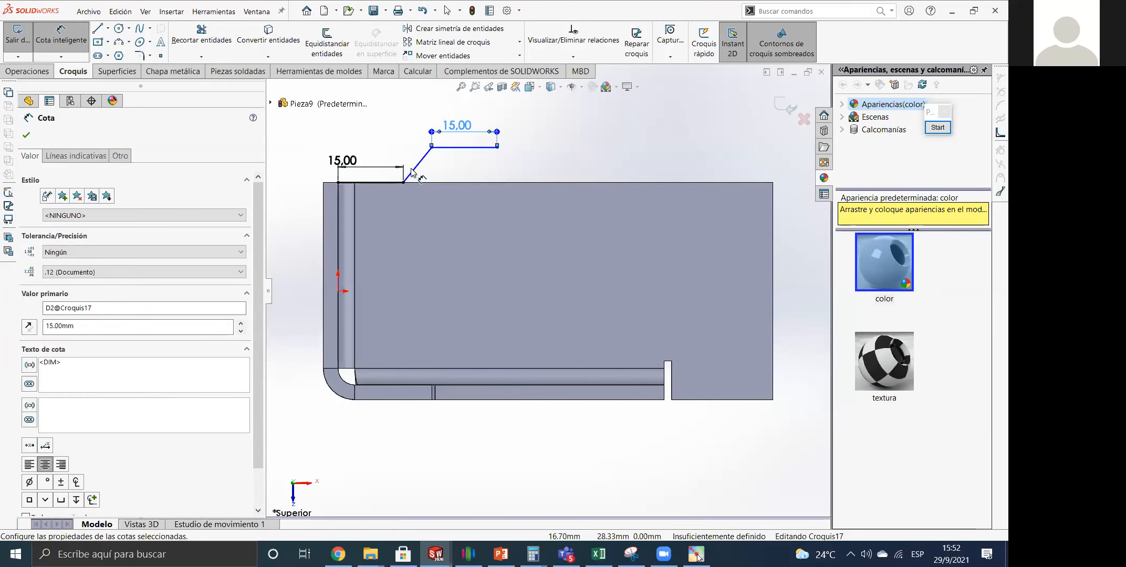
Set the angle between the diagonal and the lower horizontal line to 45°.
{"action": "left_click", "coordinate": [386, 183]}
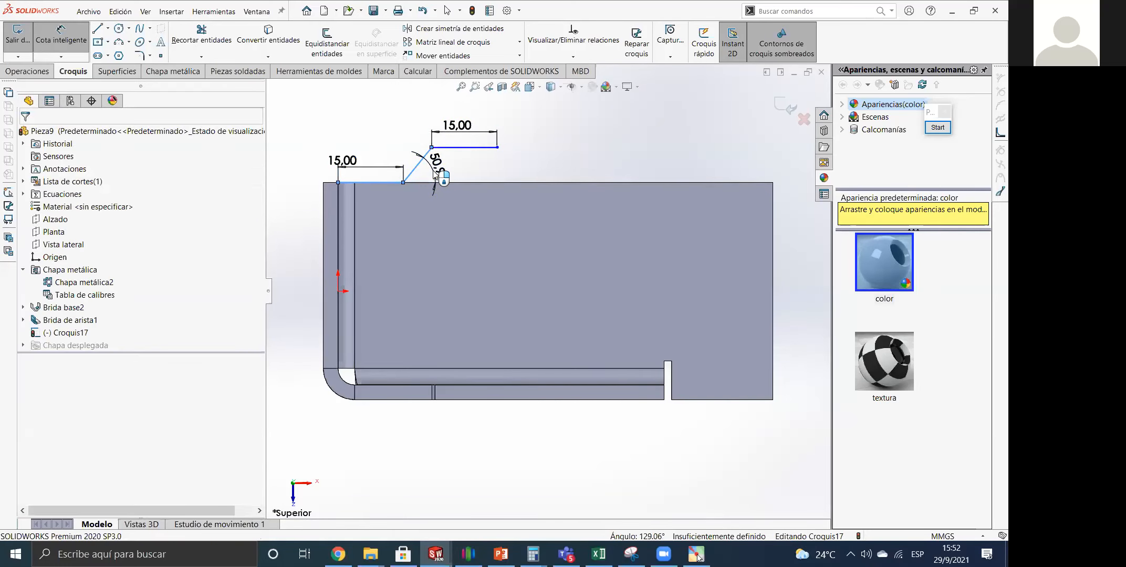
{"action": "left_click", "coordinate": [433, 164]}
{"action": "type", "text": "45"}
{"action": "key", "text": "Return"}
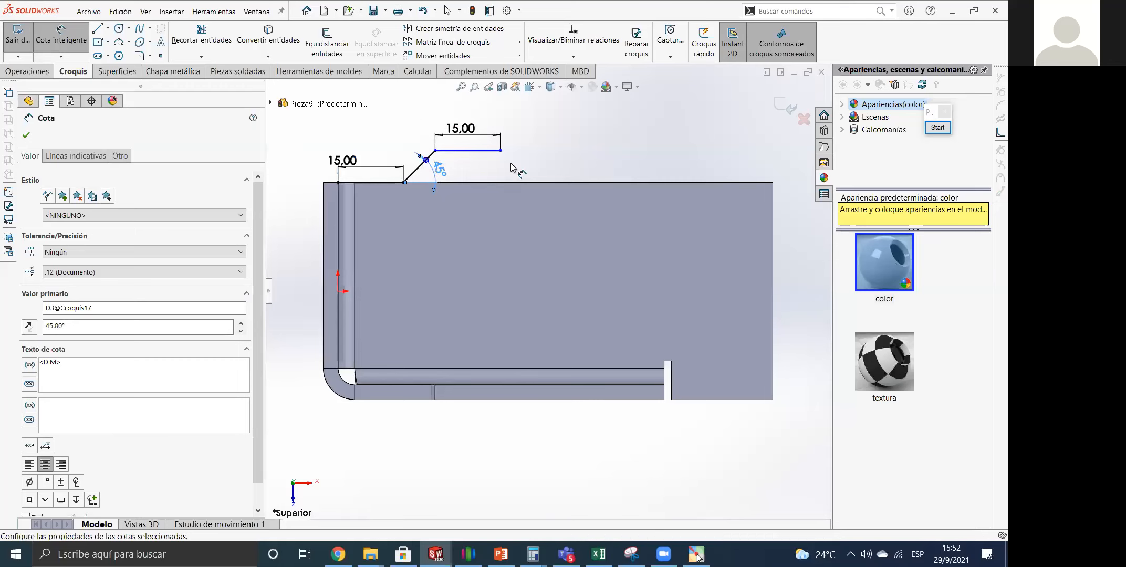
{"action": "key", "text": "Escape"}
Dimension the profile's free endpoint at 40 mm from the short wall's inner edge.
{"action": "left_click", "coordinate": [61, 37]}
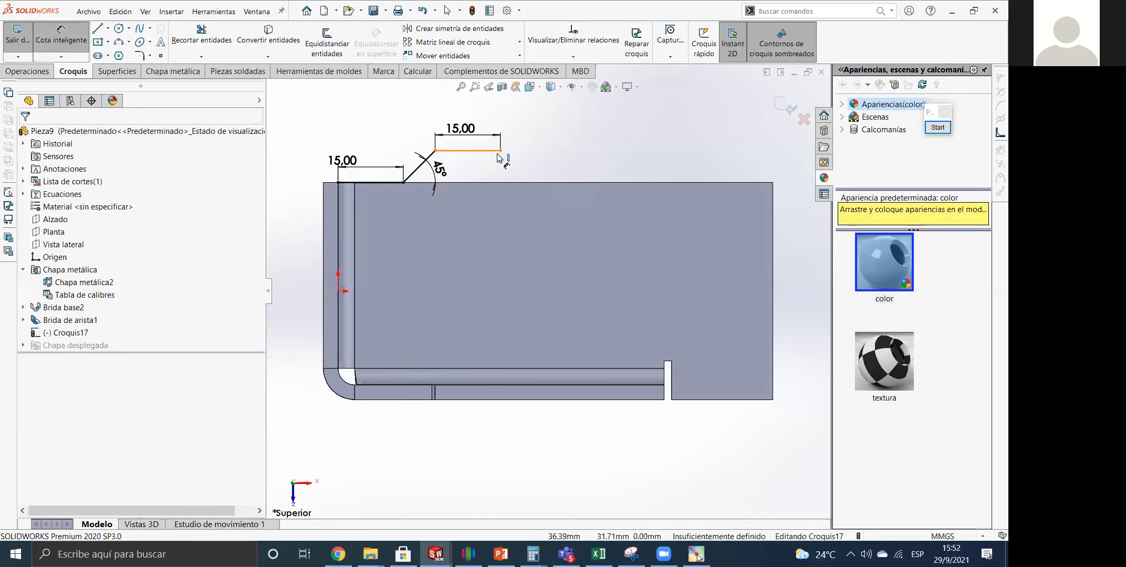
{"action": "left_click", "coordinate": [327, 197]}
{"action": "left_click", "coordinate": [338, 202]}
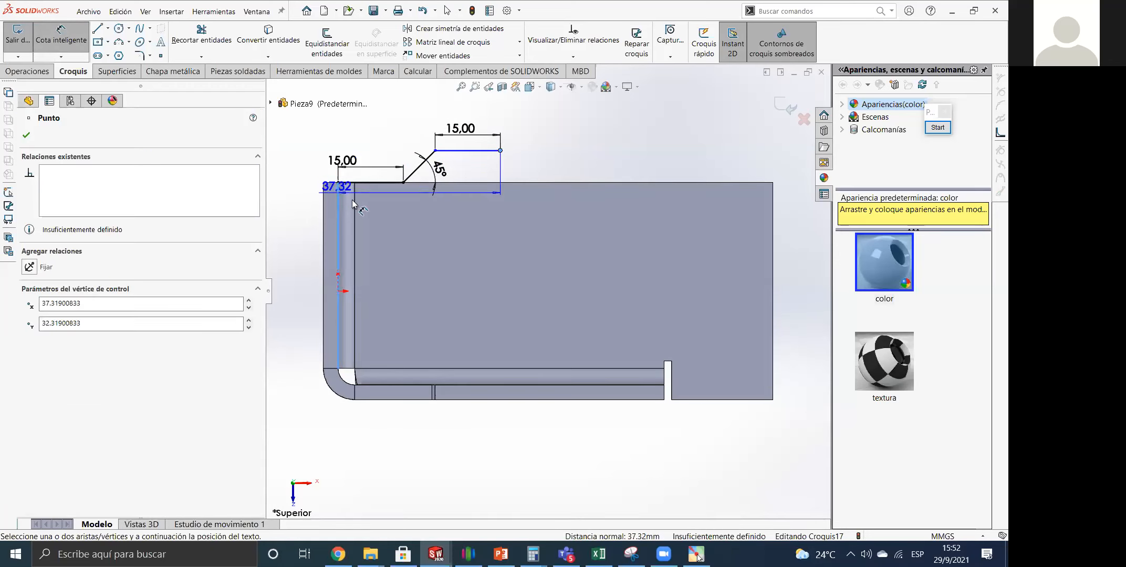
{"action": "left_click", "coordinate": [422, 220]}
{"action": "type", "text": "40"}
{"action": "key", "text": "Return"}
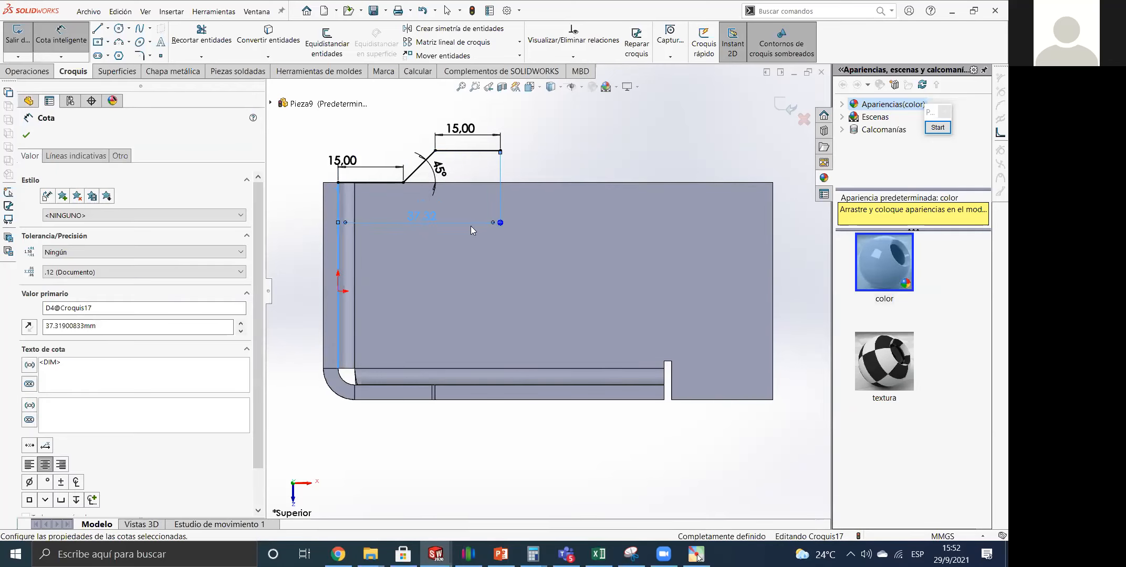
{"action": "left_click", "coordinate": [546, 164]}
{"action": "key", "text": "Escape"}
Finish the profile sketch and extend the miter flange around the bend and along the long wall's inner edge.
{"action": "middle_click_drag", "start_coordinate": [530, 167], "coordinate": [525, 207]}
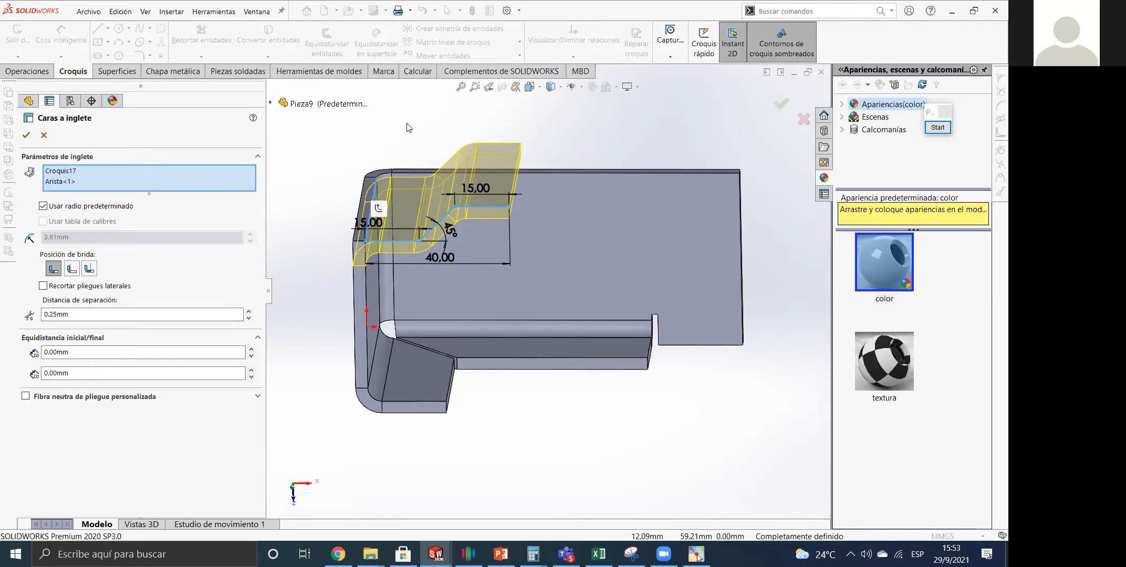
{"action": "left_click", "coordinate": [567, 174]}
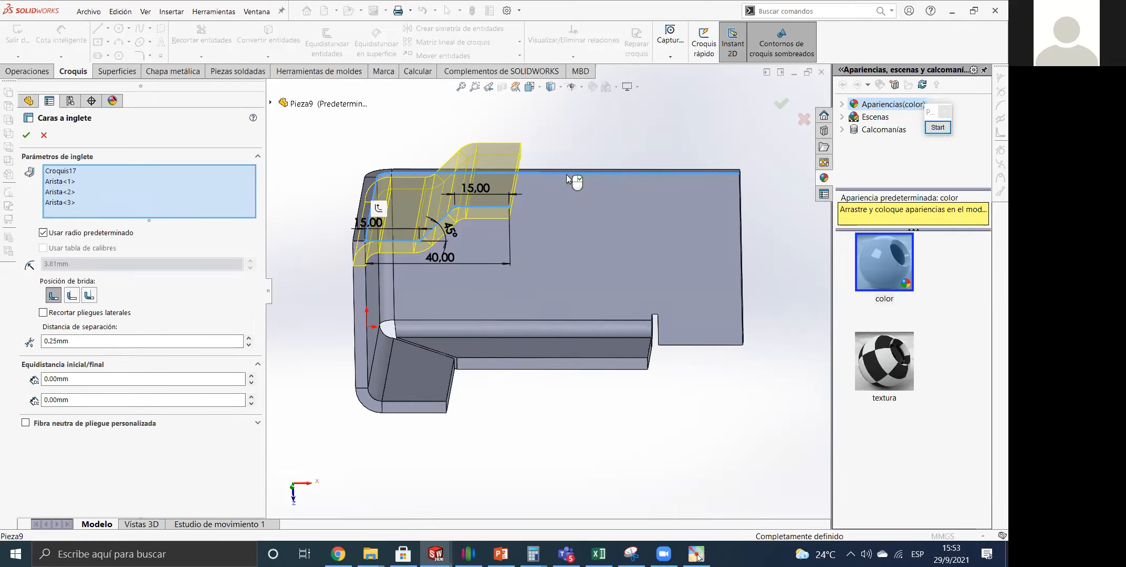
{"action": "middle_click_drag", "start_coordinate": [478, 169], "coordinate": [447, 173]}
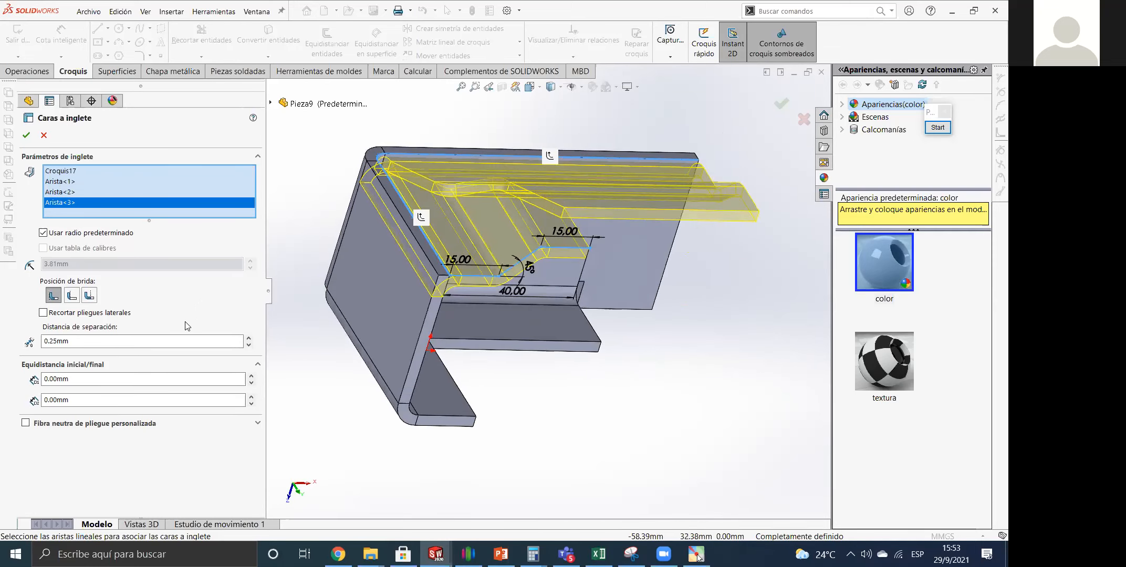
Set the miter flange's gap distance to 1 mm.
{"action": "double_click", "coordinate": [87, 341]}
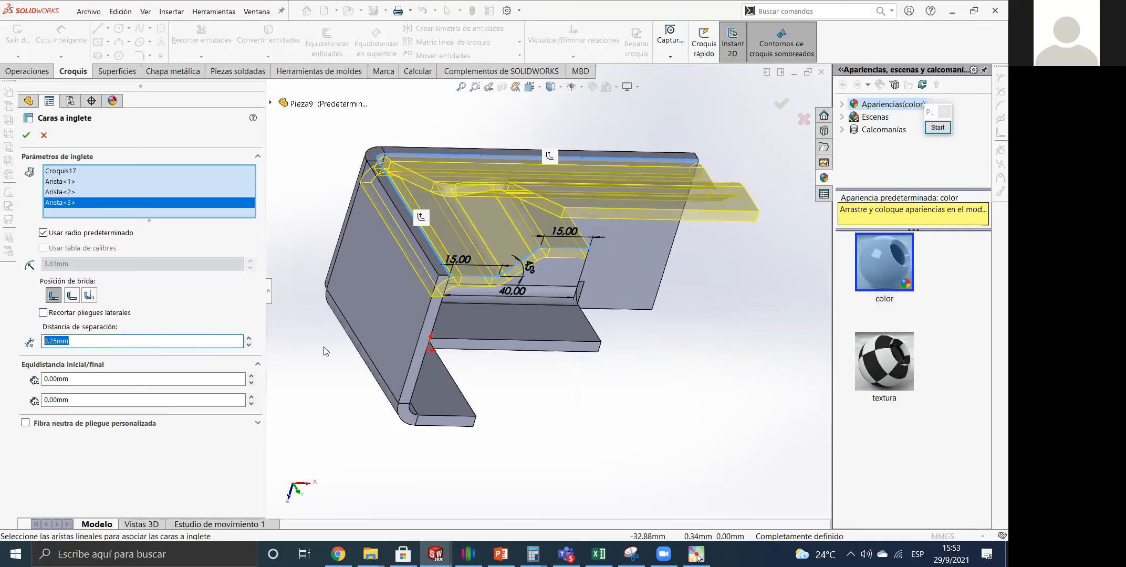
{"action": "middle_click_drag", "start_coordinate": [574, 198], "coordinate": [460, 292]}
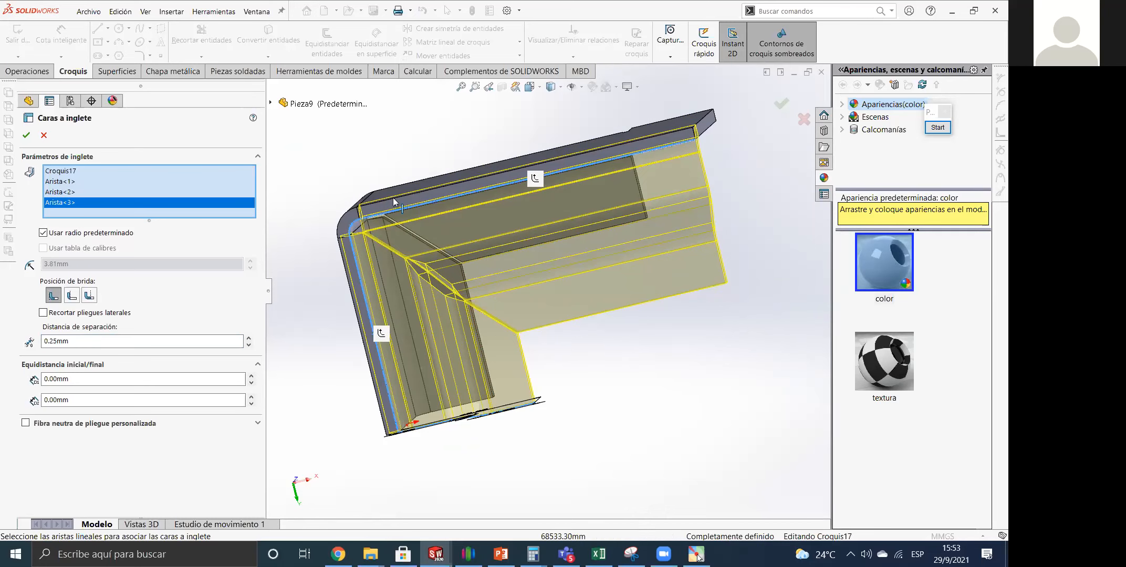
{"action": "type", "text": "1"}
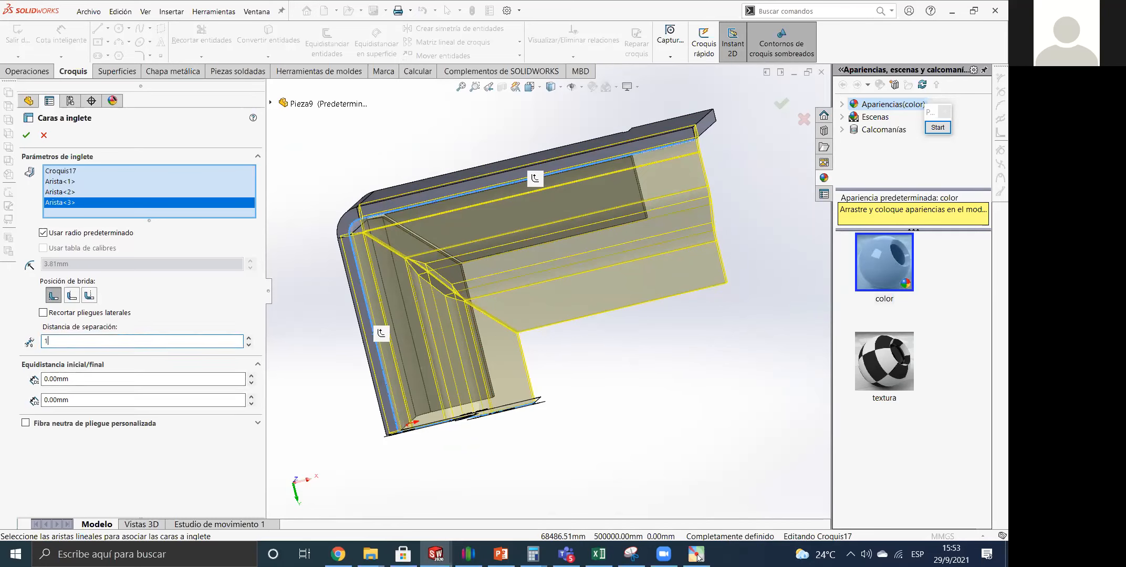
{"action": "key", "text": "Return"}
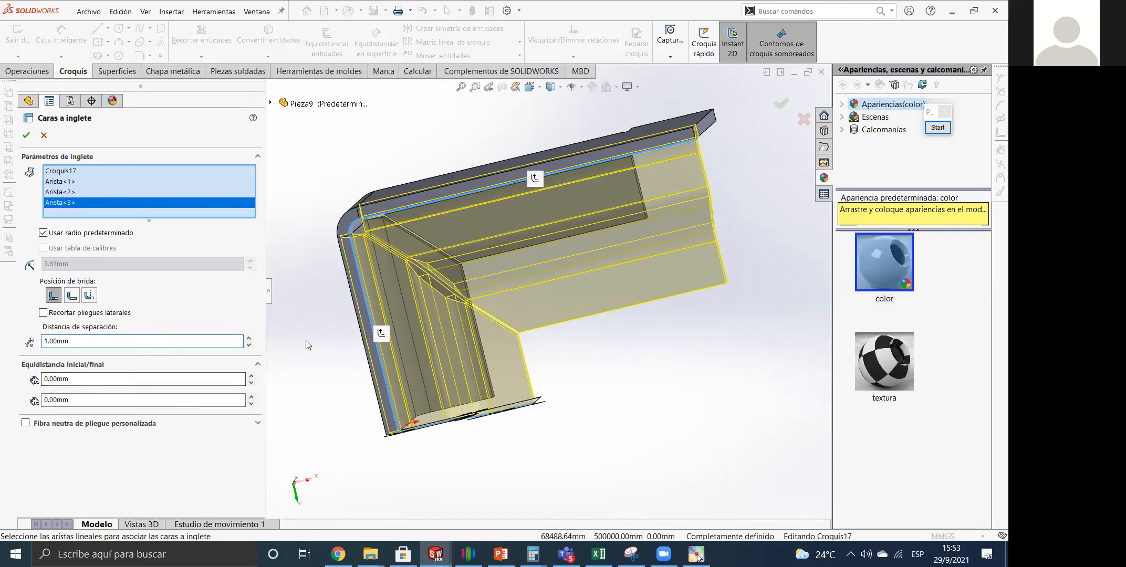
Widen the miter flange's gap distance to 4 mm and inspect the corner preview.
{"action": "left_click_drag", "start_coordinate": [104, 346], "coordinate": [5, 345]}
{"action": "type", "text": "4"}
{"action": "key", "text": "Return"}
{"action": "middle_click_drag", "start_coordinate": [437, 296], "coordinate": [221, 157]}
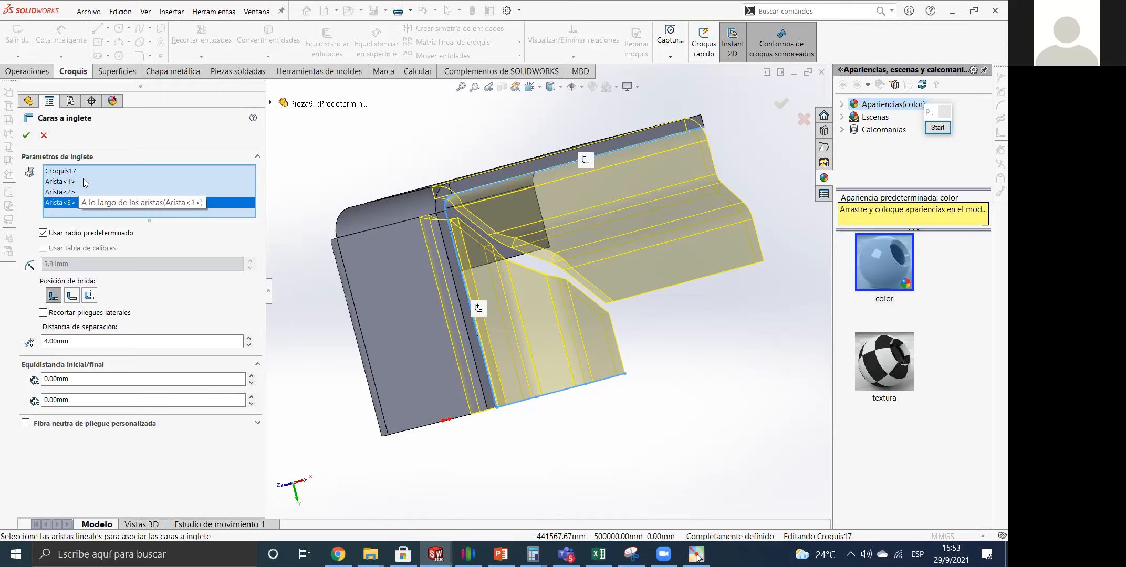
Review the three edges selected for the miter flange one by one and examine the flange preview.
{"action": "left_click", "coordinate": [86, 182]}
{"action": "left_click", "coordinate": [82, 193]}
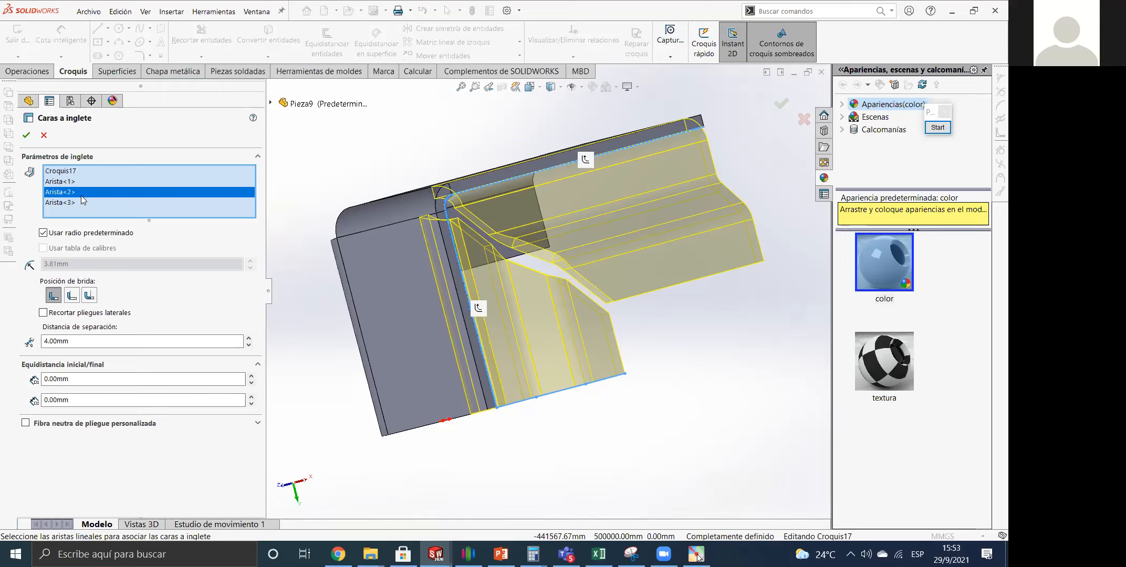
{"action": "left_click", "coordinate": [81, 202]}
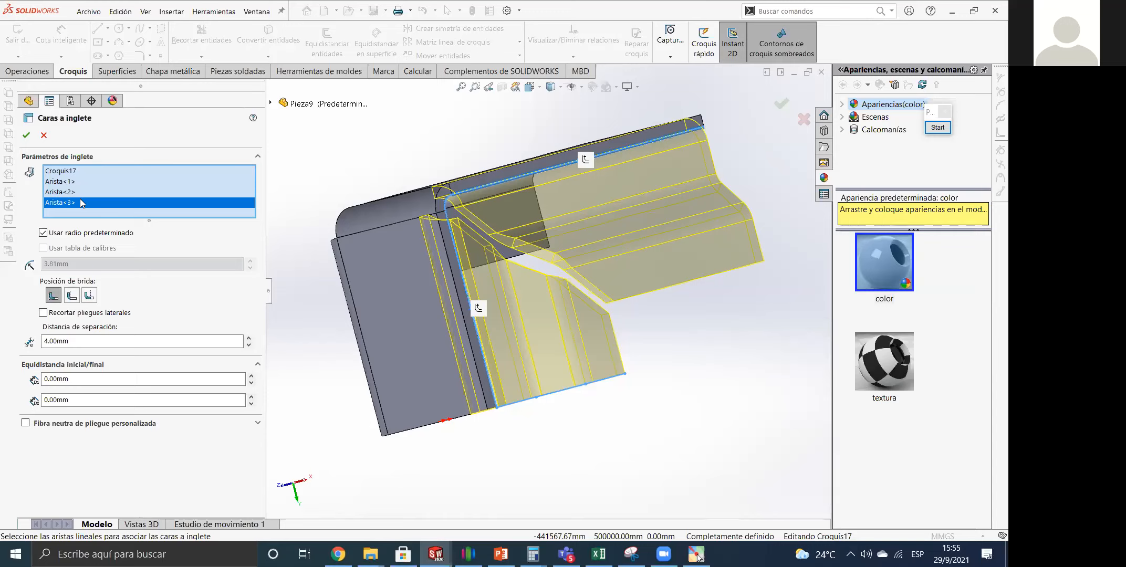
{"action": "middle_click_drag", "start_coordinate": [556, 404], "coordinate": [408, 292]}
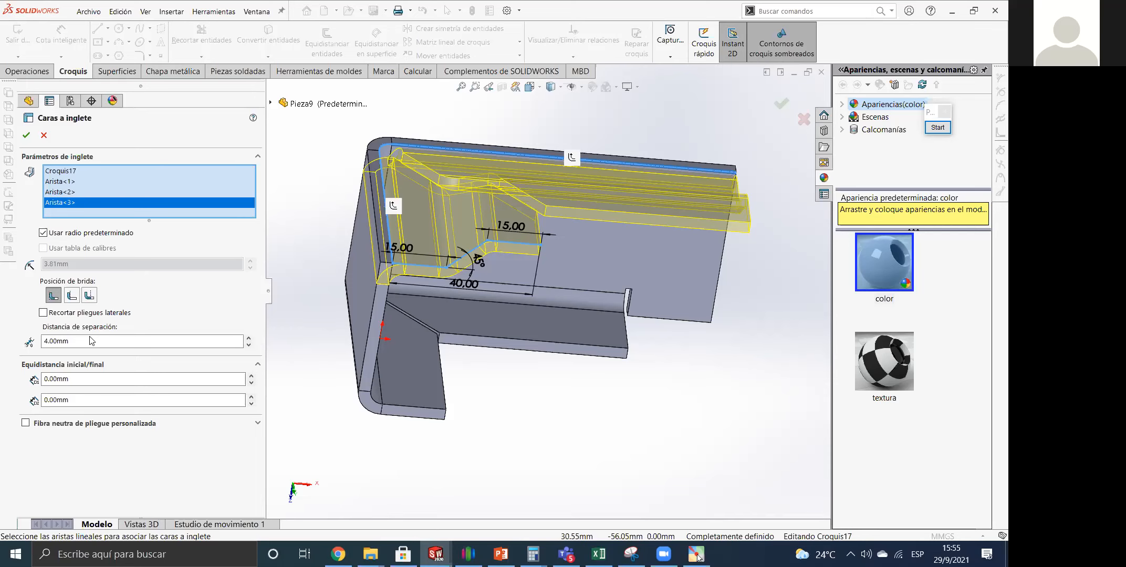
Switch to PowerPoint and compare the unfold slide with the flange slide showing the dimensioned profile.
{"action": "key", "text": "alt+Tab"}
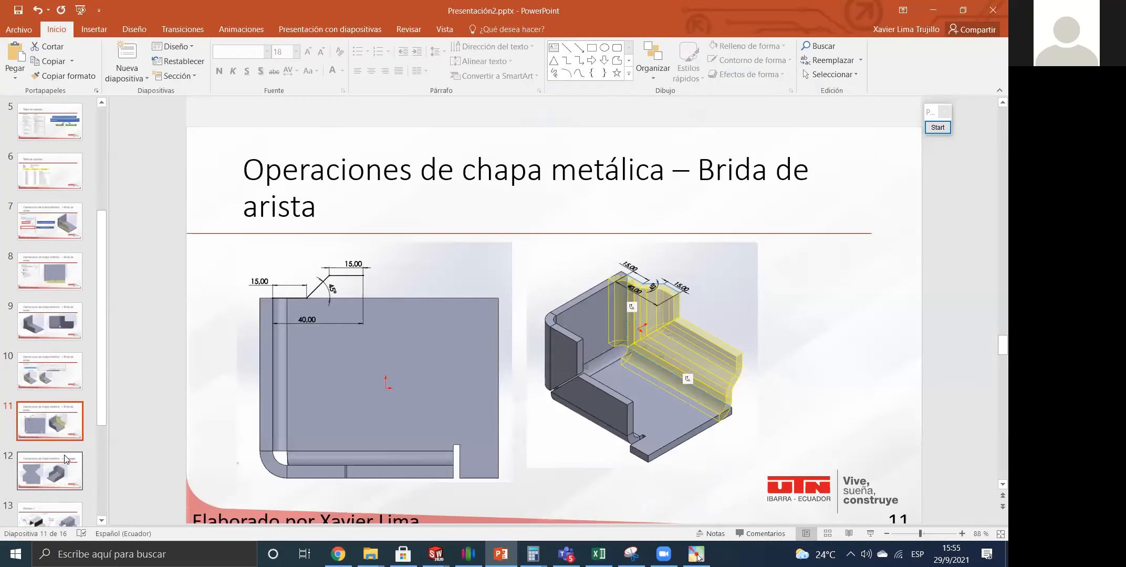
{"action": "left_click", "coordinate": [65, 459]}
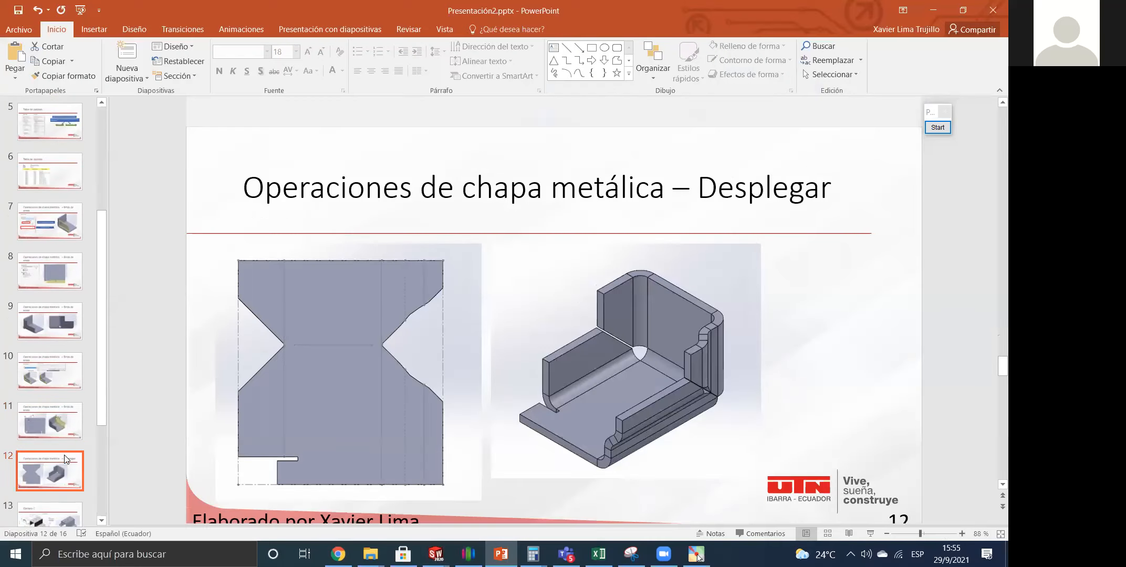
{"action": "left_click", "coordinate": [49, 416]}
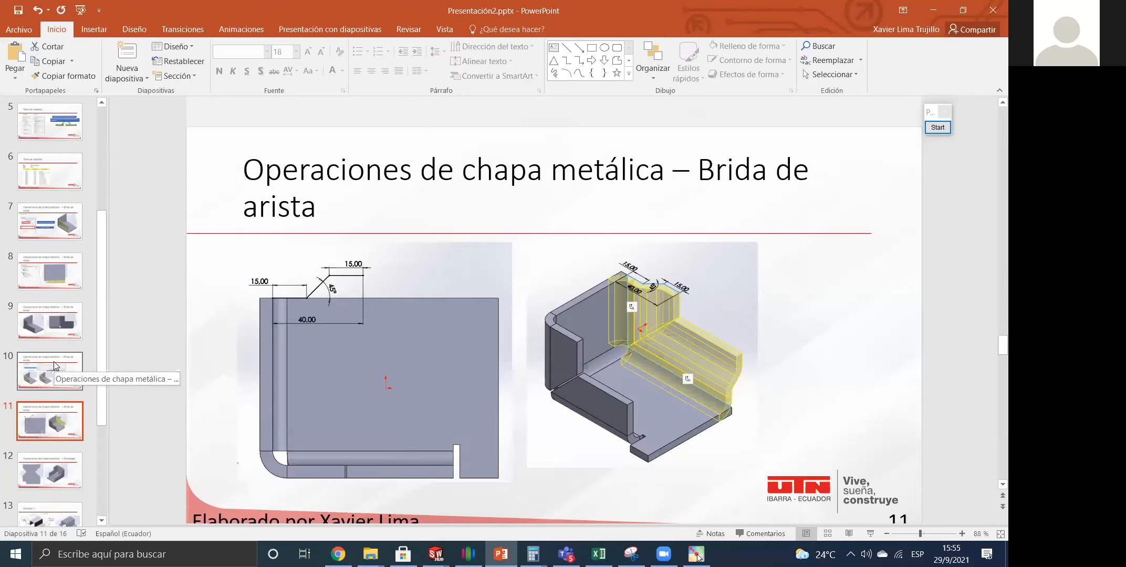
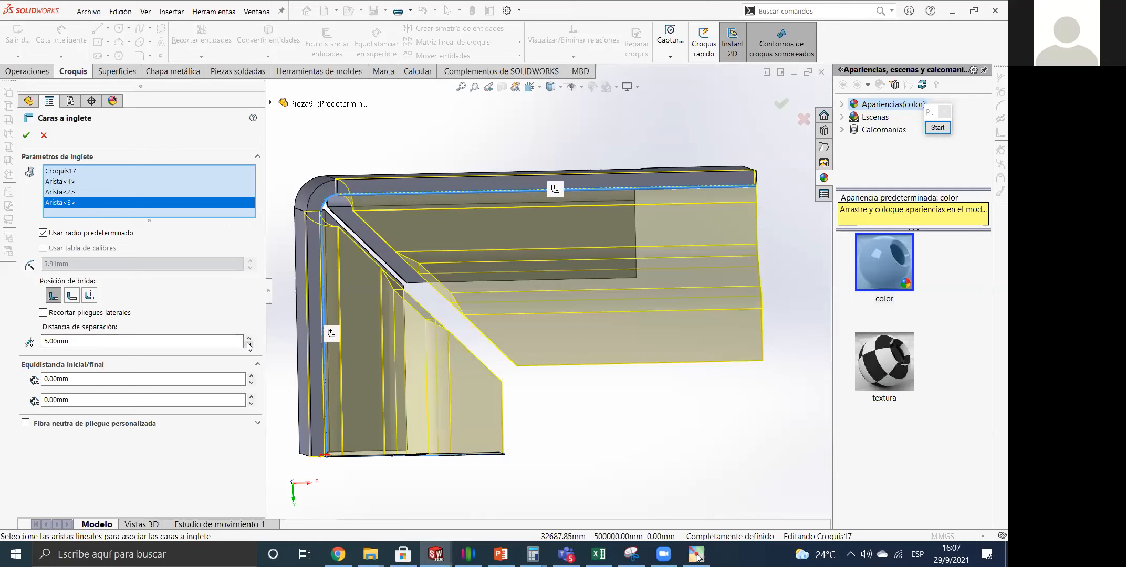
Set the miter flange's gap distance to 3 mm and accept the flange.
{"action": "left_click", "coordinate": [248, 346]}
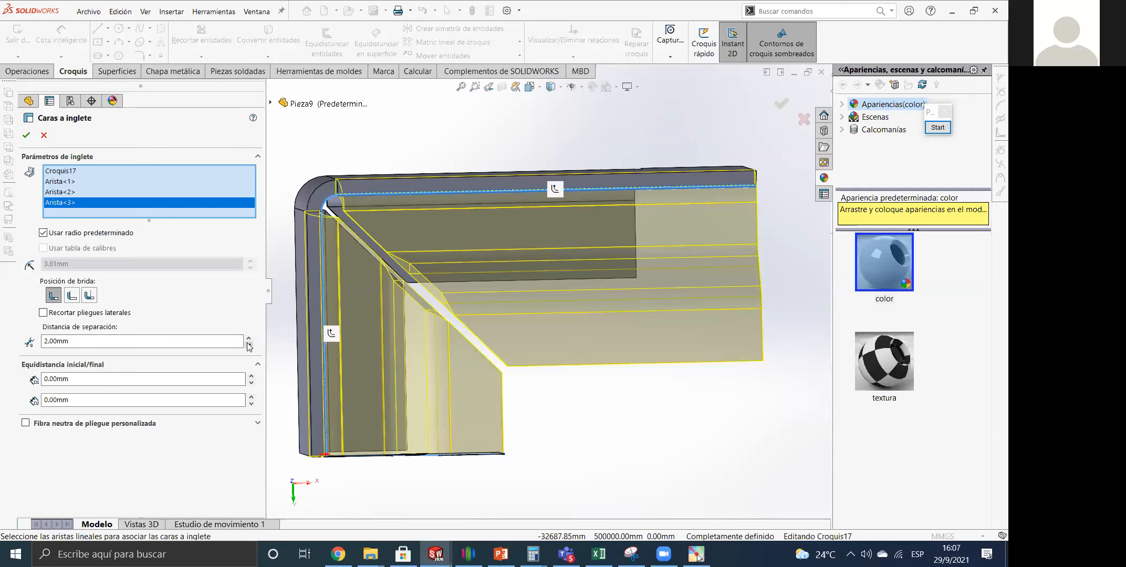
{"action": "left_click", "coordinate": [249, 339]}
{"action": "mouse_move", "coordinate": [441, 339]}
{"action": "middle_mouse_down"}
{"action": "mouse_move", "coordinate": [513, 243]}
{"action": "mouse_move", "coordinate": [530, 285]}
{"action": "mouse_move", "coordinate": [524, 305]}
{"action": "mouse_move", "coordinate": [447, 343]}
{"action": "middle_mouse_up"}
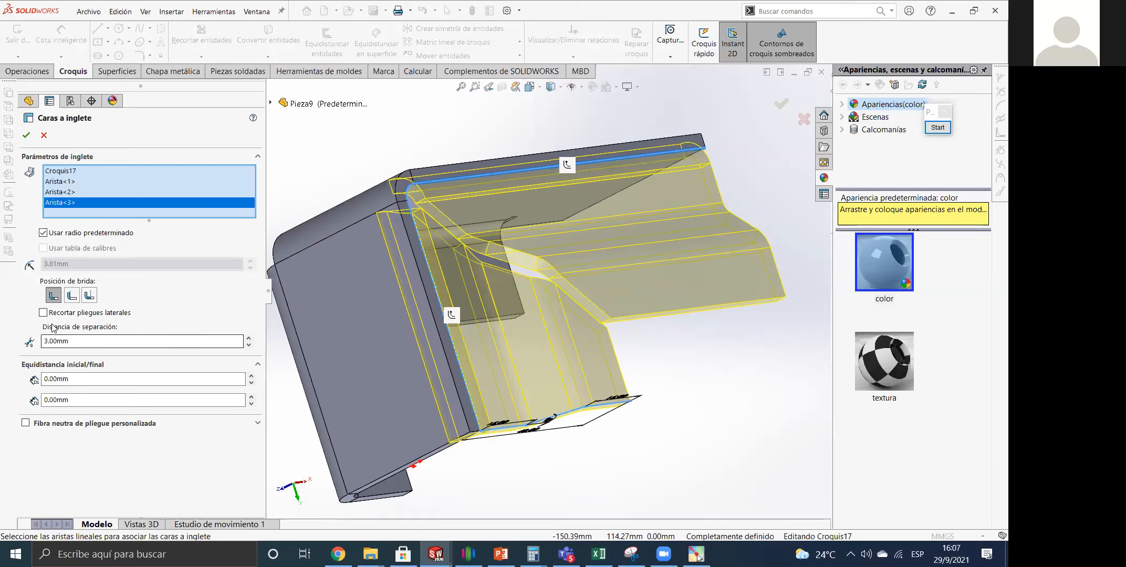
{"action": "middle_click_drag", "start_coordinate": [432, 186], "coordinate": [549, 267]}
{"action": "key", "text": "Return"}
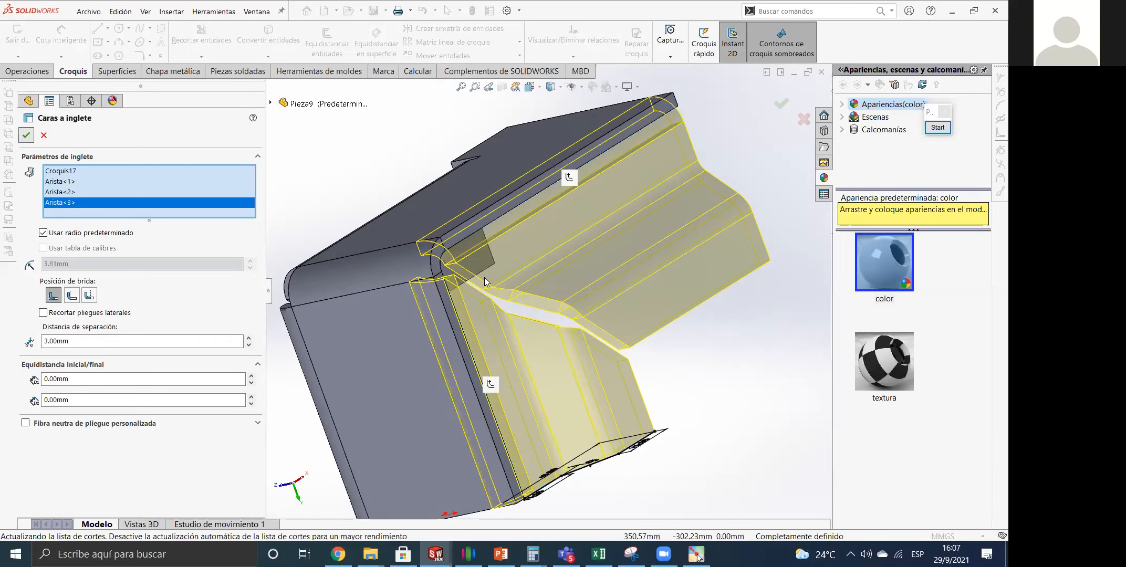
Inspect the mitered corner, reopen the miter flange for editing, and accept it with side bend trimming enabled.
{"action": "scroll", "coordinate": [449, 273], "scroll_direction": "down", "scroll_amount": 3}
{"action": "middle_click_drag", "start_coordinate": [450, 274], "coordinate": [582, 351]}
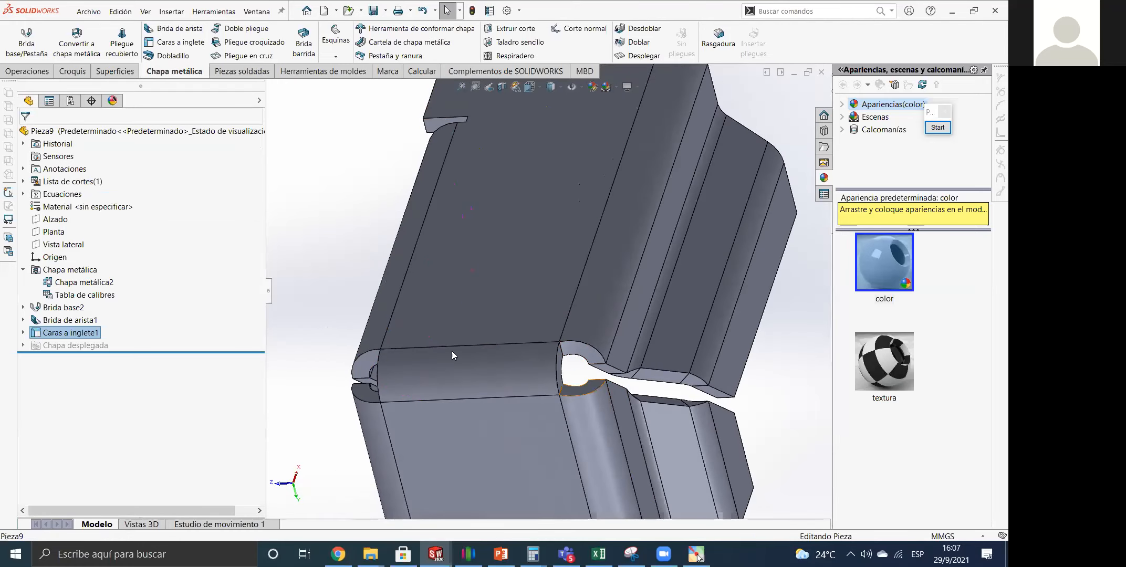
{"action": "right_click", "coordinate": [83, 333]}
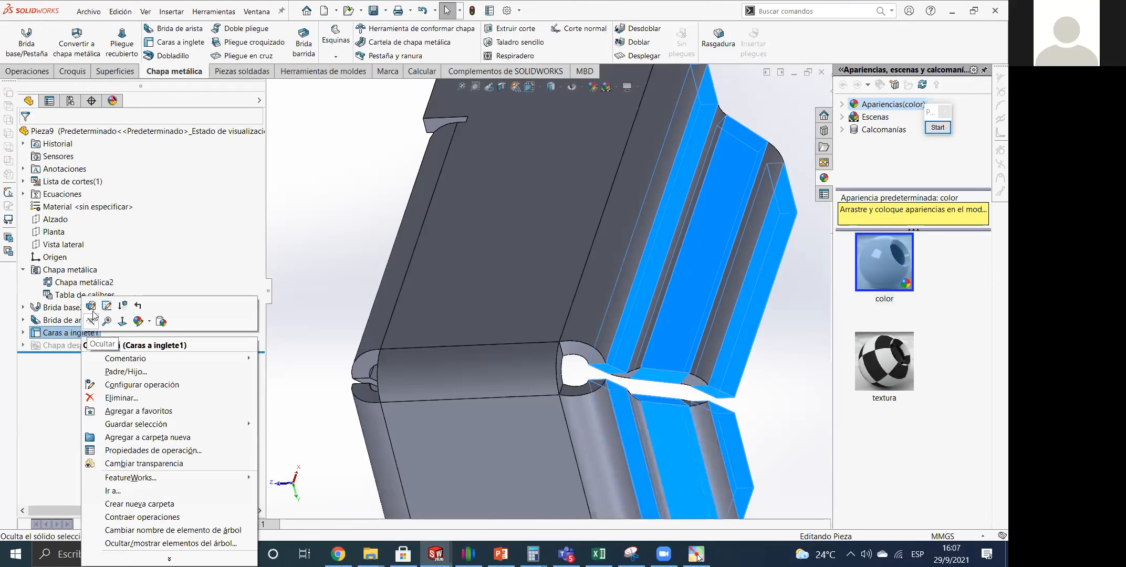
{"action": "left_click", "coordinate": [93, 311]}
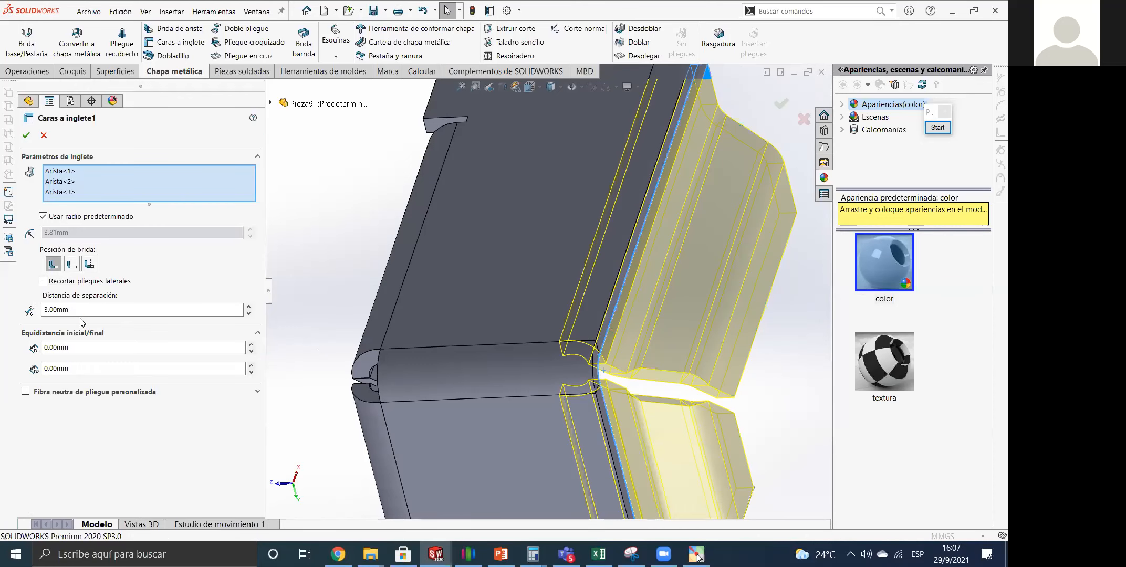
{"action": "left_click", "coordinate": [26, 134]}
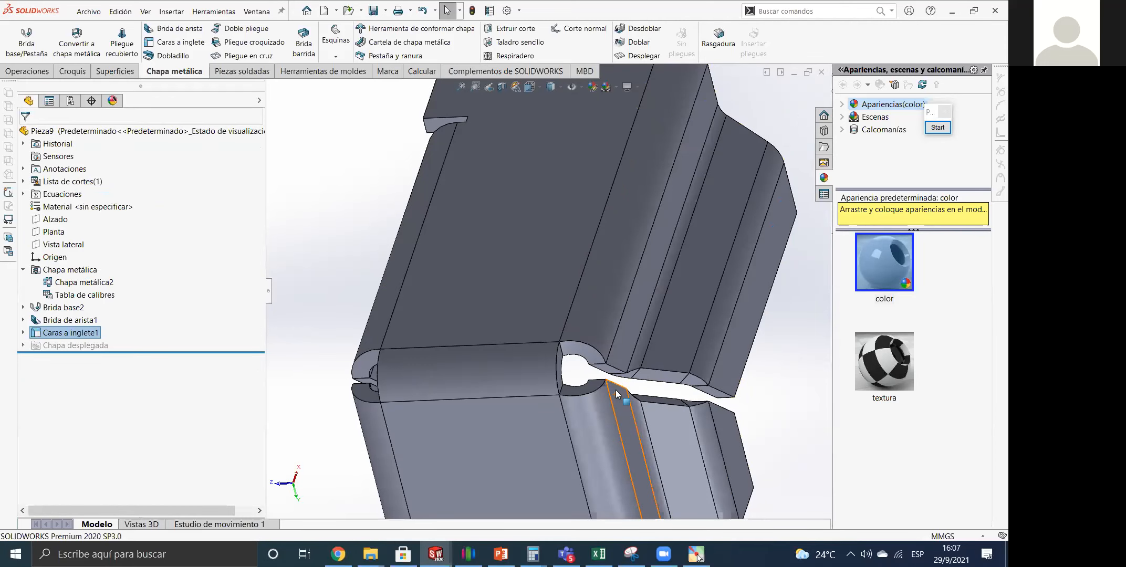
Edit the miter flange again and set both its start and end offsets to 10 mm.
{"action": "right_click", "coordinate": [45, 336]}
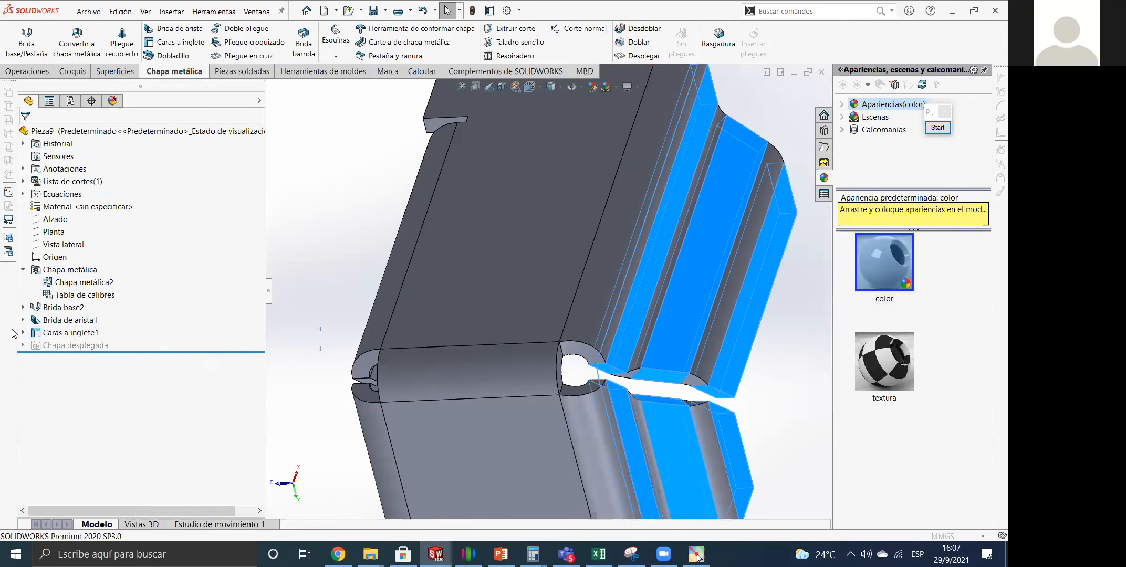
{"action": "left_click_drag", "start_coordinate": [83, 349], "coordinate": [2, 318]}
{"action": "type", "text": "10"}
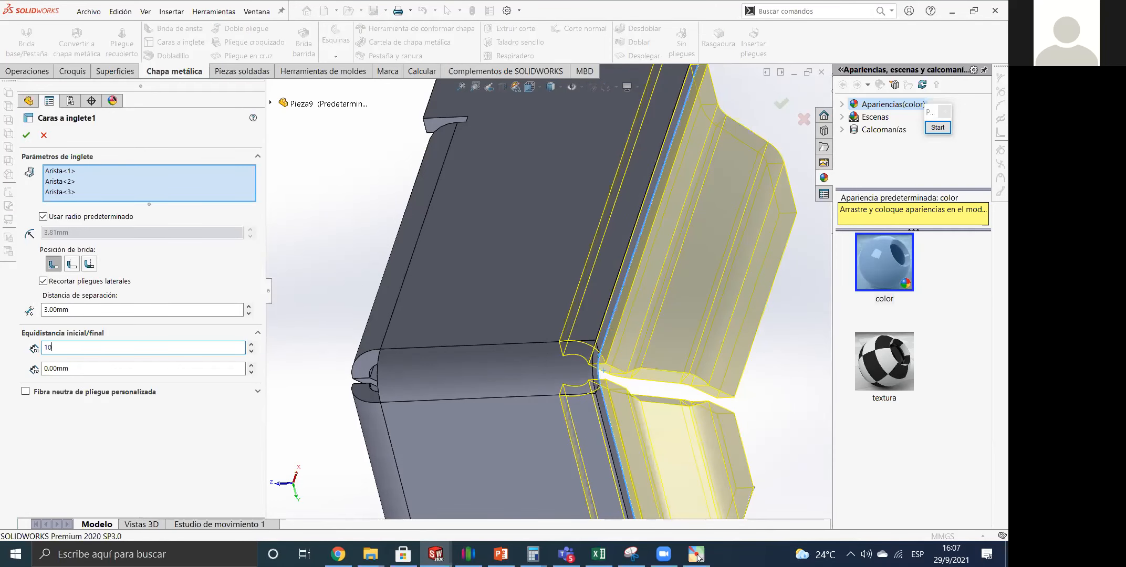
{"action": "key", "text": "Return"}
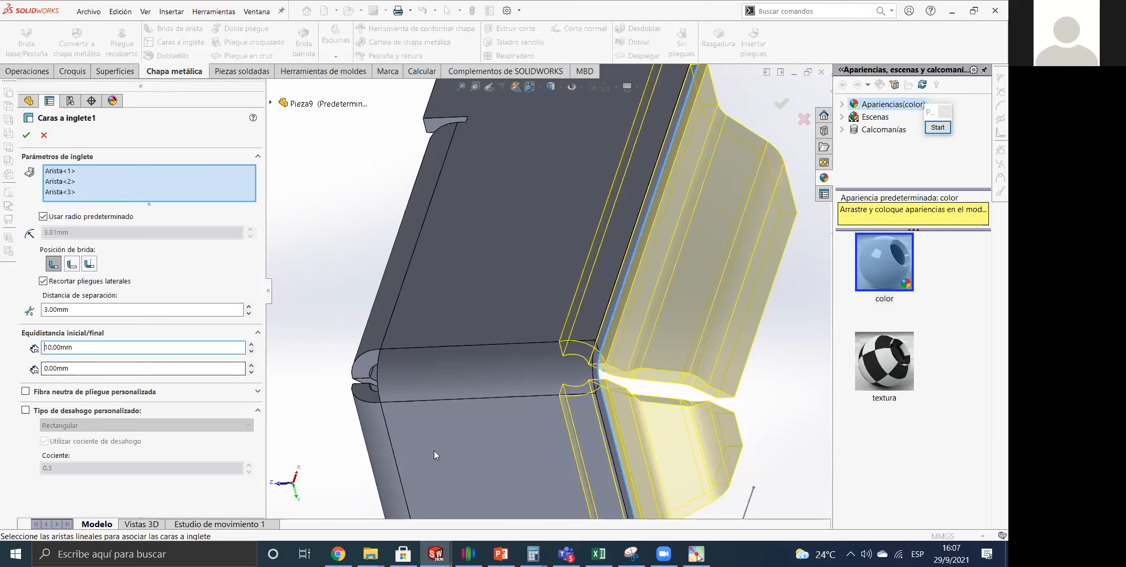
{"action": "scroll", "coordinate": [612, 427], "scroll_direction": "up", "scroll_amount": 3}
{"action": "middle_click_drag", "start_coordinate": [615, 385], "coordinate": [367, 352]}
{"action": "left_click", "coordinate": [58, 368]}
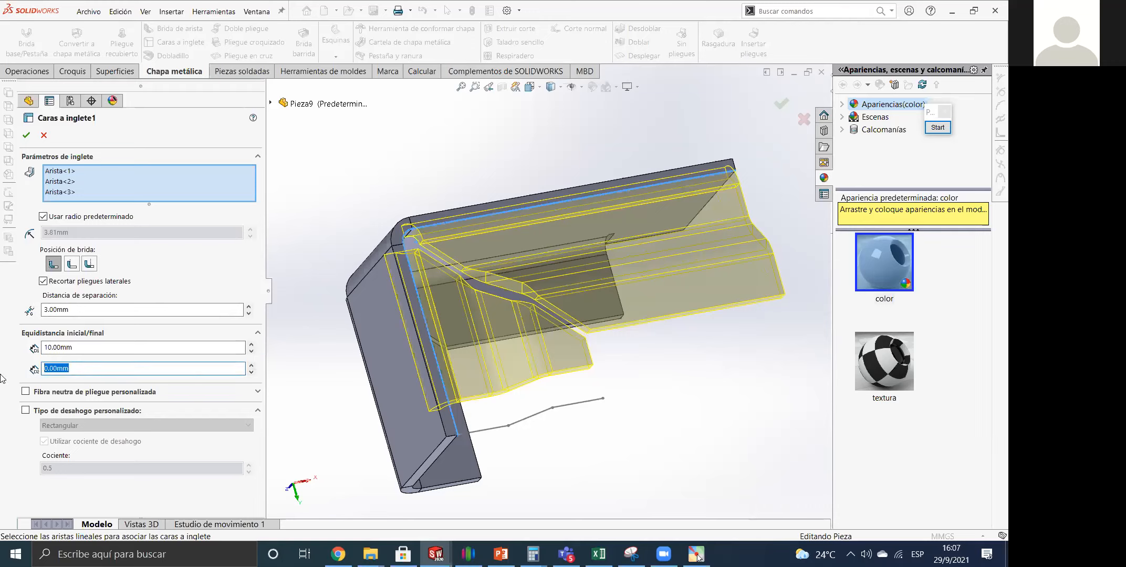
{"action": "type", "text": "10"}
{"action": "key", "text": "Return"}
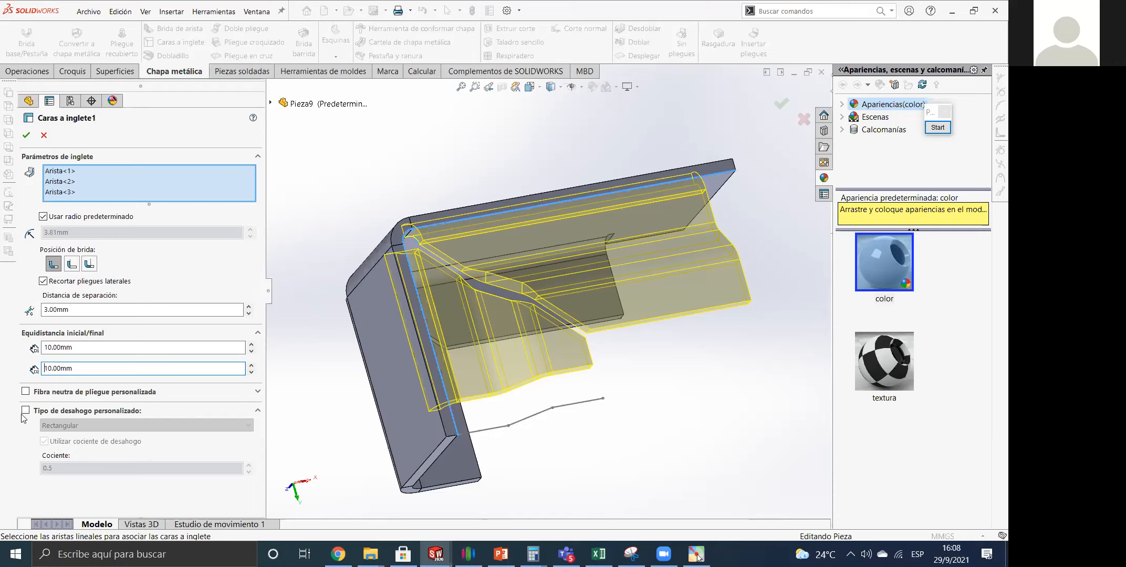
Reset the miter flange's start and end offsets to 0 mm.
{"action": "key", "text": "shift+Tab"}
{"action": "type", "text": "0"}
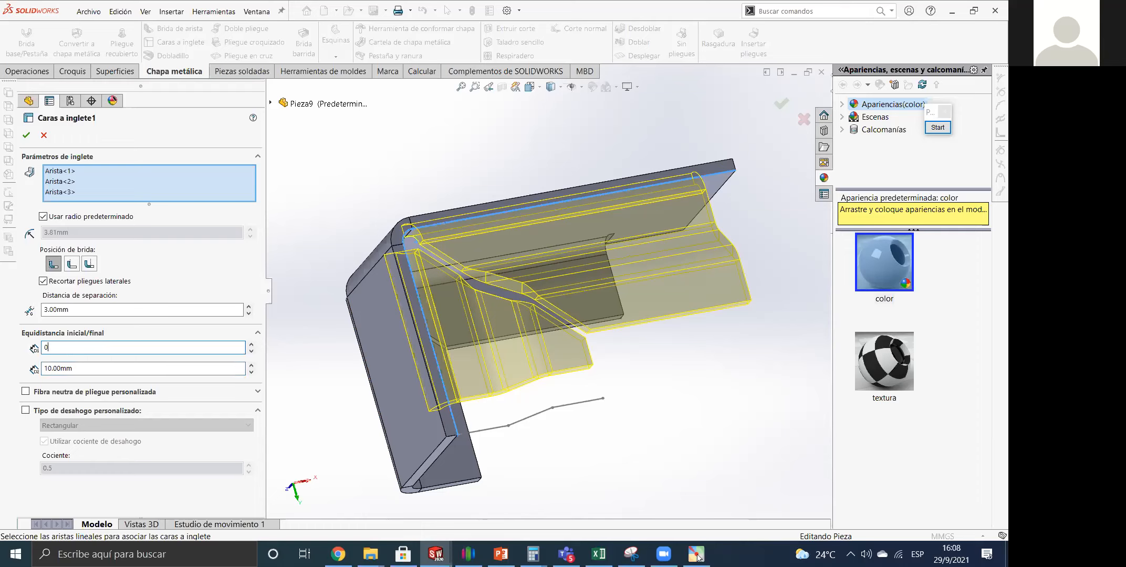
{"action": "key", "text": "Tab"}
{"action": "type", "text": "0"}
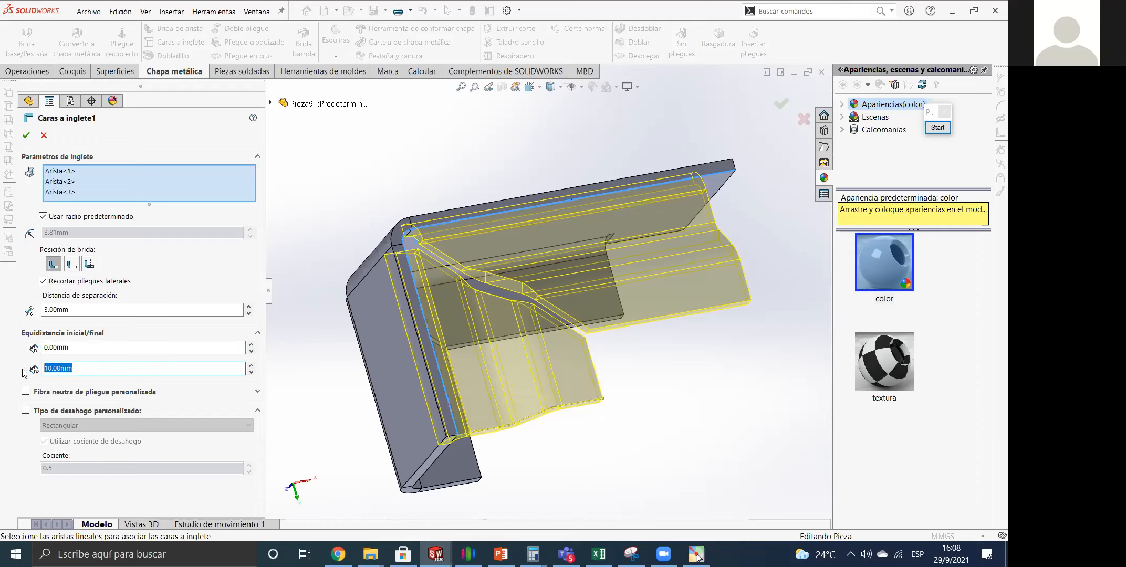
{"action": "key", "text": "Return"}
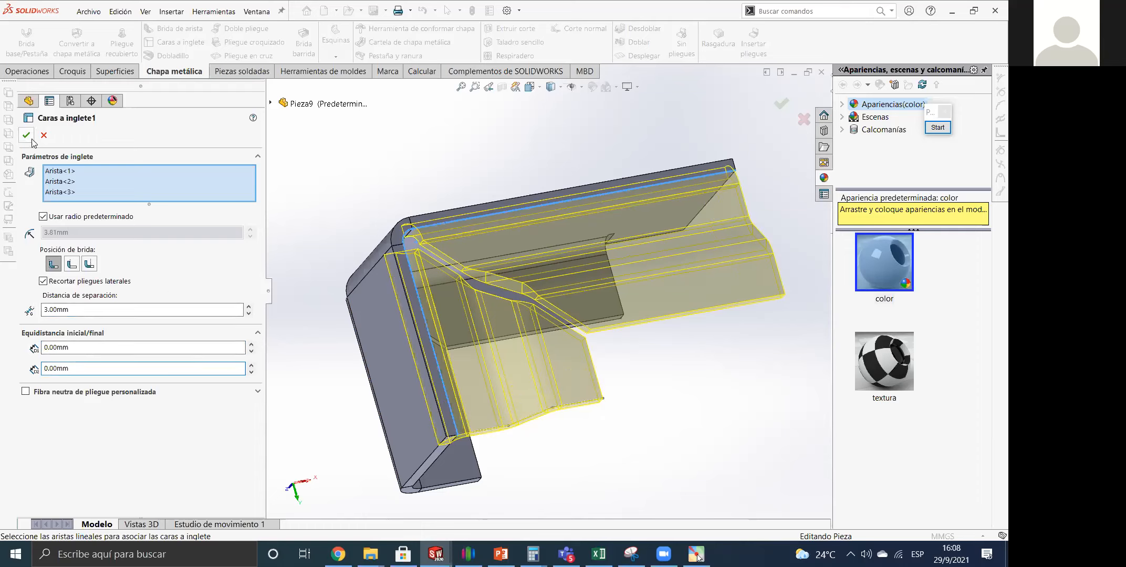
Try the Material Outside flange position and examine how the flange sits on the wall edges.
{"action": "left_click", "coordinate": [73, 264]}
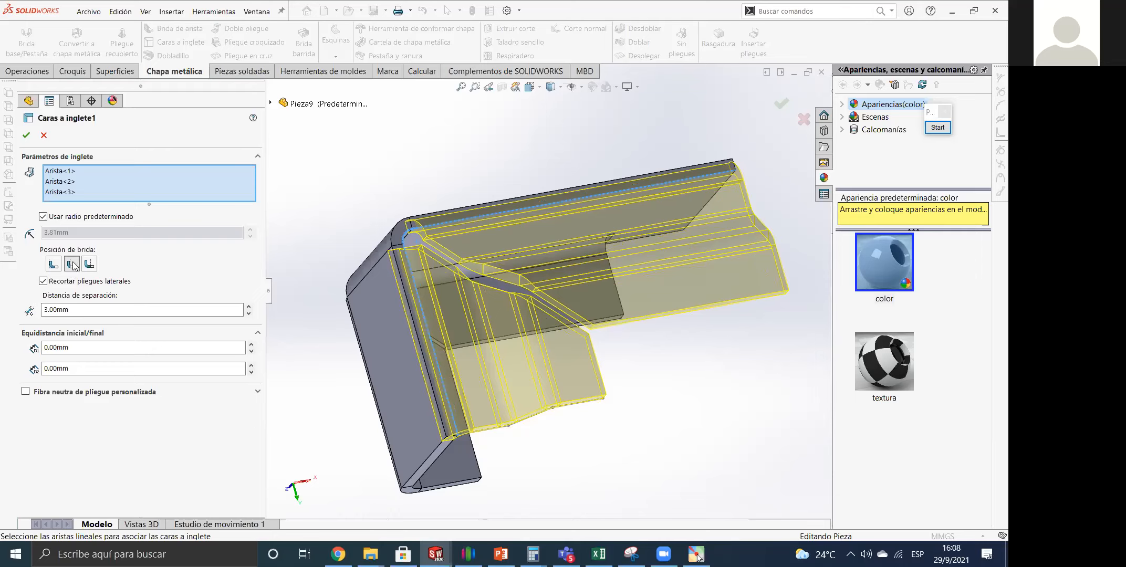
{"action": "middle_click_drag", "start_coordinate": [562, 305], "coordinate": [548, 180]}
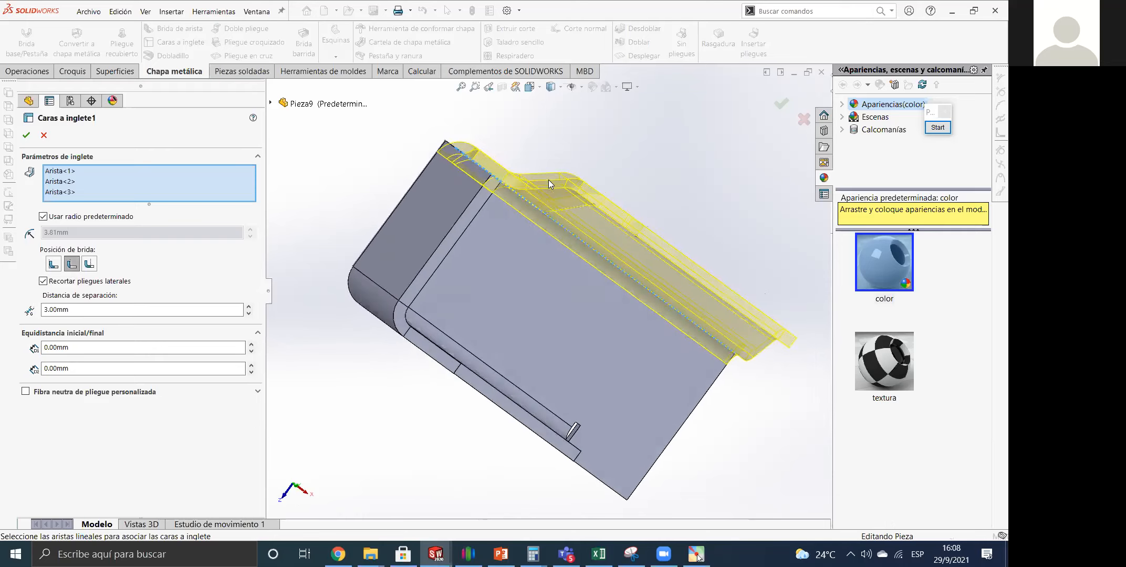
{"action": "scroll", "coordinate": [546, 180], "scroll_direction": "down", "scroll_amount": 3}
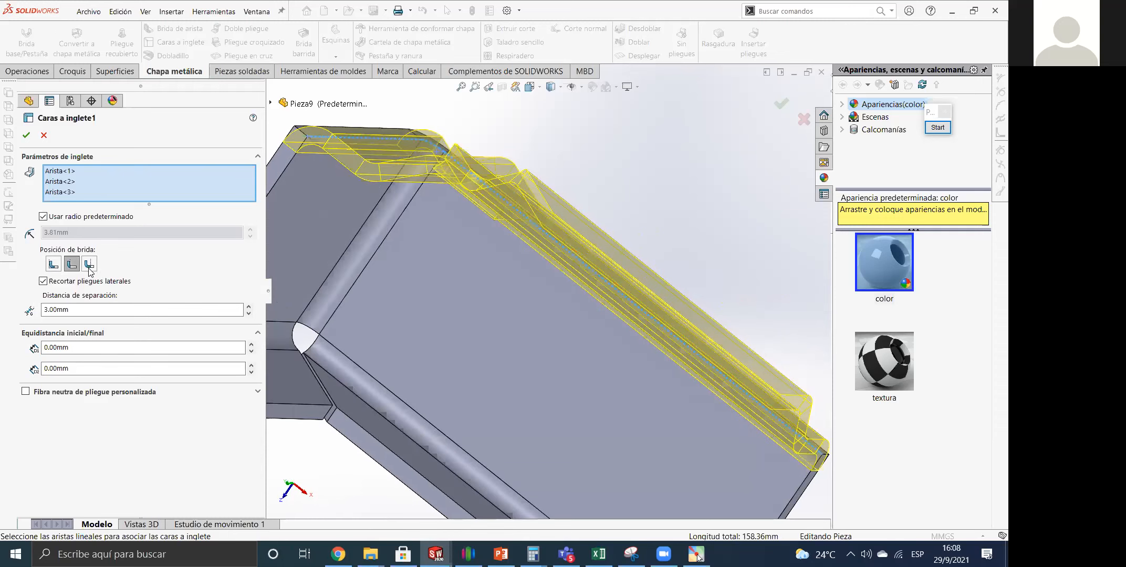
Set the flange position to Bend Outside, accept the edited miter flange and inspect the finished part.
{"action": "left_click", "coordinate": [89, 263]}
{"action": "scroll", "coordinate": [524, 283], "scroll_direction": "up", "scroll_amount": 4}
{"action": "middle_click_drag", "start_coordinate": [523, 283], "coordinate": [388, 273]}
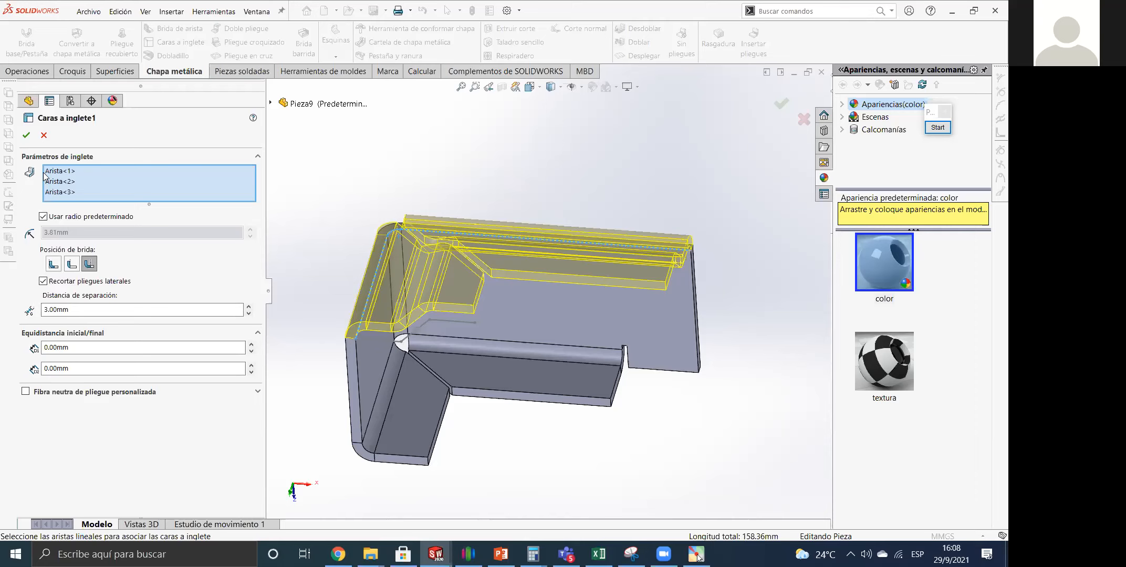
{"action": "left_click", "coordinate": [25, 135]}
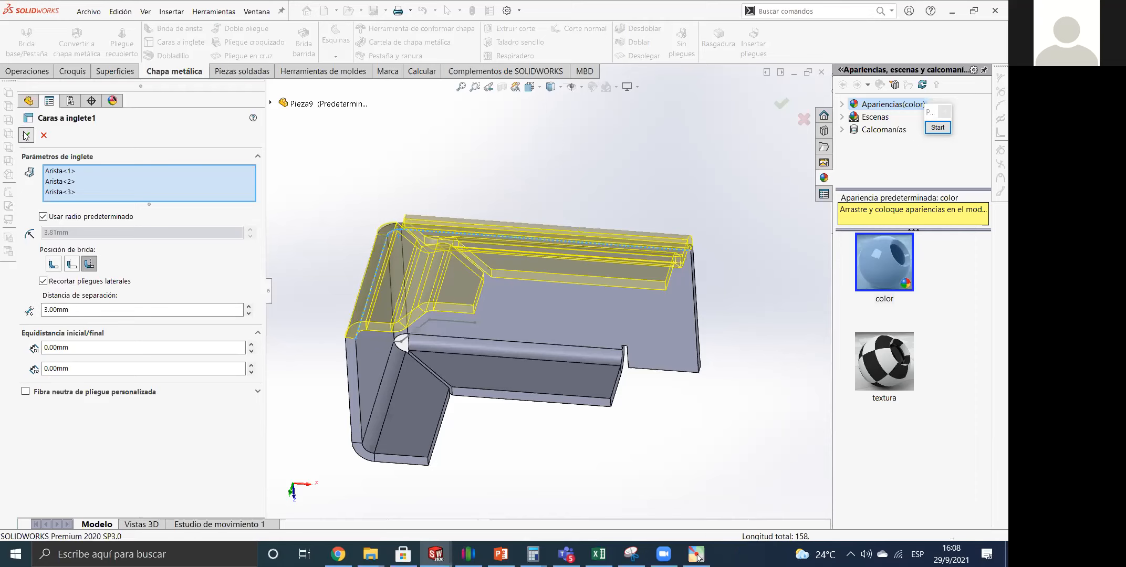
{"action": "middle_click_drag", "start_coordinate": [402, 261], "coordinate": [548, 420]}
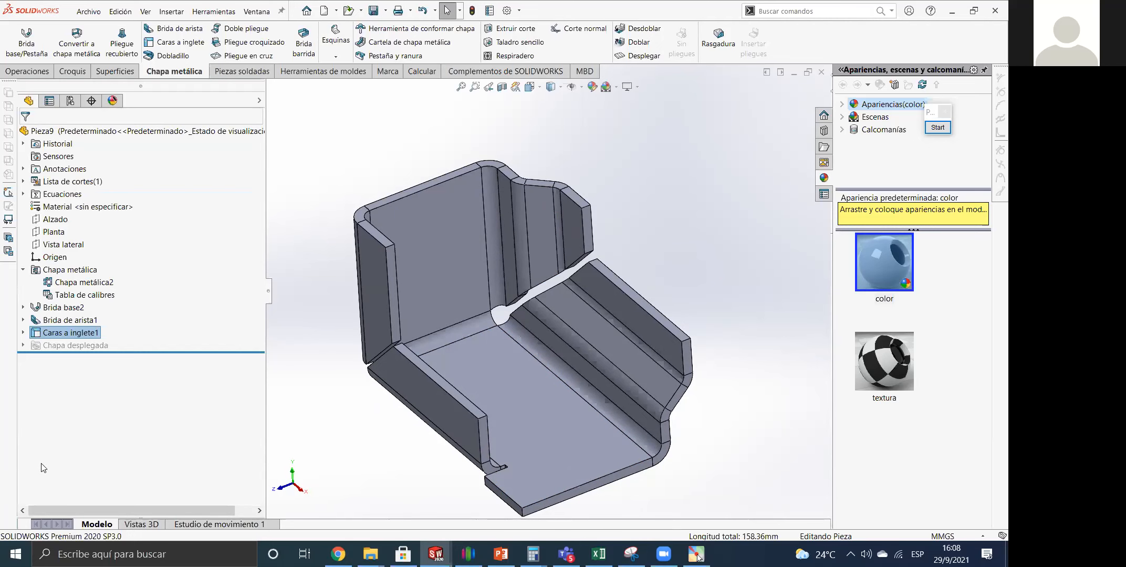
Check the Desplegar slide in PowerPoint, return to the SOLIDWORKS part and view its flattened sheet from the top.
{"action": "key", "text": "alt+Tab"}
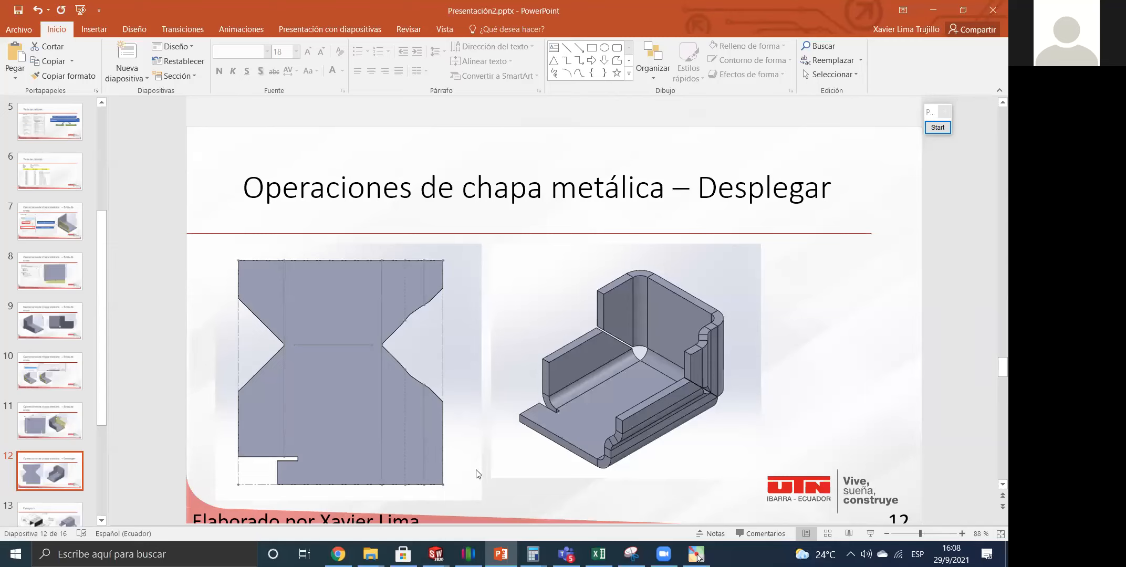
{"action": "mouse_move", "coordinate": [403, 554]}
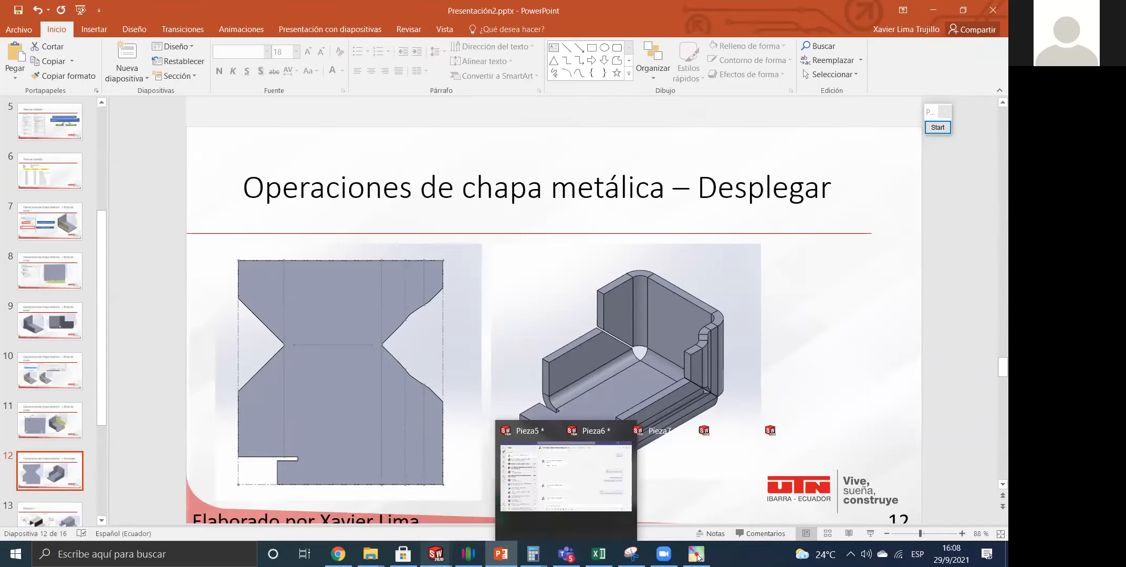
{"action": "left_click", "coordinate": [723, 500]}
{"action": "middle_click_drag", "start_coordinate": [464, 268], "coordinate": [610, 339]}
{"action": "key", "text": "space"}
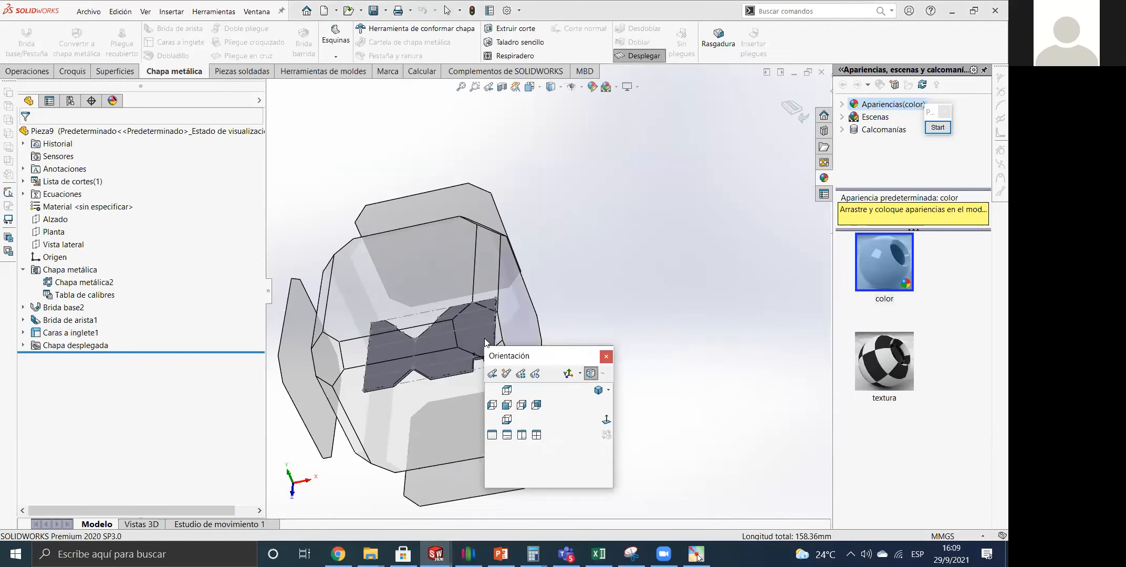
{"action": "left_click", "coordinate": [404, 263]}
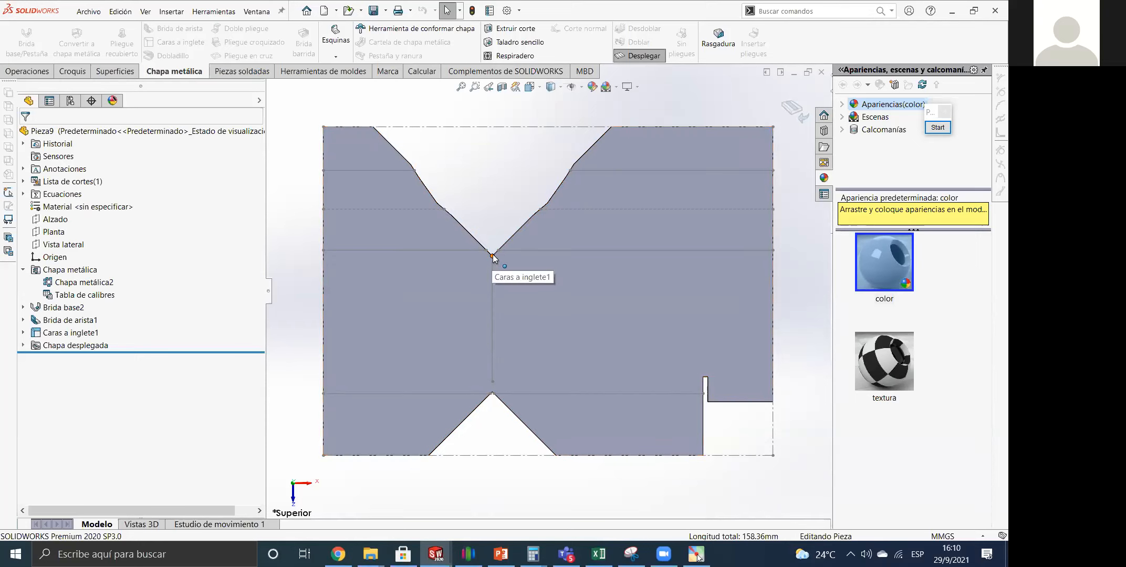
Start a sketch on the flattened face and draw a circle about 5.5 mm in diameter at the upper V-notch's tip.
{"action": "left_click", "coordinate": [73, 72]}
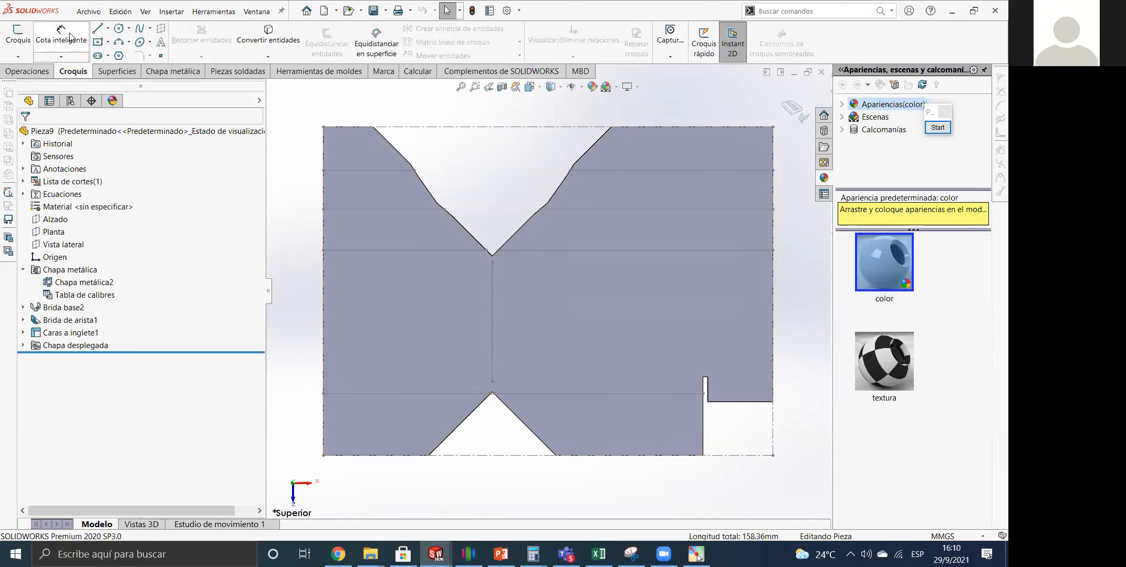
{"action": "left_click", "coordinate": [116, 29]}
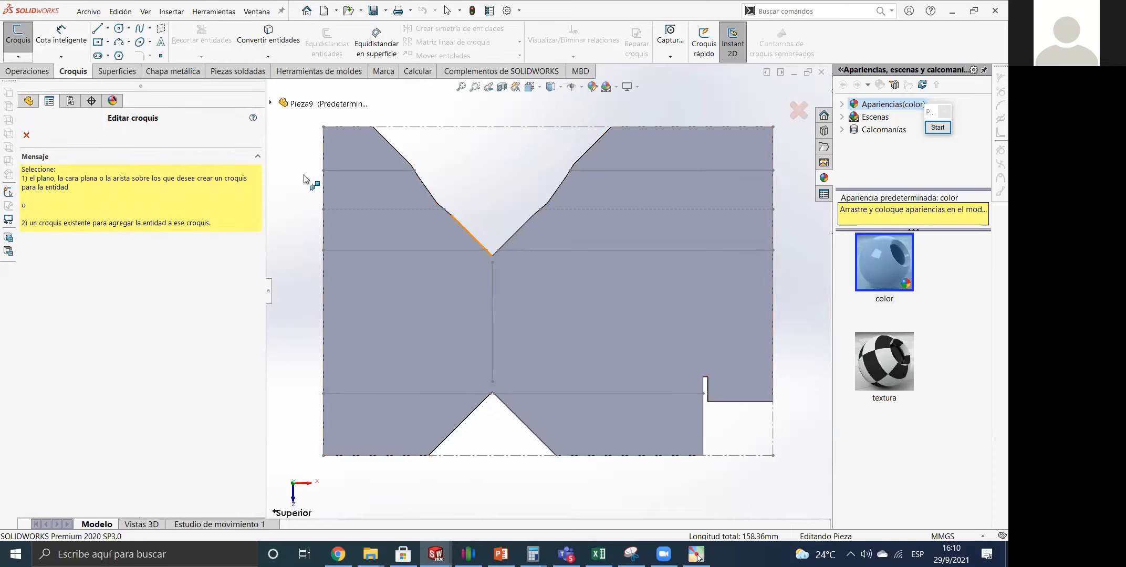
{"action": "left_click", "coordinate": [63, 45]}
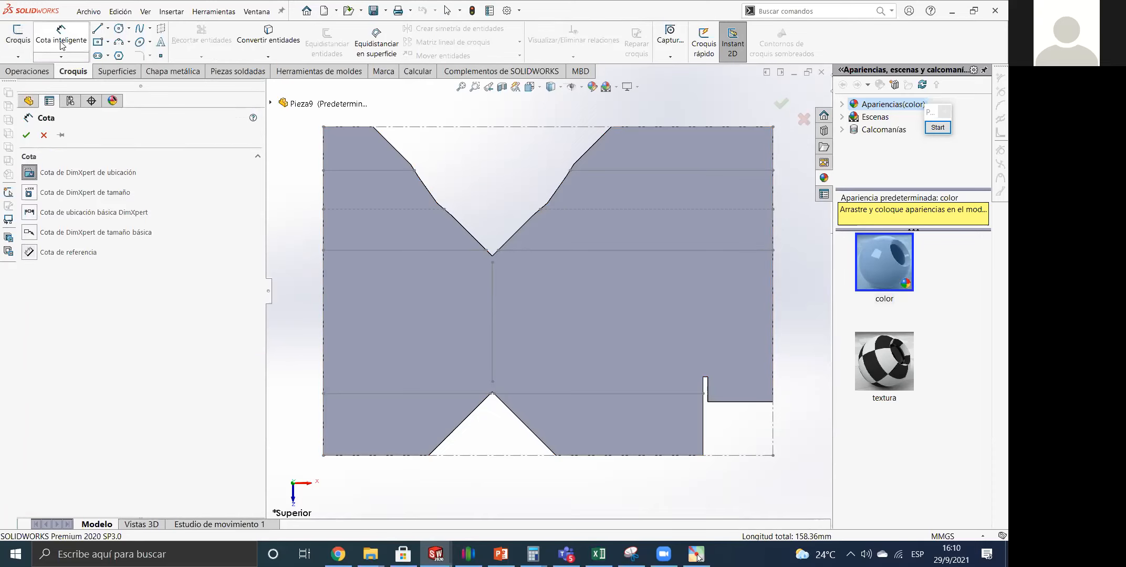
{"action": "left_click", "coordinate": [22, 50]}
{"action": "left_click", "coordinate": [615, 302]}
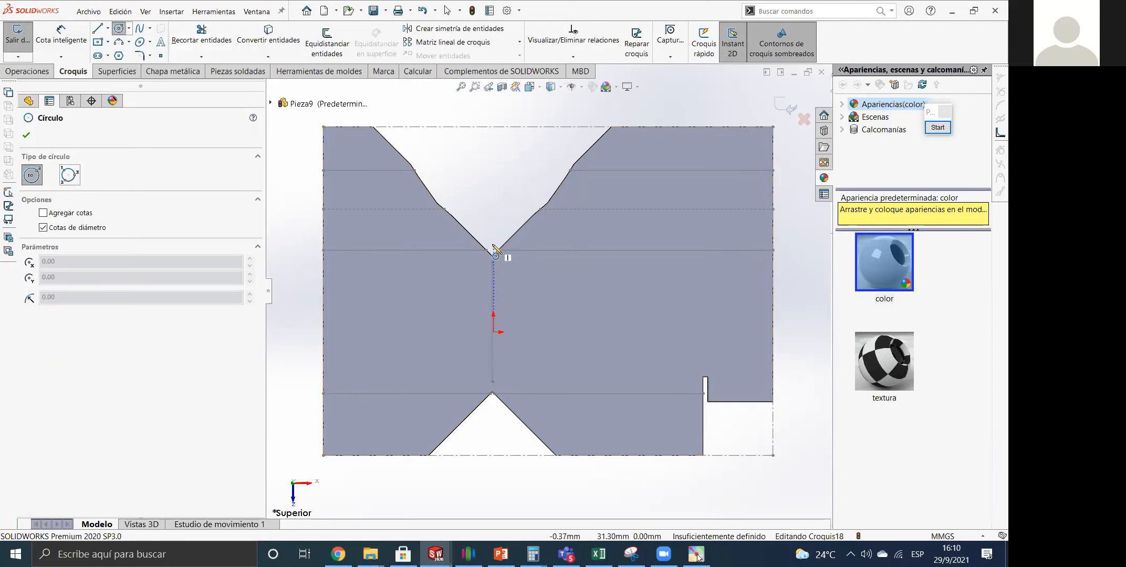
{"action": "left_click", "coordinate": [493, 256]}
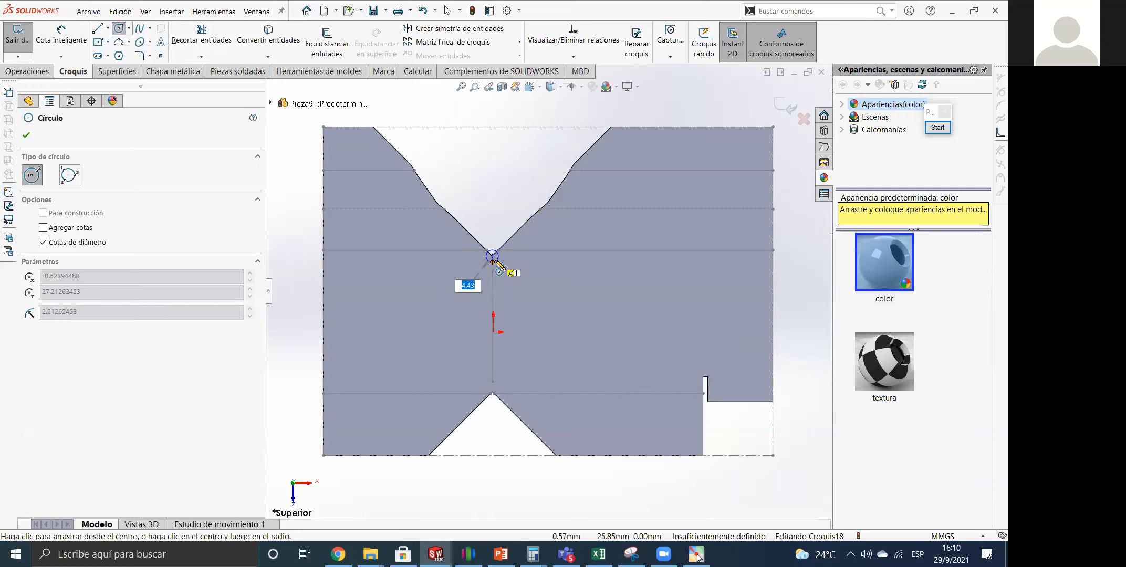
{"action": "left_click", "coordinate": [498, 261]}
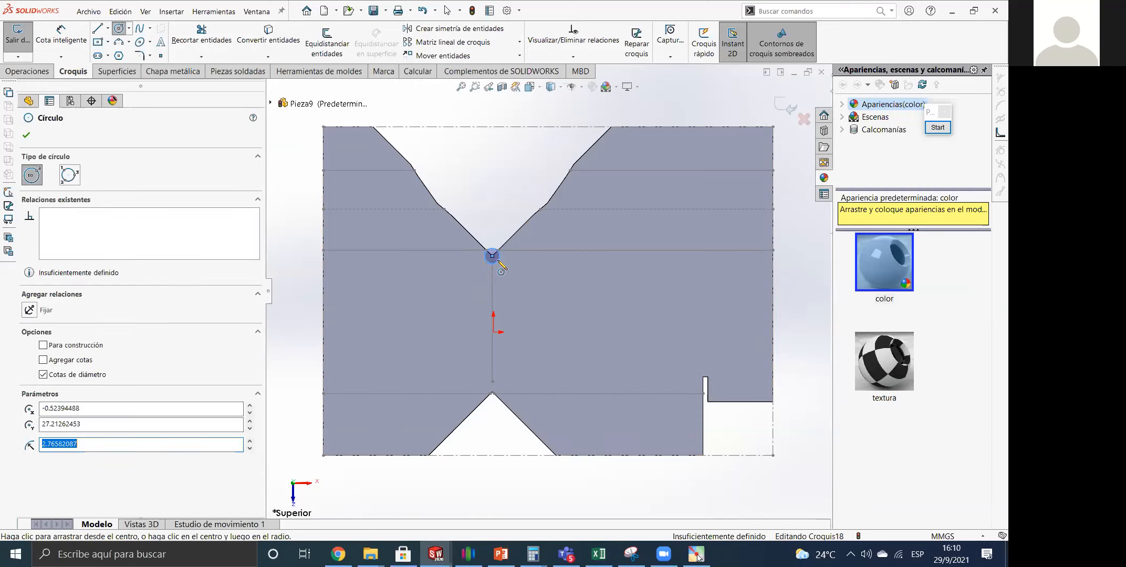
Draw a second circle, about 3 mm in diameter, centred on the lower V-notch's tip.
{"action": "scroll", "coordinate": [499, 395], "scroll_direction": "down", "scroll_amount": 3}
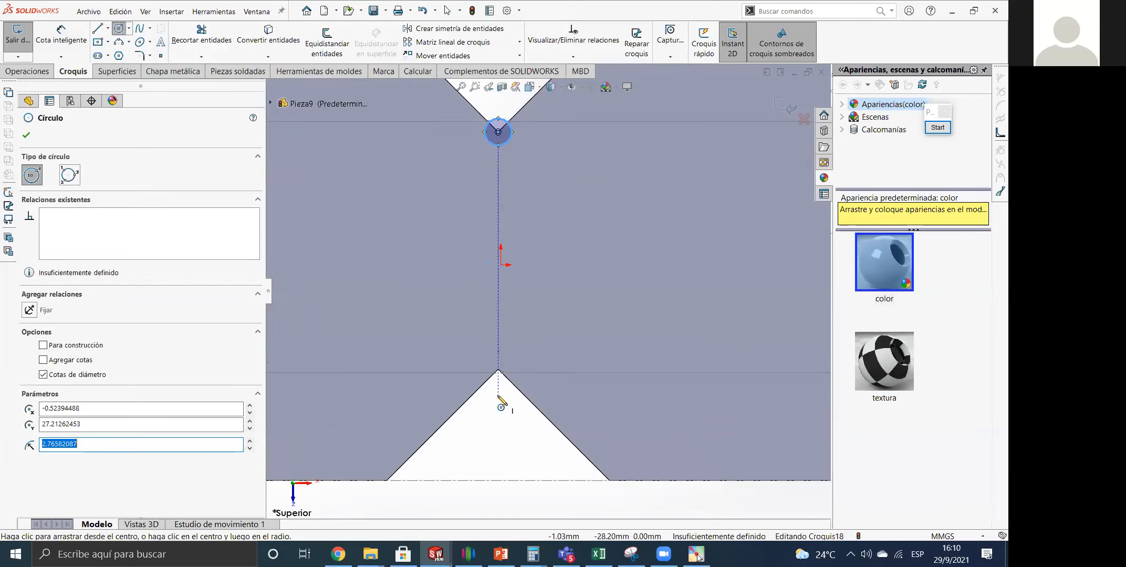
{"action": "scroll", "coordinate": [502, 399], "scroll_direction": "down", "scroll_amount": 1}
{"action": "left_click", "coordinate": [501, 358]}
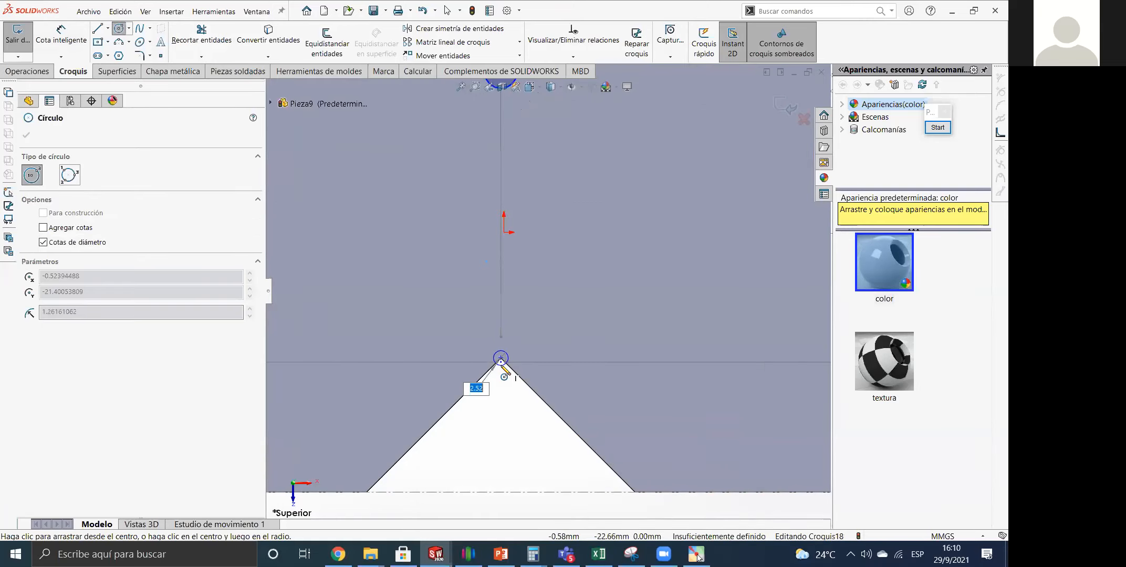
{"action": "left_click", "coordinate": [503, 365]}
{"action": "scroll", "coordinate": [515, 383], "scroll_direction": "up", "scroll_amount": 3}
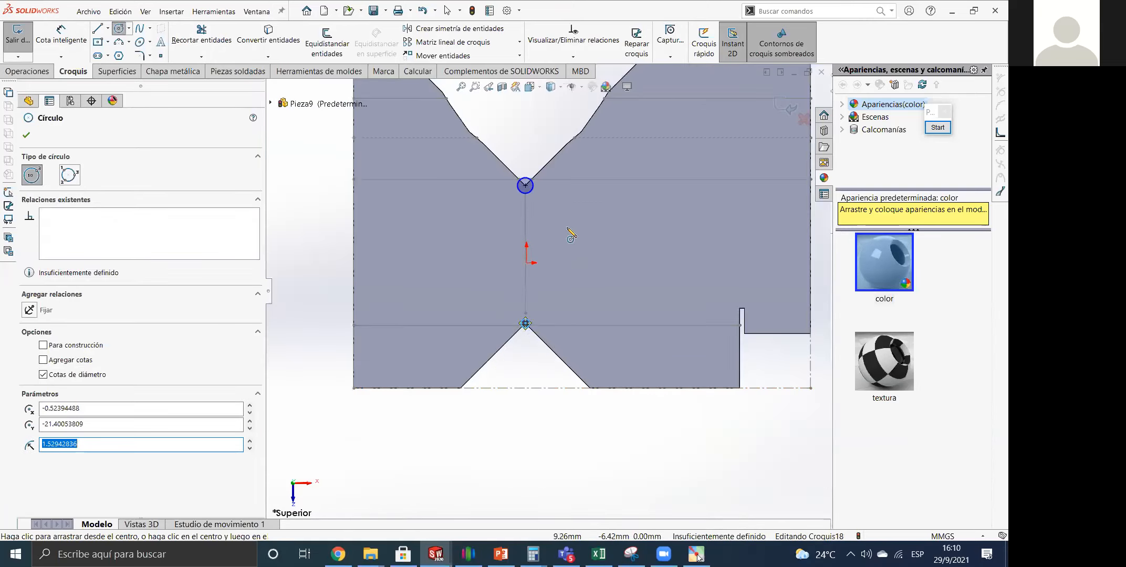
{"action": "key", "text": "Escape"}
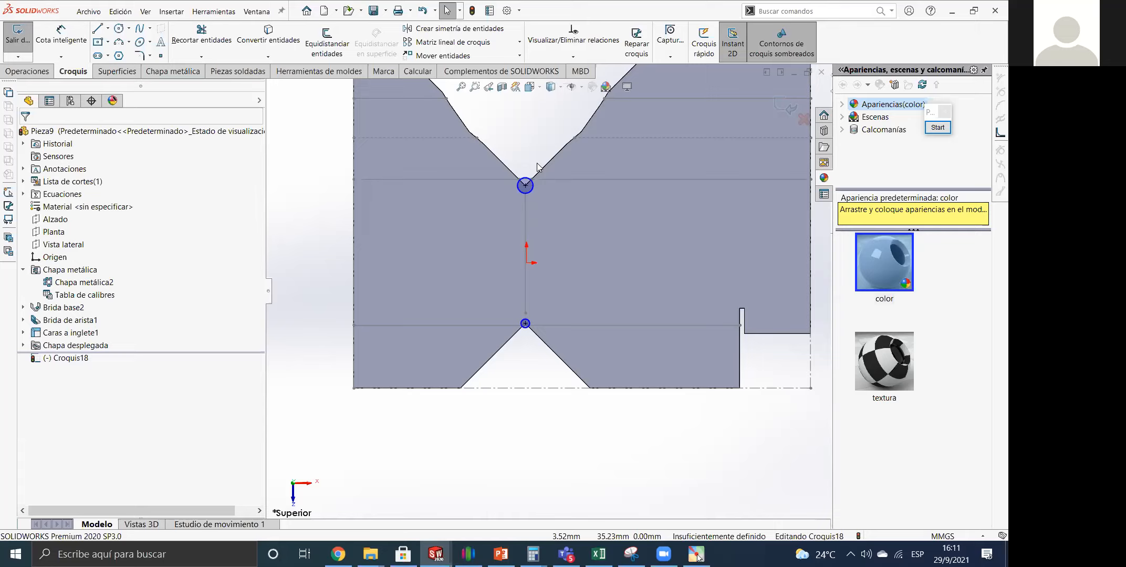
Draw a third circle where the bend line level with the upper notch's tip meets the flattened sheet's right edge.
{"action": "scroll", "coordinate": [537, 163], "scroll_direction": "up", "scroll_amount": 4}
{"action": "scroll", "coordinate": [702, 205], "scroll_direction": "down", "scroll_amount": 2}
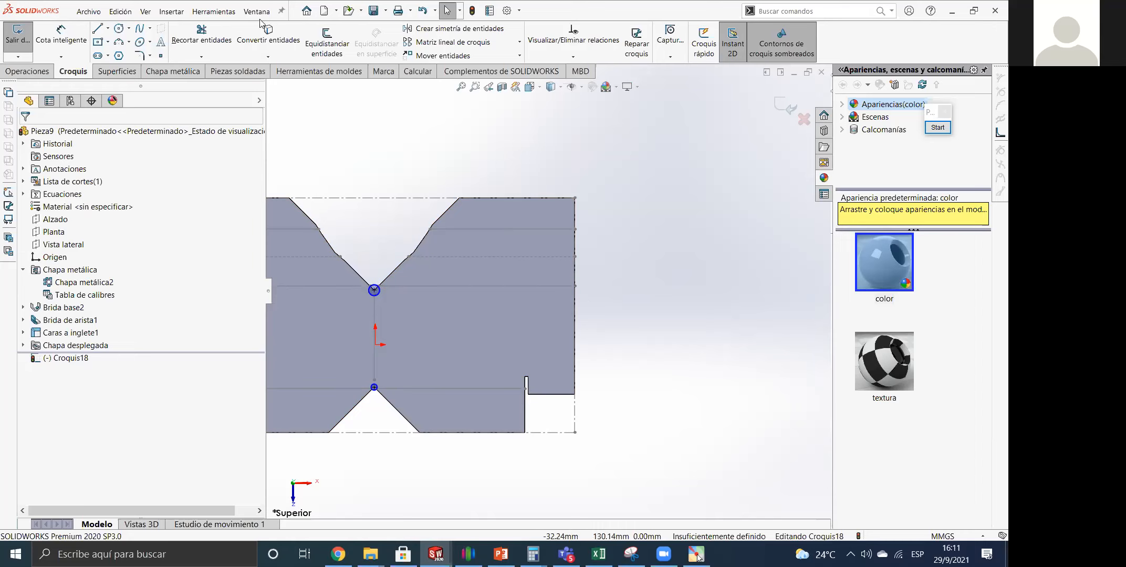
{"action": "left_click", "coordinate": [119, 28]}
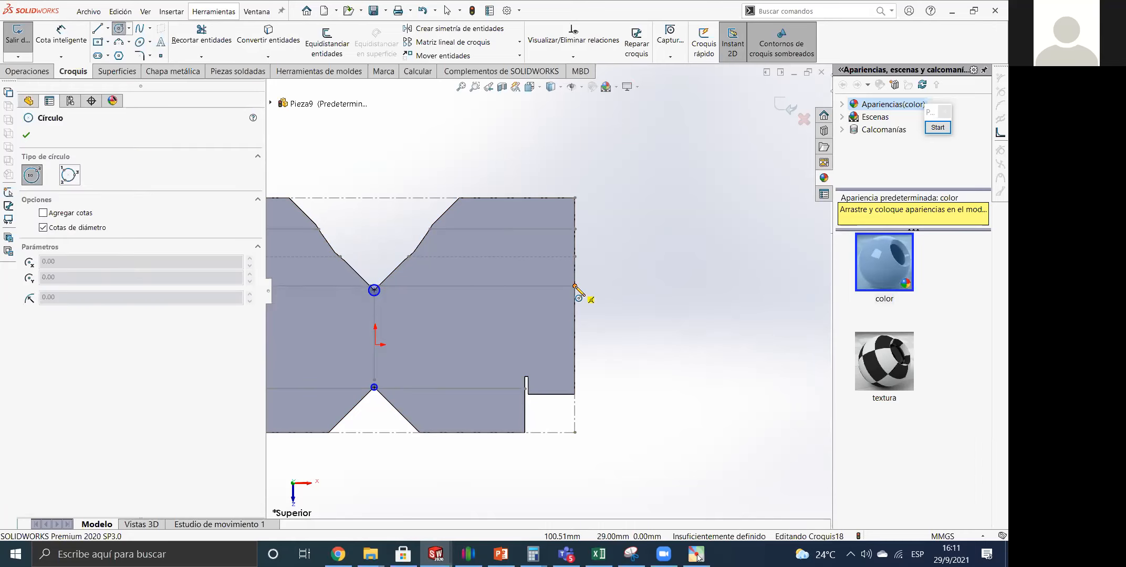
{"action": "left_click", "coordinate": [575, 287]}
{"action": "left_click", "coordinate": [582, 297]}
{"action": "key", "text": "Escape"}
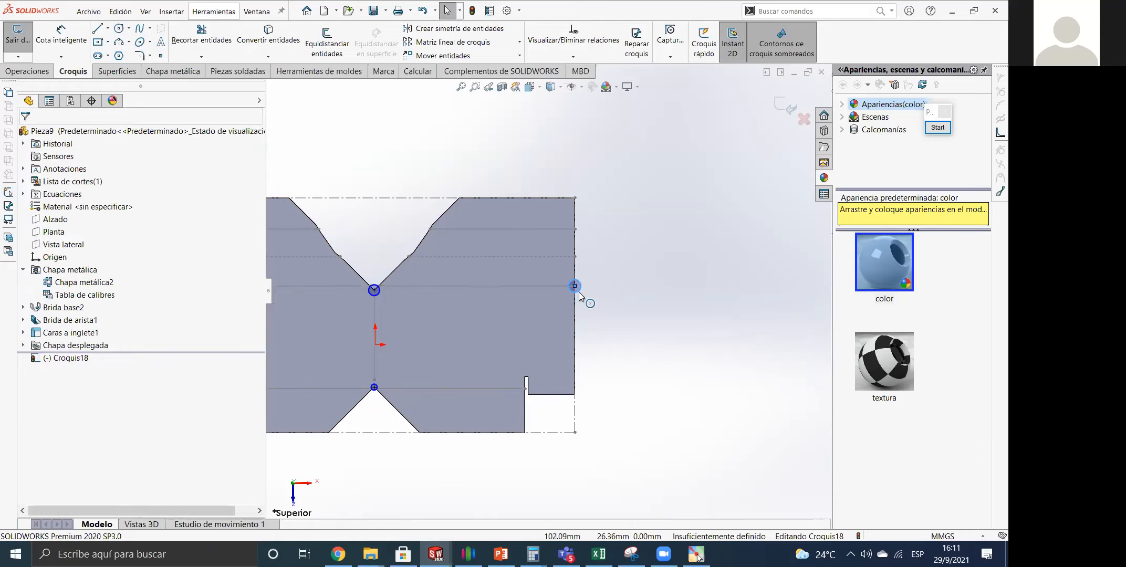
{"action": "scroll", "coordinate": [578, 294], "scroll_direction": "down", "scroll_amount": 4}
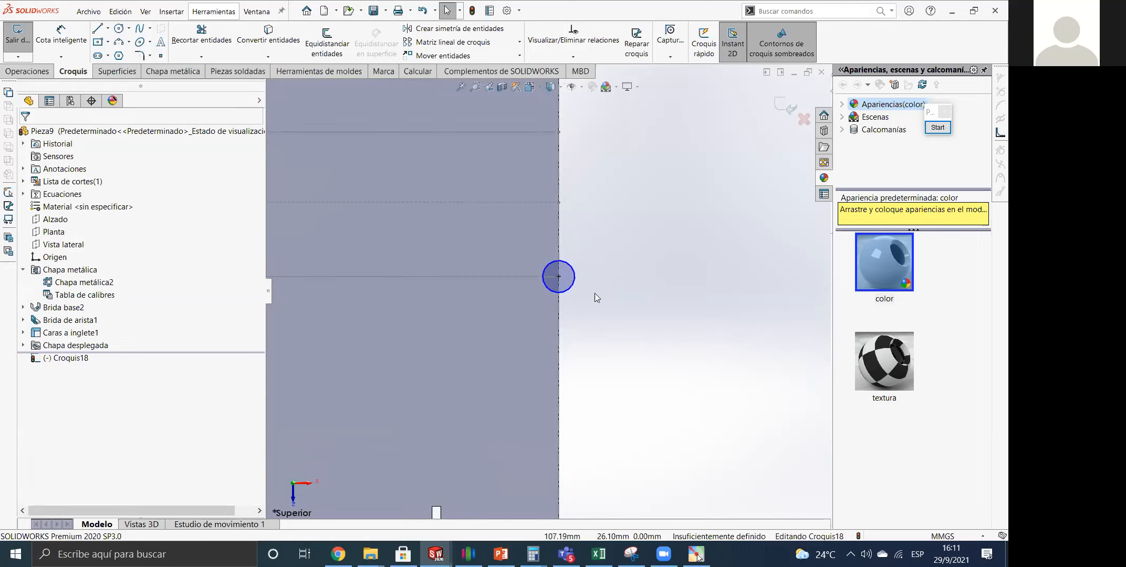
{"action": "scroll", "coordinate": [592, 293], "scroll_direction": "up", "scroll_amount": 5}
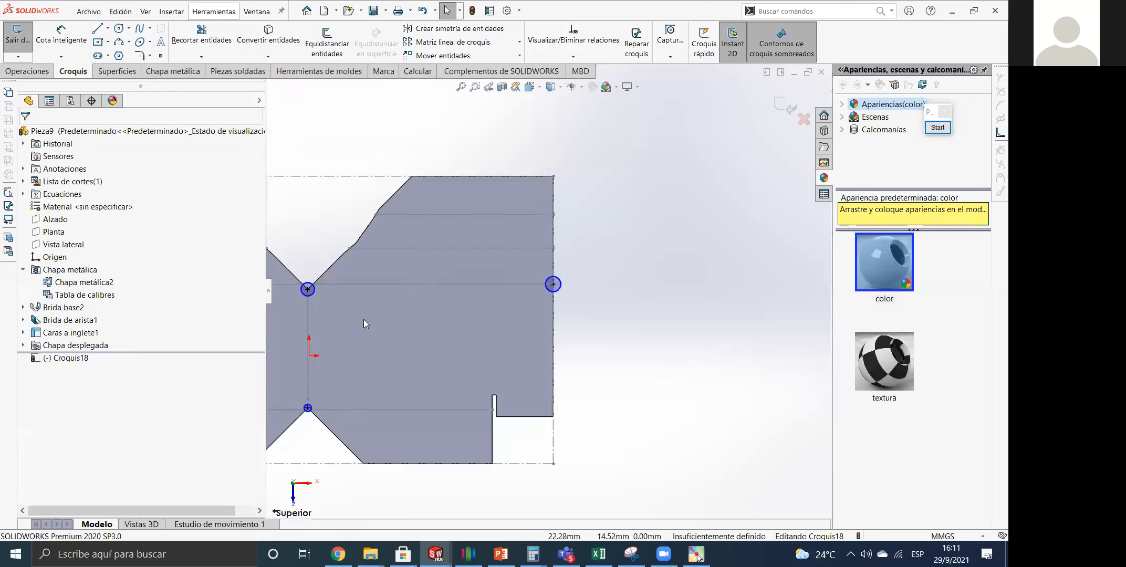
Delete all three relief circles from the sketch.
{"action": "mouse_move", "coordinate": [647, 261]}
{"action": "left_mouse_down"}
{"action": "mouse_move", "coordinate": [292, 450]}
{"action": "mouse_move", "coordinate": [311, 405]}
{"action": "left_mouse_up"}
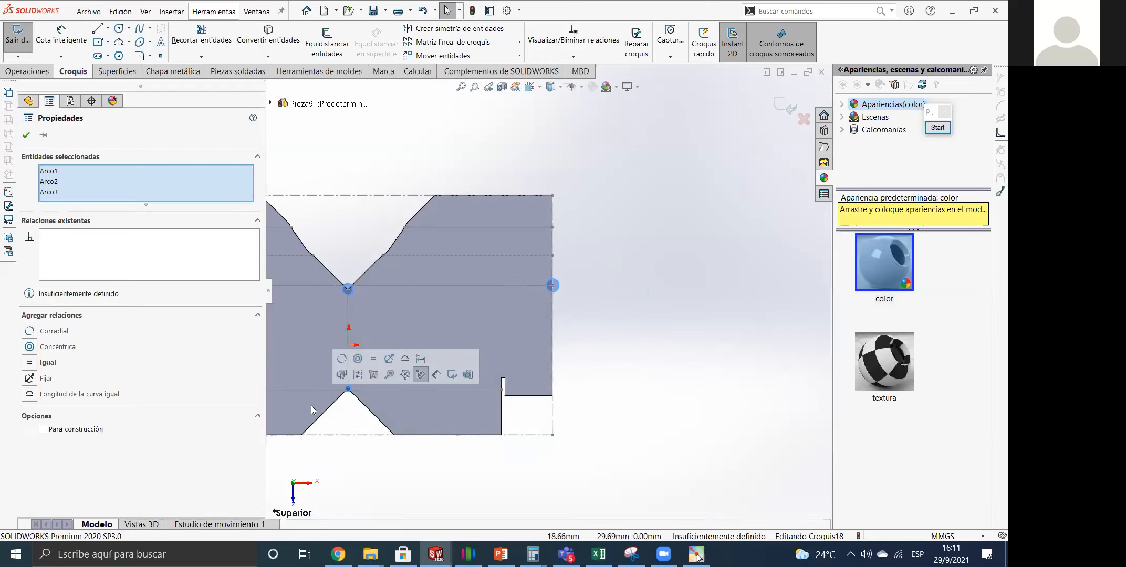
{"action": "key", "text": "Escape"}
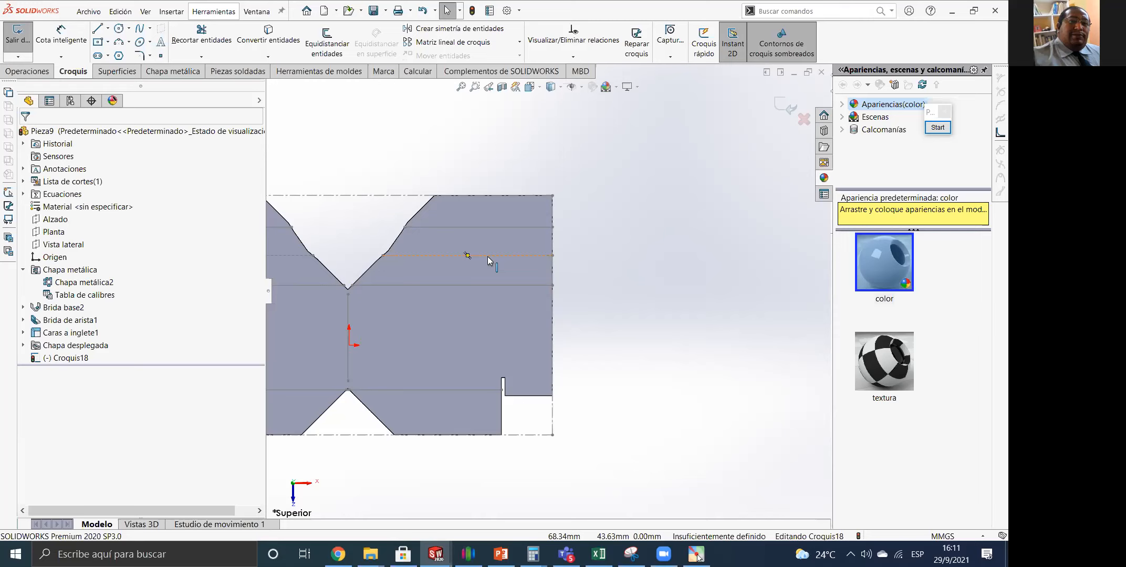
{"action": "key", "text": "f"}
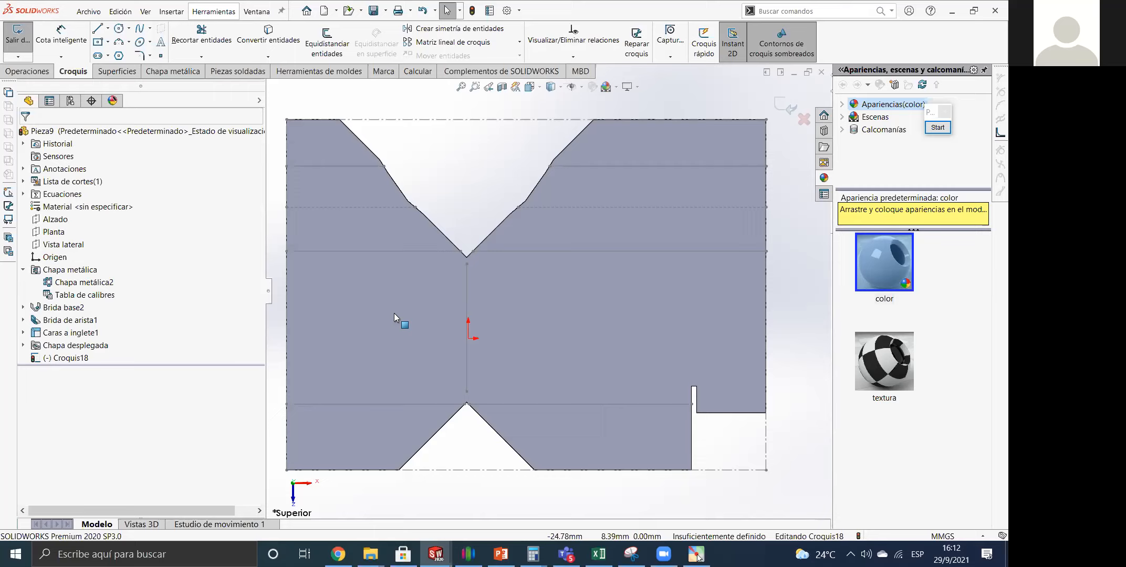
Sketch a vertical line about 49 mm long between the two V-notch tips and delete it.
{"action": "key", "text": "l"}
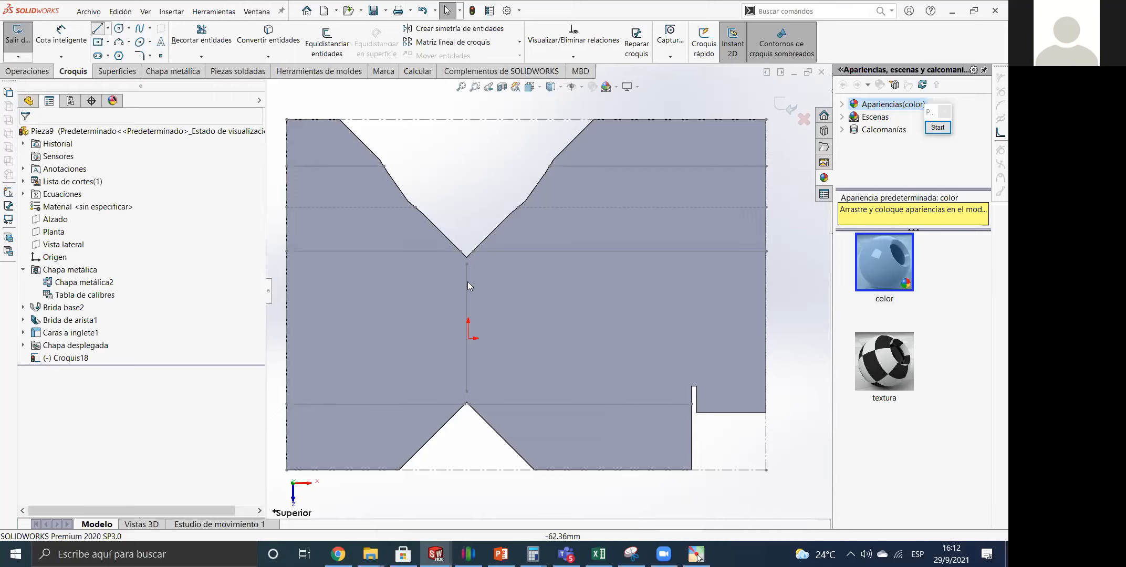
{"action": "left_click", "coordinate": [466, 257]}
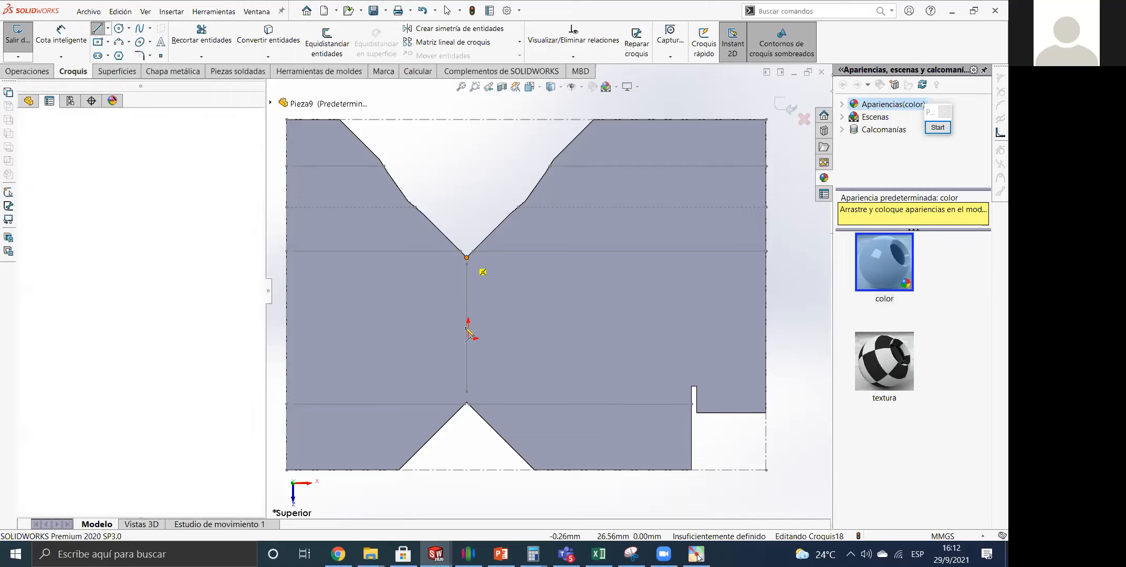
{"action": "left_click", "coordinate": [467, 402]}
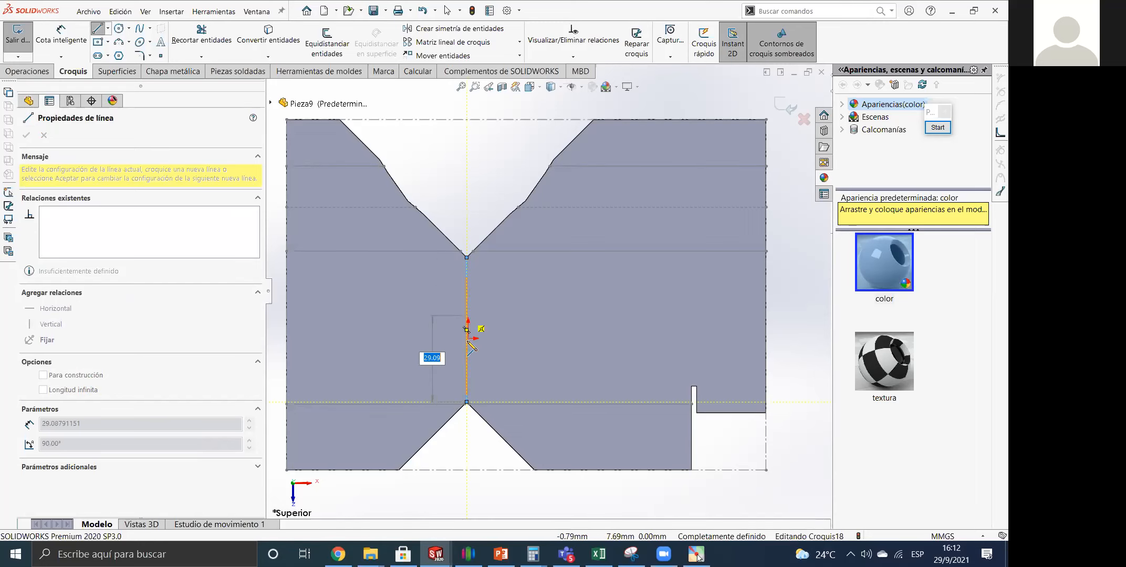
{"action": "key", "text": "Escape"}
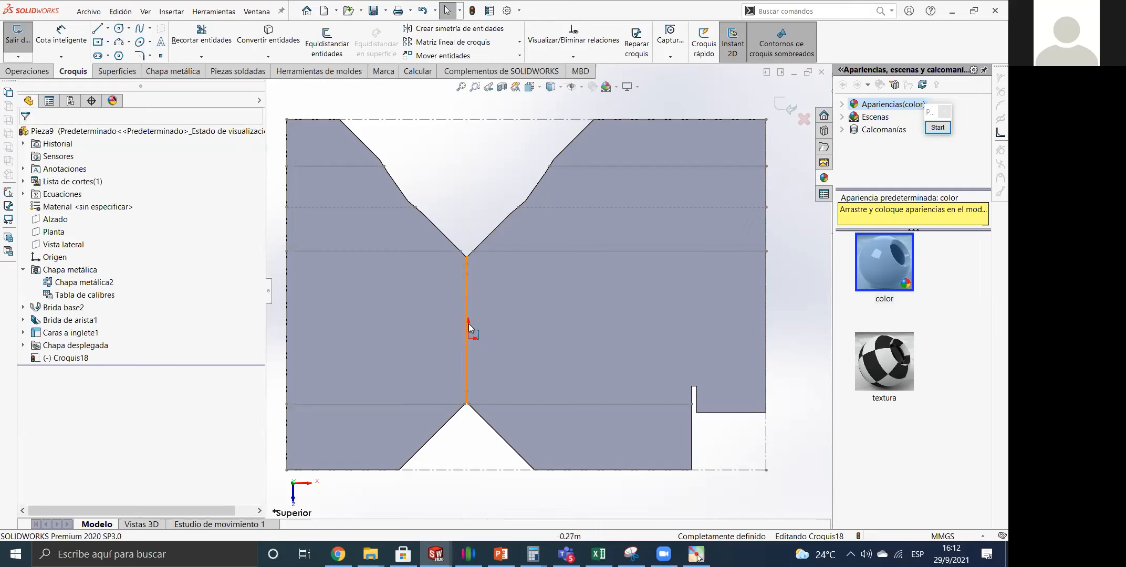
{"action": "left_click", "coordinate": [466, 299]}
{"action": "key", "text": "Escape"}
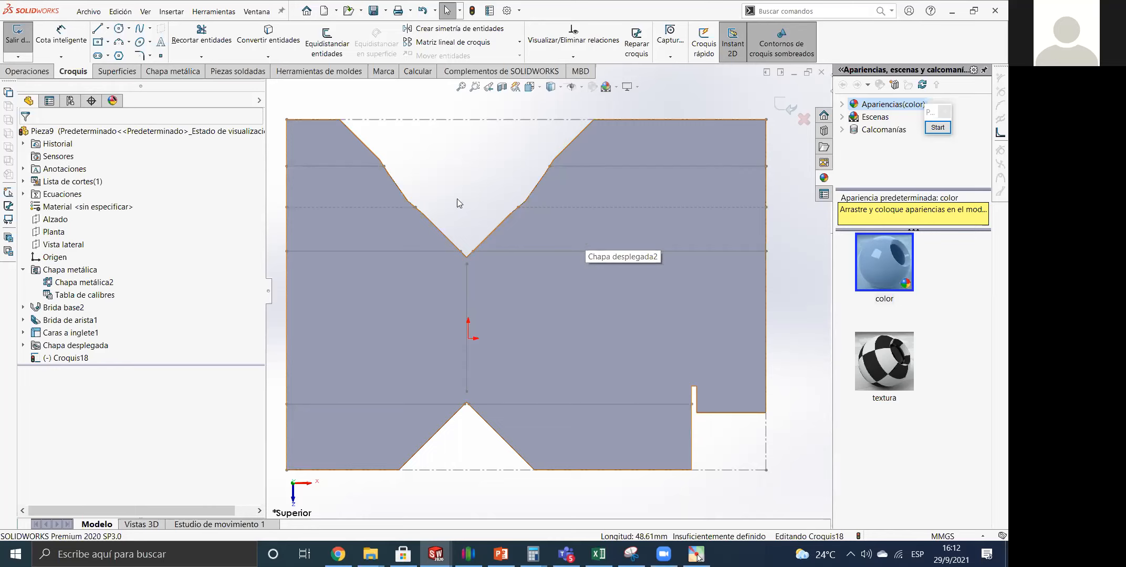
Switch to the PowerPoint presentation, open the Ejemplo 1 slide and examine the bracket's dimensioned drawing.
{"action": "scroll", "coordinate": [547, 291], "scroll_direction": "up", "scroll_amount": 2}
{"action": "scroll", "coordinate": [482, 227], "scroll_direction": "down", "scroll_amount": 1}
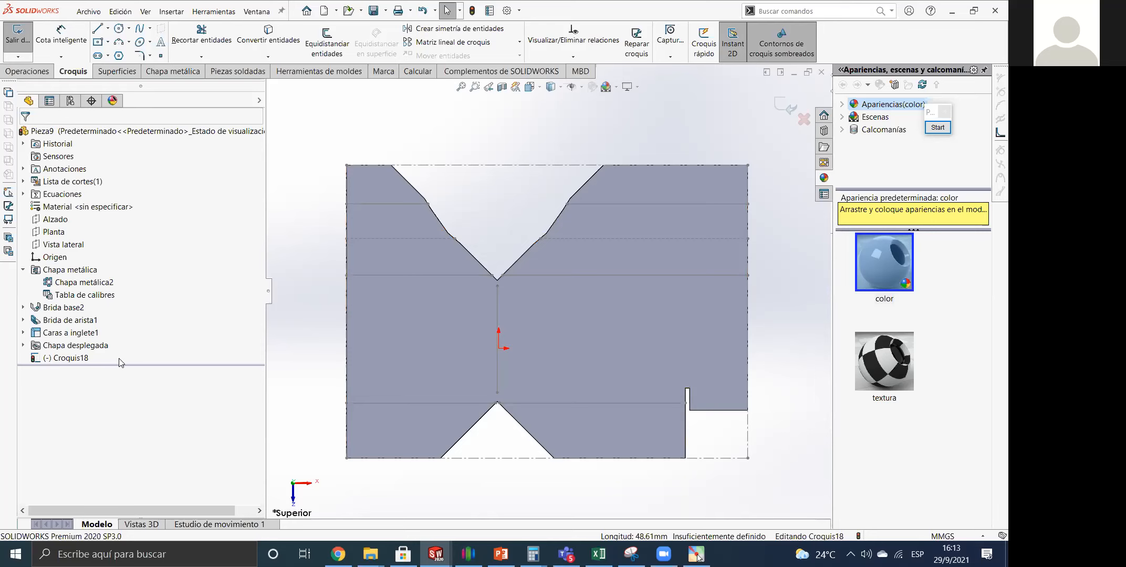
{"action": "key", "text": "alt+Tab"}
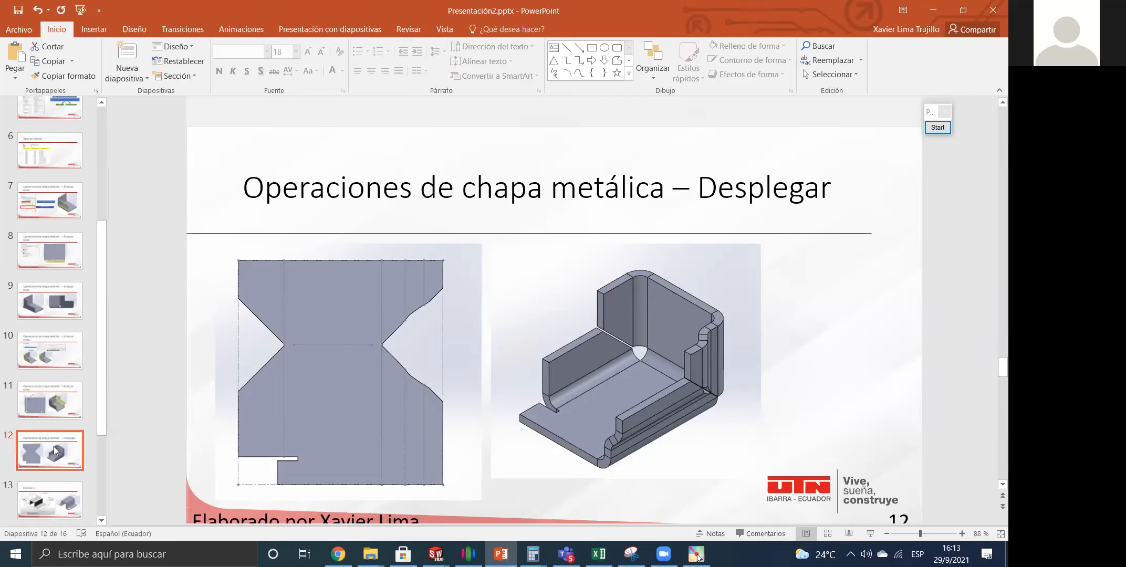
{"action": "left_click", "coordinate": [54, 490]}
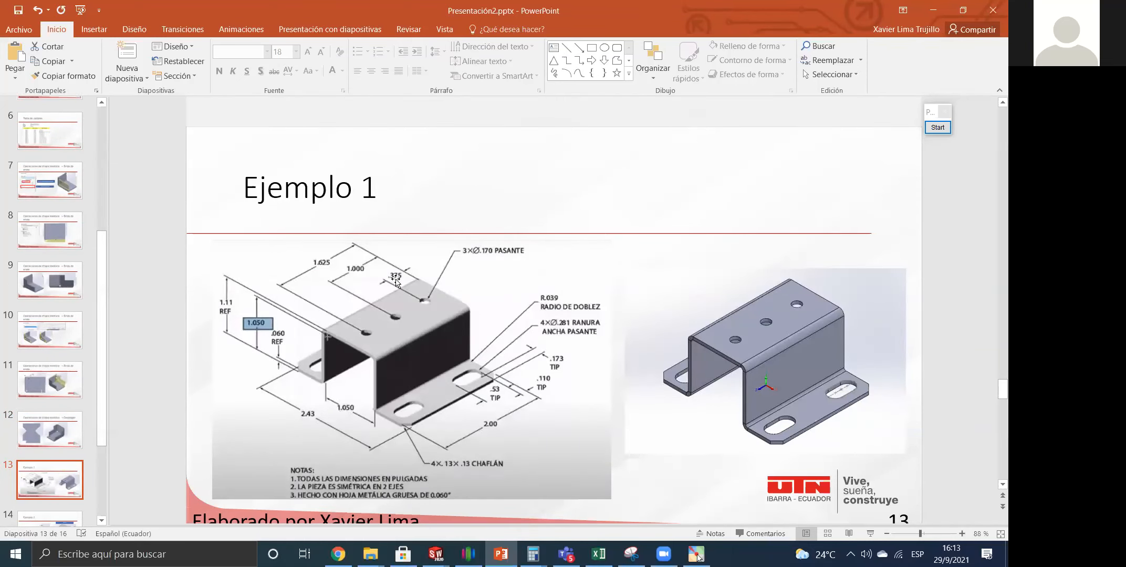
{"action": "scroll", "coordinate": [386, 351], "scroll_direction": "down", "scroll_amount": 1}
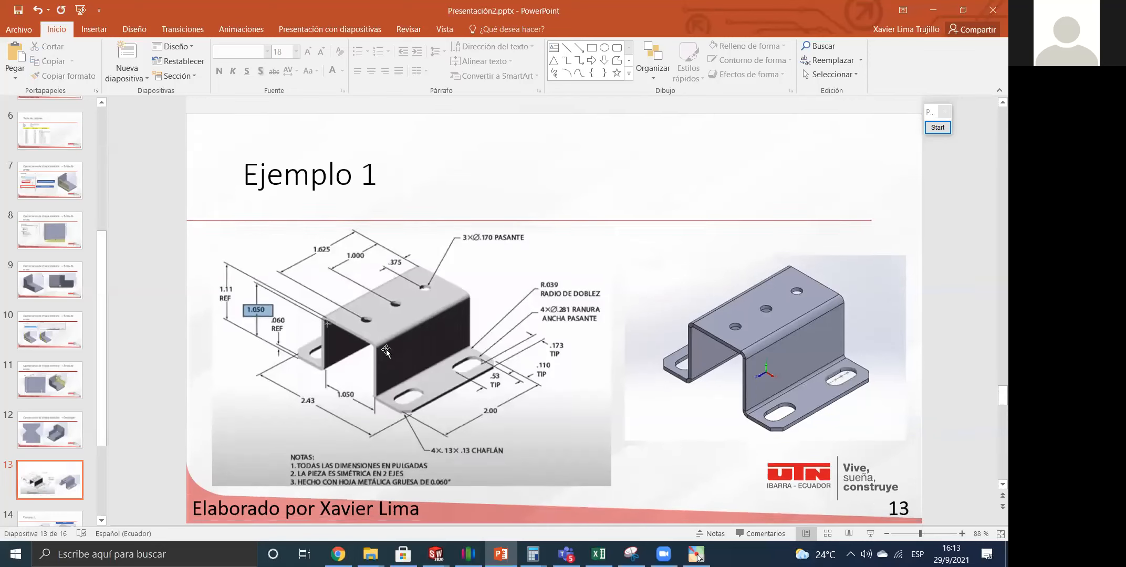
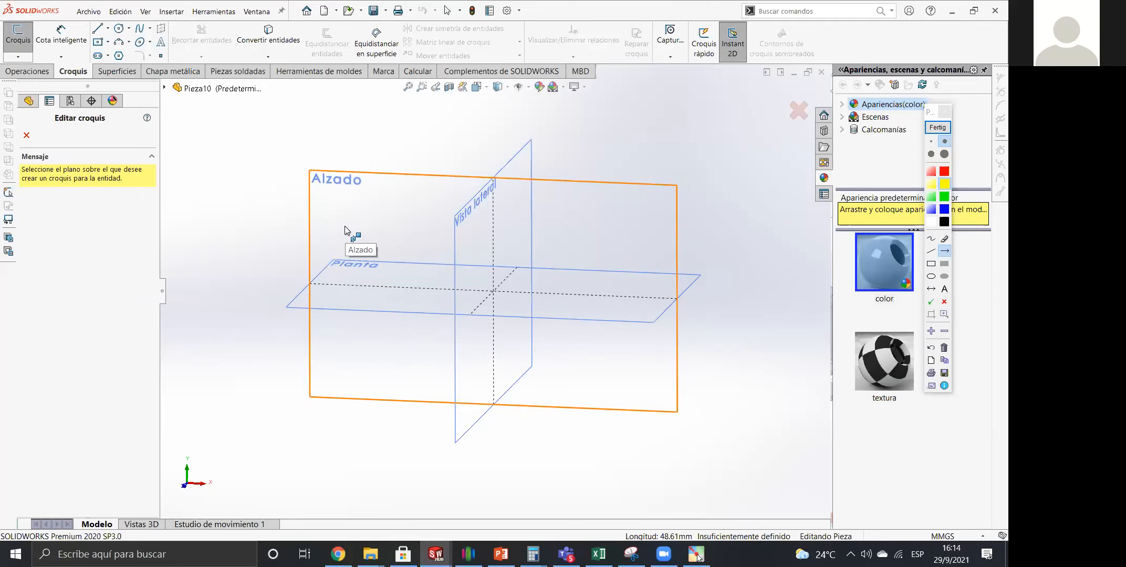
Start a sketch on the Alzado plane and draw a vertical line about 37 mm long upward from the origin.
{"action": "left_click", "coordinate": [345, 226]}
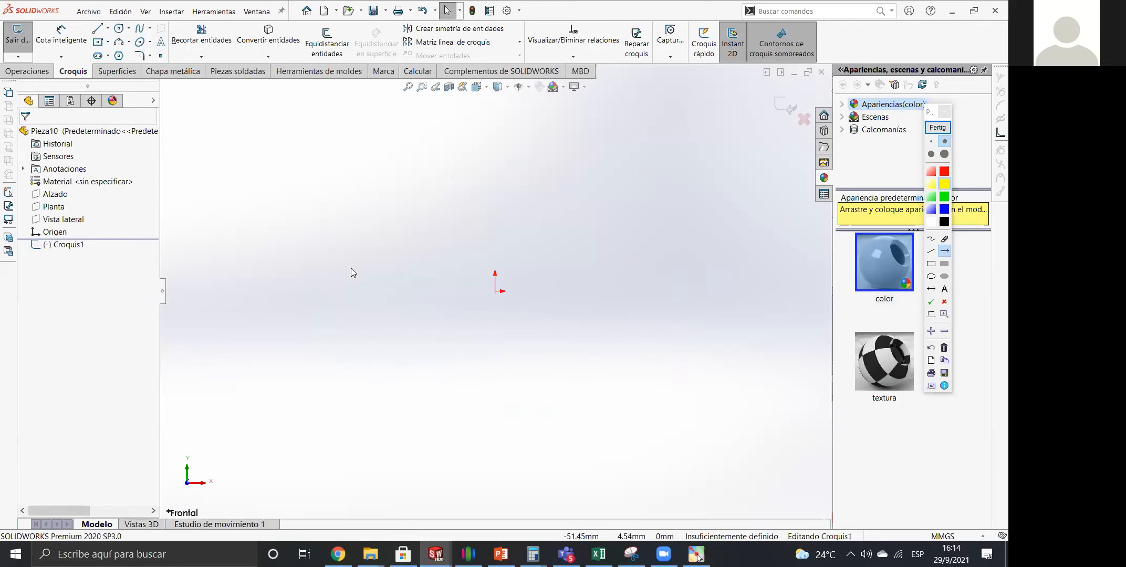
{"action": "left_click", "coordinate": [106, 31]}
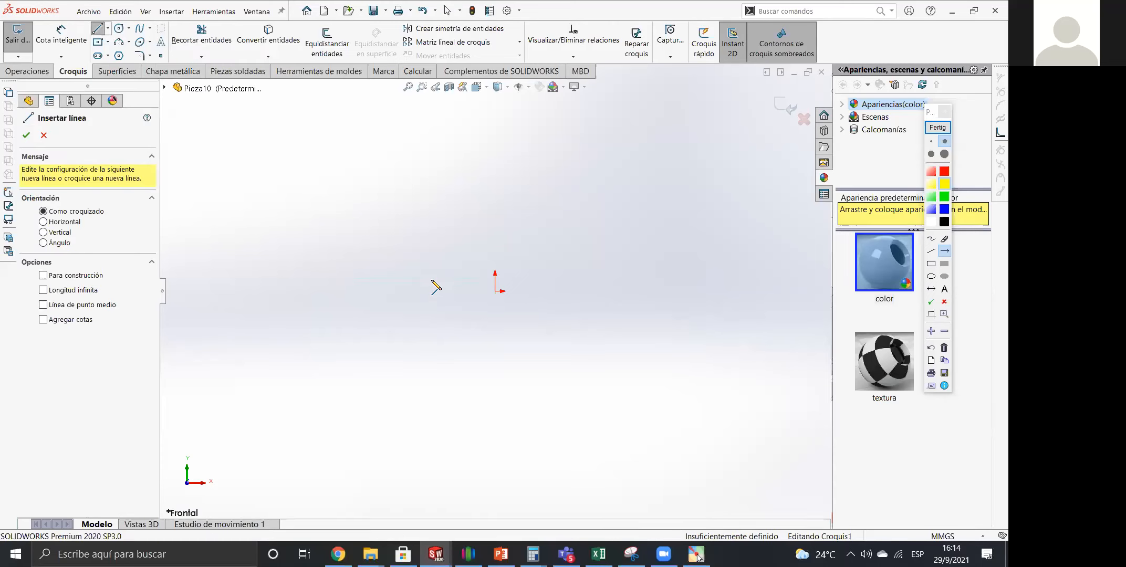
{"action": "left_click", "coordinate": [495, 290]}
{"action": "left_click", "coordinate": [495, 190]}
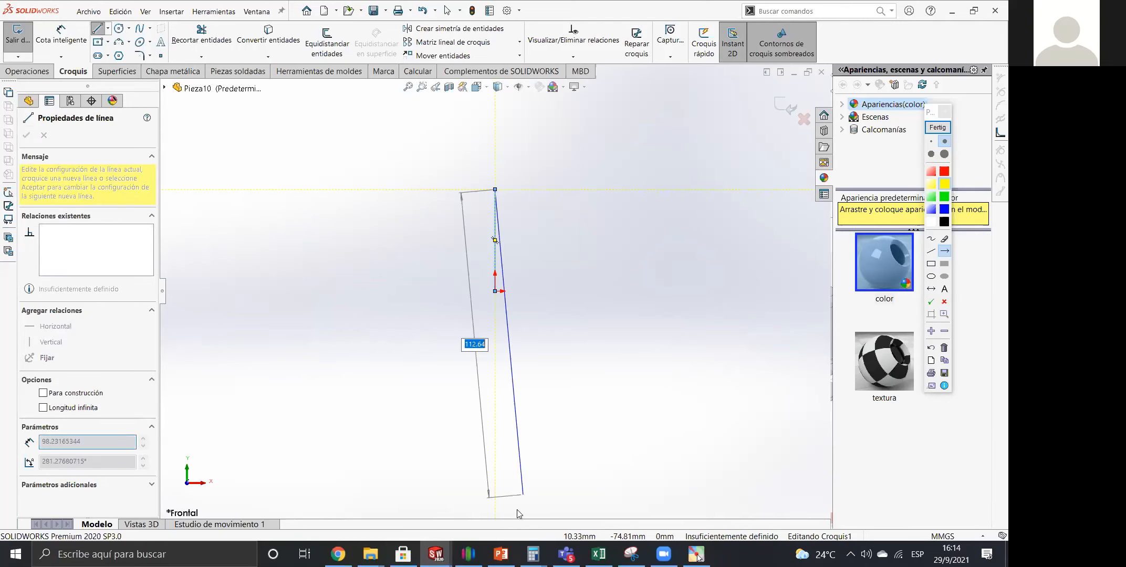
Switch to the PowerPoint presentation, check the Ejemplo 1 dimensions and return to the Pieza10 sketch in SolidWorks.
{"action": "left_click", "coordinate": [494, 546]}
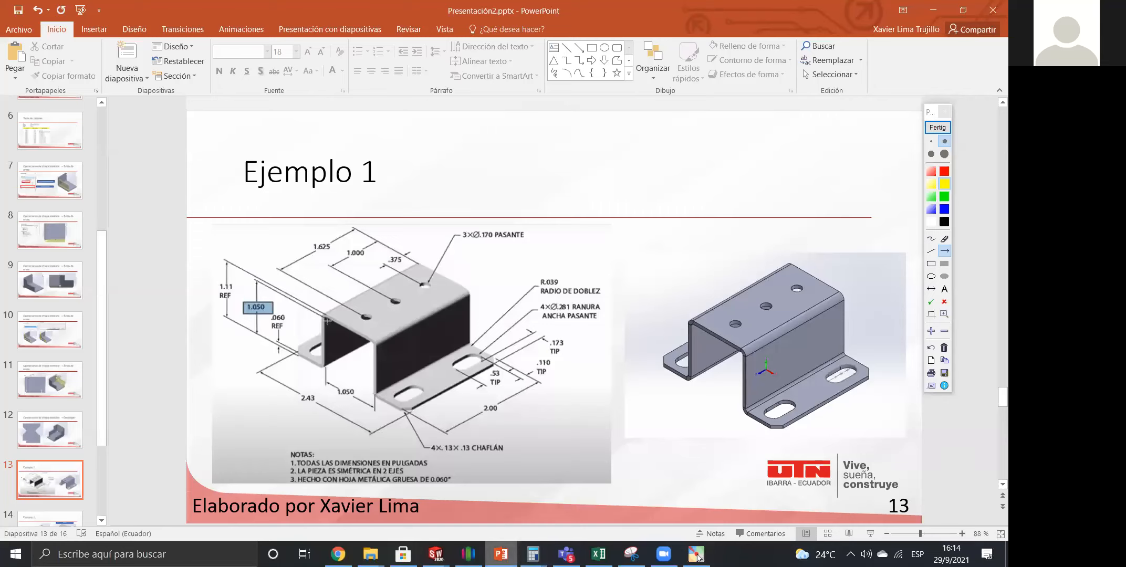
{"action": "mouse_move", "coordinate": [436, 554]}
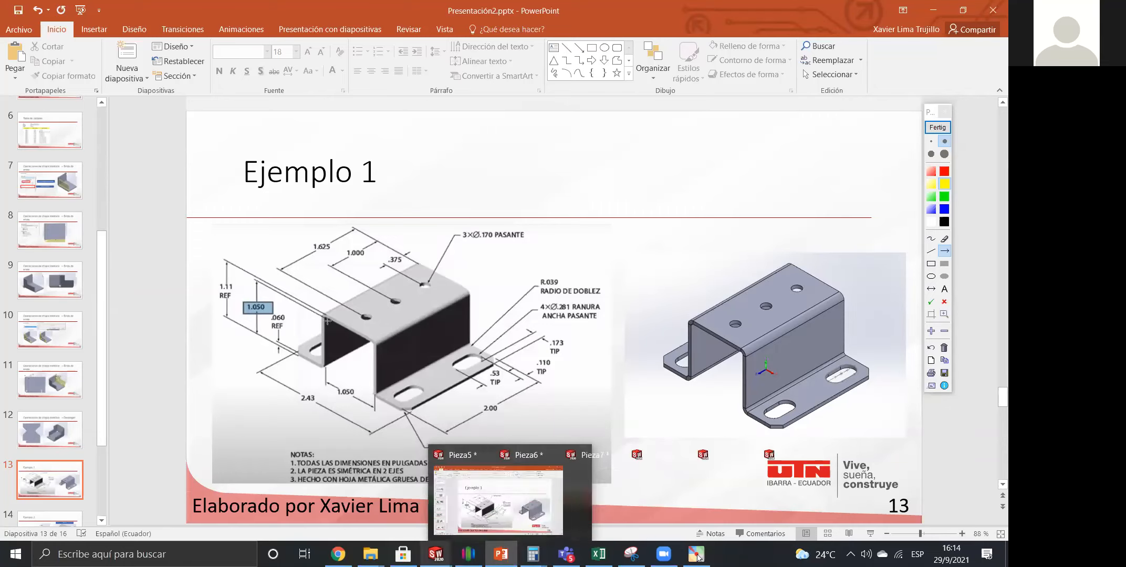
{"action": "left_click", "coordinate": [756, 521]}
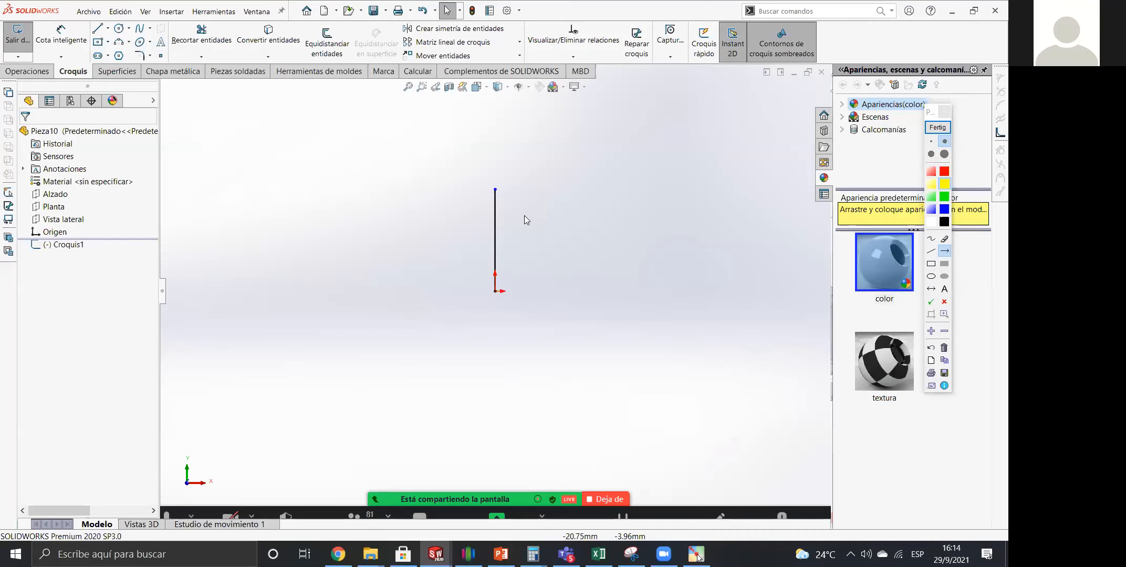
Convert the vertical line above the origin to construction geometry.
{"action": "left_click", "coordinate": [495, 234]}
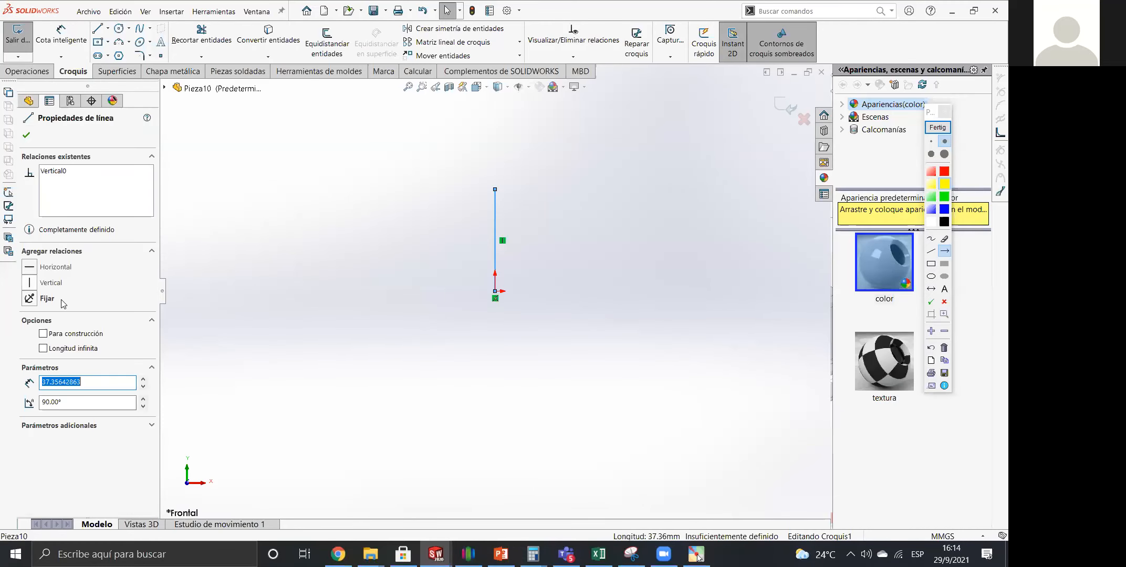
{"action": "left_click", "coordinate": [367, 258]}
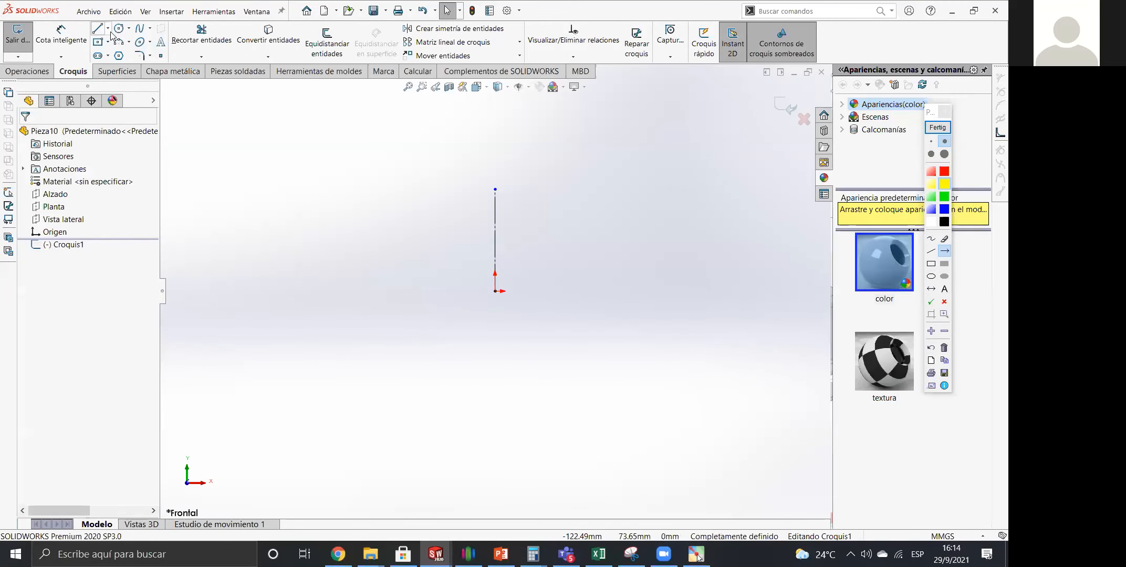
Draw the left flange as a horizontal line about 40 mm long and a vertical line about 39.6 mm up to the centreline's top level.
{"action": "key", "text": "l"}
{"action": "left_click", "coordinate": [345, 297]}
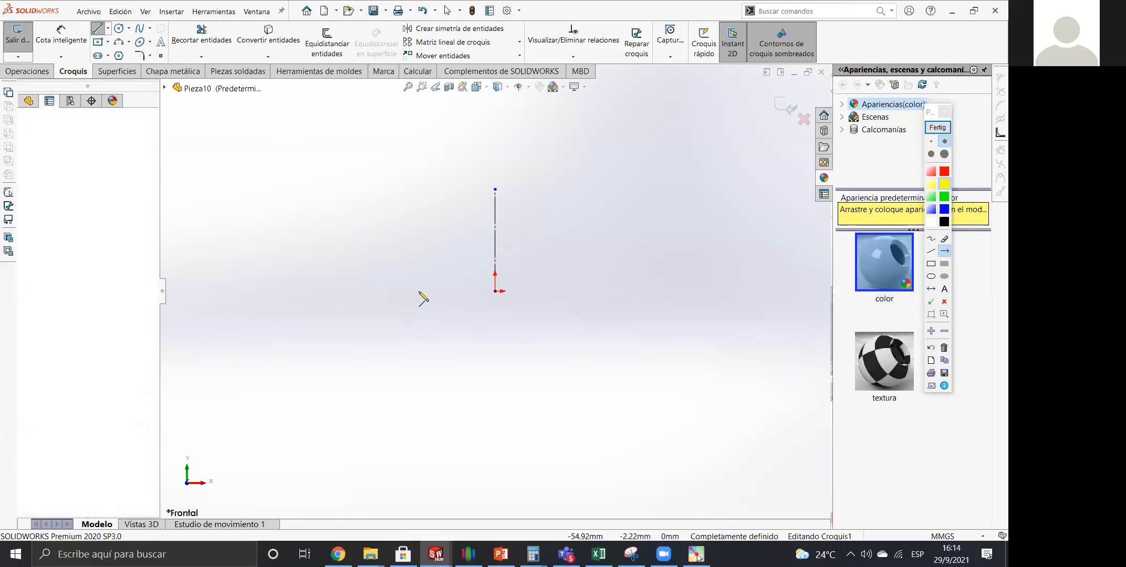
{"action": "left_click", "coordinate": [455, 297]}
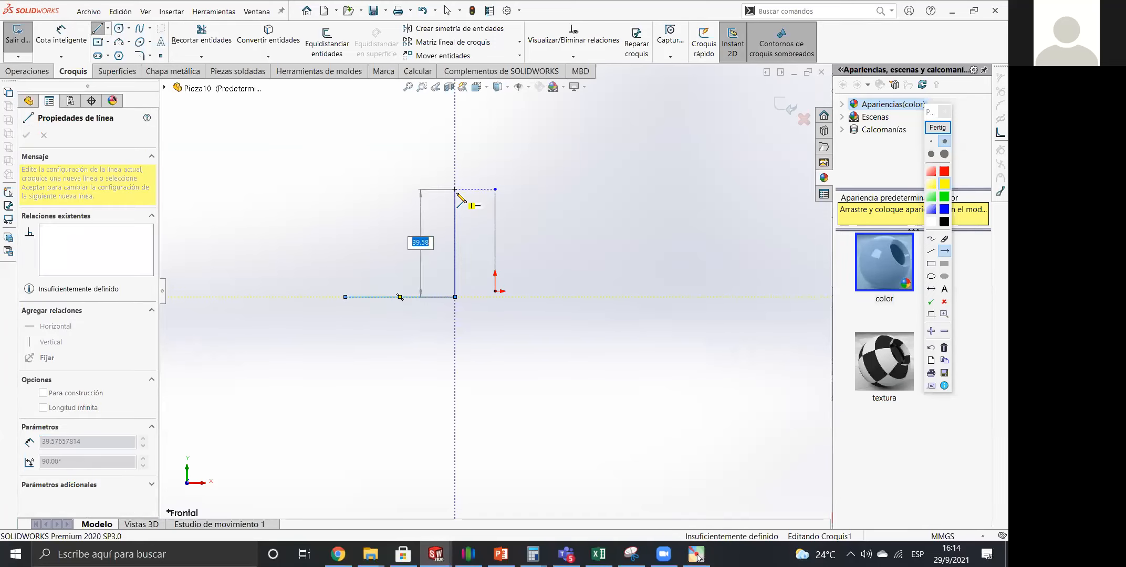
{"action": "left_click", "coordinate": [455, 189]}
{"action": "key", "text": "Escape"}
Draw a midpoint line centred on the centreline's upper end, extending about 14.8 mm each way to the left wall's upper end.
{"action": "left_click", "coordinate": [108, 28]}
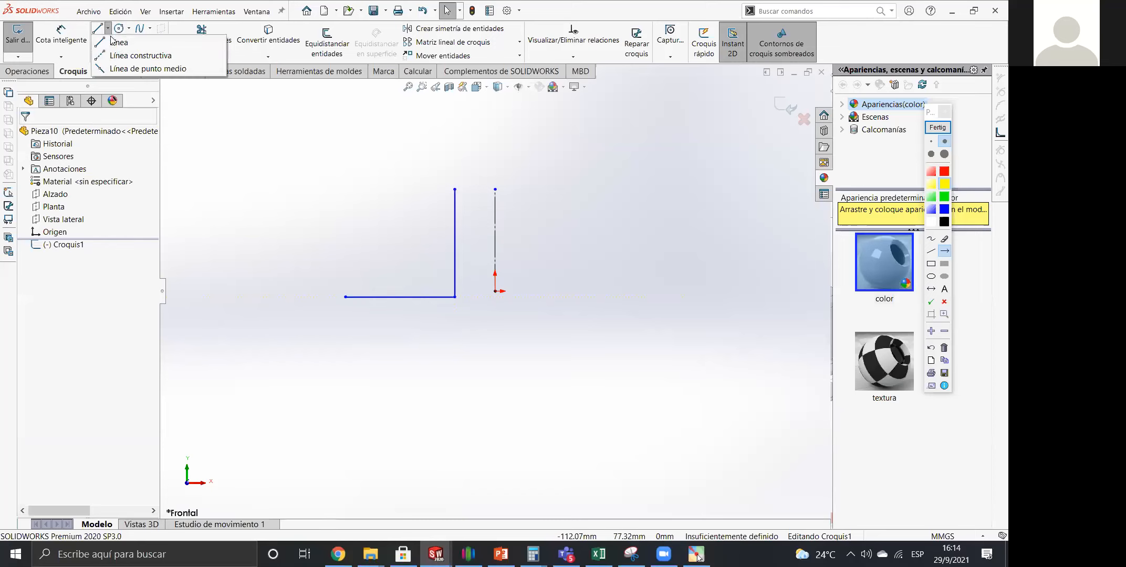
{"action": "left_click", "coordinate": [126, 68]}
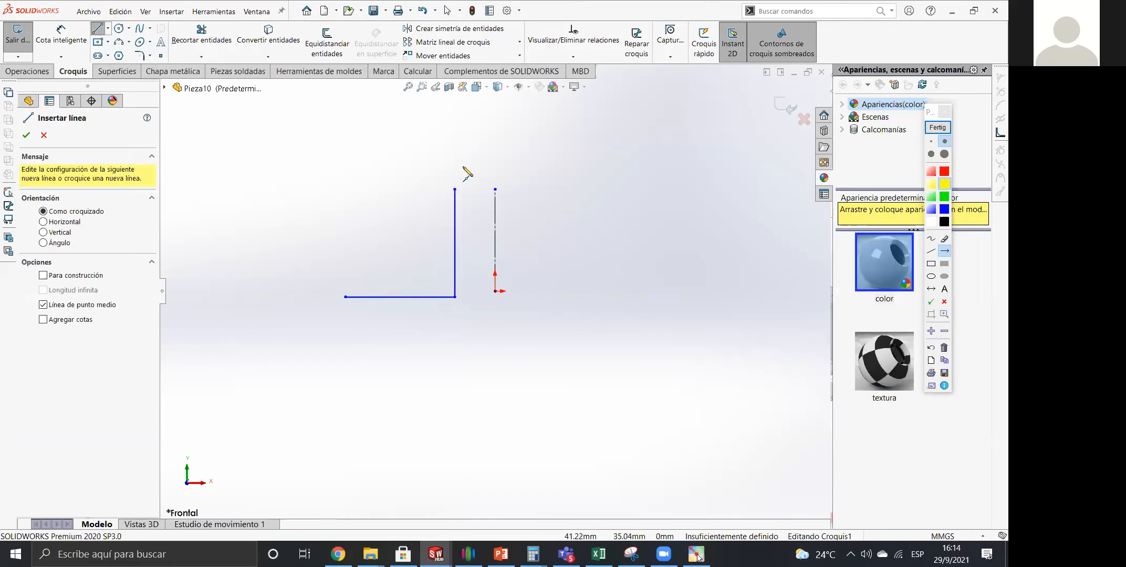
{"action": "left_click", "coordinate": [494, 189]}
{"action": "left_click", "coordinate": [455, 189]}
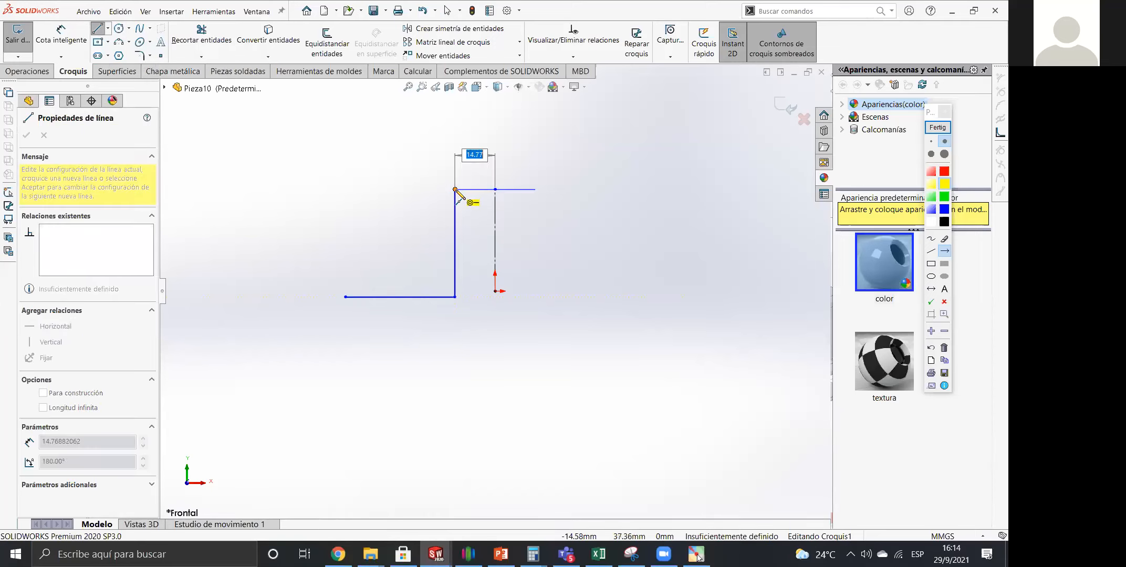
{"action": "key", "text": "Escape"}
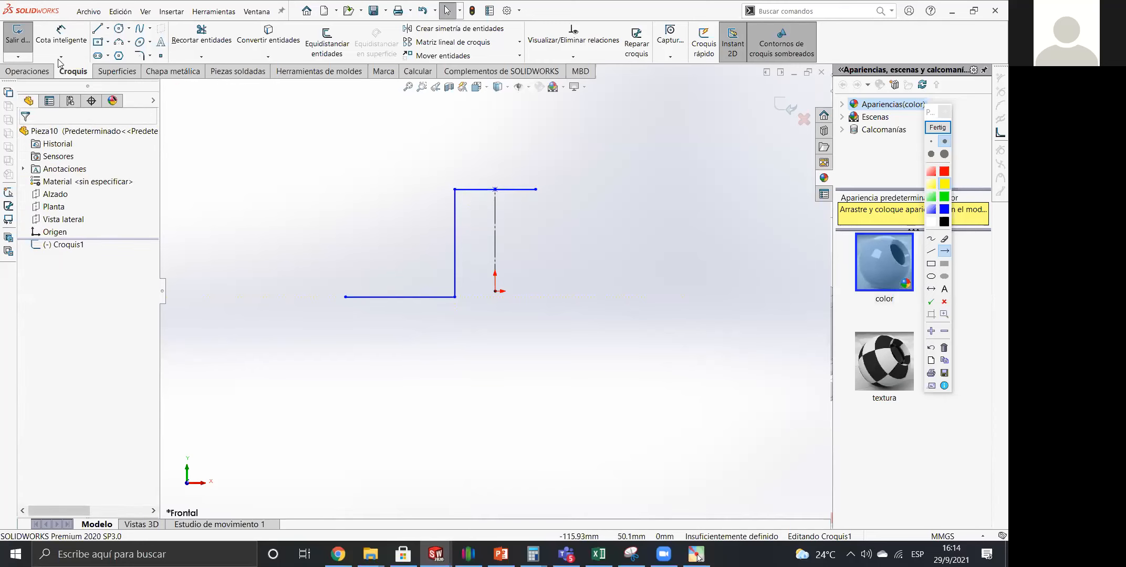
Draw the right wall vertically down from the top line's free end, followed by a horizontal flange line about 42 mm long outward.
{"action": "key", "text": "Return"}
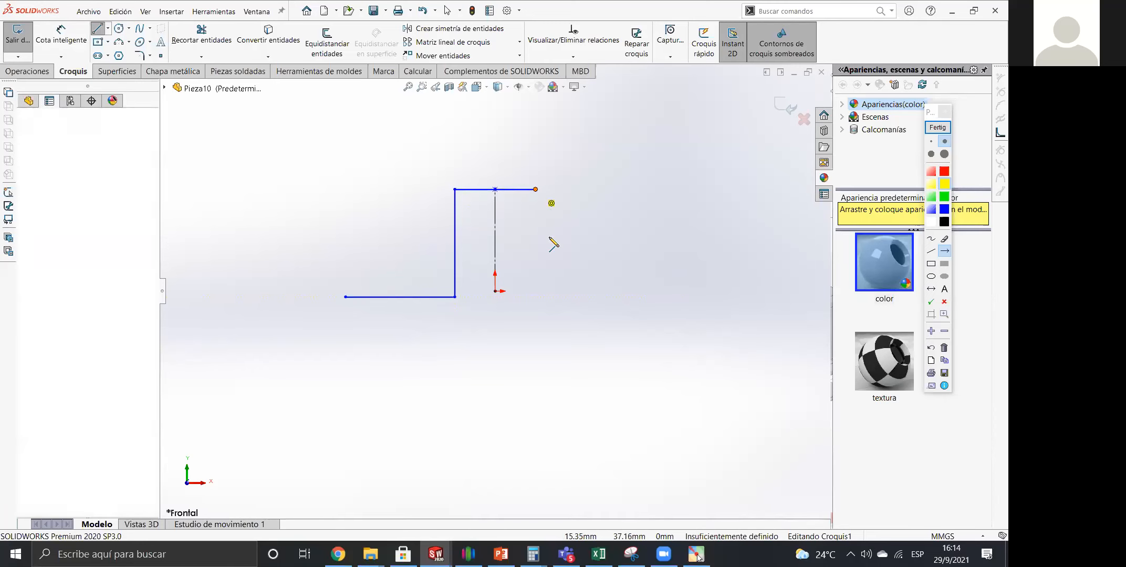
{"action": "left_click", "coordinate": [536, 189]}
{"action": "left_click", "coordinate": [535, 283]}
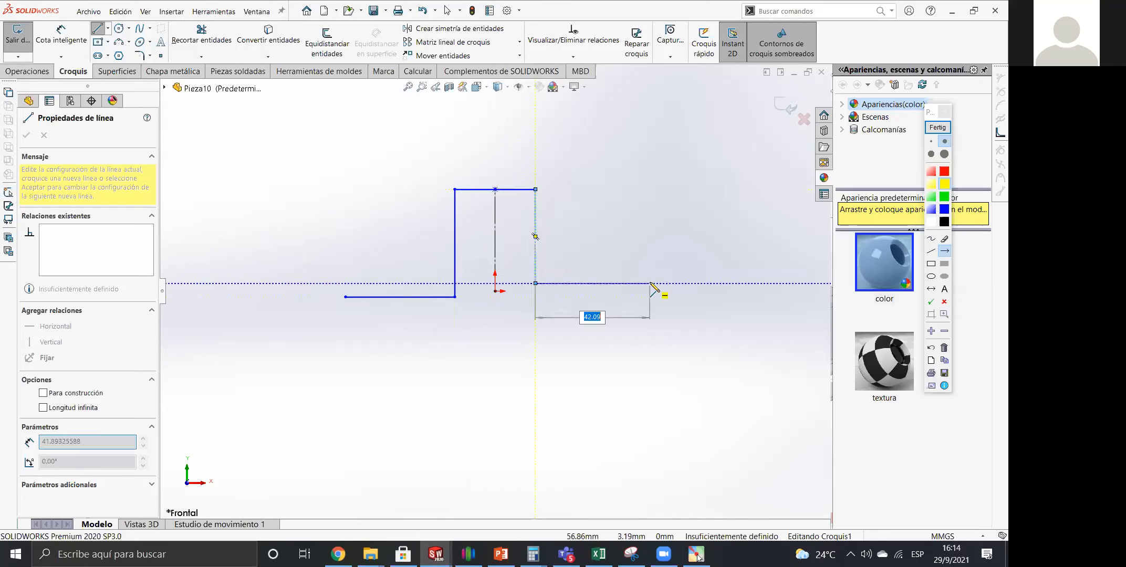
{"action": "left_click", "coordinate": [650, 284]}
{"action": "key", "text": "Escape"}
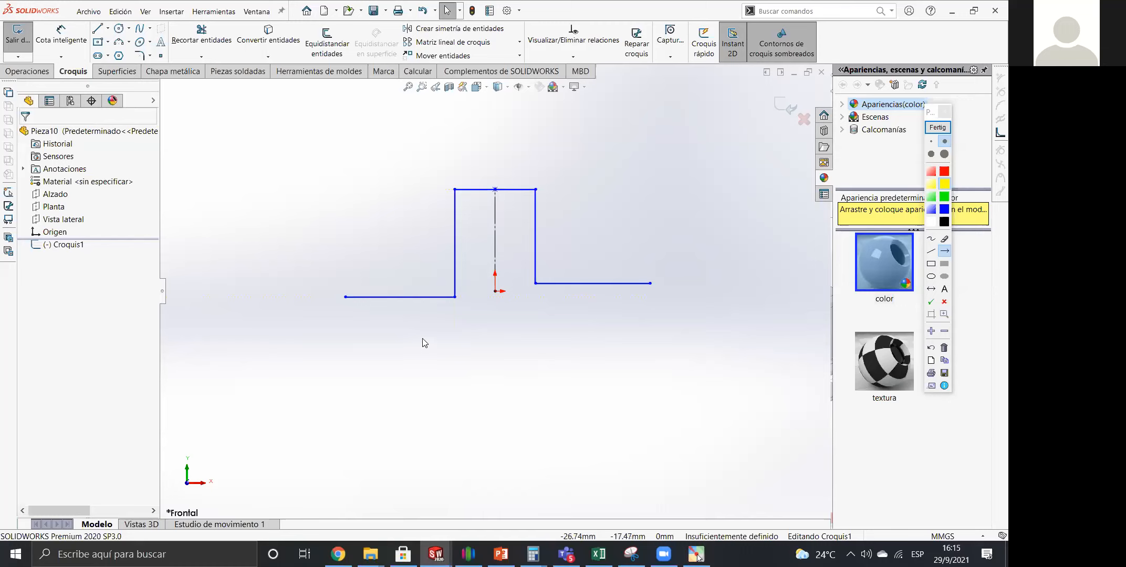
Make the left and right lower flange lines collinear.
{"action": "left_click", "coordinate": [423, 298]}
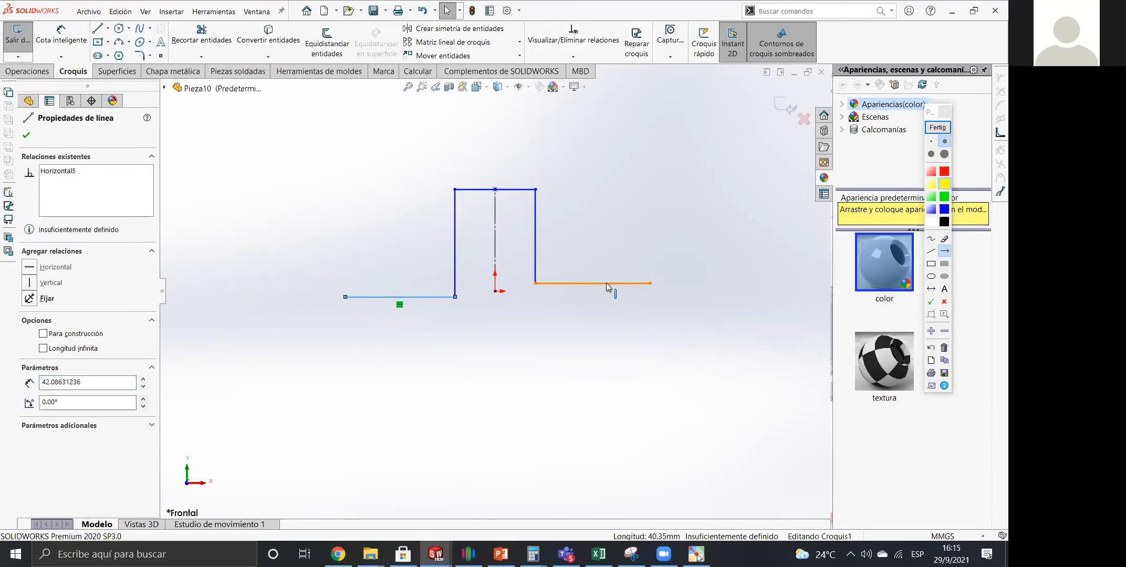
{"action": "left_click", "coordinate": [608, 285], "text": "ctrl"}
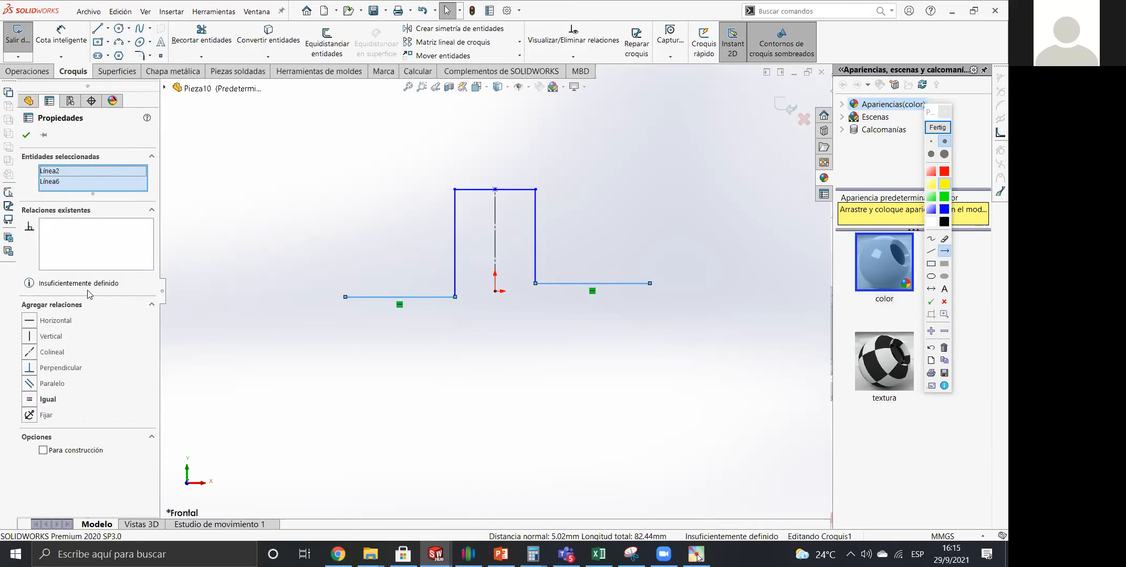
{"action": "left_click", "coordinate": [30, 355]}
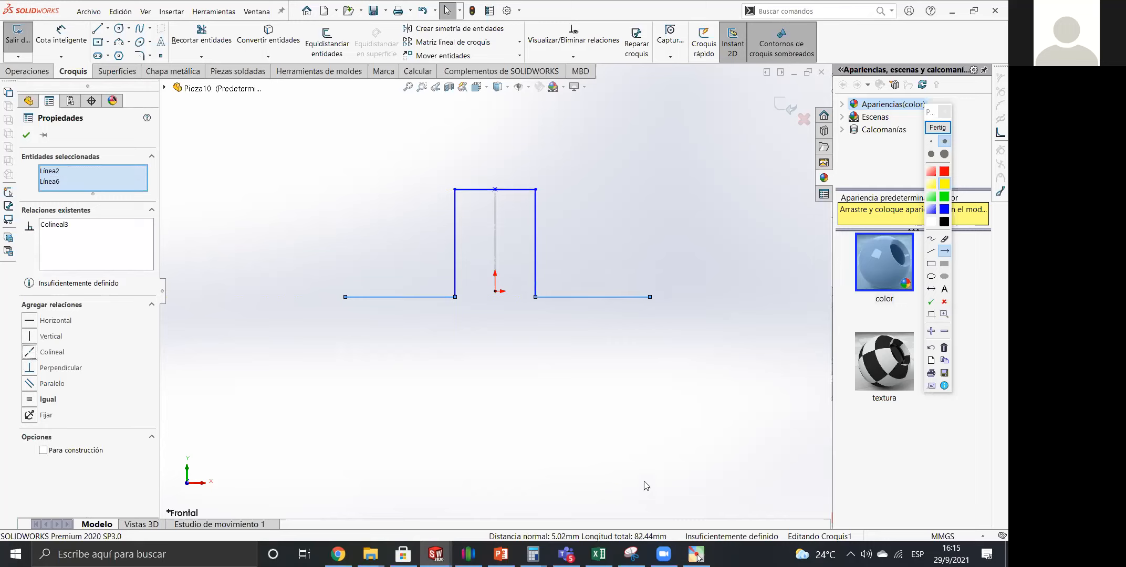
{"action": "left_click", "coordinate": [502, 353]}
Make the left flange line coincident with the sketch origin.
{"action": "scroll", "coordinate": [486, 304], "scroll_direction": "up", "scroll_amount": 2}
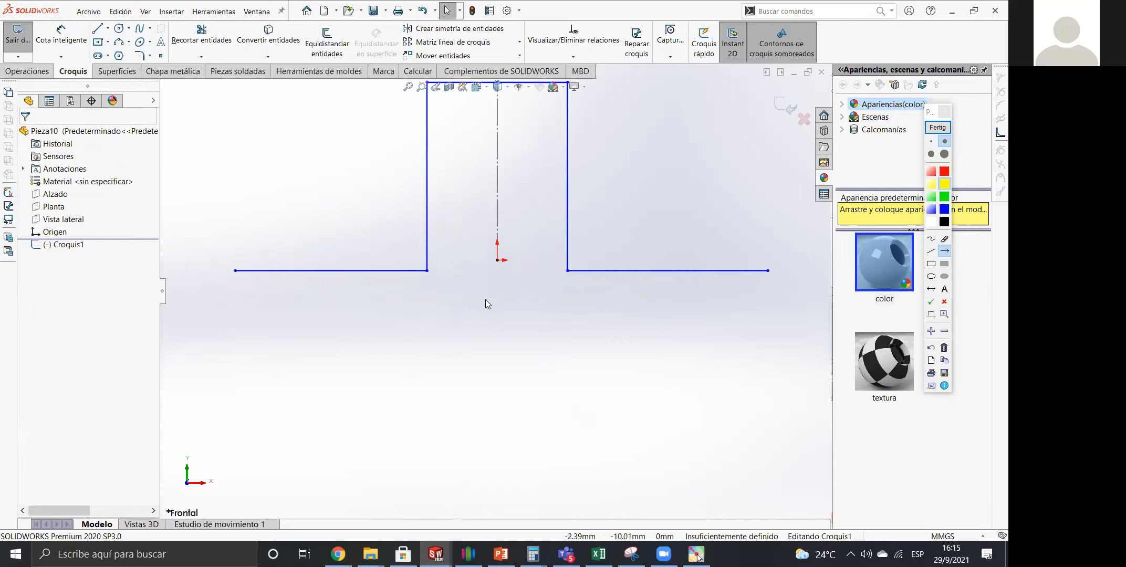
{"action": "left_click", "coordinate": [497, 260]}
{"action": "left_click", "coordinate": [394, 270], "text": "ctrl"}
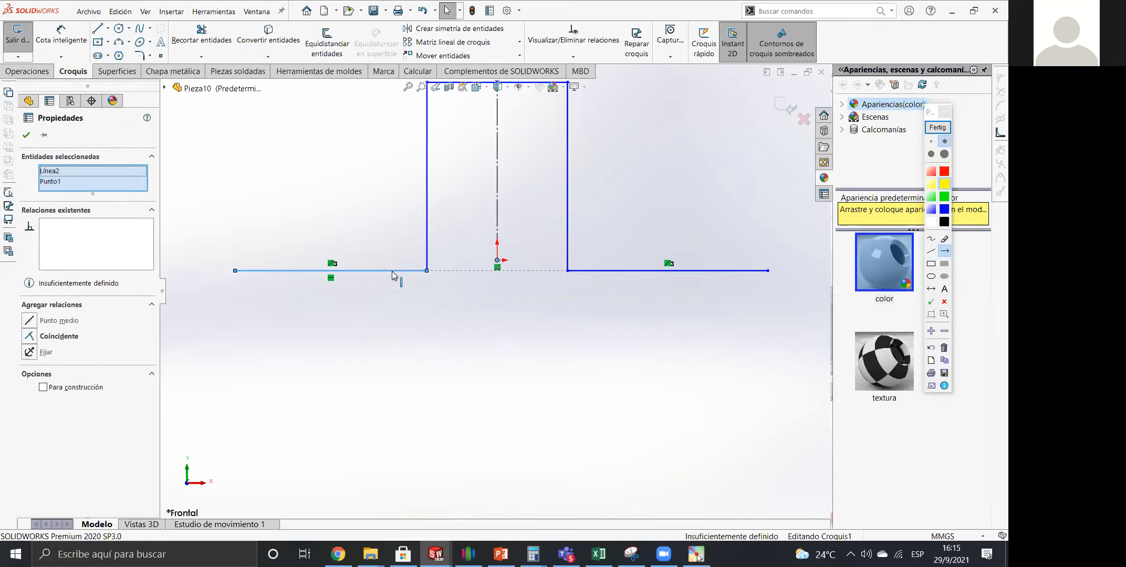
{"action": "left_click", "coordinate": [30, 338]}
{"action": "left_click", "coordinate": [501, 381]}
Shorten both flange lines by moving their outer ends inward, with the right end about 39 mm from the origin.
{"action": "scroll", "coordinate": [540, 287], "scroll_direction": "up", "scroll_amount": 3}
{"action": "scroll", "coordinate": [528, 175], "scroll_direction": "down", "scroll_amount": 2}
{"action": "left_click_drag", "start_coordinate": [704, 329], "coordinate": [636, 349]}
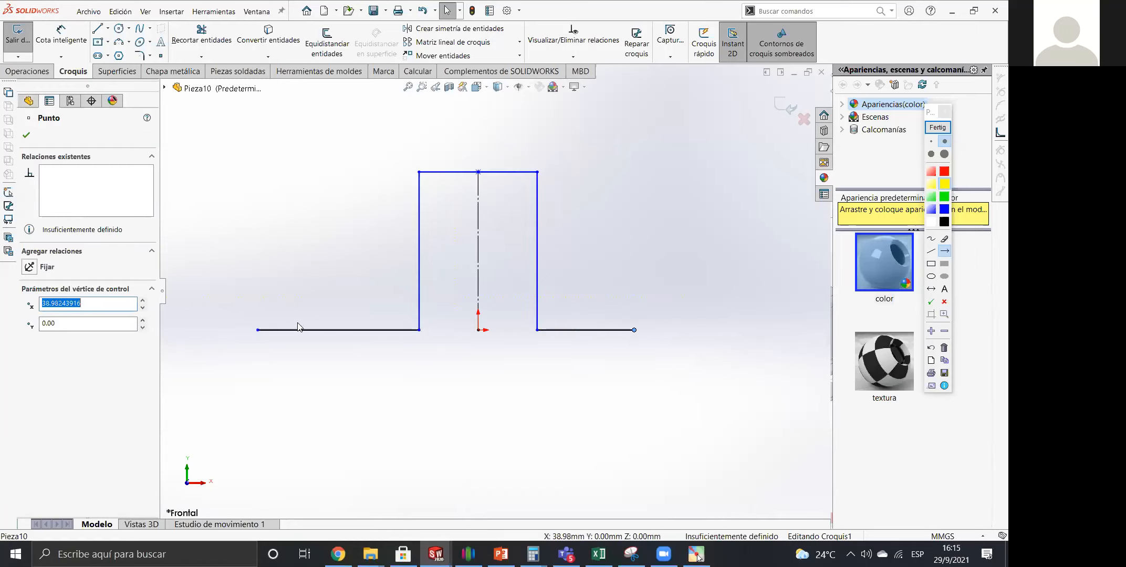
{"action": "left_click_drag", "start_coordinate": [261, 334], "coordinate": [388, 336]}
{"action": "left_click", "coordinate": [441, 409]}
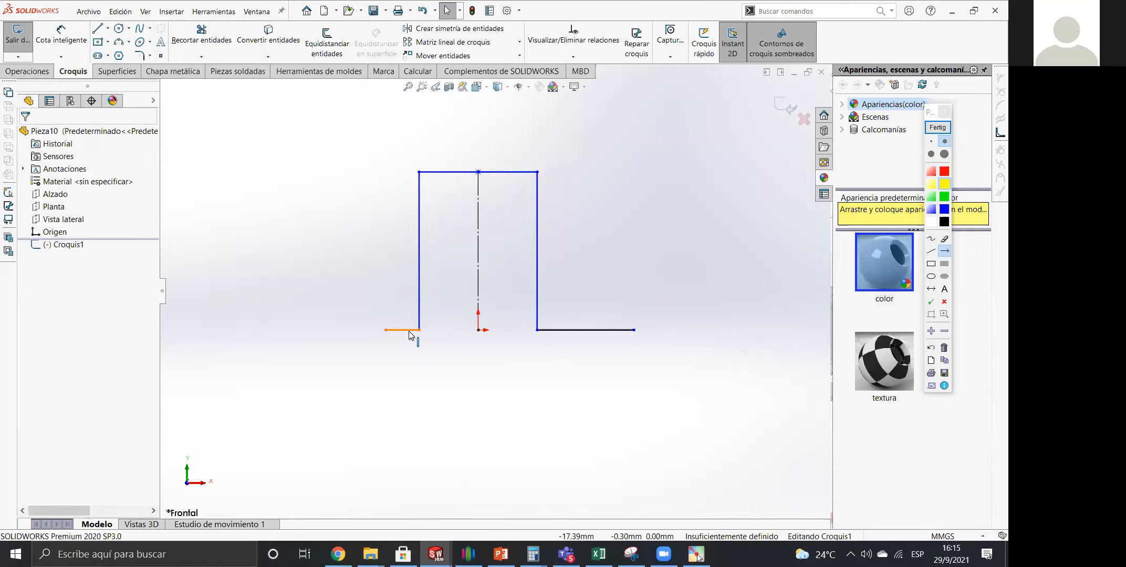
Make the left and right flange lines equal in length.
{"action": "left_click", "coordinate": [578, 330]}
{"action": "left_click", "coordinate": [402, 330], "text": "ctrl"}
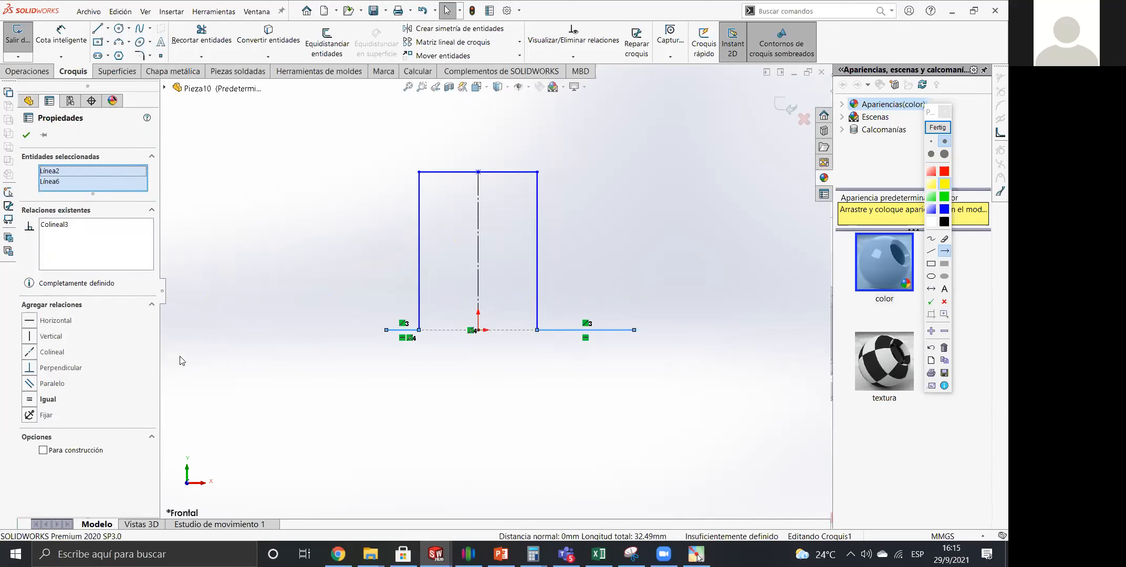
{"action": "left_click", "coordinate": [32, 400]}
{"action": "left_click", "coordinate": [573, 388]}
Lengthen the equal flange lines to an overall span of about 3.38 in and lower the top line to about 1.38 in high.
{"action": "left_click_drag", "start_coordinate": [570, 329], "coordinate": [649, 330]}
{"action": "left_click", "coordinate": [593, 411]}
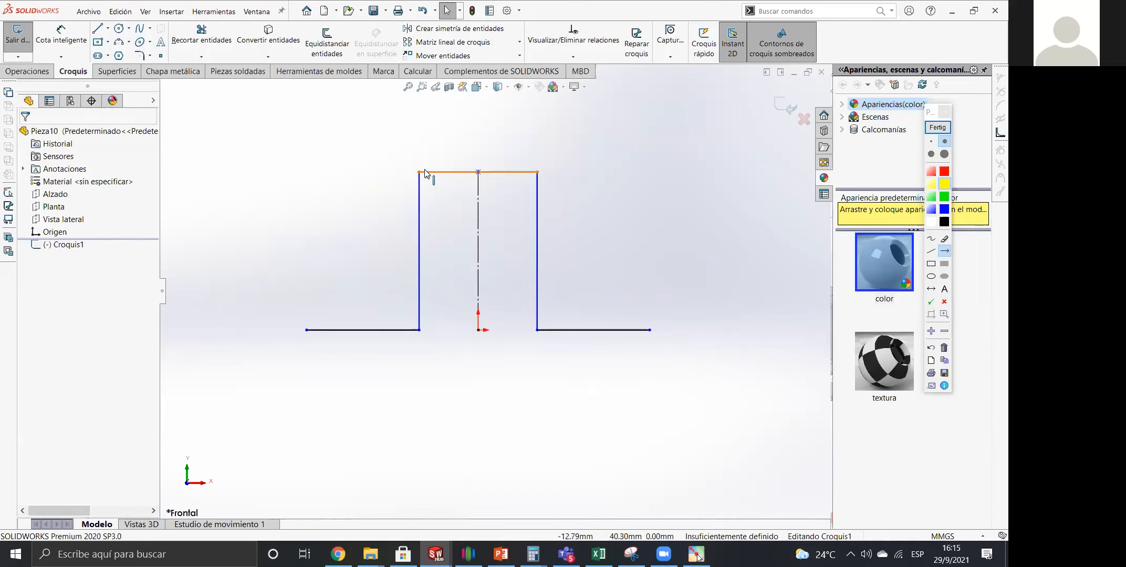
{"action": "mouse_move", "coordinate": [418, 172]}
{"action": "left_mouse_down"}
{"action": "mouse_move", "coordinate": [430, 257]}
{"action": "mouse_move", "coordinate": [458, 226]}
{"action": "mouse_move", "coordinate": [428, 223]}
{"action": "mouse_move", "coordinate": [417, 190]}
{"action": "left_mouse_up"}
{"action": "left_click", "coordinate": [611, 249]}
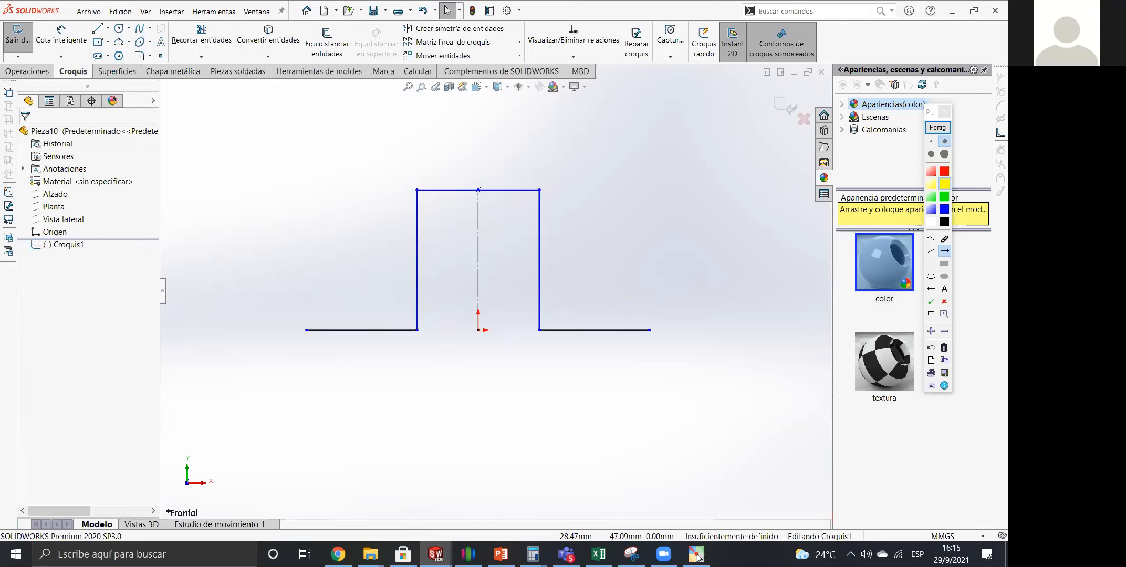
Switch to the PowerPoint presentation, check the units in the Ejemplo 1 notes and return to the Pieza10 sketch in SolidWorks.
{"action": "left_click", "coordinate": [501, 554]}
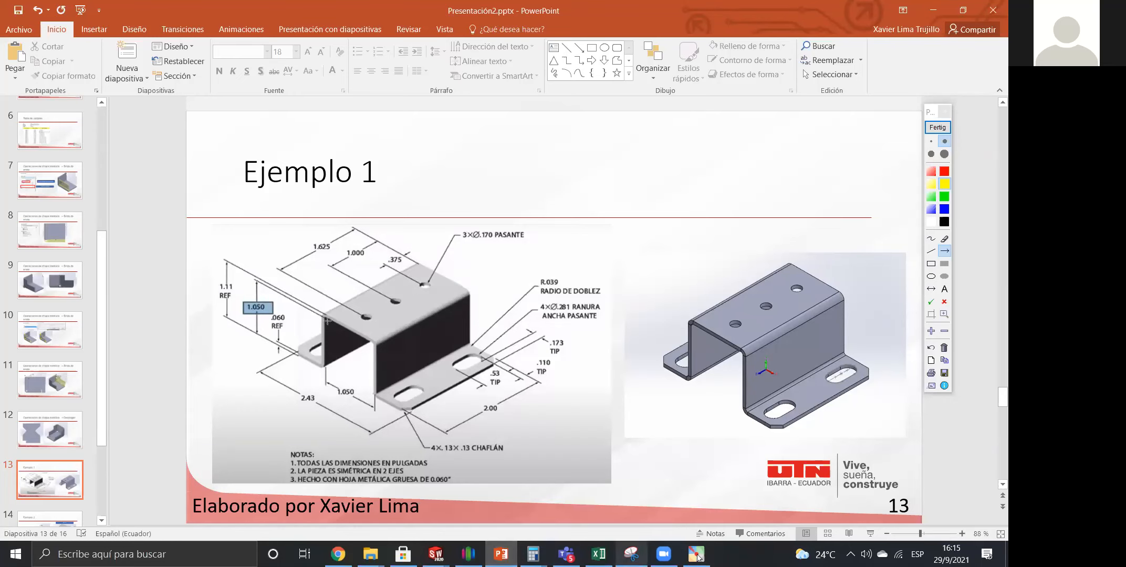
{"action": "mouse_move", "coordinate": [435, 554]}
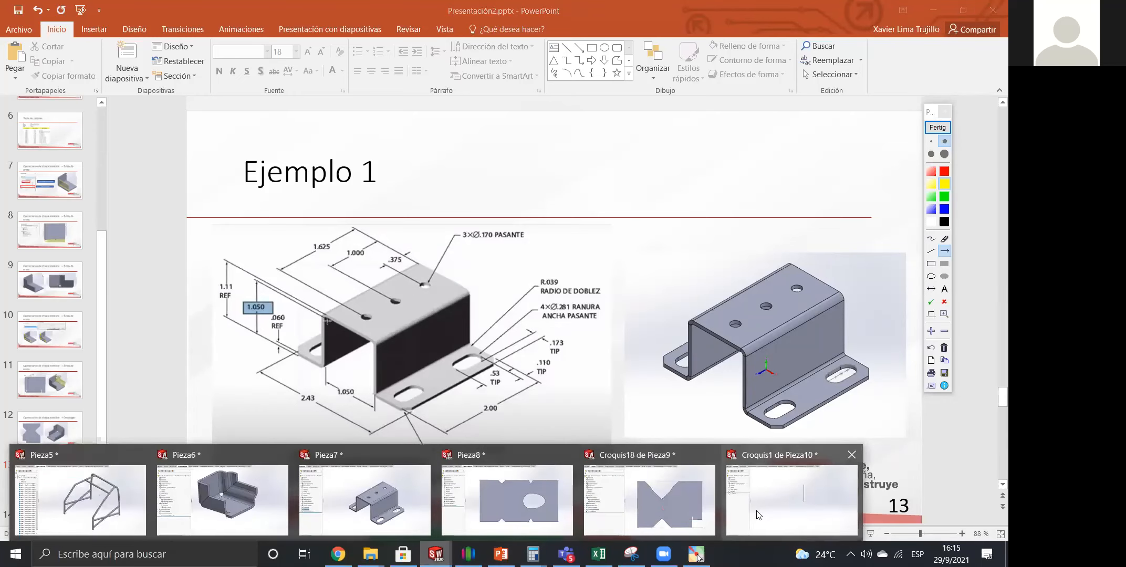
{"action": "left_click", "coordinate": [849, 514]}
Set the document units to IPS (inches) and reopen the bracket profile sketch for editing.
{"action": "left_click", "coordinate": [915, 537]}
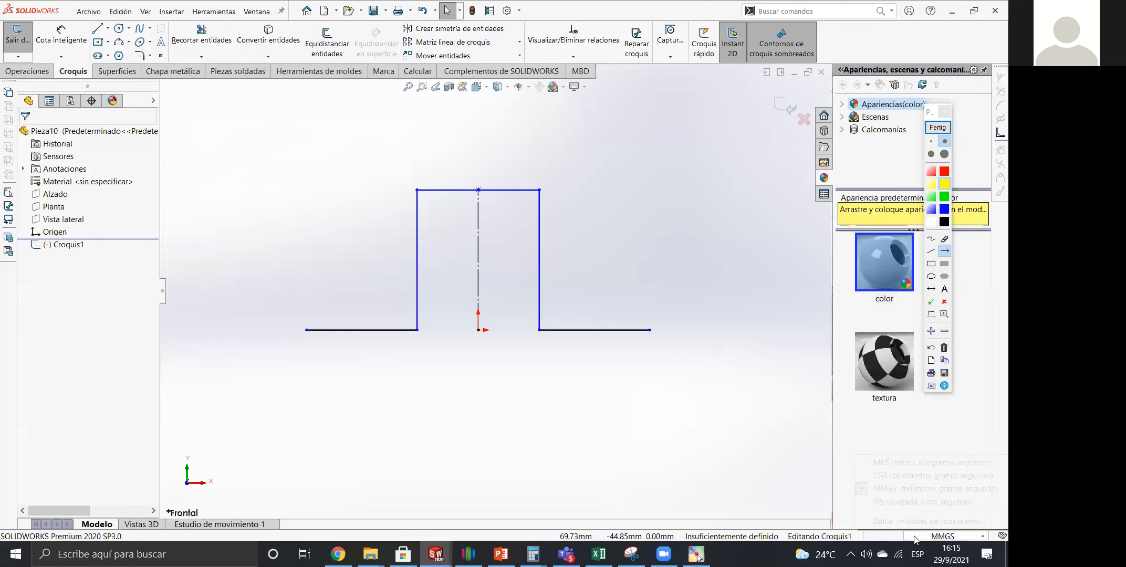
{"action": "left_click", "coordinate": [903, 505]}
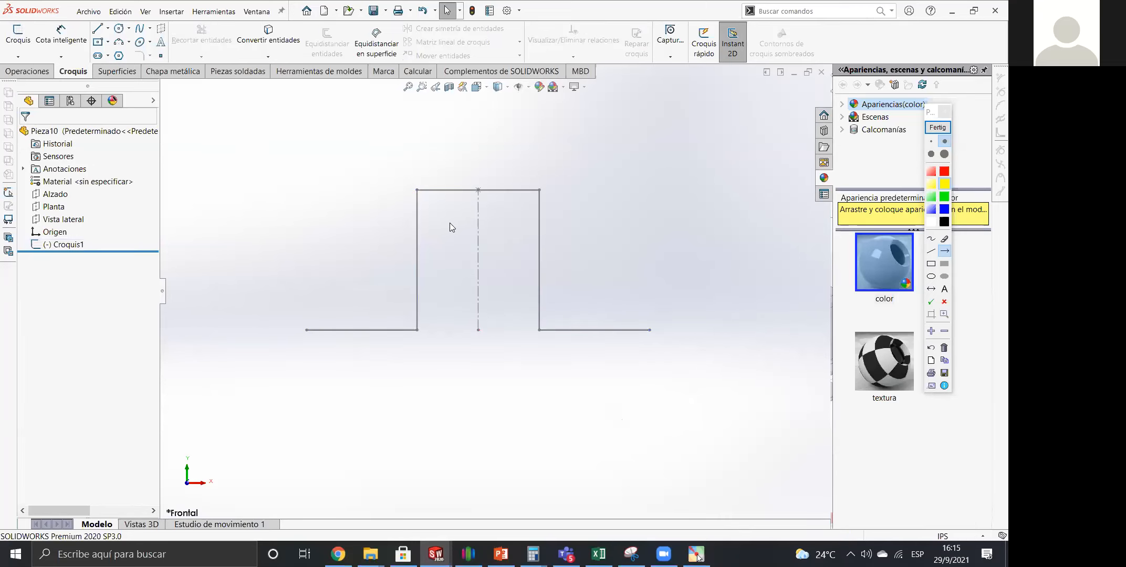
{"action": "left_click", "coordinate": [416, 227]}
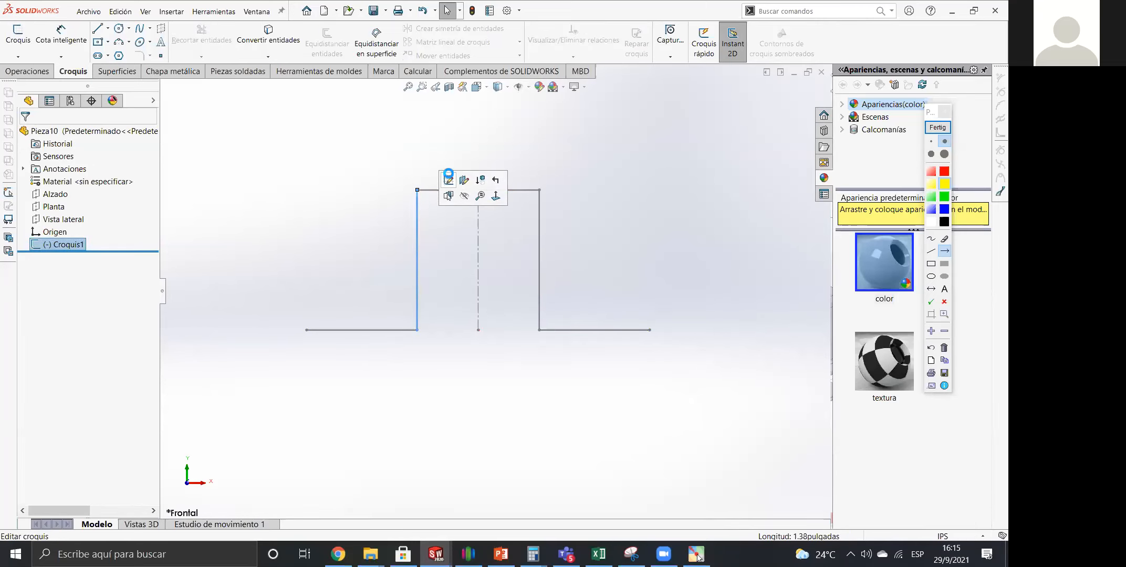
{"action": "left_click", "coordinate": [447, 180]}
Dimension the overall span between the outer ends of the two flange lines as 2.43 in, checking the value on the Ejemplo 1 slide.
{"action": "left_click", "coordinate": [306, 330]}
{"action": "left_click", "coordinate": [650, 330]}
{"action": "left_click", "coordinate": [495, 367]}
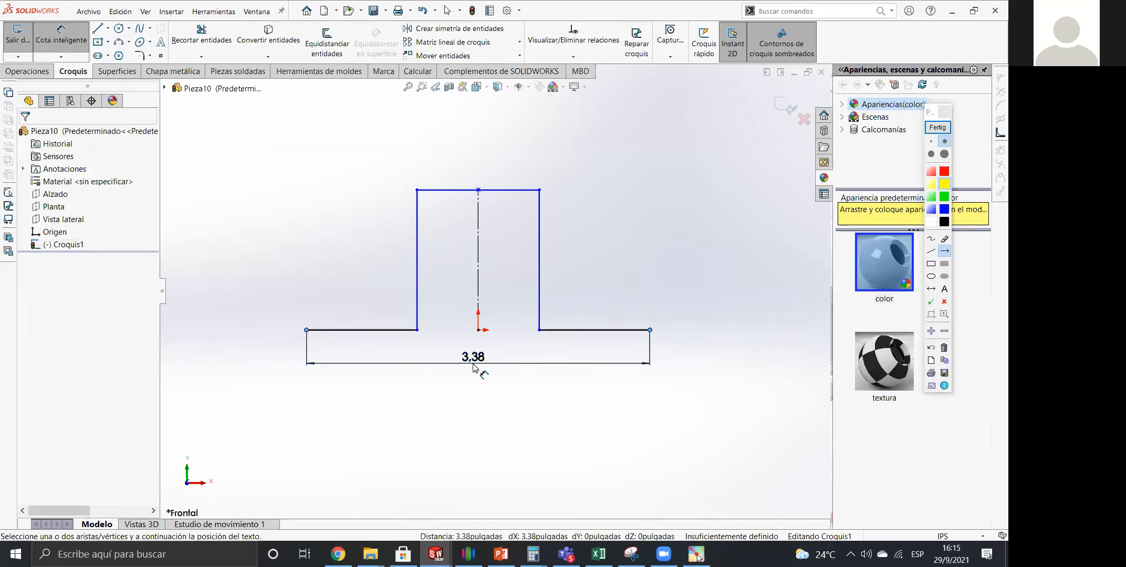
{"action": "type", "text": "2."}
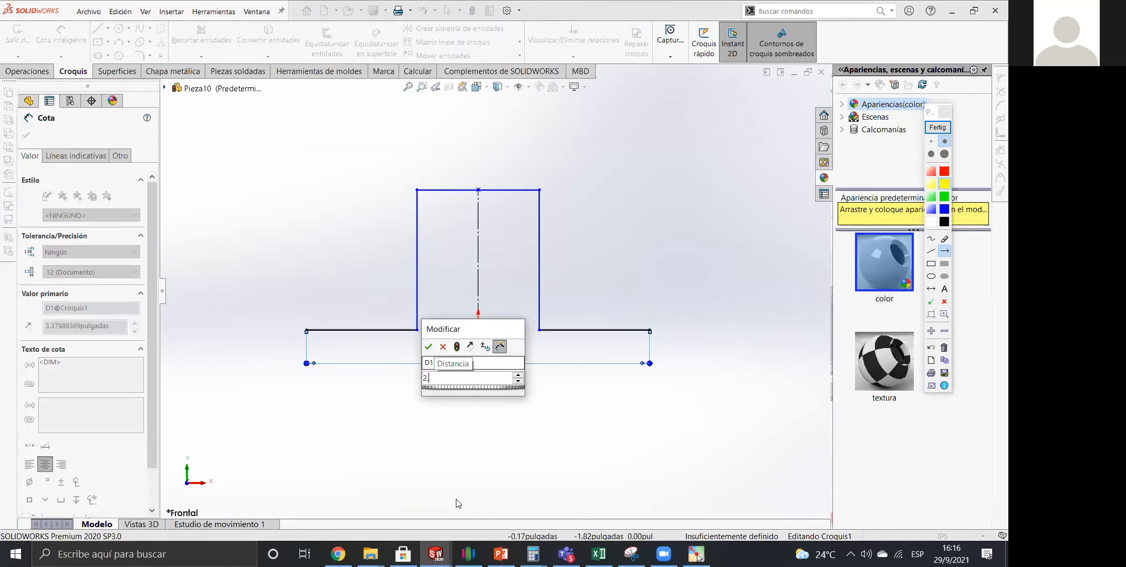
{"action": "key", "text": "alt+Tab"}
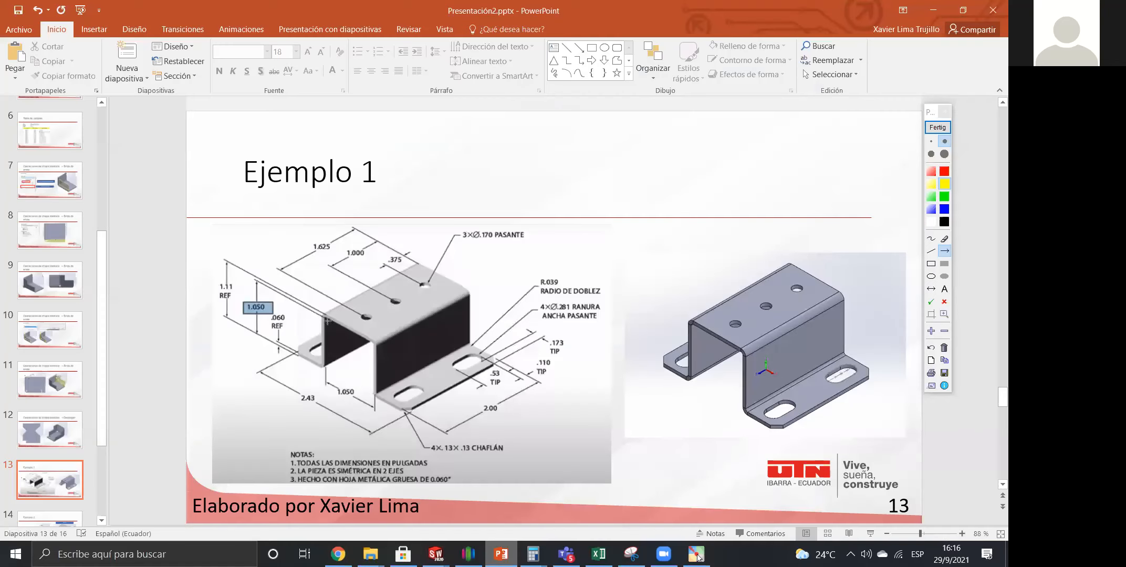
{"action": "key", "text": "alt+Tab"}
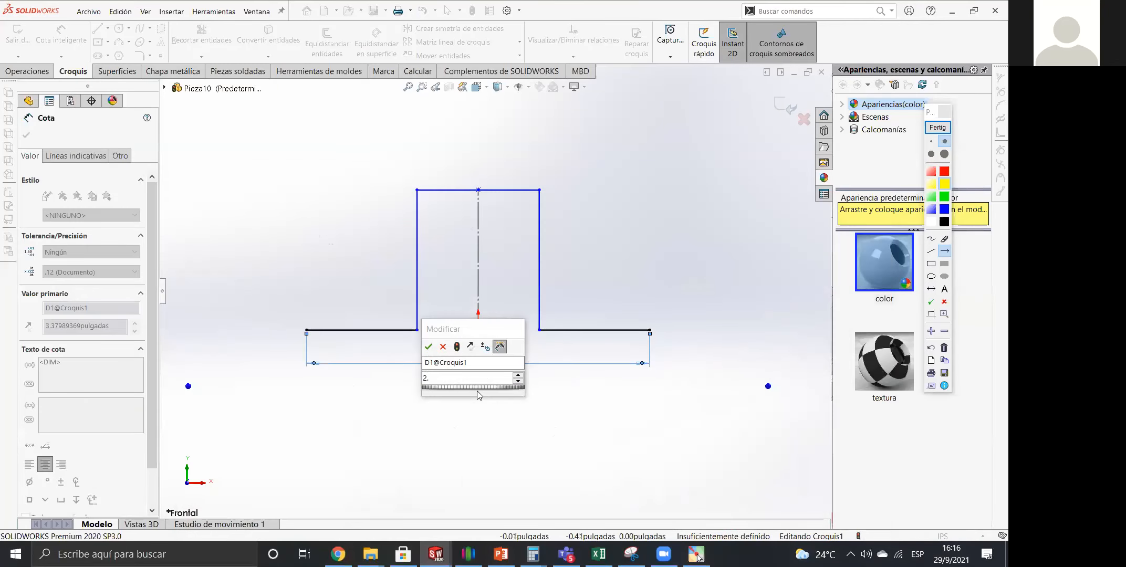
{"action": "type", "text": "43"}
{"action": "key", "text": "Return"}
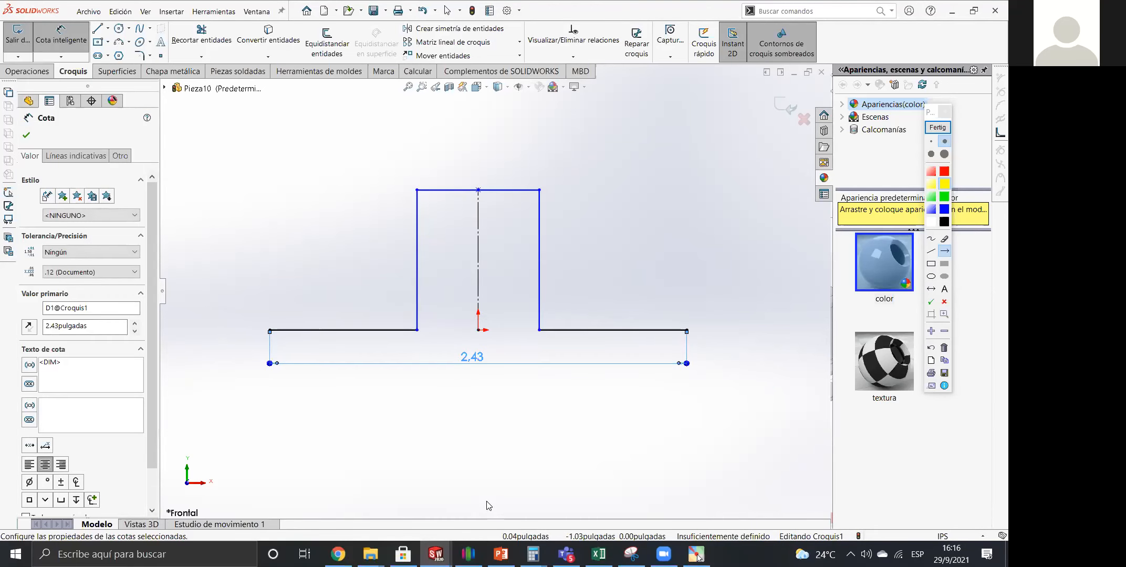
Check the Ejemplo 1 drawing and dimension the distance between the two vertical profile lines as 1.05 in.
{"action": "key", "text": "alt+Tab"}
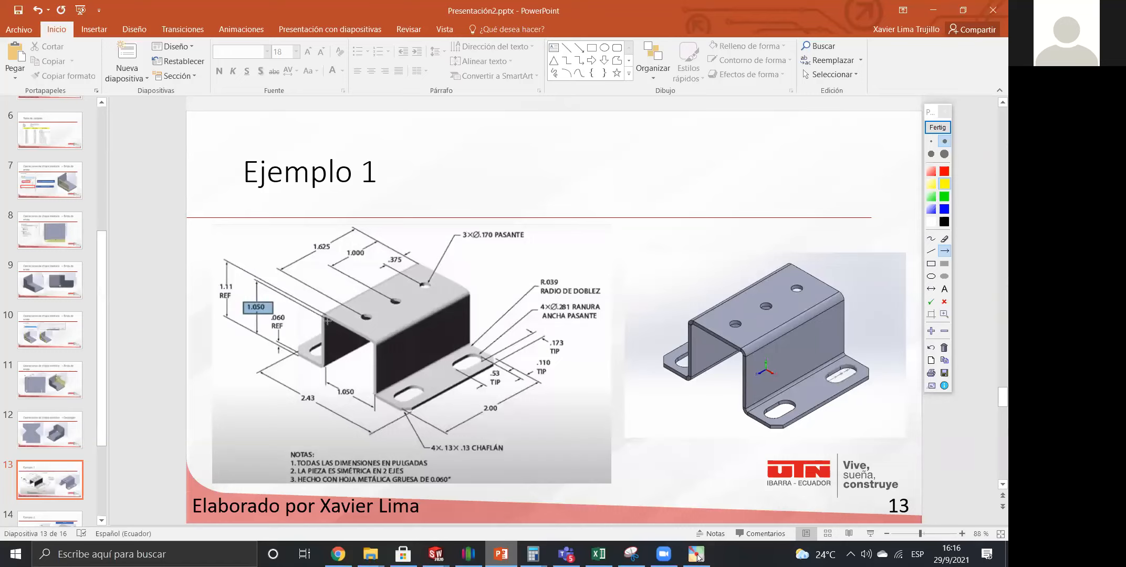
{"action": "key", "text": "alt+Tab"}
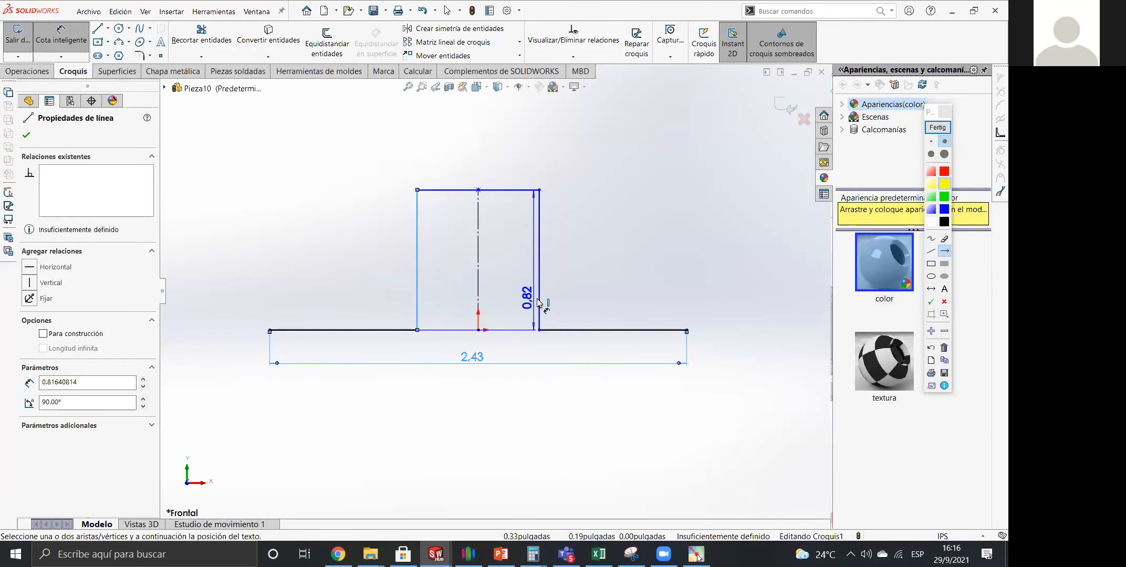
{"action": "left_click", "coordinate": [485, 395]}
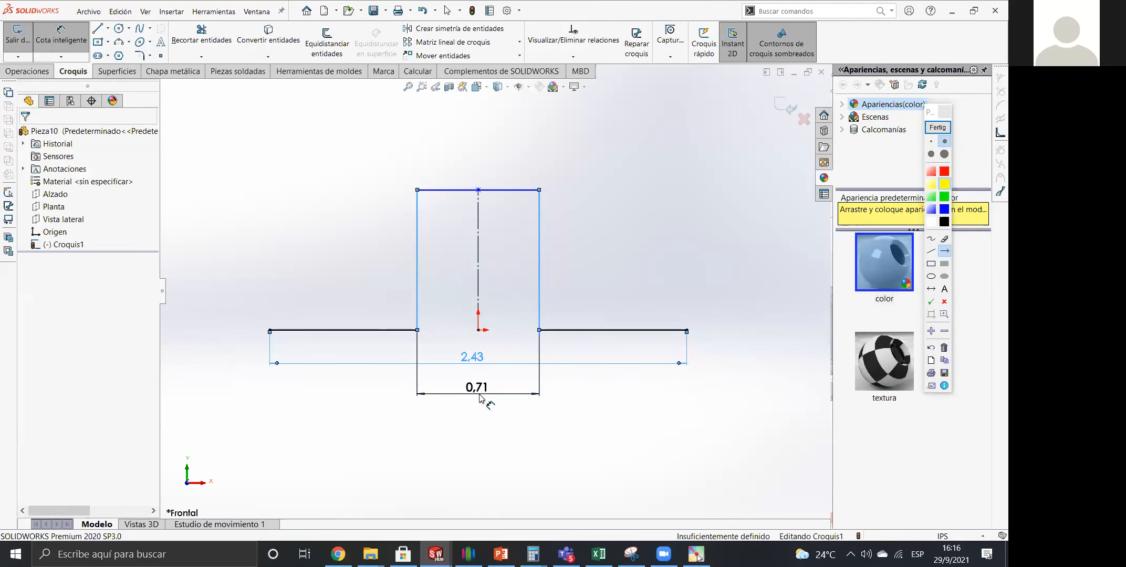
{"action": "type", "text": "1,05"}
{"action": "key", "text": "Return"}
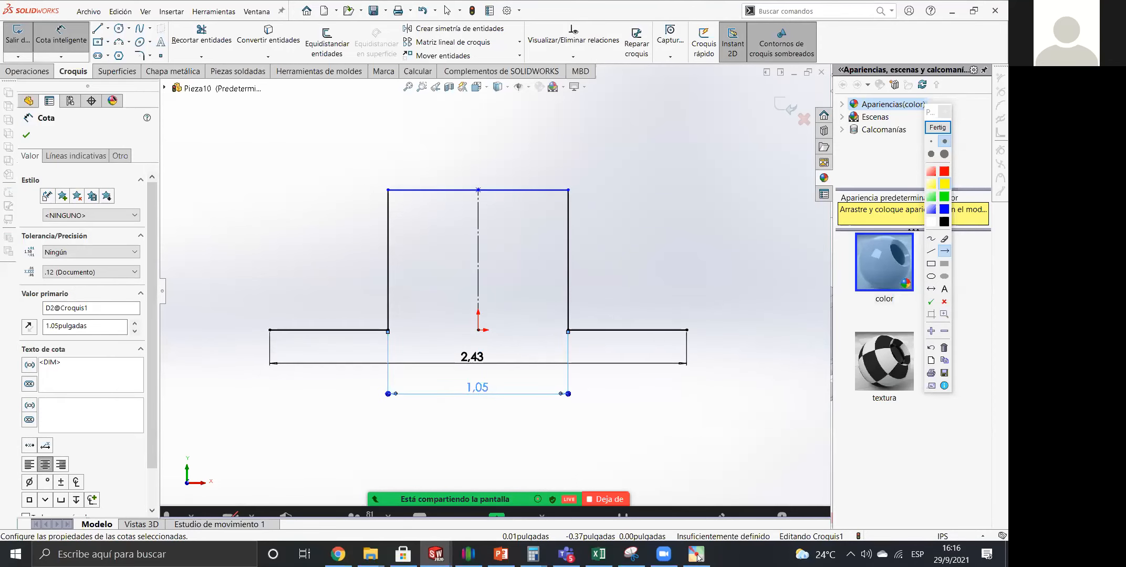
Switch to the PowerPoint presentation, mark the 1.050 height on the Ejemplo 1 drawing with a yellow arrow, and return to Pieza10 in SolidWorks.
{"action": "key", "text": "alt+Tab"}
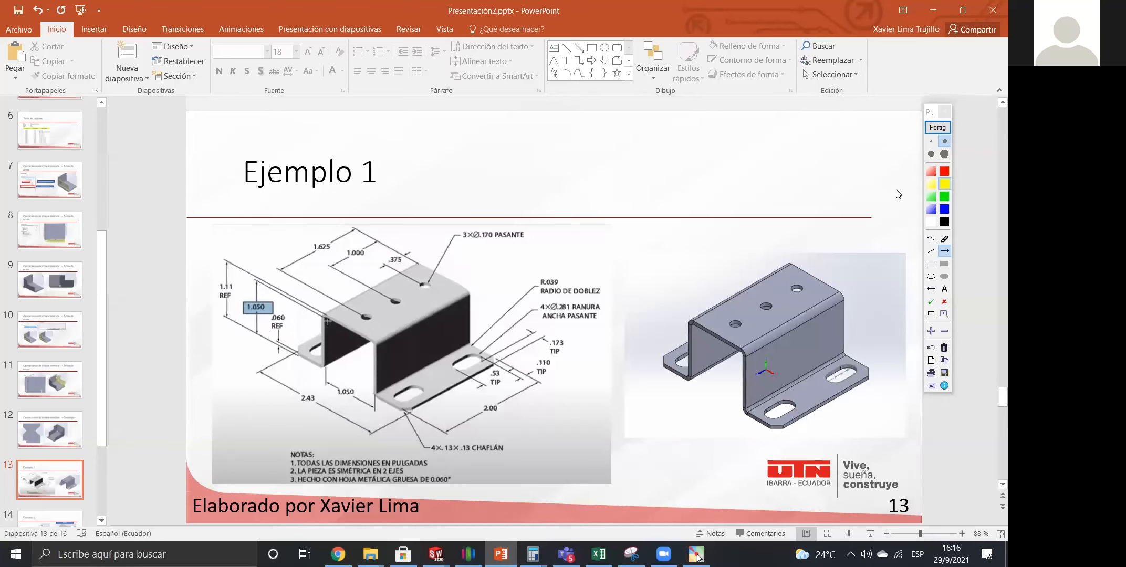
{"action": "left_click", "coordinate": [937, 127]}
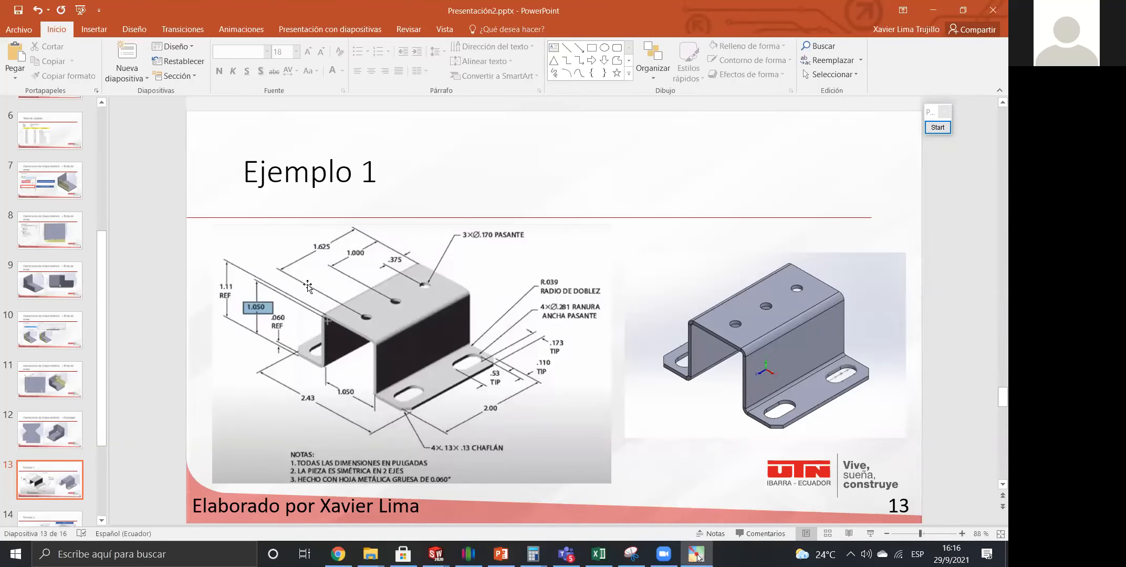
{"action": "left_click", "coordinate": [937, 127]}
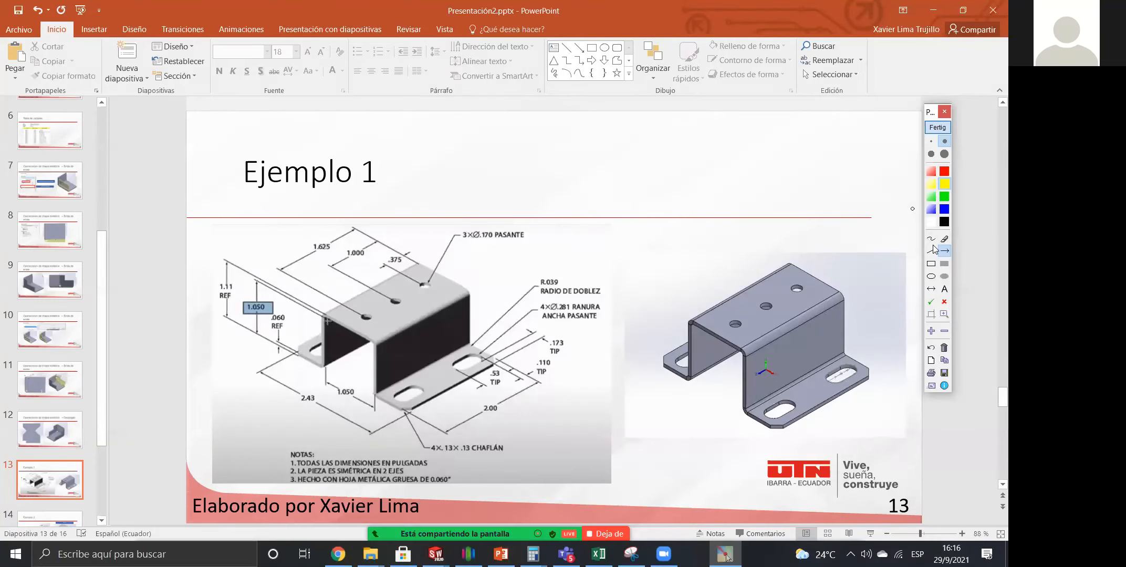
{"action": "left_click_drag", "start_coordinate": [342, 258], "coordinate": [274, 300]}
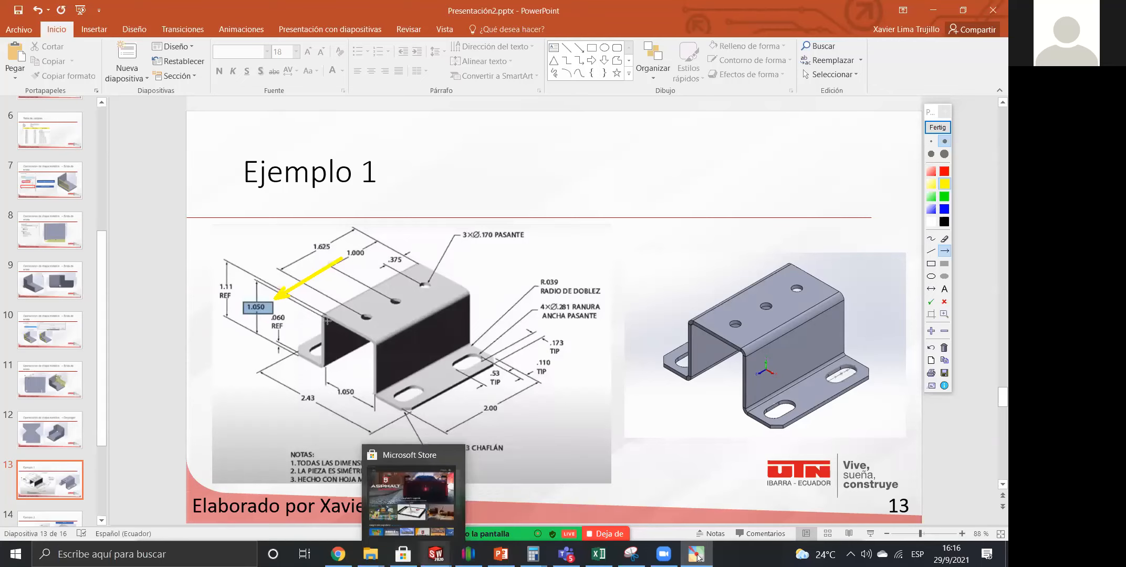
{"action": "mouse_move", "coordinate": [435, 554]}
{"action": "left_click", "coordinate": [801, 506]}
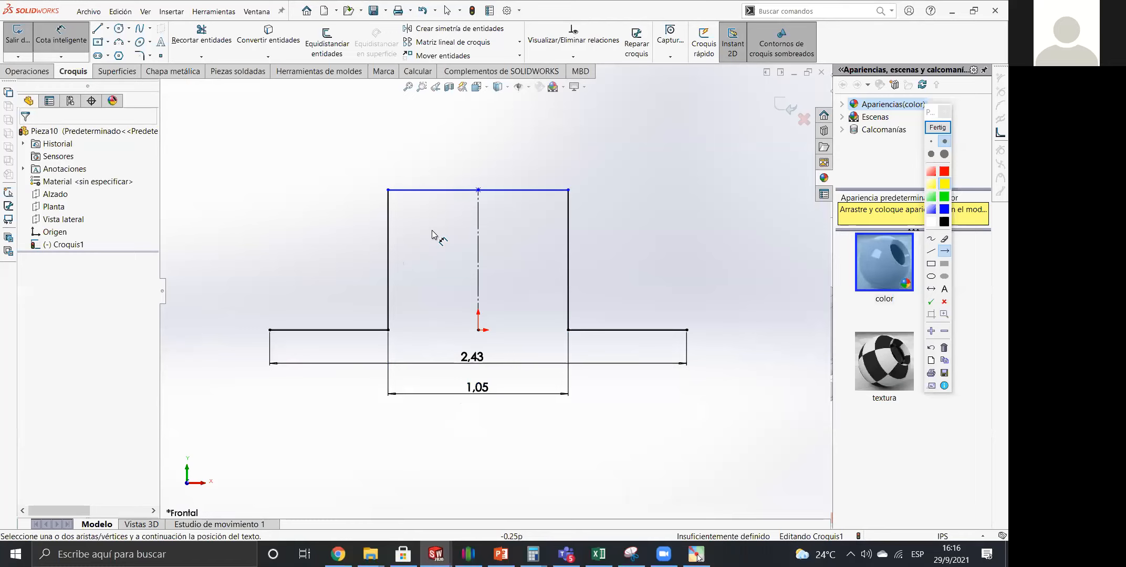
Make the left vertical line and the top line of the profile equal in length, and exit the sketch.
{"action": "key", "text": "Escape"}
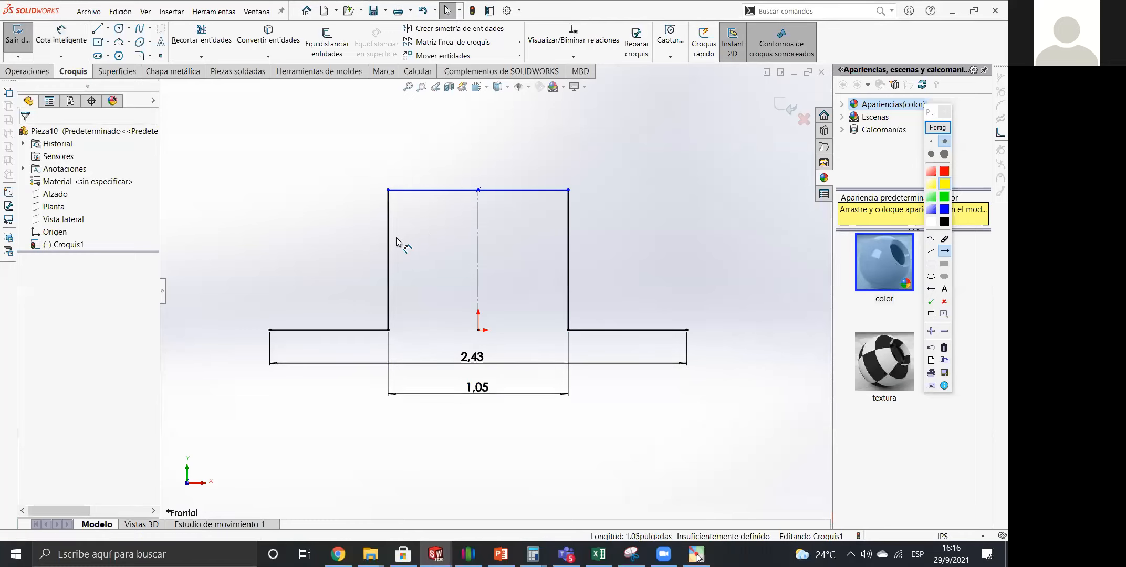
{"action": "left_click", "coordinate": [389, 263]}
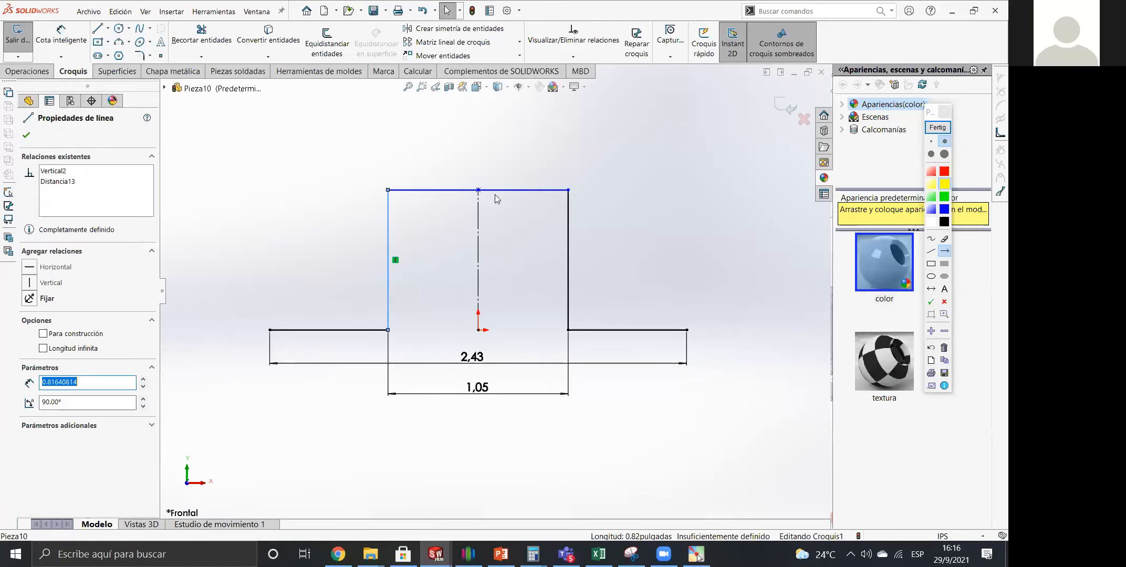
{"action": "left_click", "coordinate": [454, 191], "text": "ctrl"}
{"action": "left_click", "coordinate": [26, 398]}
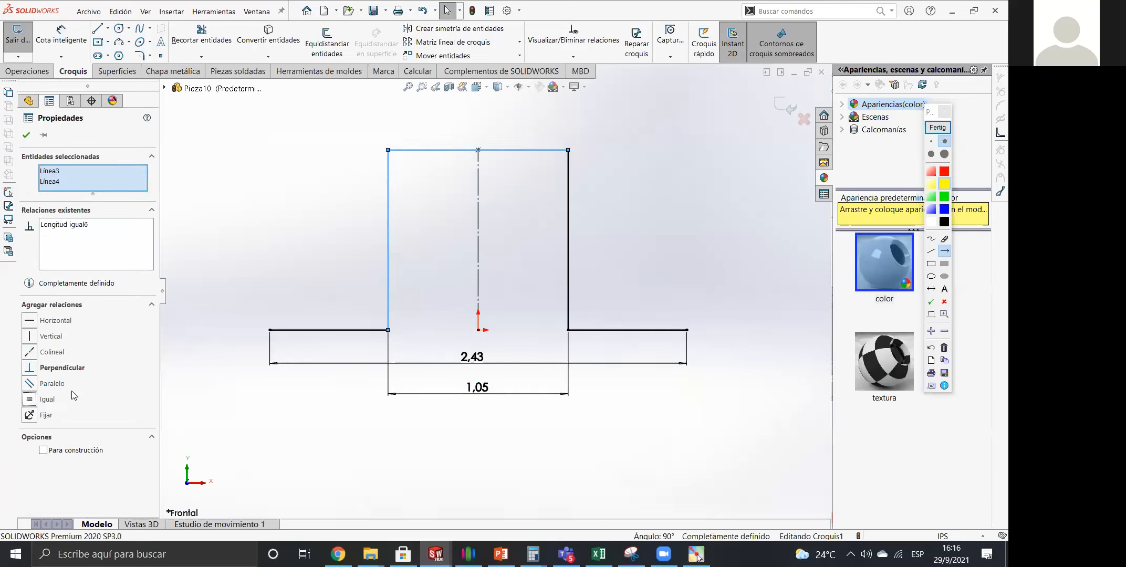
{"action": "left_click", "coordinate": [310, 238]}
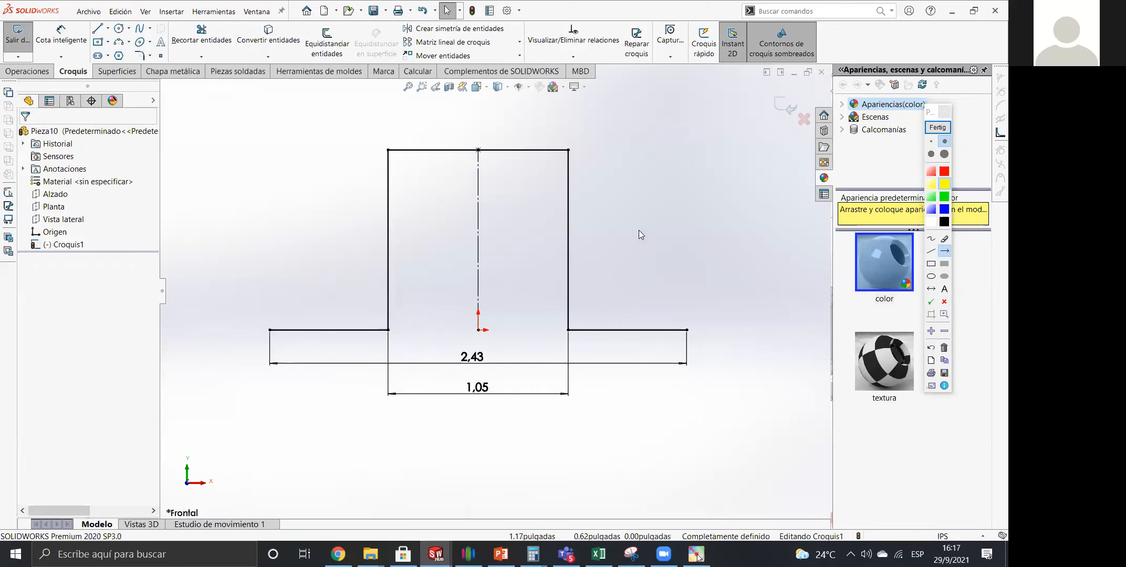
{"action": "left_click", "coordinate": [17, 40]}
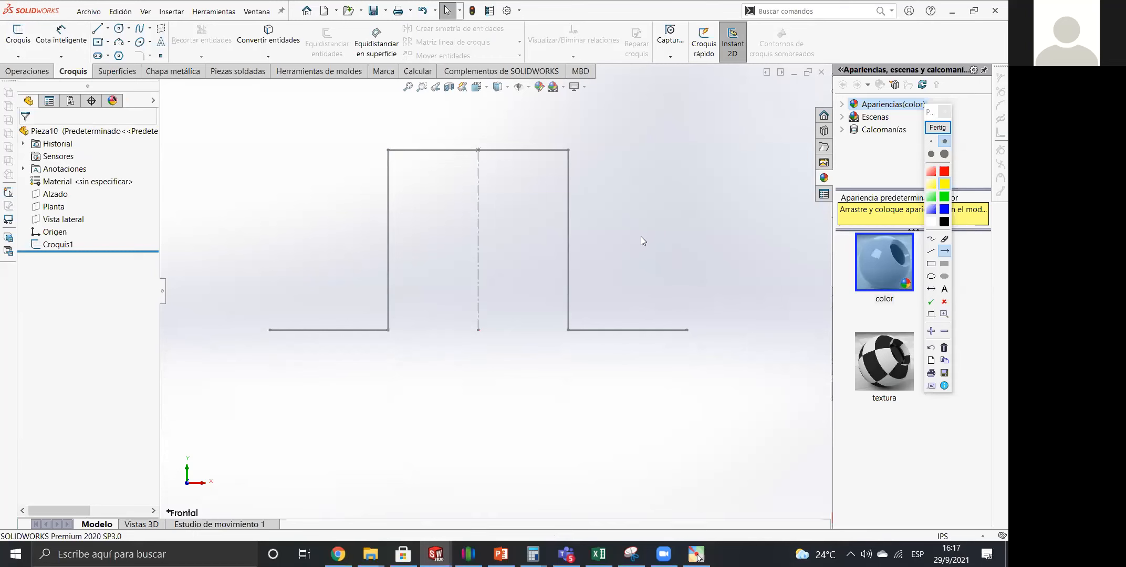
{"action": "left_click", "coordinate": [176, 75]}
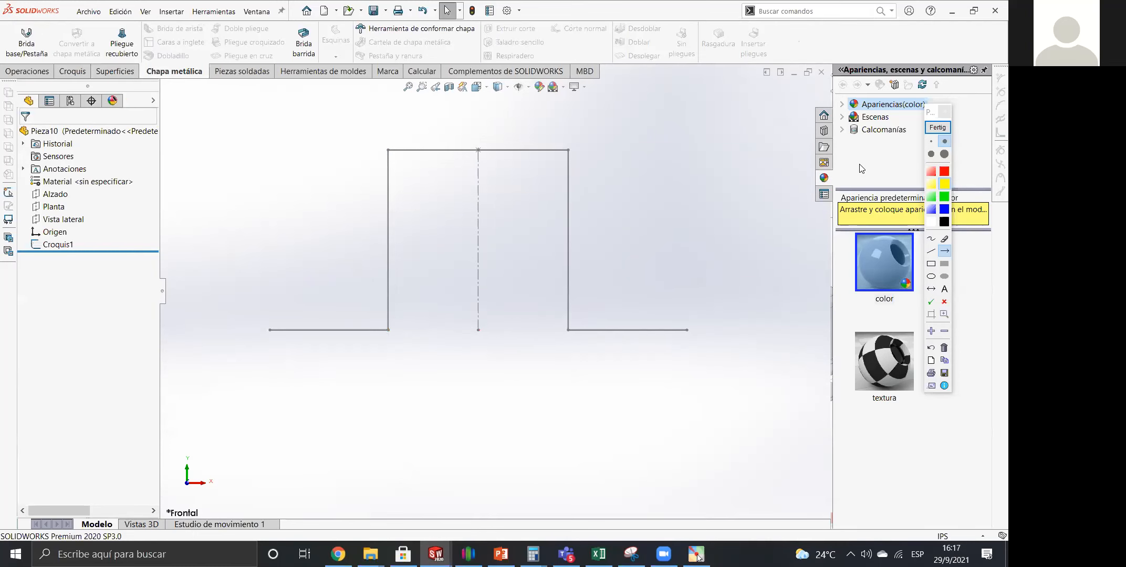
{"action": "left_click", "coordinate": [940, 253]}
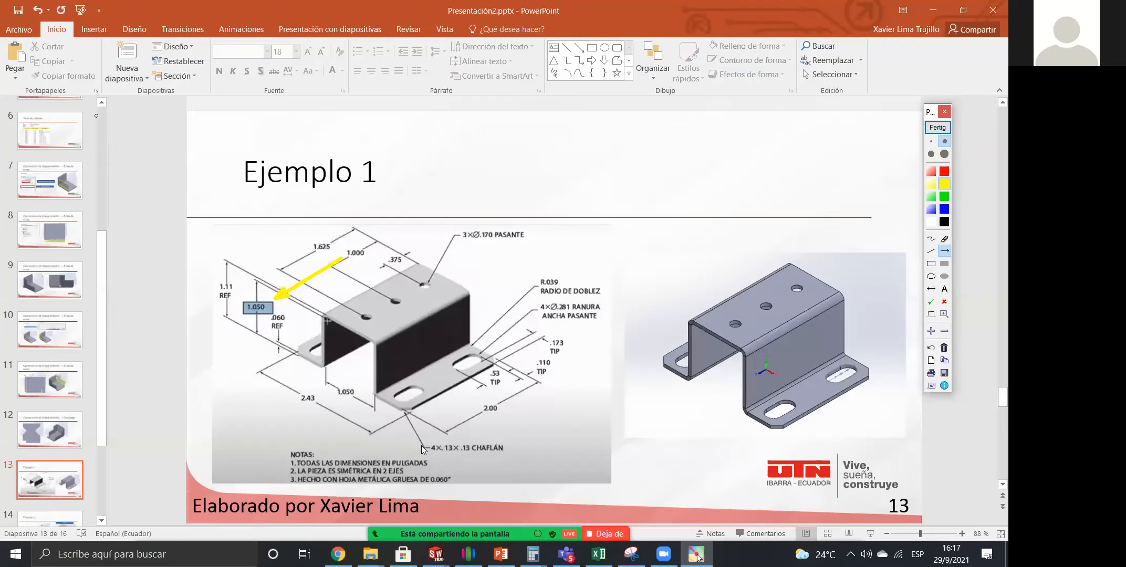
{"action": "mouse_move", "coordinate": [436, 554]}
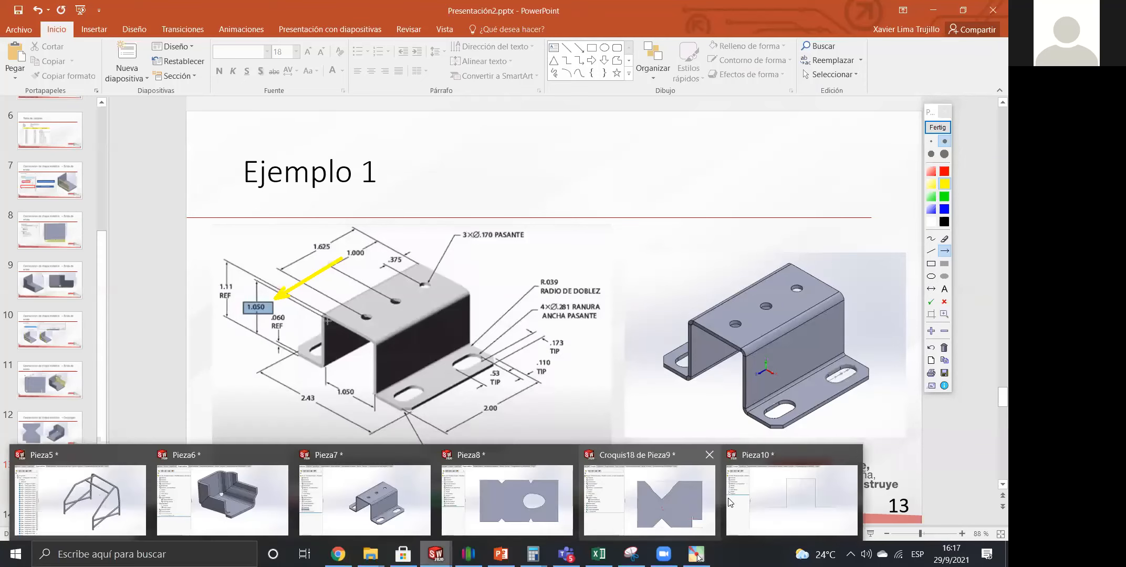
{"action": "left_click", "coordinate": [748, 498]}
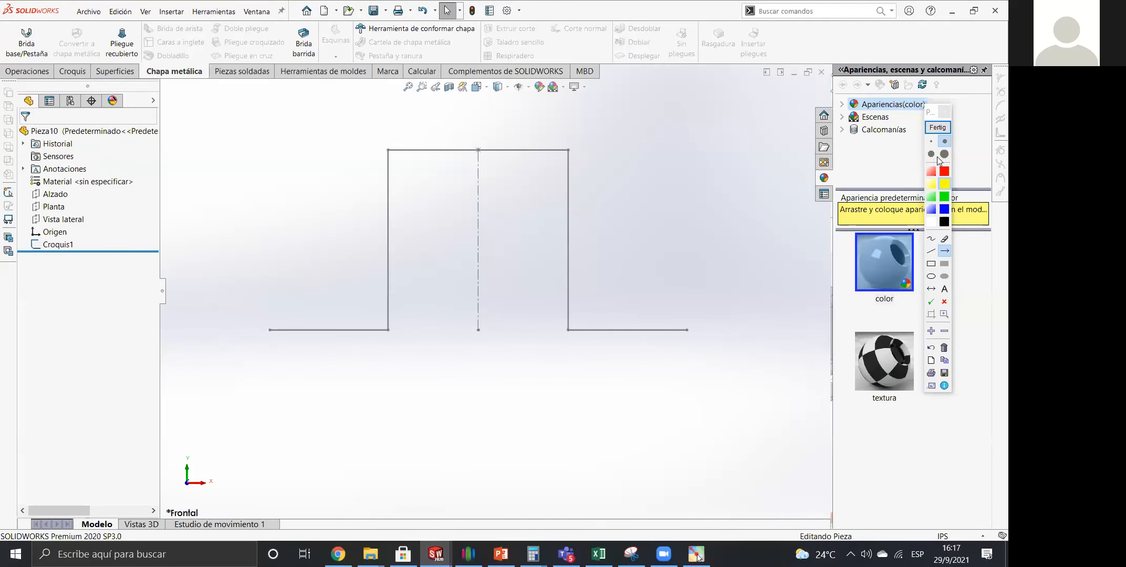
{"action": "left_click", "coordinate": [944, 252]}
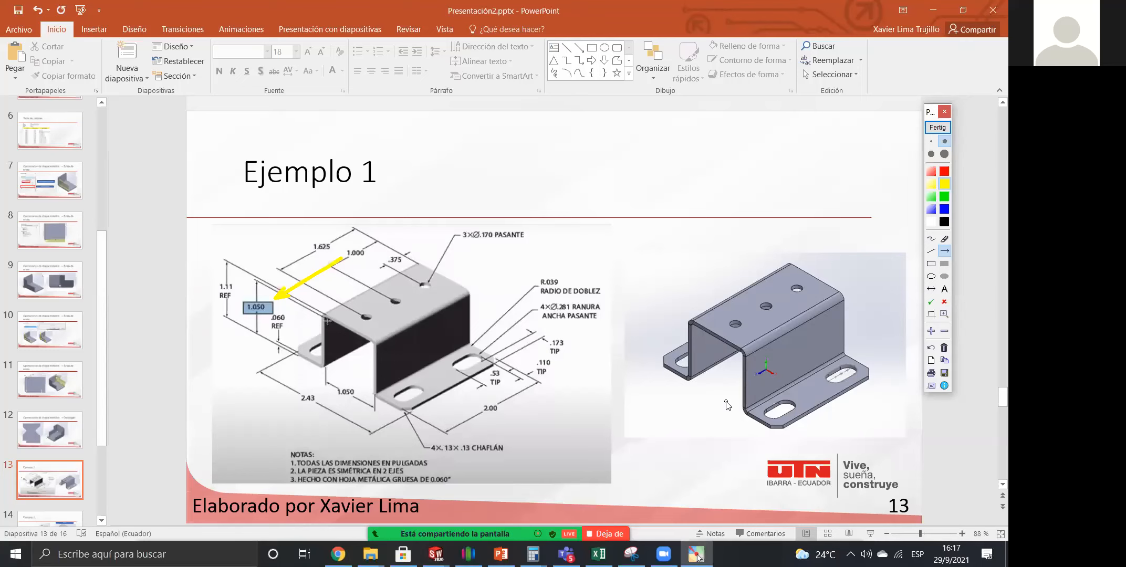
{"action": "left_click", "coordinate": [696, 554]}
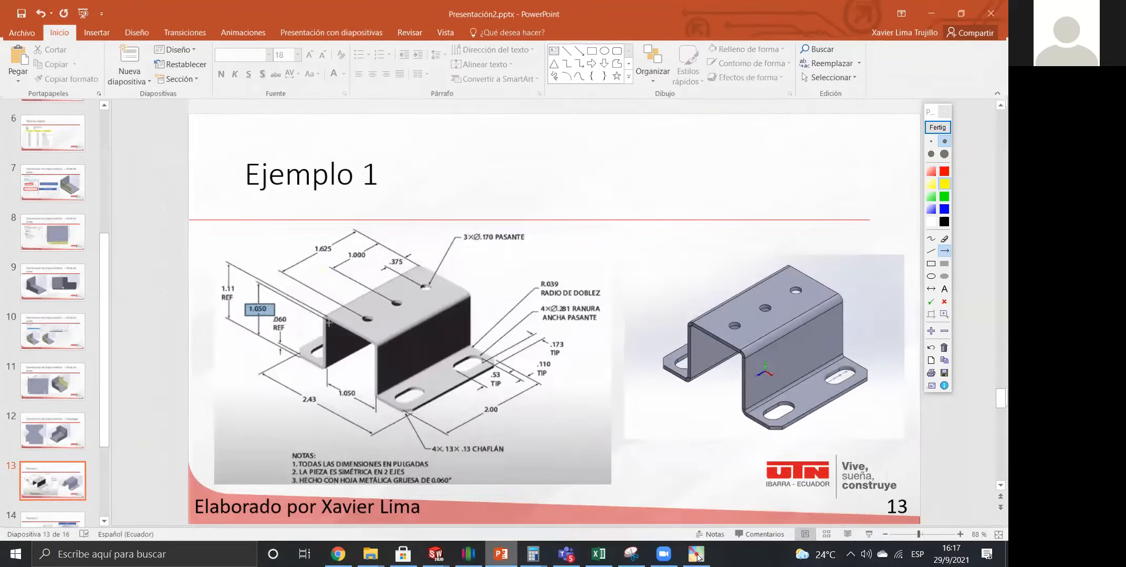
{"action": "left_click", "coordinate": [698, 558]}
{"action": "left_click", "coordinate": [697, 557]}
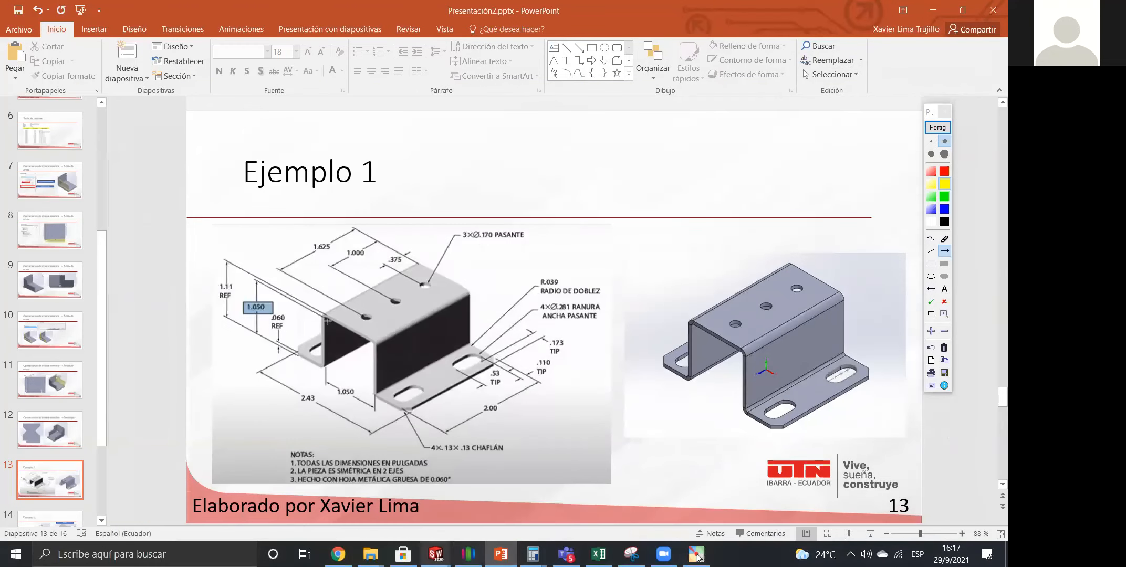
{"action": "mouse_move", "coordinate": [436, 554]}
{"action": "left_click", "coordinate": [755, 487]}
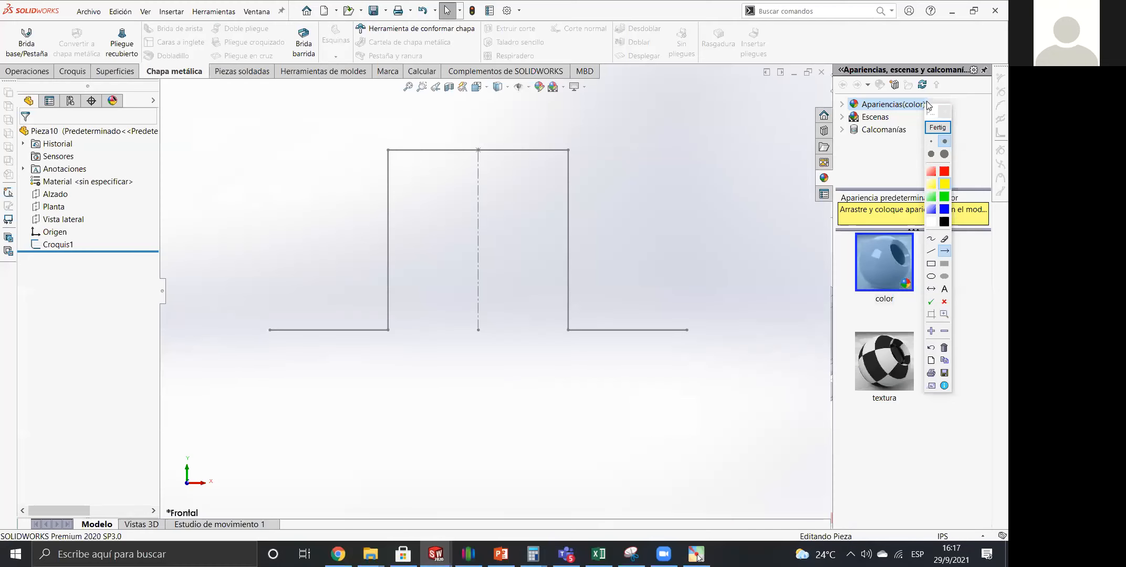
{"action": "left_click", "coordinate": [945, 139]}
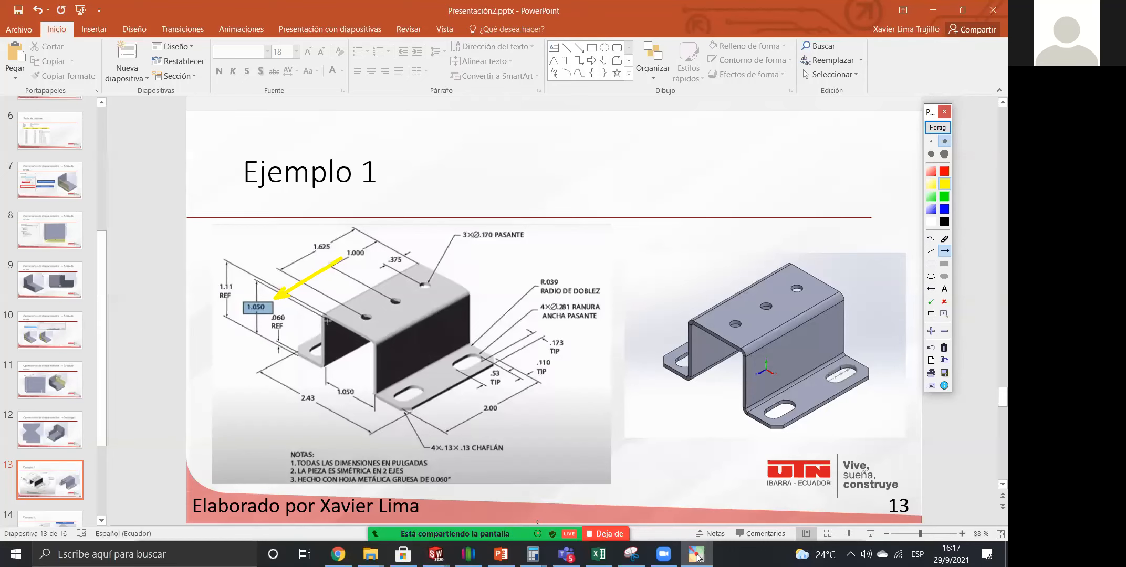
{"action": "left_click", "coordinate": [759, 493]}
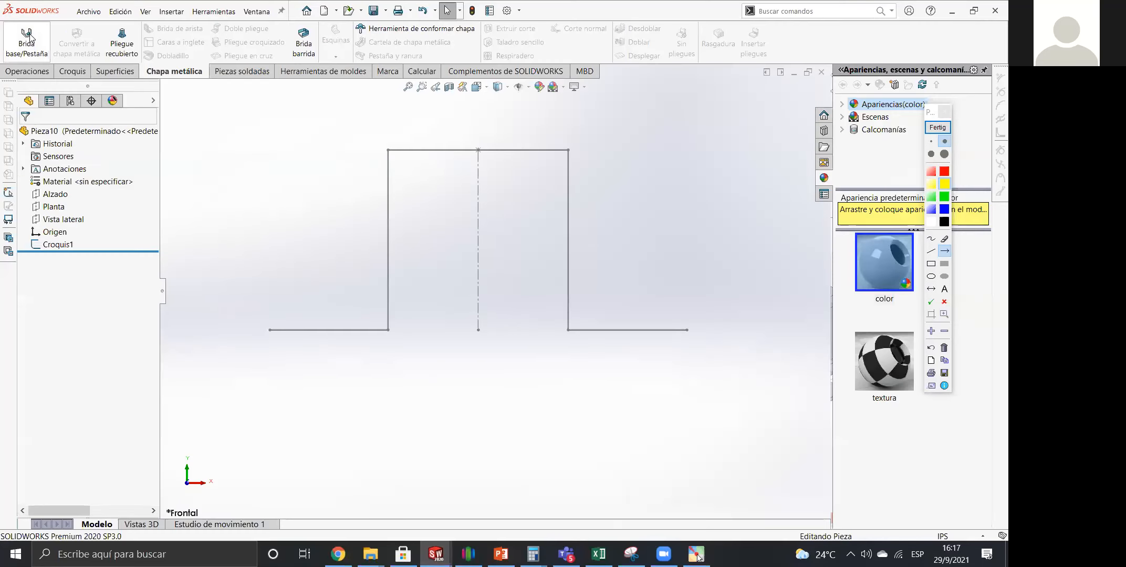
Create a base flange from the bracket profile with 0.10 in depth, 0.07874016 in thickness and 0.15 in bend radius.
{"action": "left_click", "coordinate": [27, 38]}
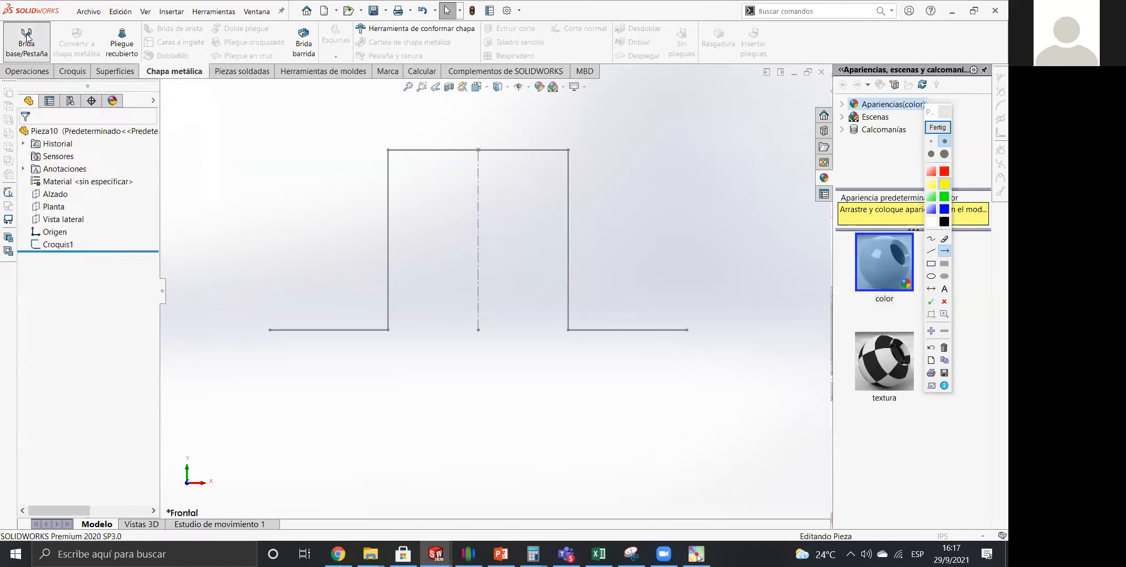
{"action": "left_click", "coordinate": [344, 329]}
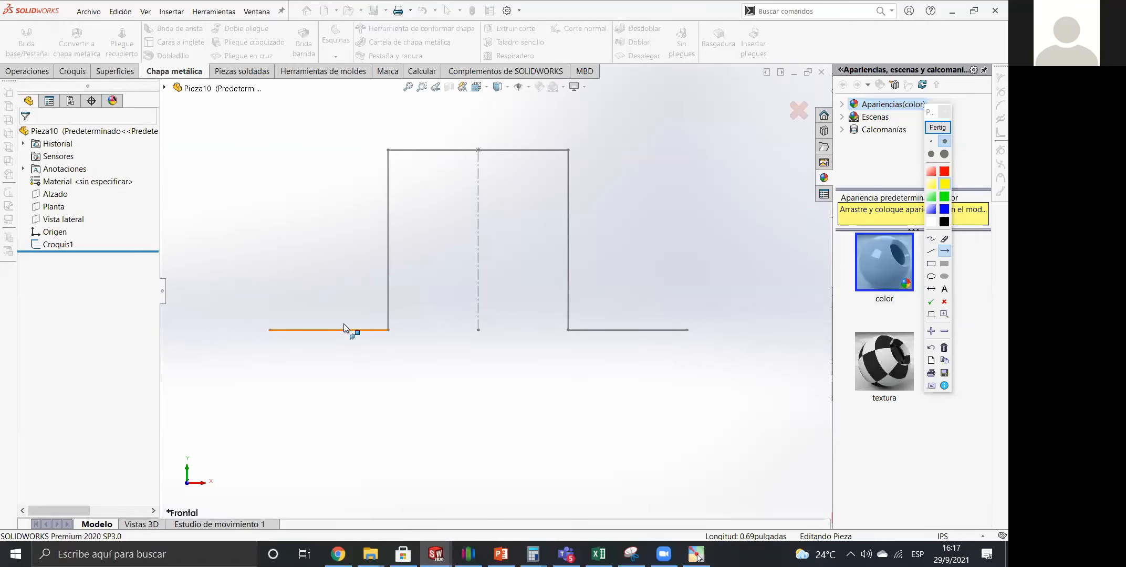
{"action": "middle_click_drag", "start_coordinate": [451, 308], "coordinate": [467, 303]}
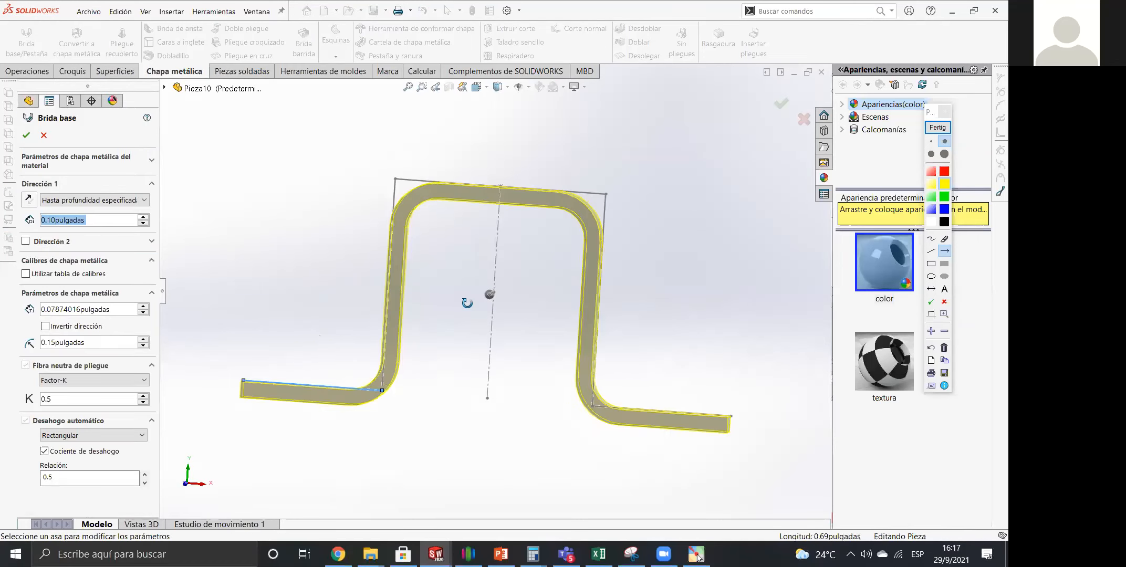
{"action": "key", "text": "space"}
{"action": "left_click", "coordinate": [373, 302]}
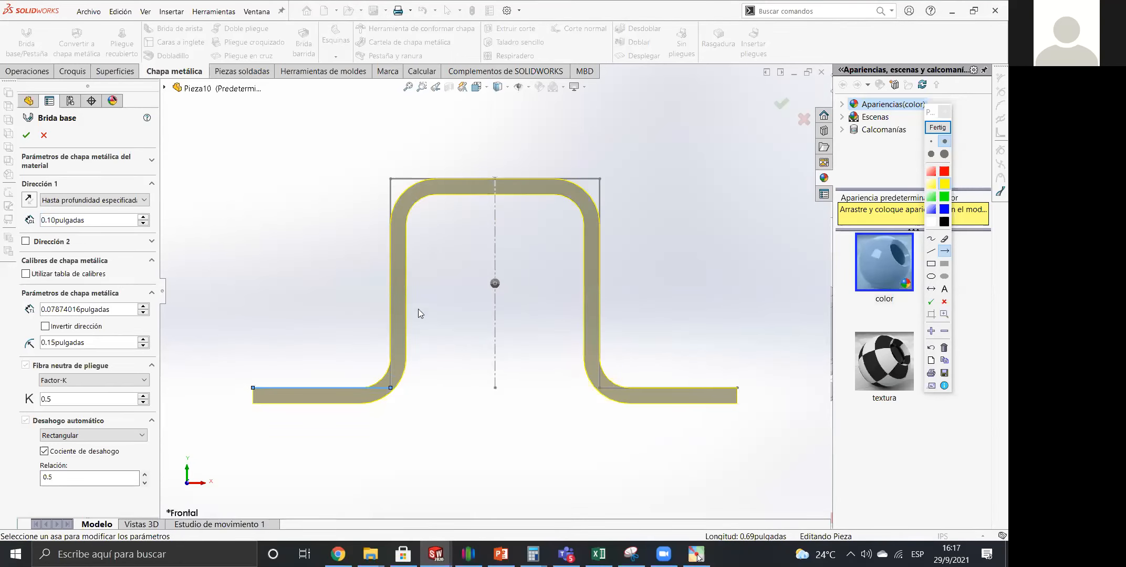
{"action": "left_click", "coordinate": [24, 132]}
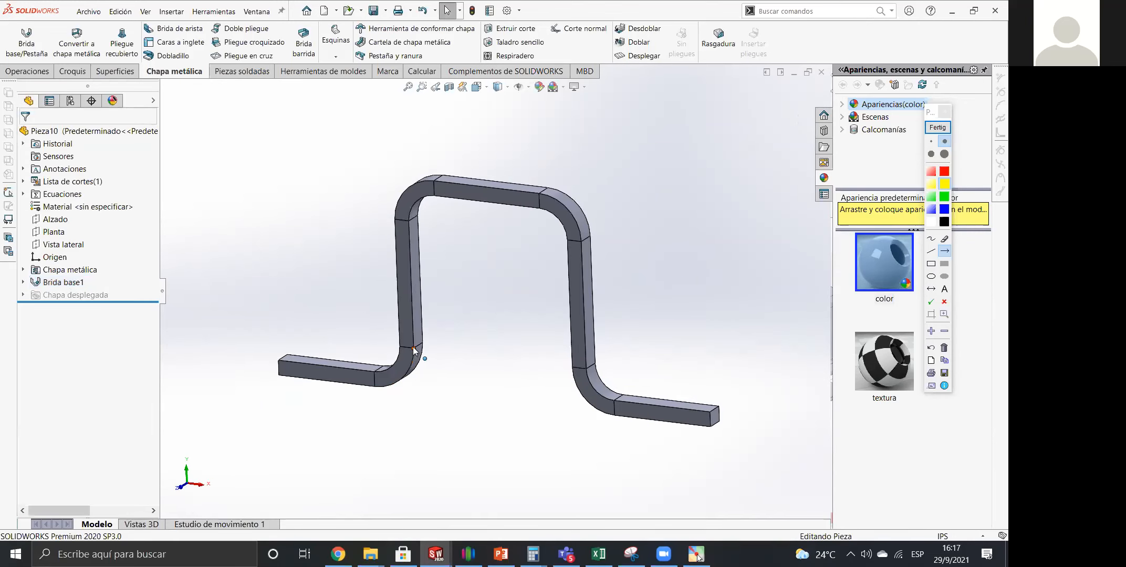
Check the bracket length on the Ejemplo 1 drawing in PowerPoint and set the base flange depth to 2 in in SolidWorks.
{"action": "left_click", "coordinate": [52, 283]}
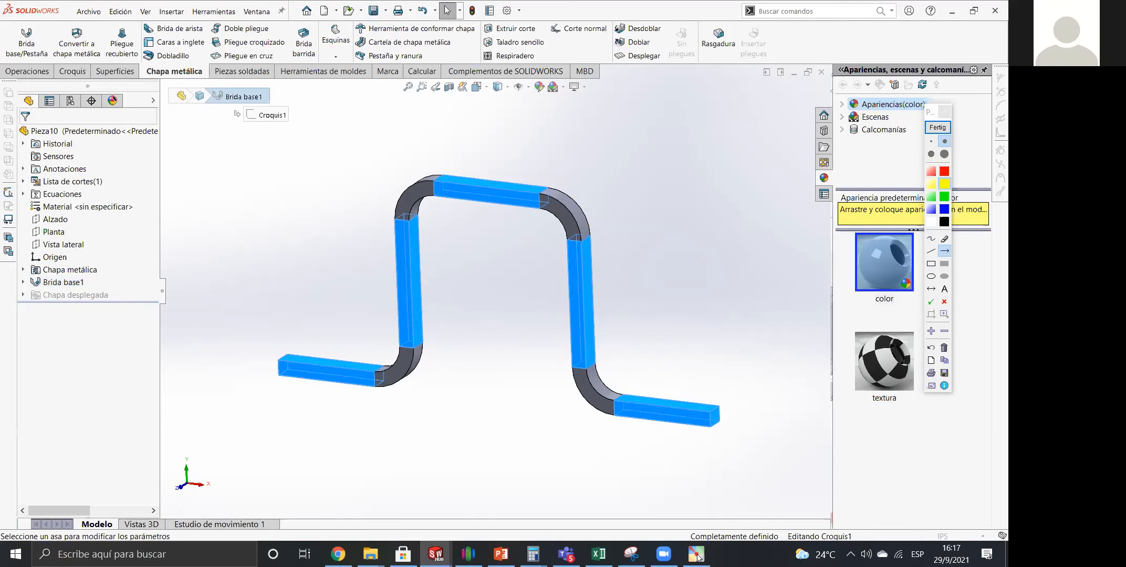
{"action": "left_click", "coordinate": [501, 553]}
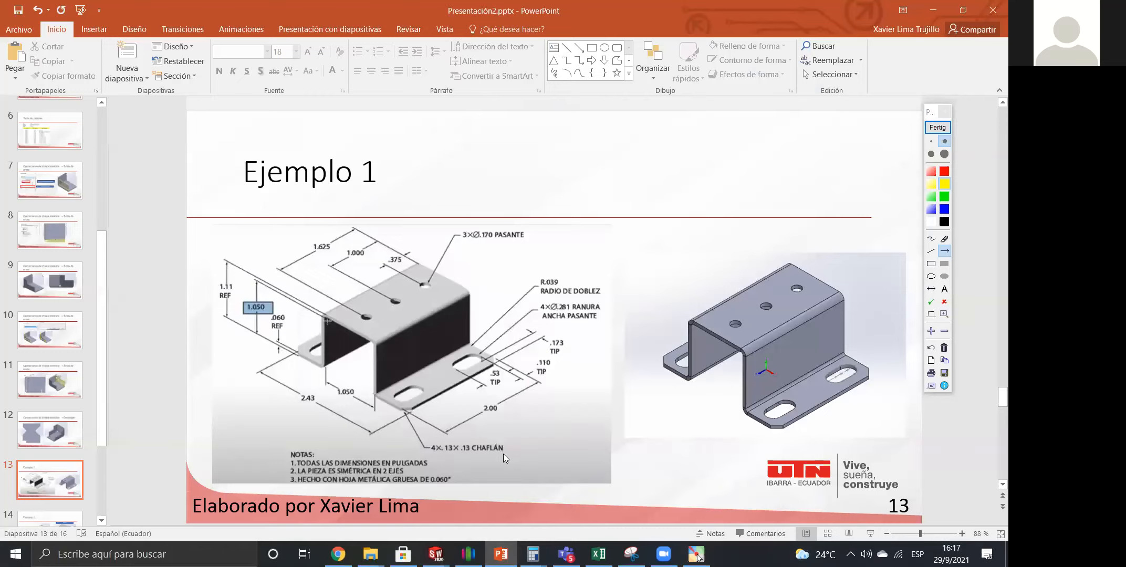
{"action": "key", "text": "alt+Tab"}
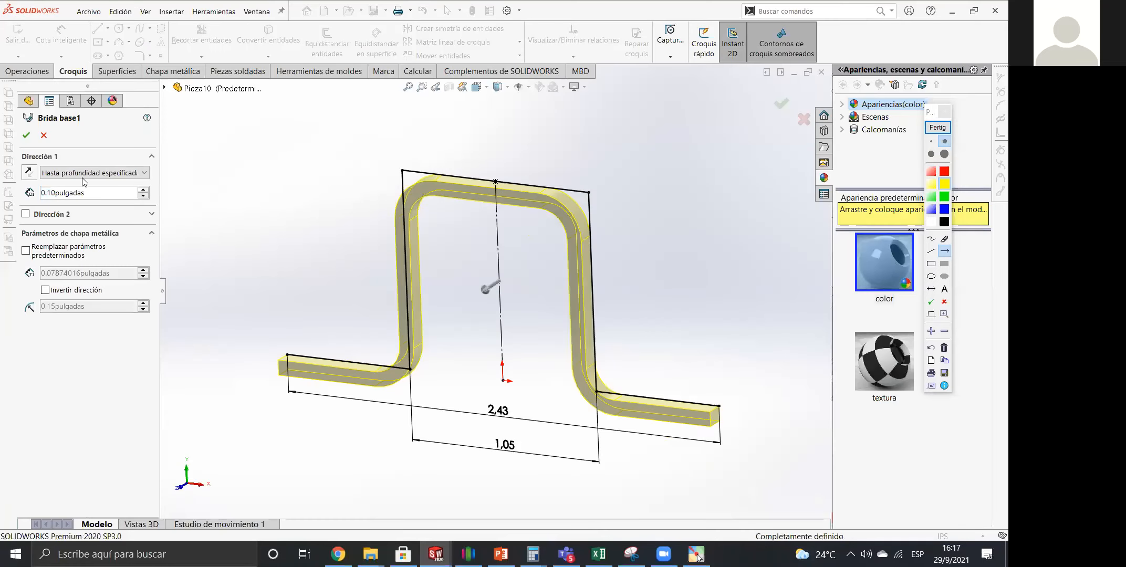
{"action": "left_click_drag", "start_coordinate": [100, 193], "coordinate": [1, 195]}
{"action": "type", "text": "2"}
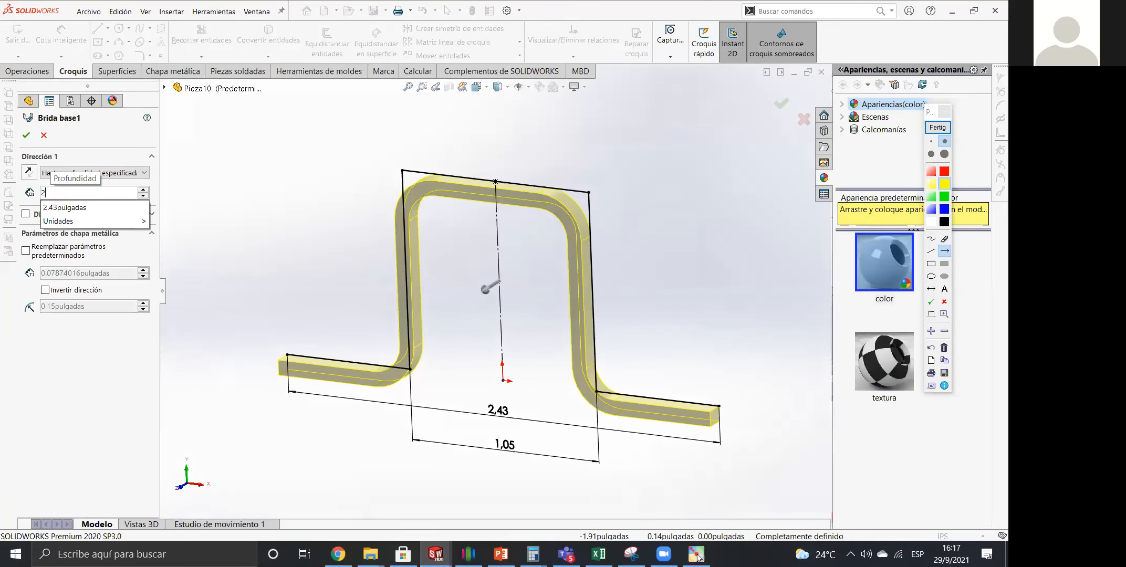
{"action": "key", "text": "Return"}
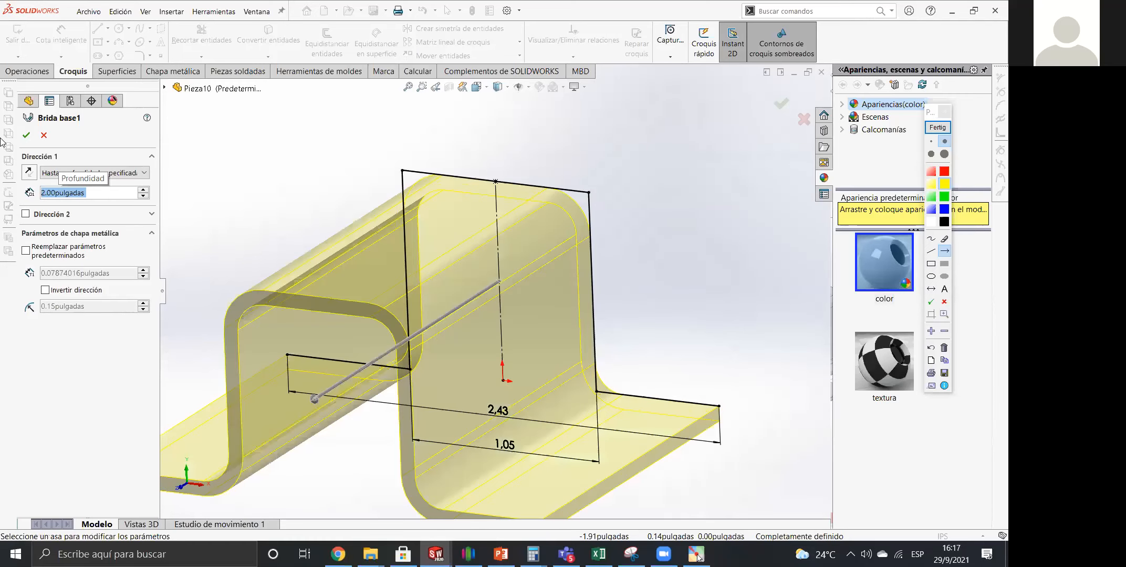
{"action": "left_click", "coordinate": [26, 135]}
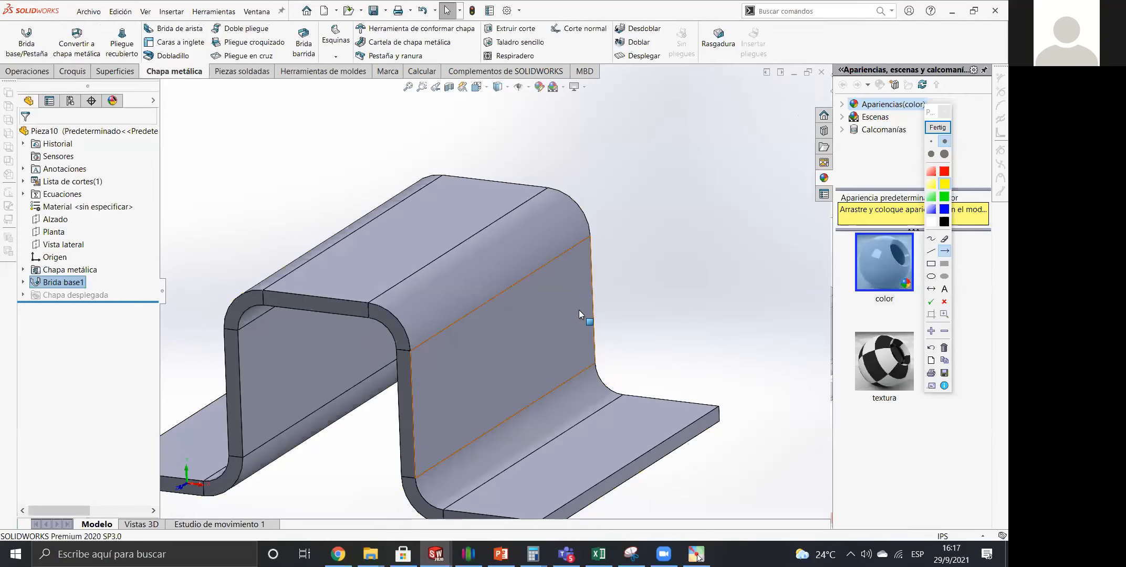
Measure the distance between the inner faces of the bracket's two vertical walls.
{"action": "key", "text": "space"}
{"action": "left_click", "coordinate": [547, 276]}
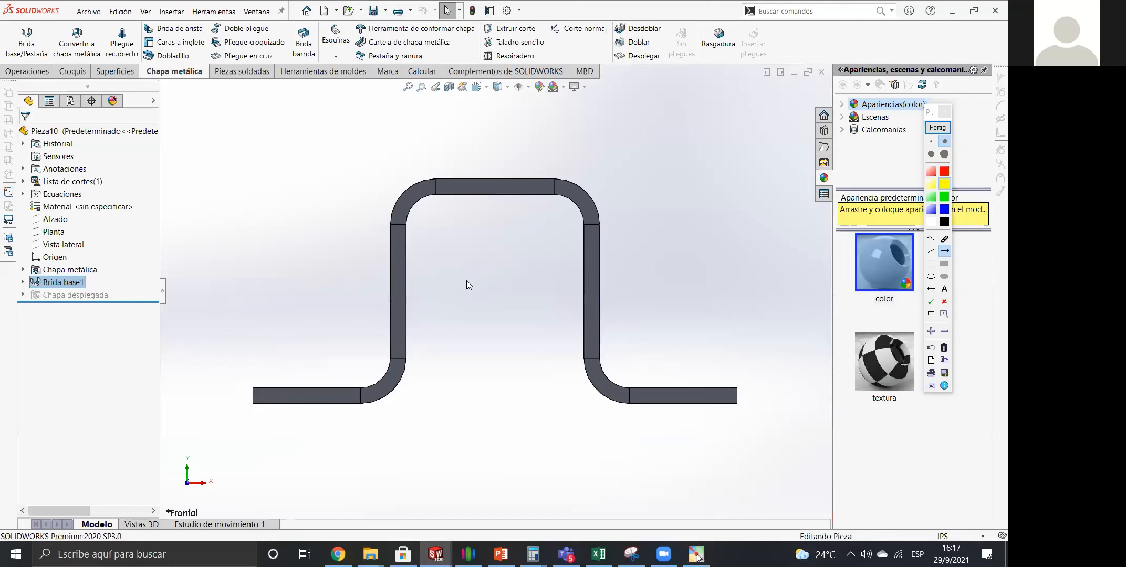
{"action": "scroll", "coordinate": [466, 292], "scroll_direction": "up", "scroll_amount": 3}
{"action": "middle_click_drag", "start_coordinate": [466, 293], "coordinate": [455, 303]}
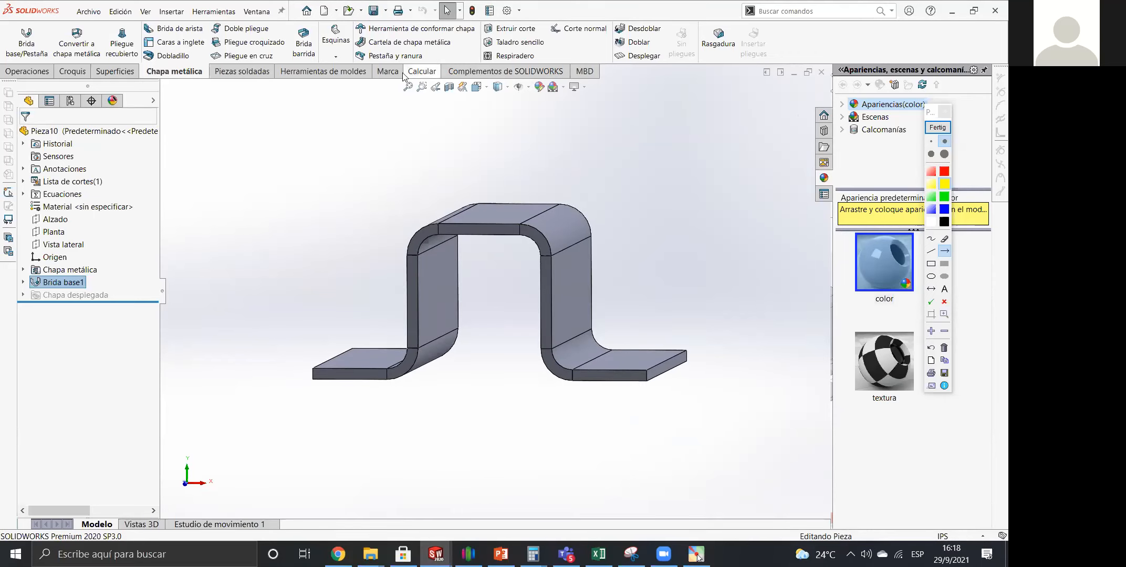
{"action": "left_click", "coordinate": [420, 71]}
{"action": "left_click", "coordinate": [126, 39]}
{"action": "left_click", "coordinate": [436, 310]}
{"action": "middle_click_drag", "start_coordinate": [436, 310], "coordinate": [546, 314]}
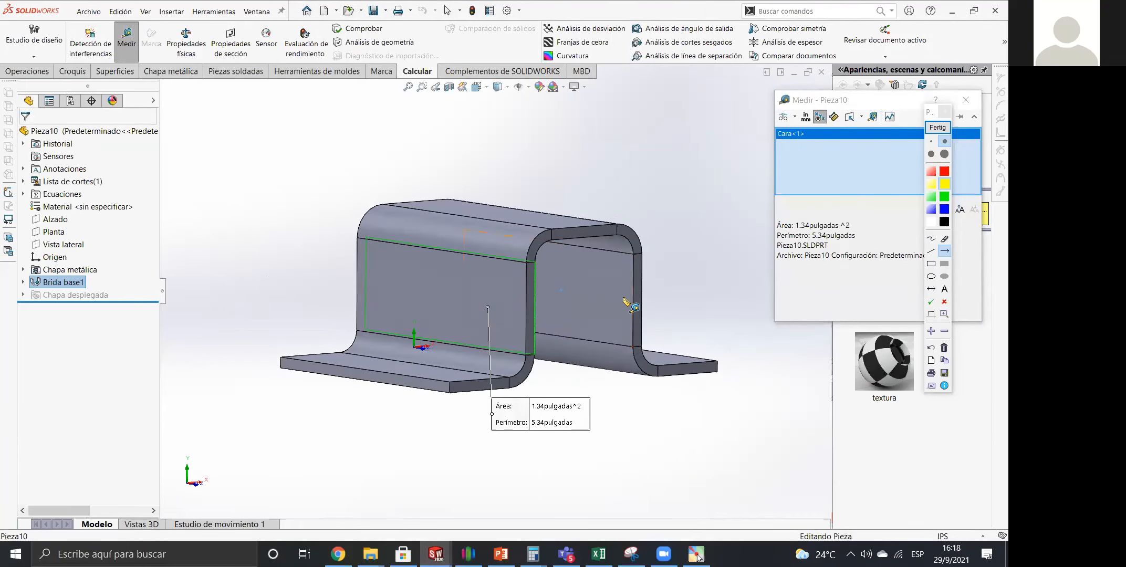
{"action": "left_click", "coordinate": [623, 297]}
{"action": "middle_click_drag", "start_coordinate": [571, 371], "coordinate": [540, 164]}
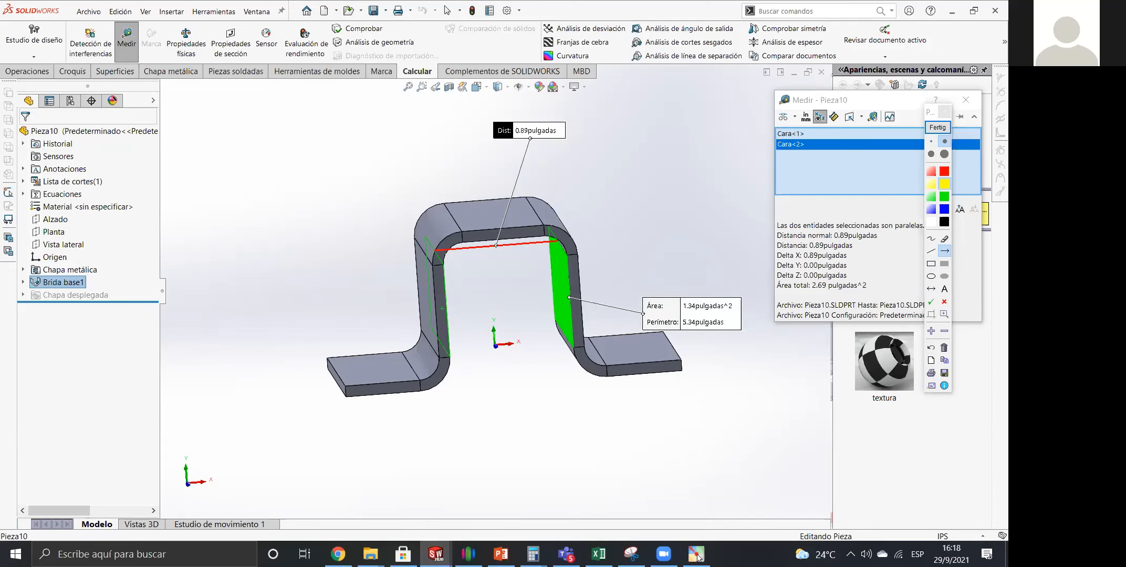
Switch to PowerPoint to compare the wall spacing with the Ejemplo 1 drawing, and return to Pieza10 in SolidWorks.
{"action": "key", "text": "alt+Tab"}
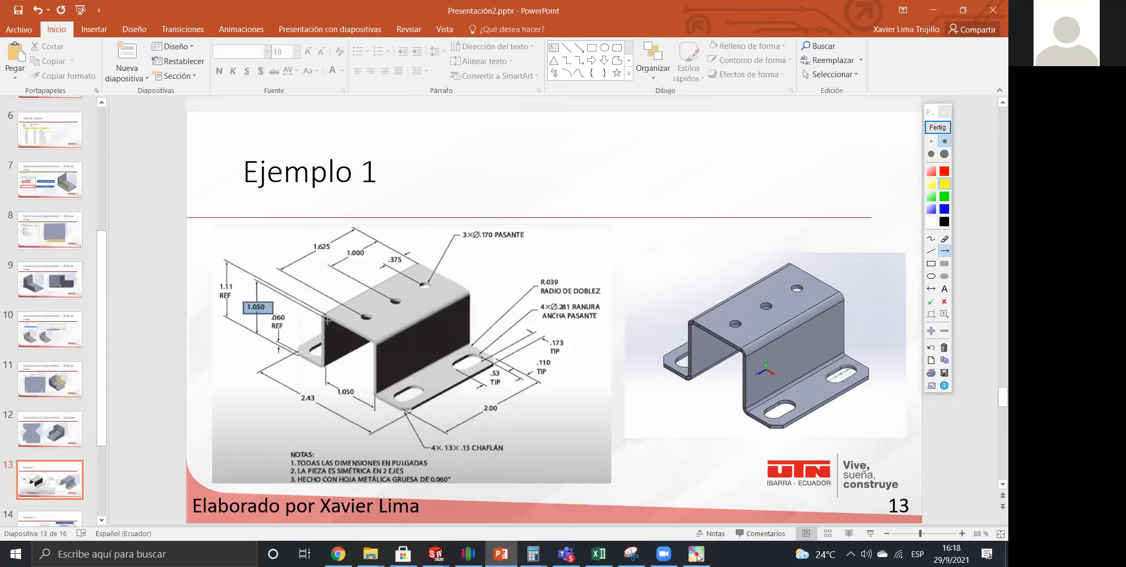
{"action": "mouse_move", "coordinate": [435, 554]}
{"action": "left_click", "coordinate": [785, 488]}
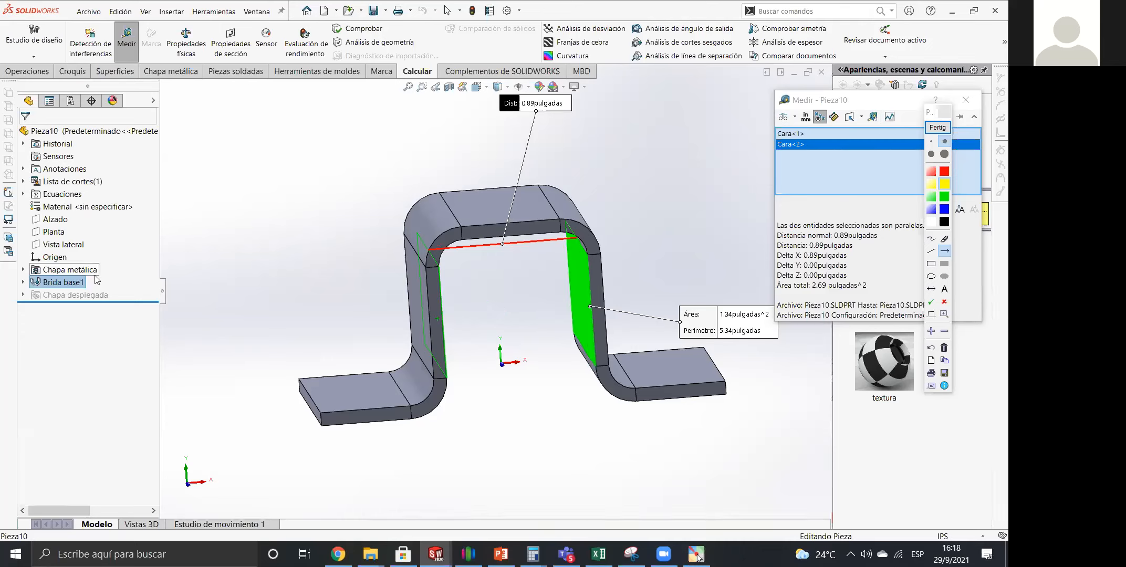
Close the measurement and edit the base flange to reverse its thickness direction.
{"action": "right_click", "coordinate": [77, 282]}
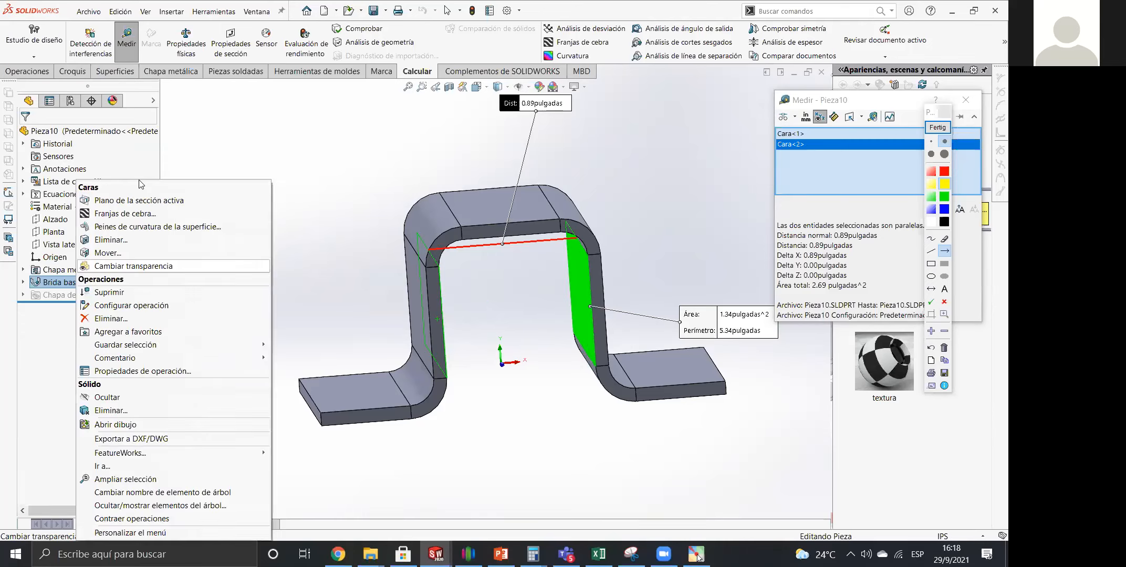
{"action": "key", "text": "Escape"}
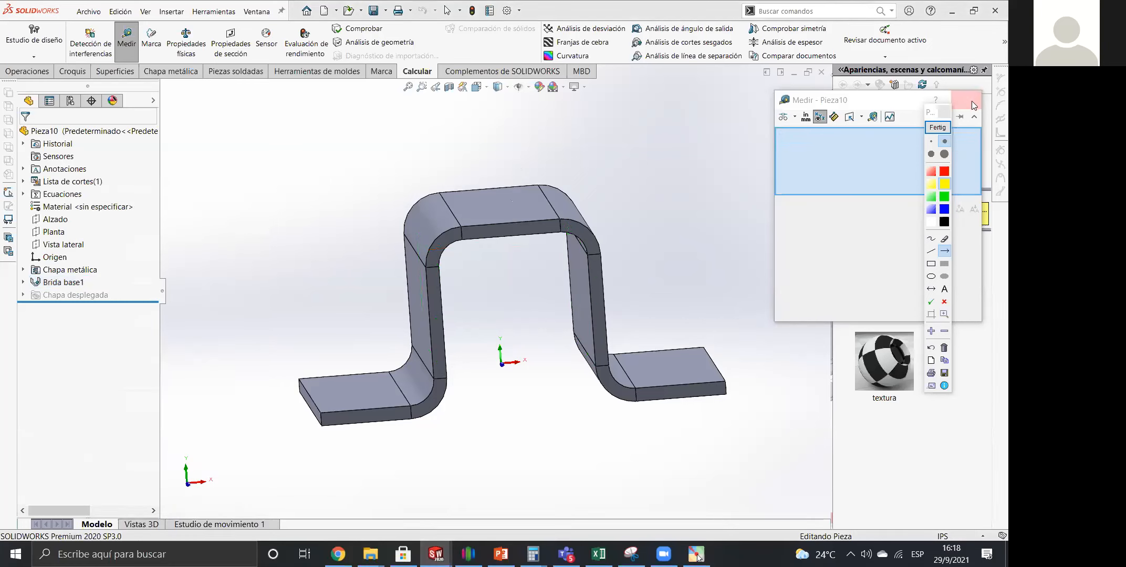
{"action": "left_click", "coordinate": [965, 100]}
{"action": "left_click", "coordinate": [67, 275]}
{"action": "right_click", "coordinate": [60, 279]}
{"action": "left_click", "coordinate": [78, 248]}
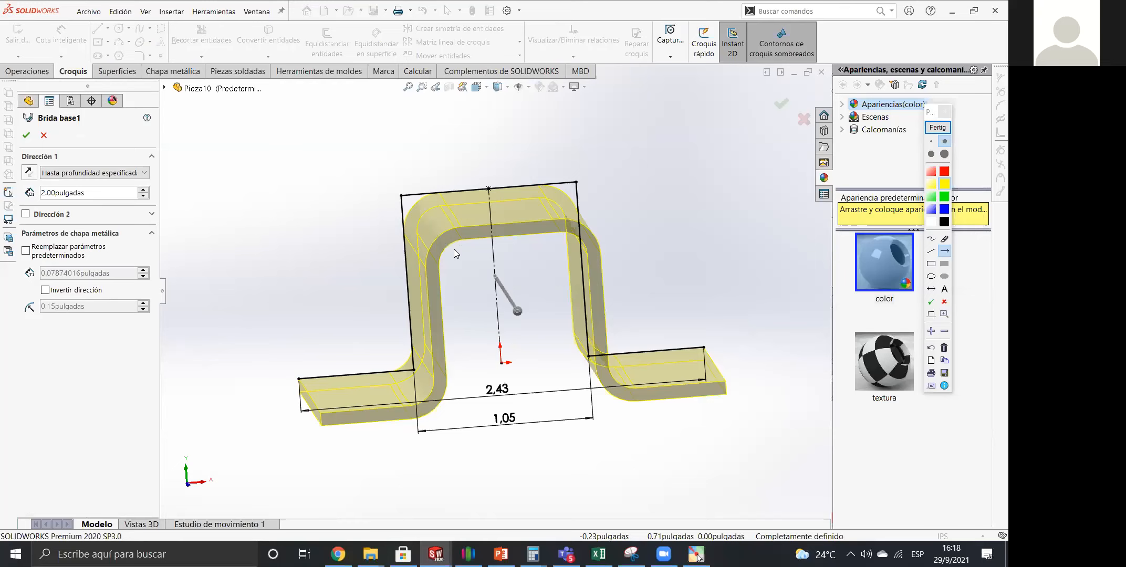
{"action": "left_click", "coordinate": [45, 290]}
{"action": "middle_click_drag", "start_coordinate": [579, 266], "coordinate": [601, 255]}
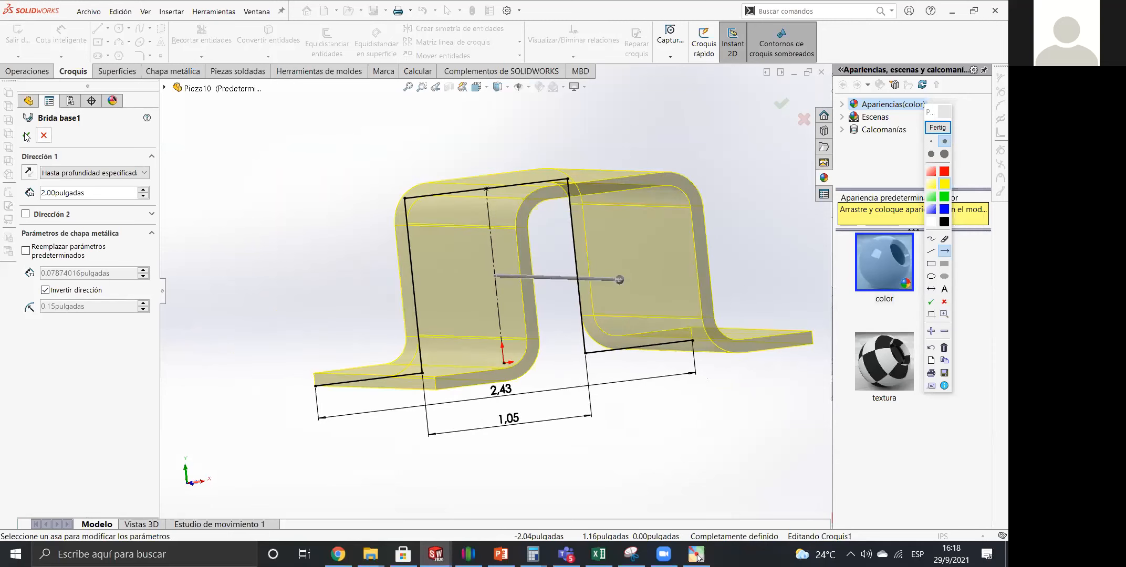
{"action": "left_click", "coordinate": [26, 135]}
Measure the inside distance between the vertical walls of the flange with the reversed thickness.
{"action": "left_click", "coordinate": [573, 370]}
{"action": "middle_click_drag", "start_coordinate": [558, 387], "coordinate": [480, 405]}
{"action": "left_click", "coordinate": [126, 42]}
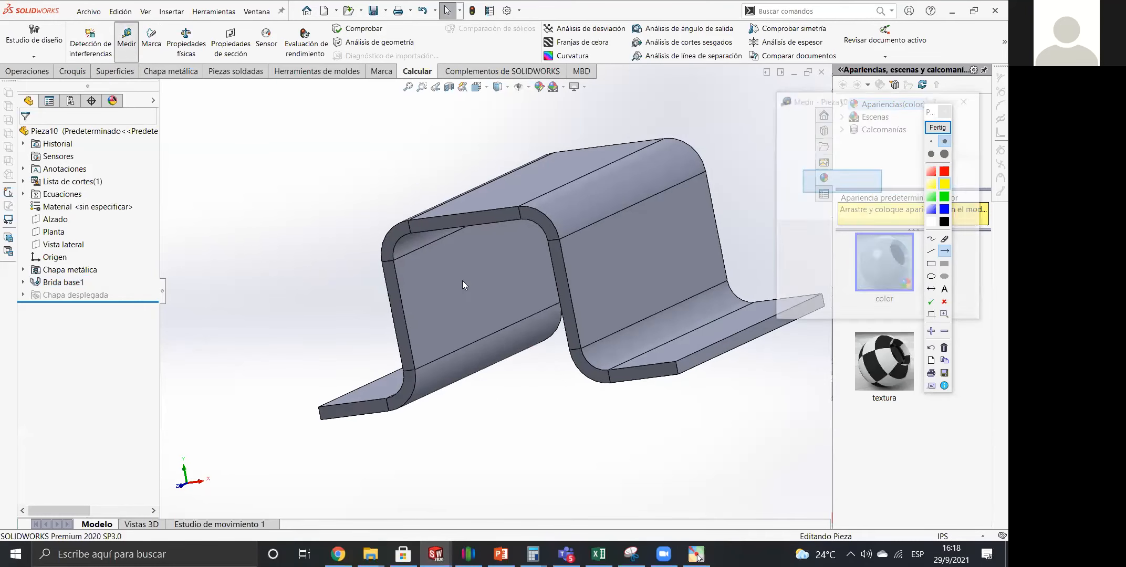
{"action": "left_click", "coordinate": [462, 281]}
{"action": "middle_click_drag", "start_coordinate": [525, 294], "coordinate": [651, 290]}
{"action": "left_click", "coordinate": [650, 288]}
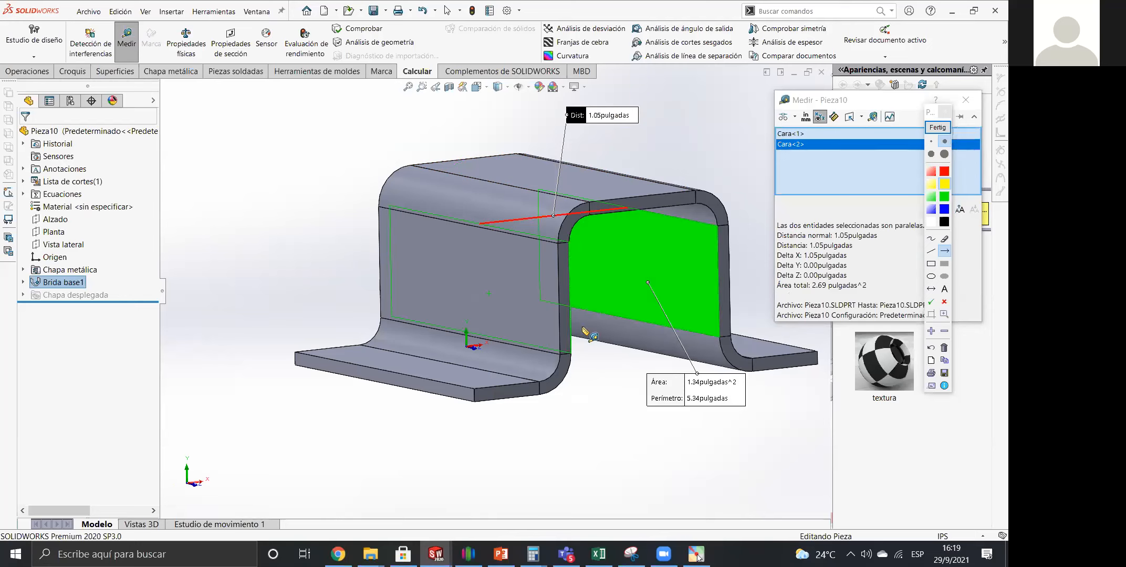
Measure the overall distance between the outer end faces of the two feet, and close the measurement.
{"action": "left_click", "coordinate": [444, 435]}
{"action": "left_click", "coordinate": [454, 397]}
{"action": "middle_click_drag", "start_coordinate": [455, 397], "coordinate": [719, 347]}
{"action": "left_click", "coordinate": [705, 351]}
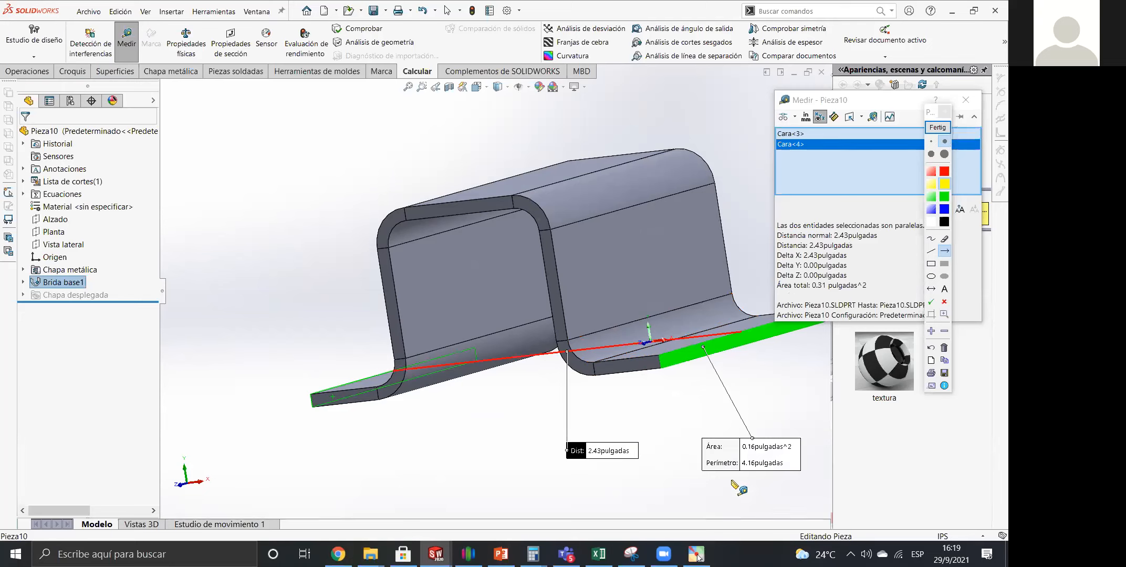
{"action": "scroll", "coordinate": [465, 385], "scroll_direction": "up", "scroll_amount": 3}
{"action": "middle_click_drag", "start_coordinate": [463, 384], "coordinate": [507, 392]}
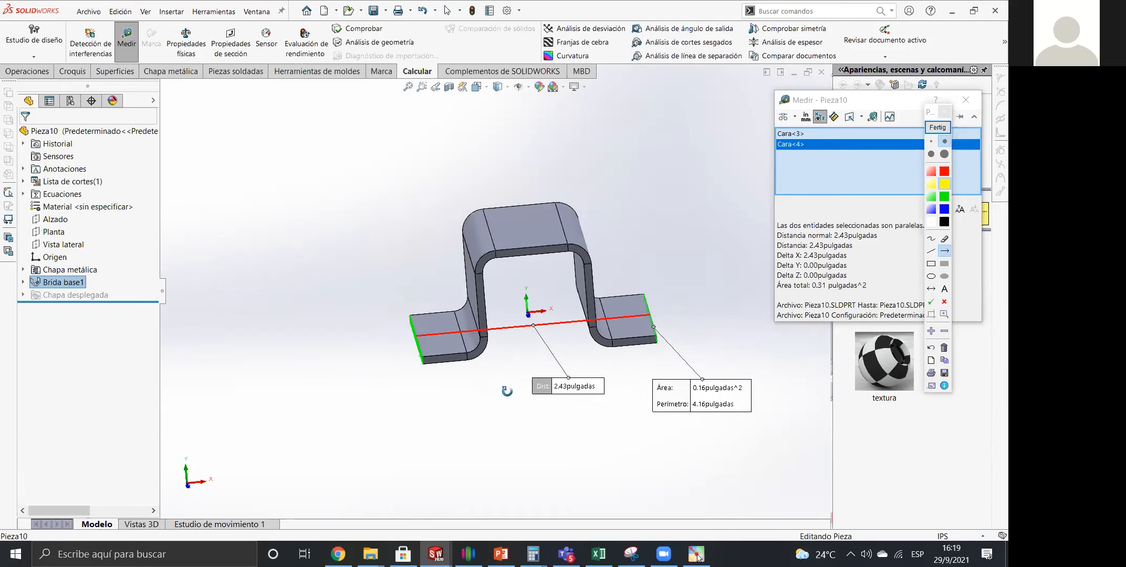
{"action": "key", "text": "Escape"}
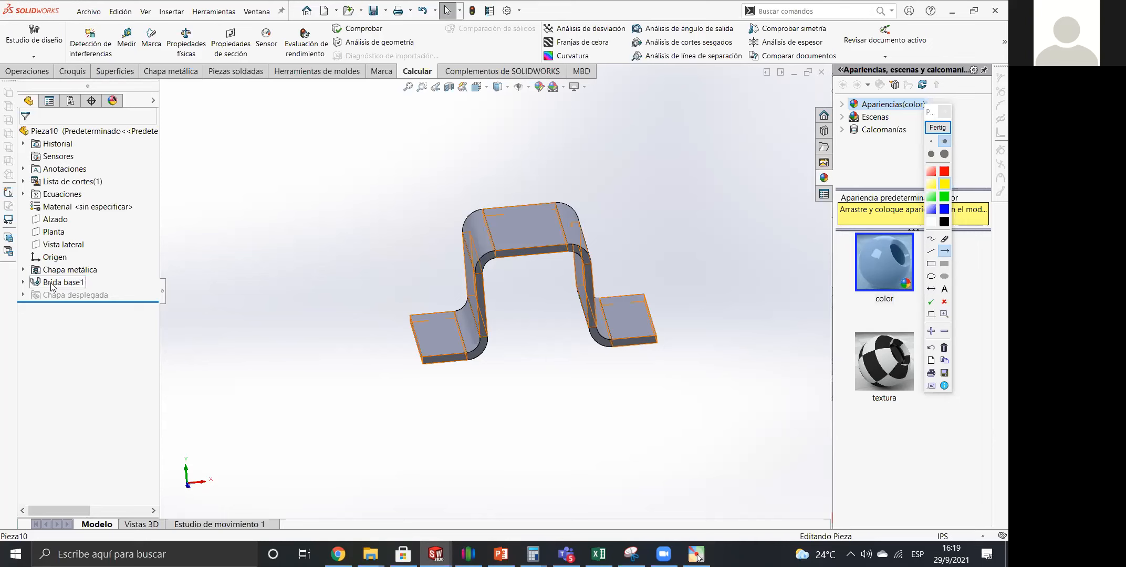
Expand the Chapa metálica folder in the feature tree, point it out with a yellow arrow, and end the annotation.
{"action": "left_click", "coordinate": [92, 283]}
{"action": "left_click", "coordinate": [23, 269]}
{"action": "right_click", "coordinate": [95, 284]}
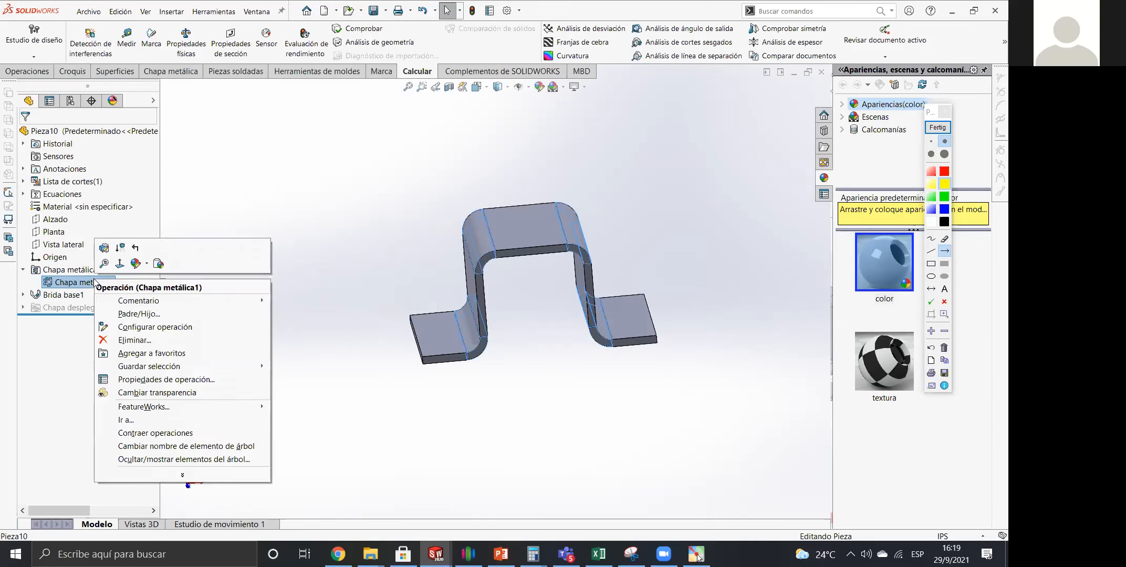
{"action": "left_click", "coordinate": [280, 190]}
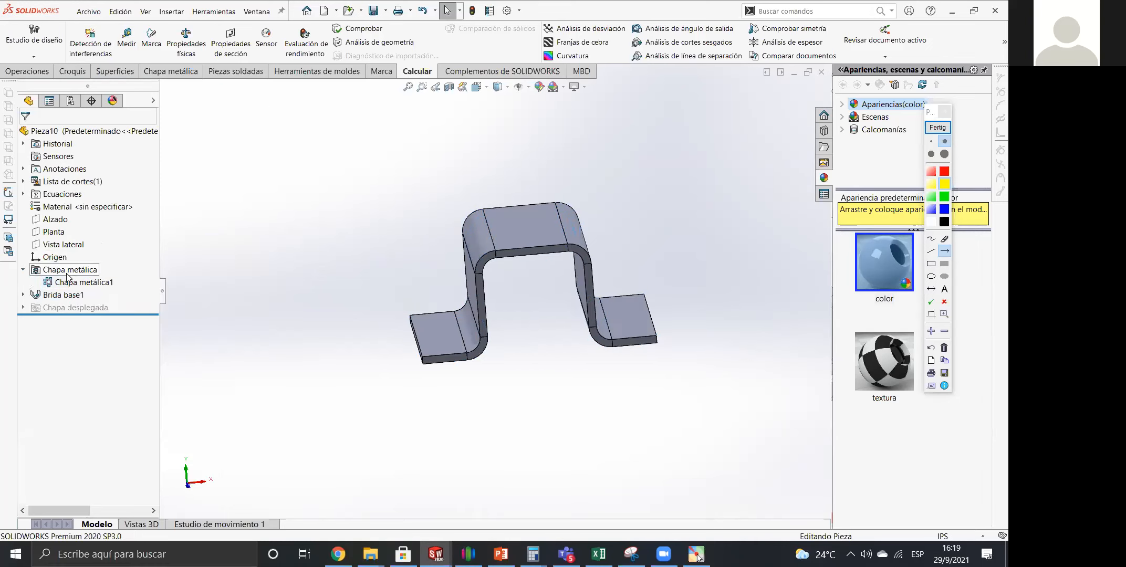
{"action": "left_click", "coordinate": [66, 271]}
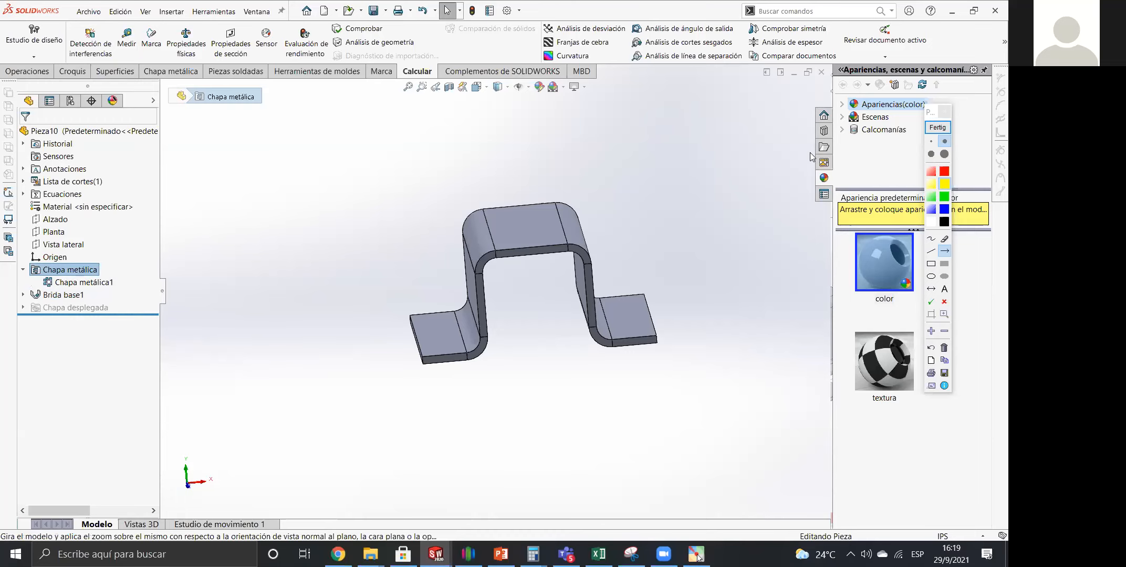
{"action": "left_click", "coordinate": [931, 126]}
{"action": "left_click", "coordinate": [937, 127]}
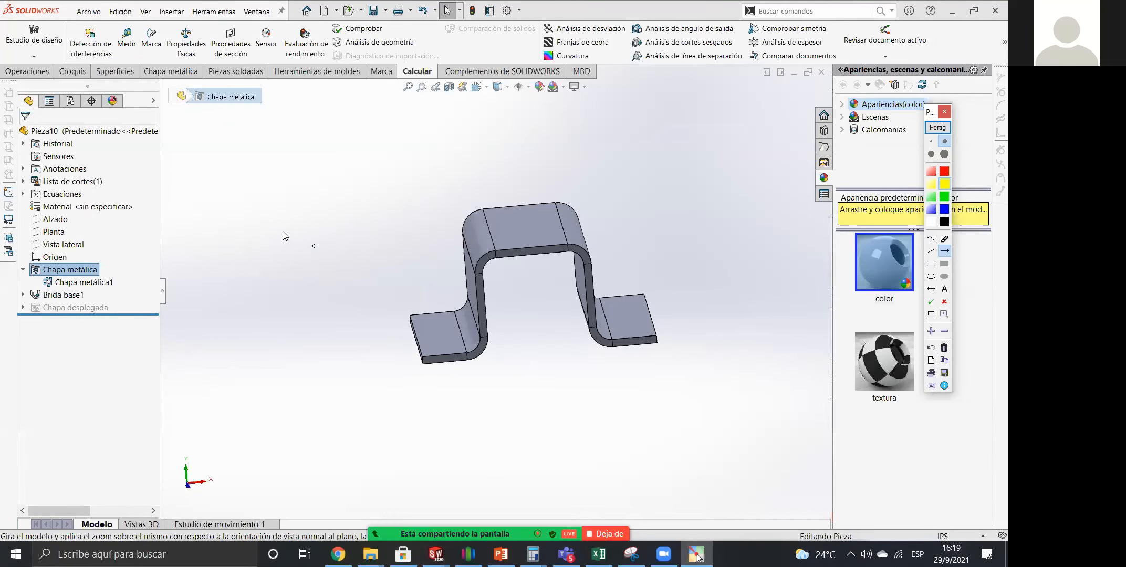
{"action": "mouse_move", "coordinate": [283, 231]}
{"action": "left_mouse_down"}
{"action": "mouse_move", "coordinate": [155, 268]}
{"action": "mouse_move", "coordinate": [111, 267]}
{"action": "left_mouse_up"}
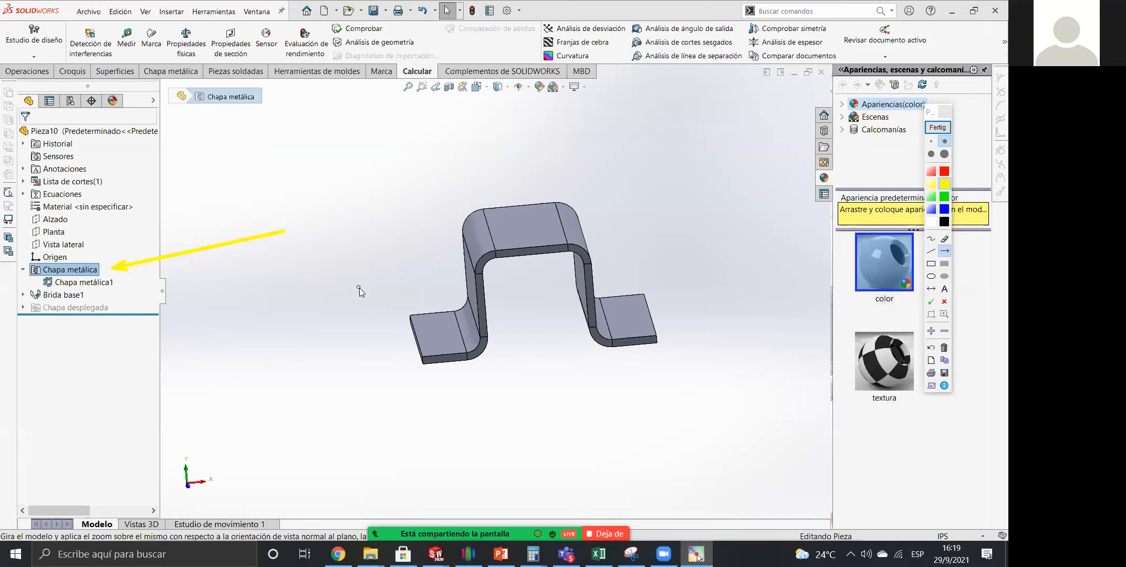
{"action": "left_click", "coordinate": [938, 127]}
Open the Chapa metálica feature for editing, check the Ejemplo 1 drawing in PowerPoint, and return to SolidWorks.
{"action": "right_click", "coordinate": [58, 269]}
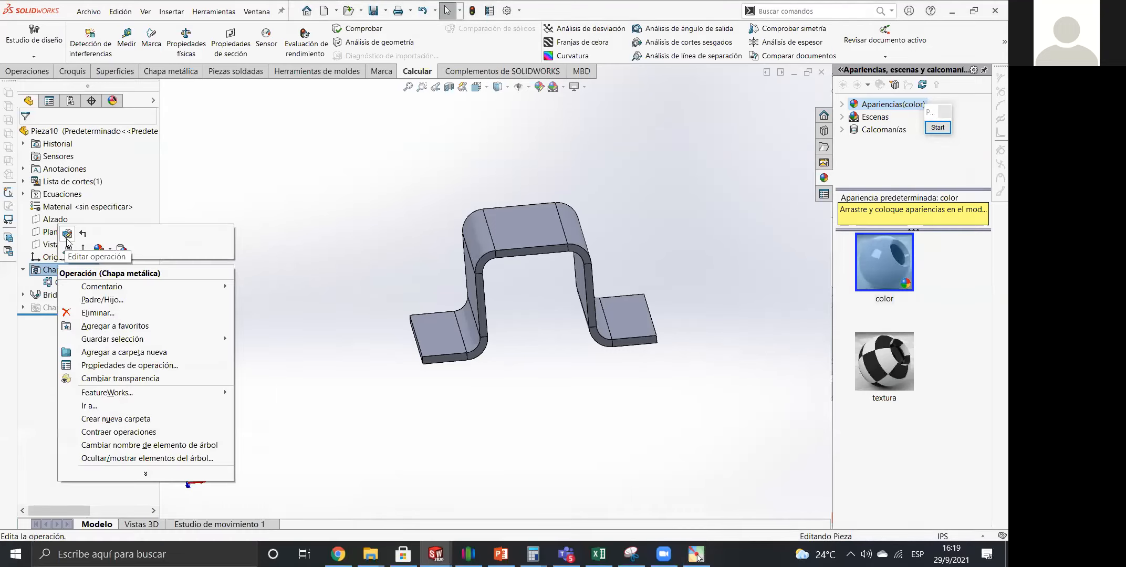
{"action": "left_click", "coordinate": [77, 246]}
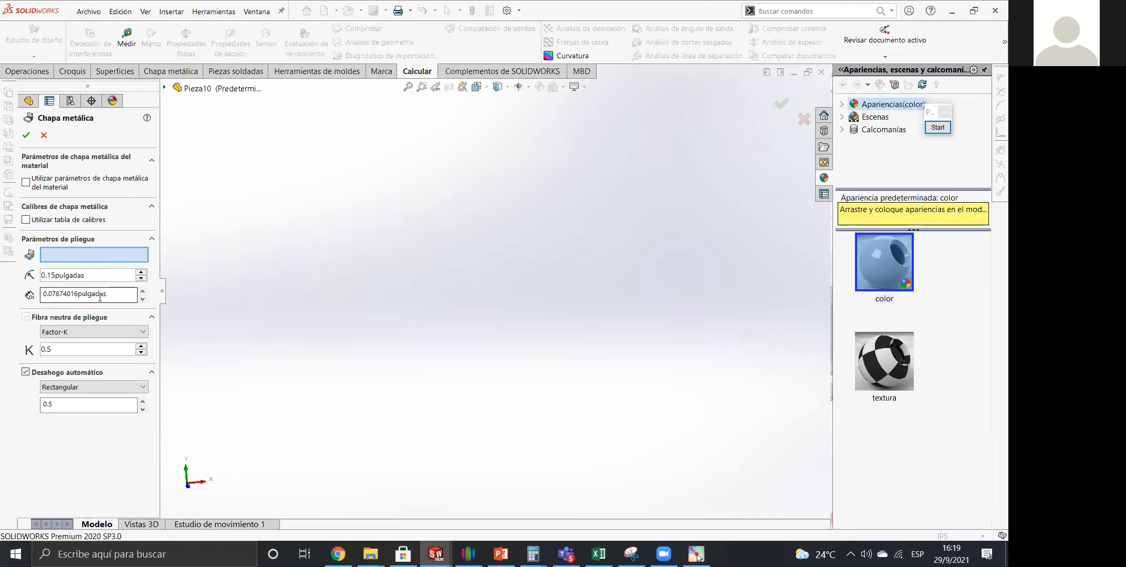
{"action": "left_click_drag", "start_coordinate": [113, 297], "coordinate": [47, 289]}
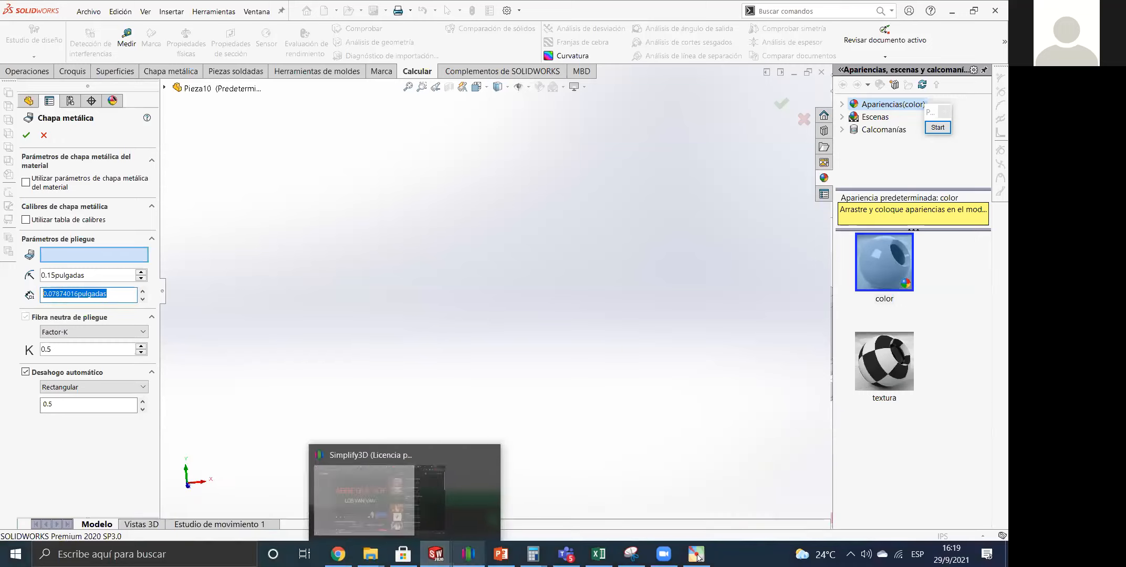
{"action": "left_click", "coordinate": [501, 553]}
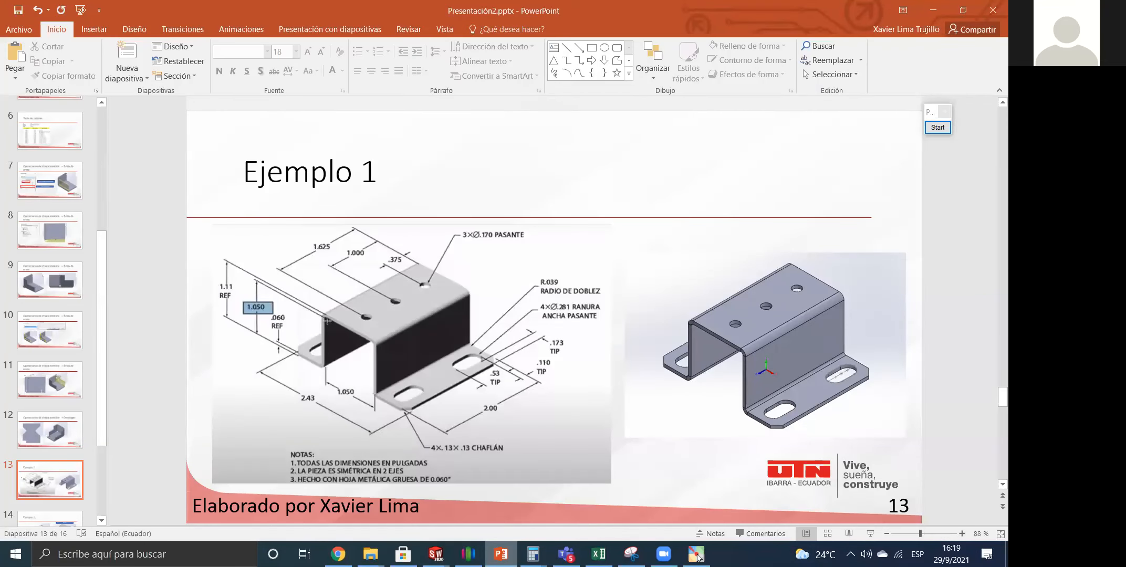
{"action": "key", "text": "alt+Tab"}
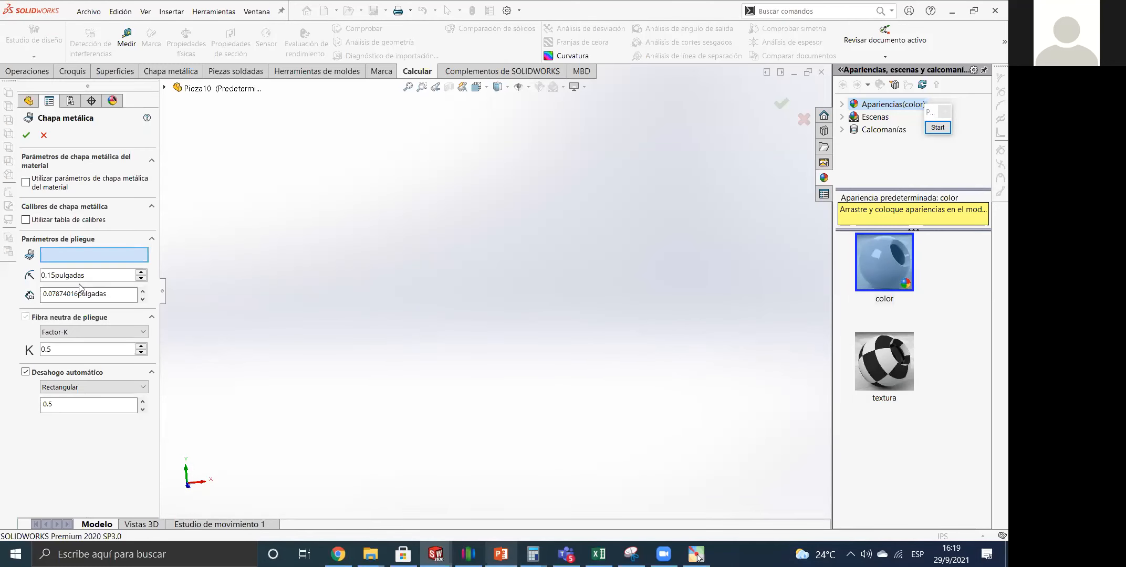
Set the sheet-metal thickness to 0.039 in, checking the Ejemplo 1 drawing in PowerPoint.
{"action": "left_click_drag", "start_coordinate": [108, 294], "coordinate": [8, 290]}
{"action": "type", "text": "0.12"}
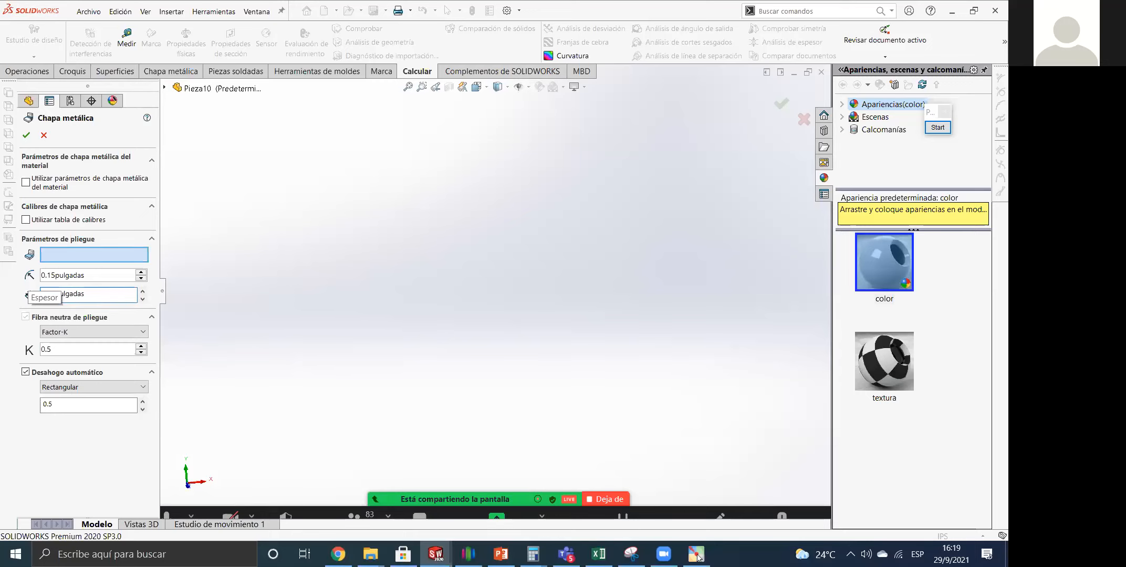
{"action": "key", "text": "alt+Tab"}
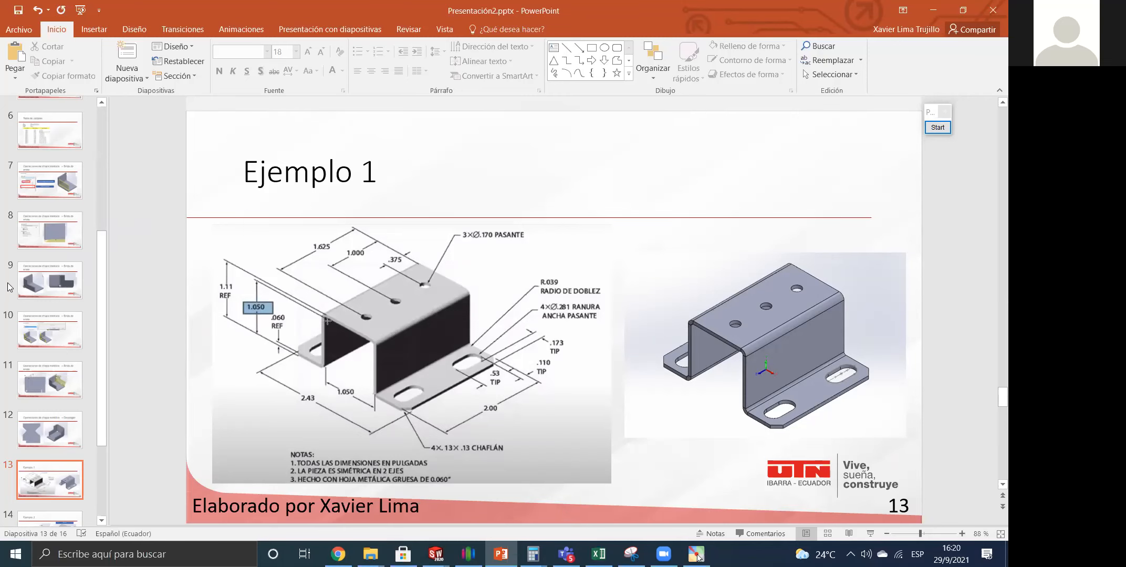
{"action": "key", "text": "alt+Tab"}
{"action": "type", "text": "9"}
{"action": "key", "text": "Return"}
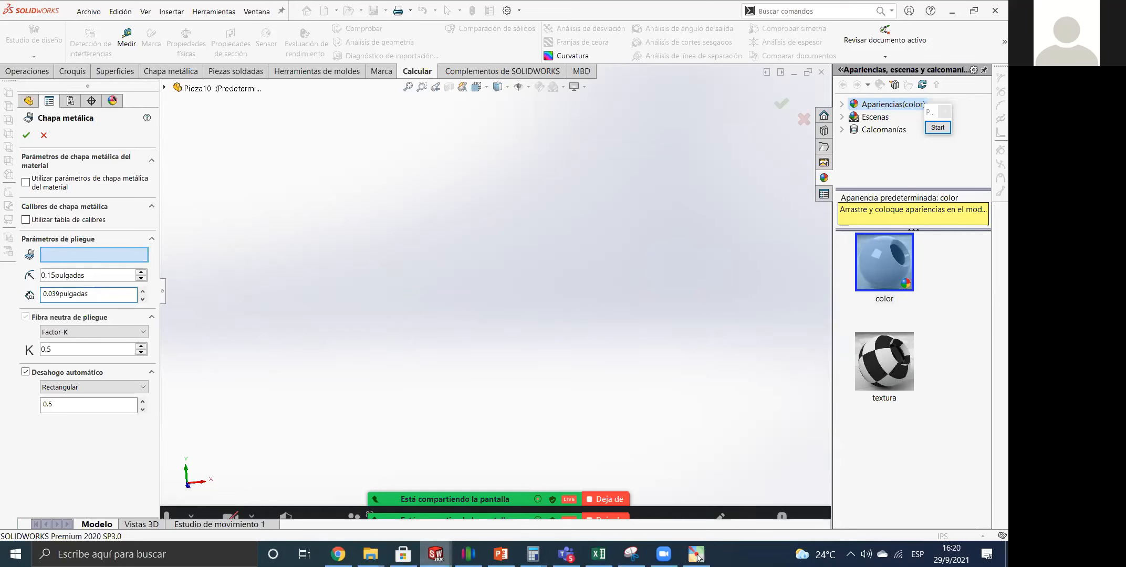
{"action": "key", "text": "alt+Tab"}
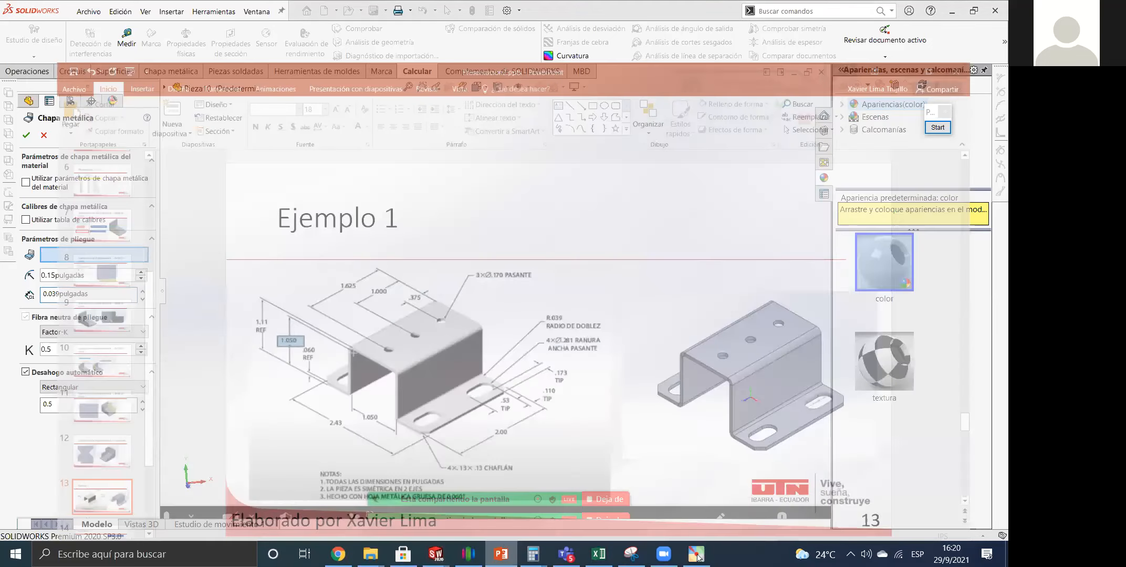